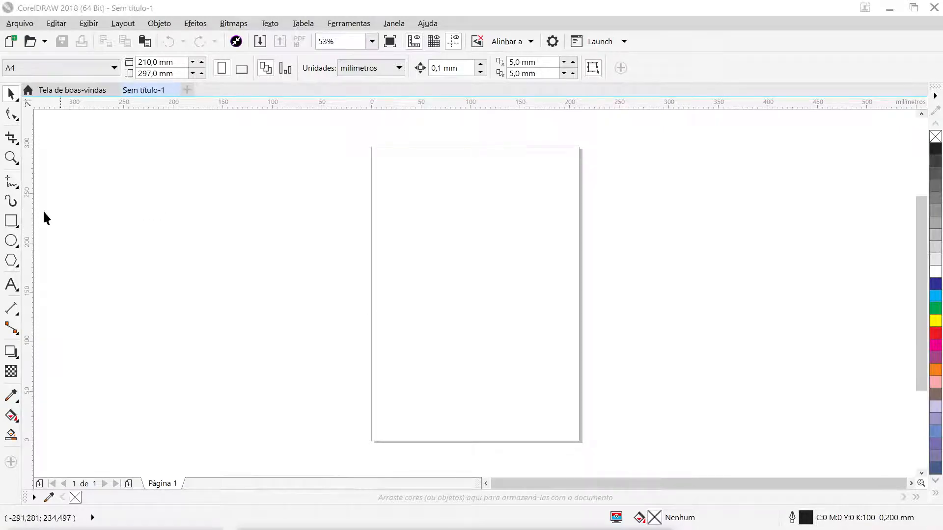
- Draw a portrait rectangle of about 104 × 138 mm and move it to about X 102, Y 161 mm, near the page centre
left_click(11, 221)
mouse_move(409, 203)
left_mouse_down()
mouse_move(535, 341)
mouse_move(521, 357)
mouse_move(511, 340)
left_mouse_up()
left_click(20, 100)
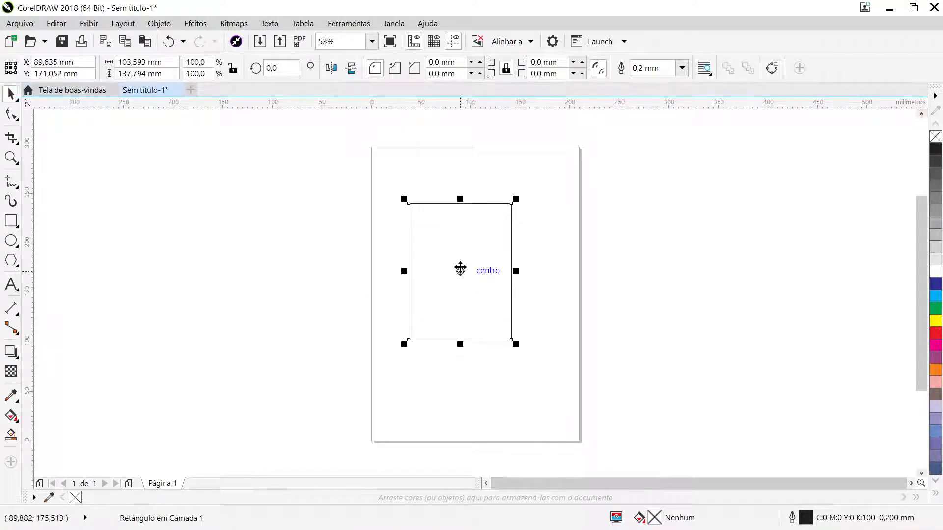
left_click_drag(460, 271, 473, 282)
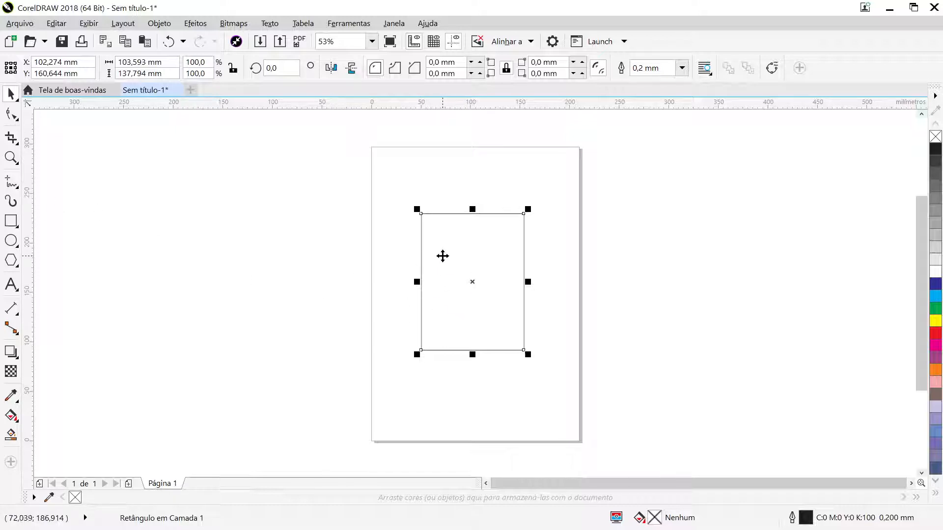
- Round all four corners of the rectangle to the maximum radius of about 51.8 mm
key("F10")
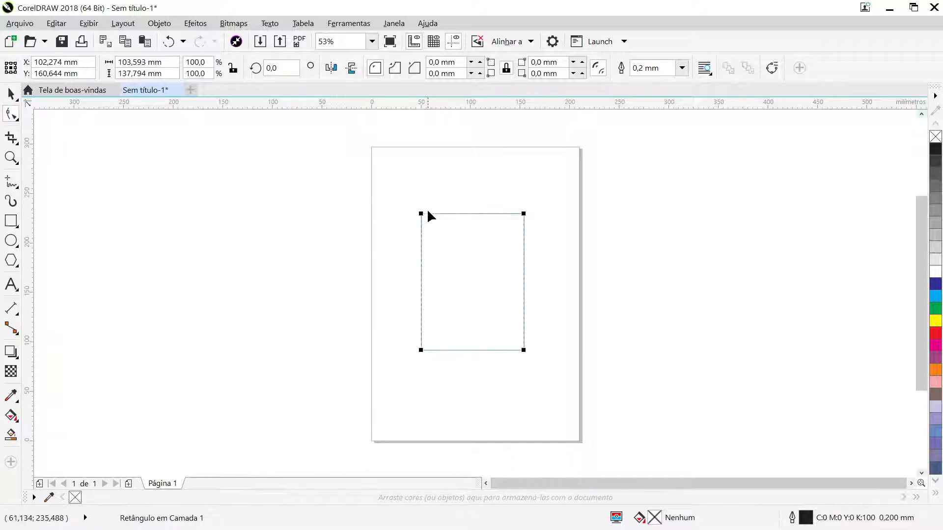
left_click_drag(421, 214, 418, 268)
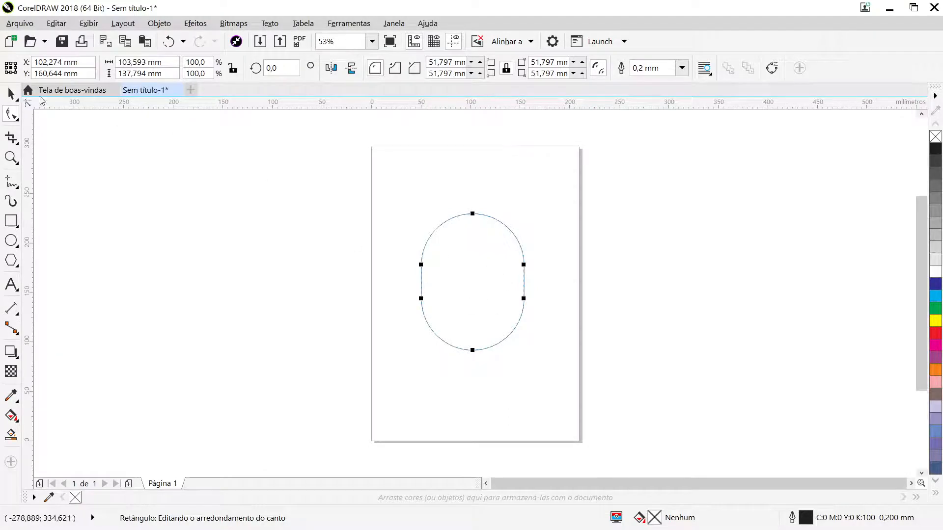
left_click(14, 98)
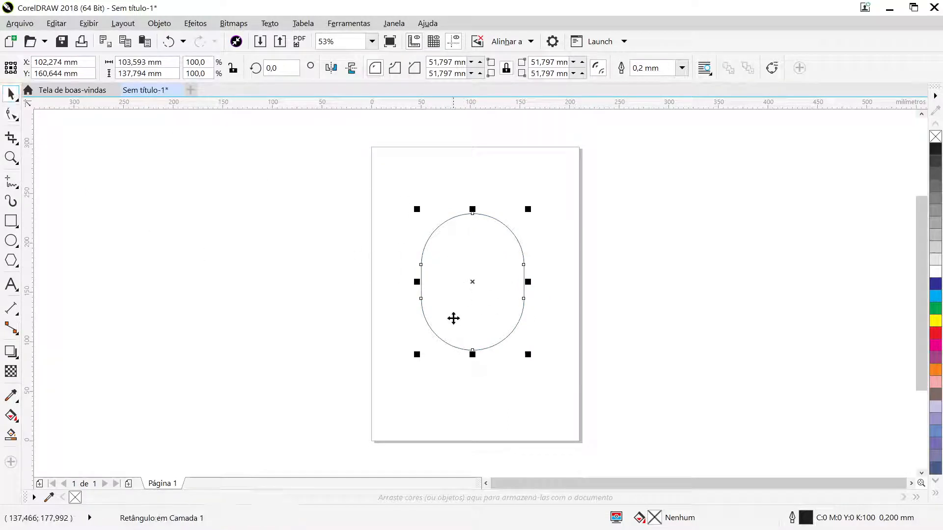
- Convert the rounded rectangle to curves and change its two straight side segments into curve segments
left_click(155, 26)
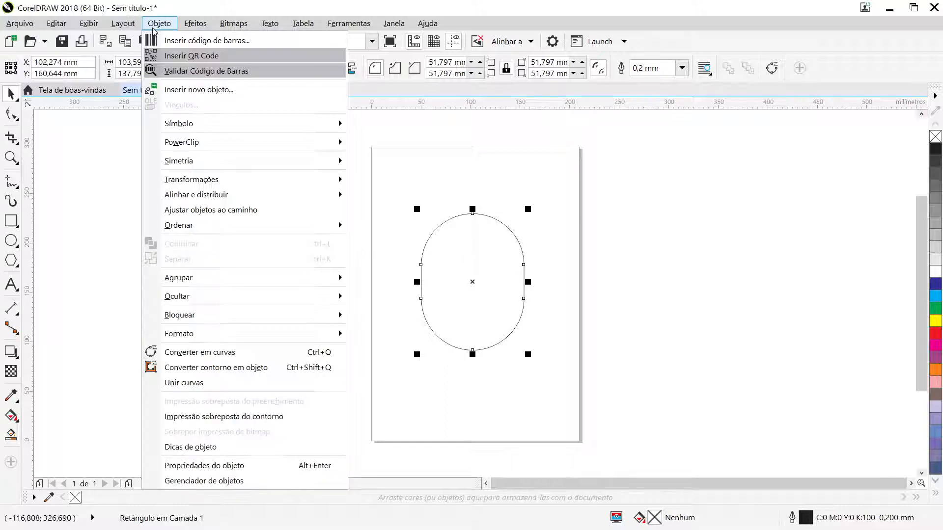
left_click(224, 354)
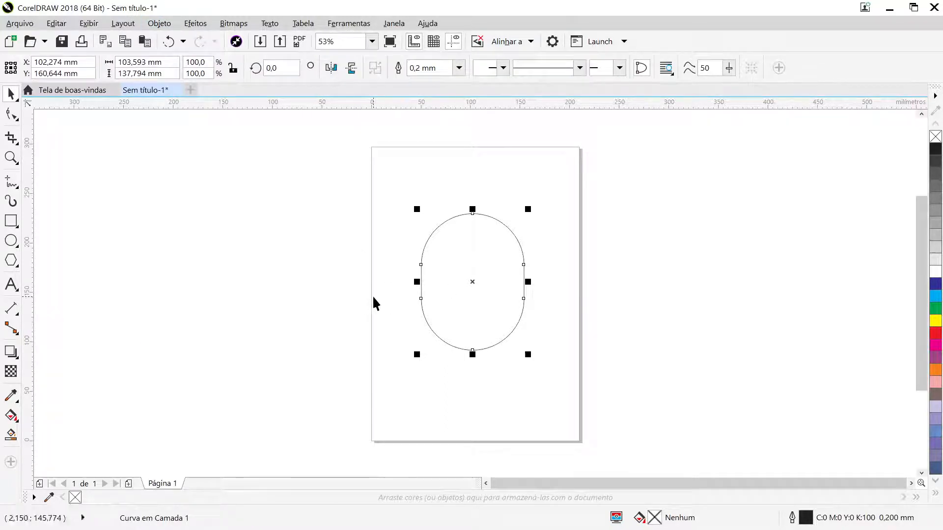
left_click(10, 114)
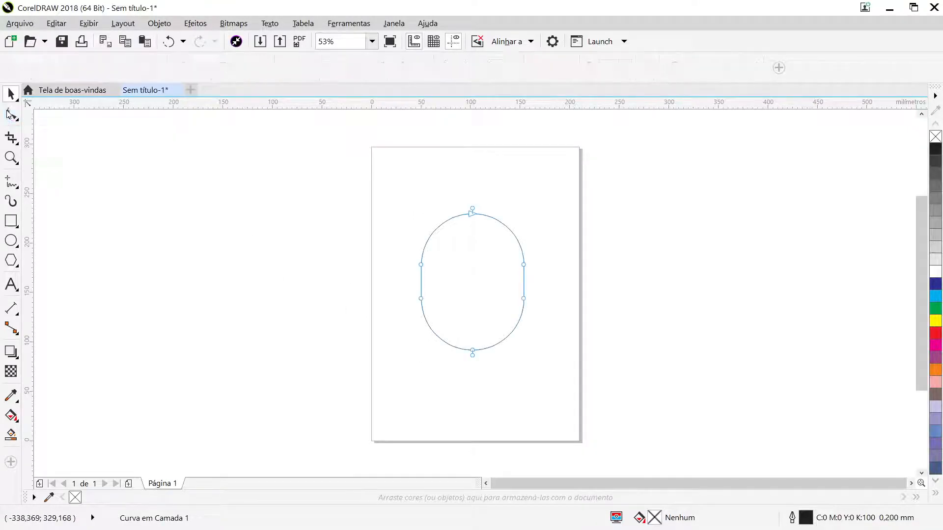
left_click(420, 281)
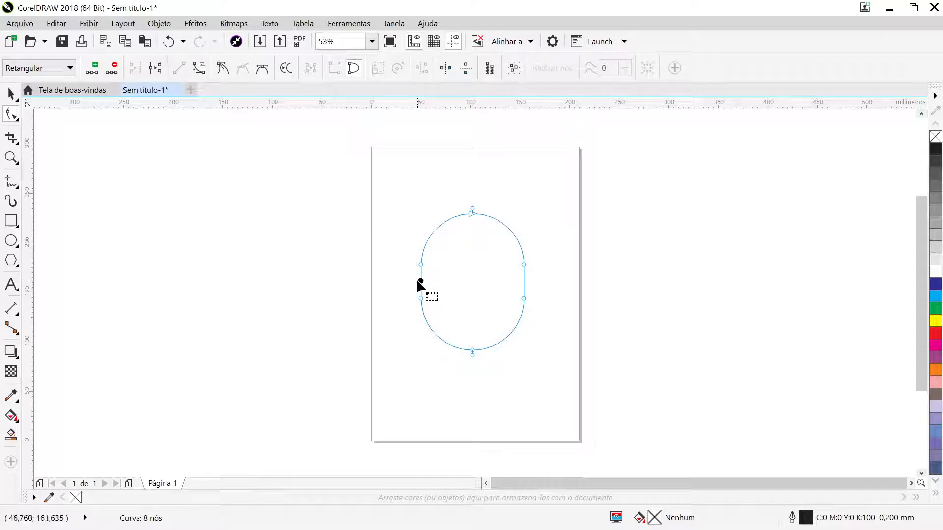
left_click(195, 71)
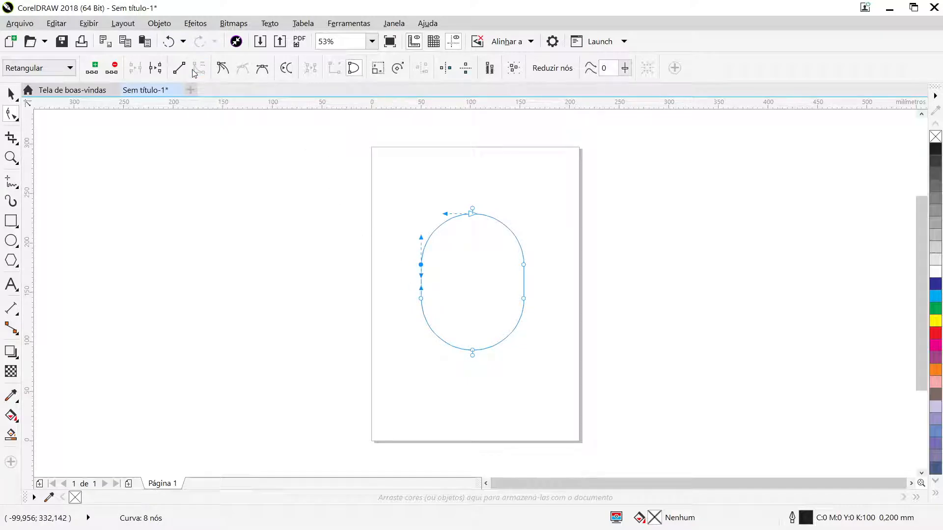
left_click(523, 280)
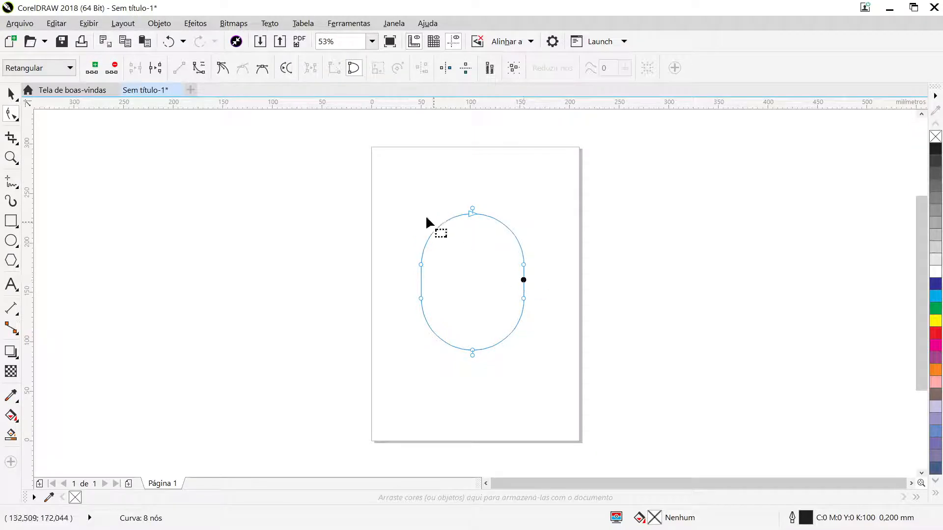
left_click(574, 252)
- Delete the overlapping duplicate nodes at the top and bottom of the curve, keeping a single node at each end
scroll(475, 228, "up", 2)
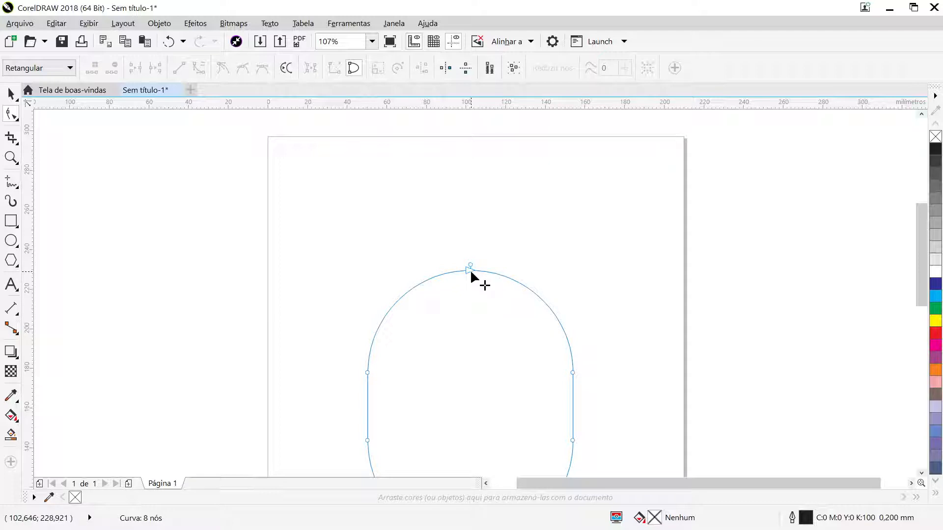
left_click_drag(469, 270, 491, 243)
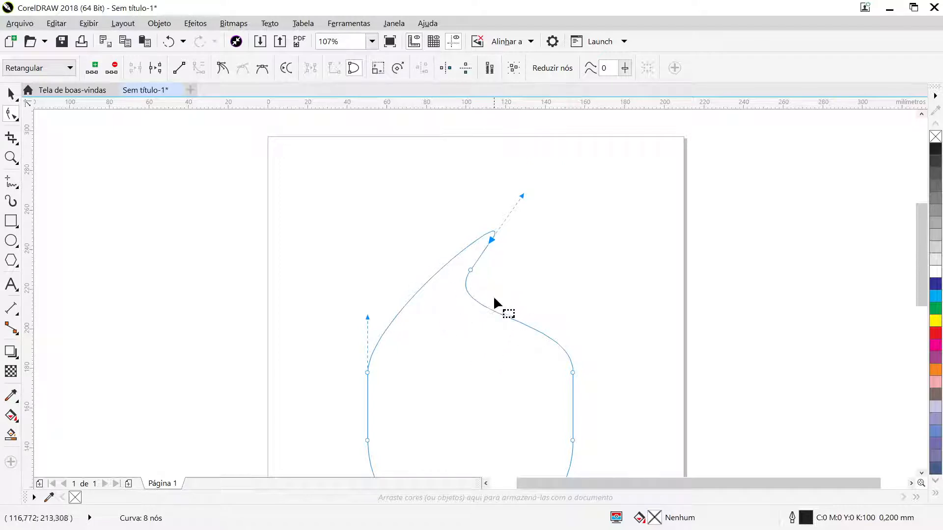
left_click(171, 44)
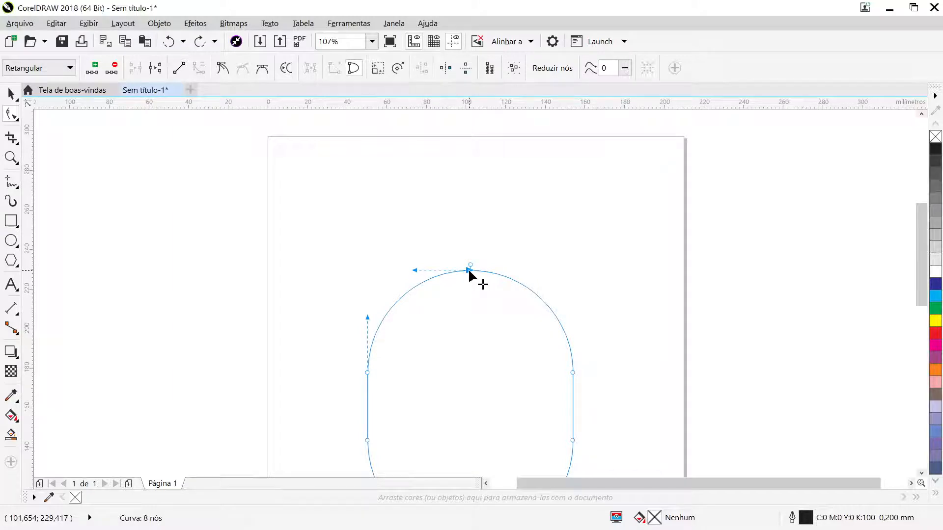
key("Delete")
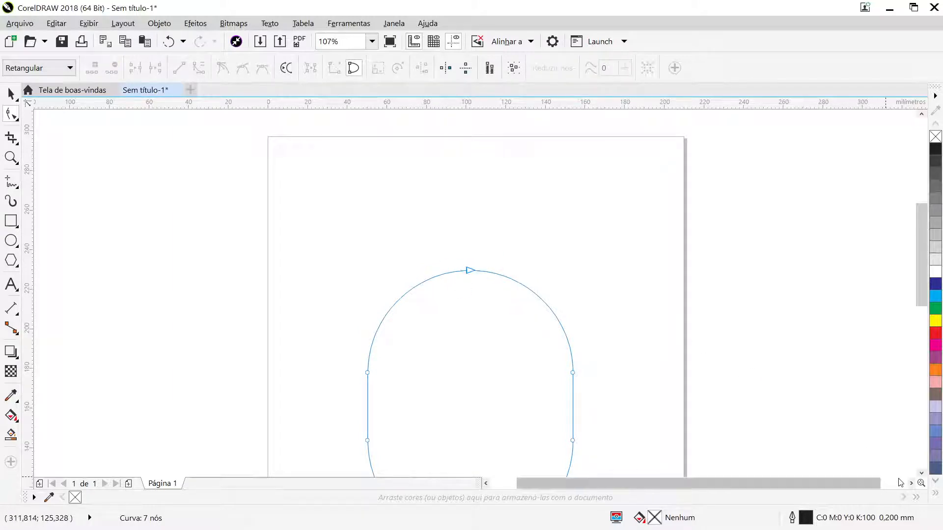
left_click(921, 473)
left_click(921, 473)
left_click(921, 474)
left_click(921, 474)
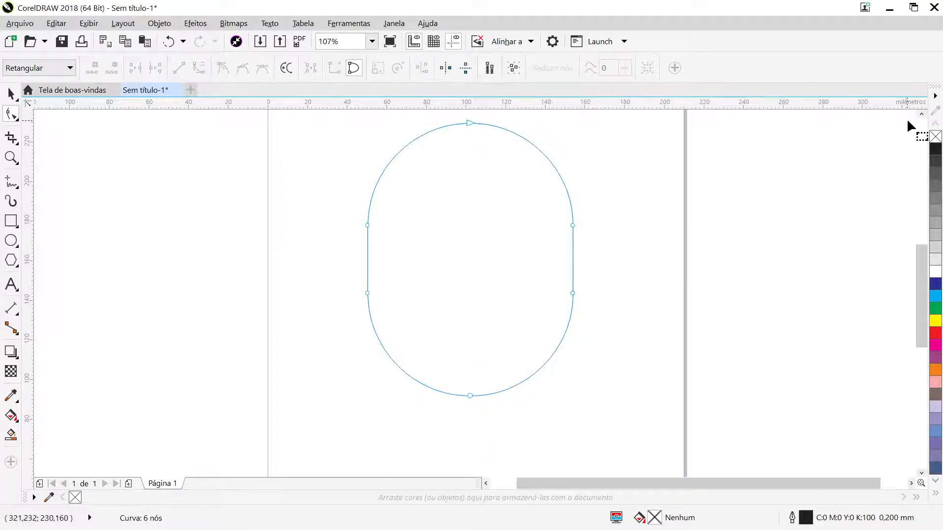
- Taper the outline's lower left side by moving its lower-left node inward and down and adjusting the adjoining handles into a smooth curve
left_click(921, 115)
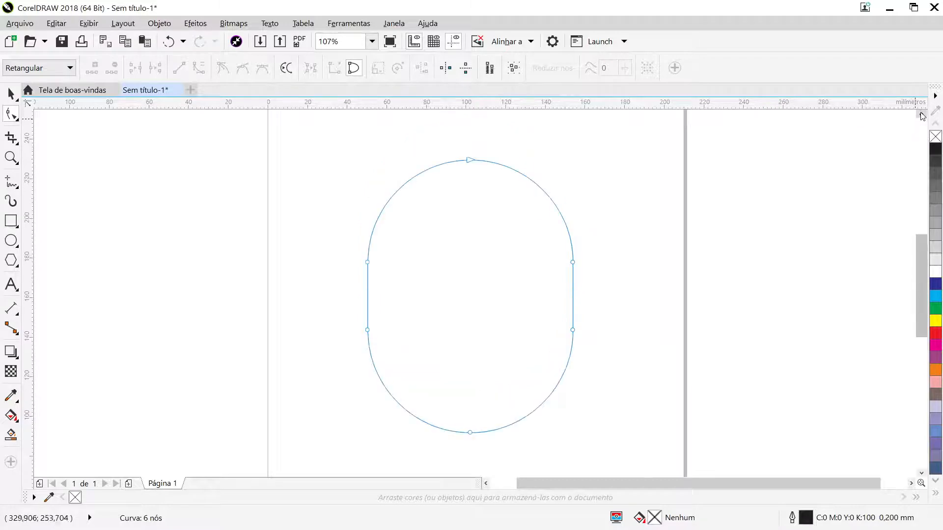
left_click(367, 262)
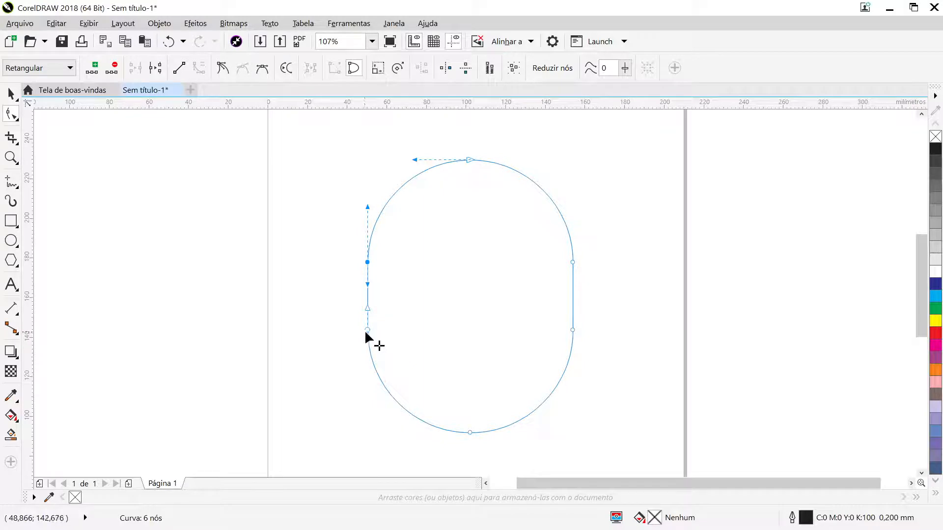
left_click_drag(366, 330, 384, 352)
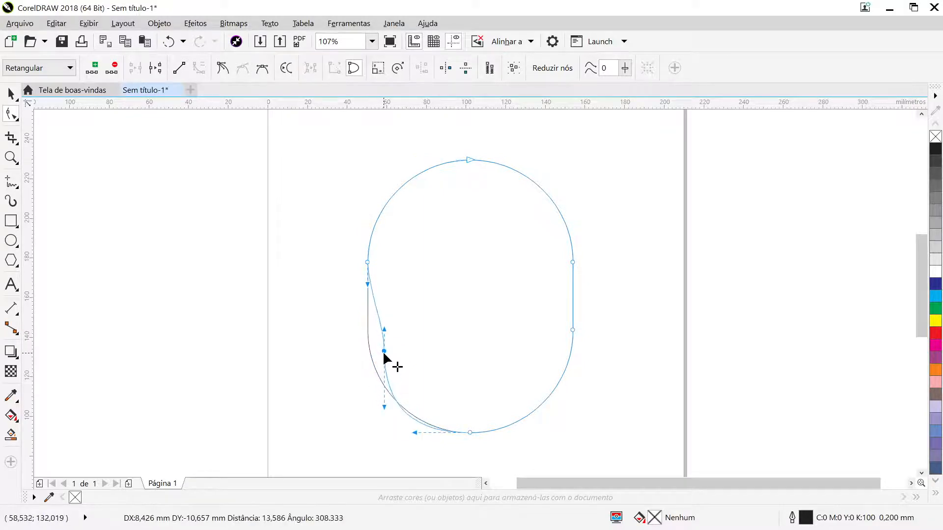
left_click_drag(382, 404, 401, 411)
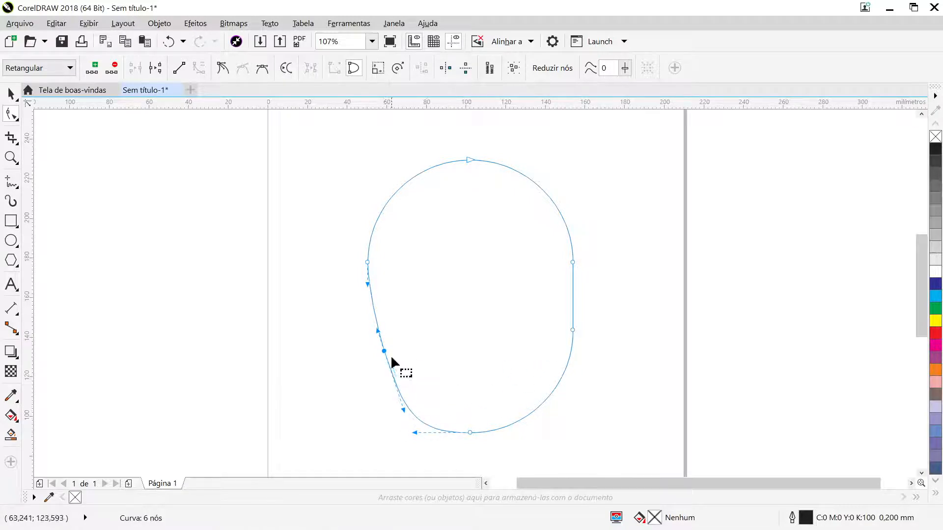
left_click_drag(385, 350, 374, 320)
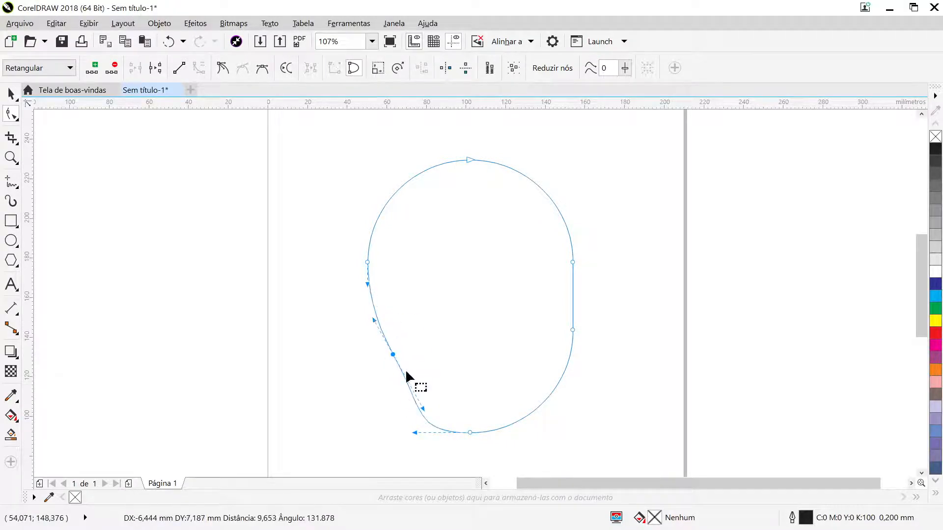
left_click_drag(417, 434, 443, 434)
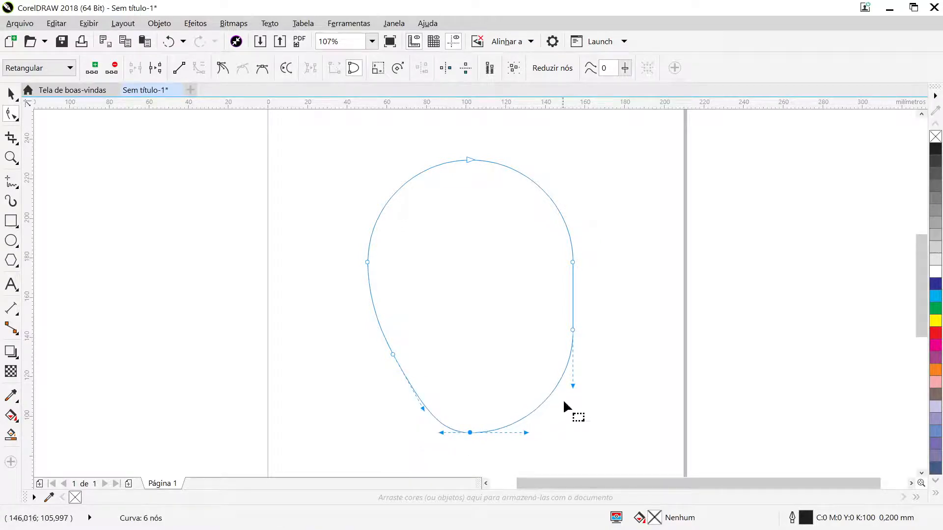
- Taper the lower right side to match the left, and shift the upper-right node slightly outward and up
left_click_drag(572, 330, 556, 346)
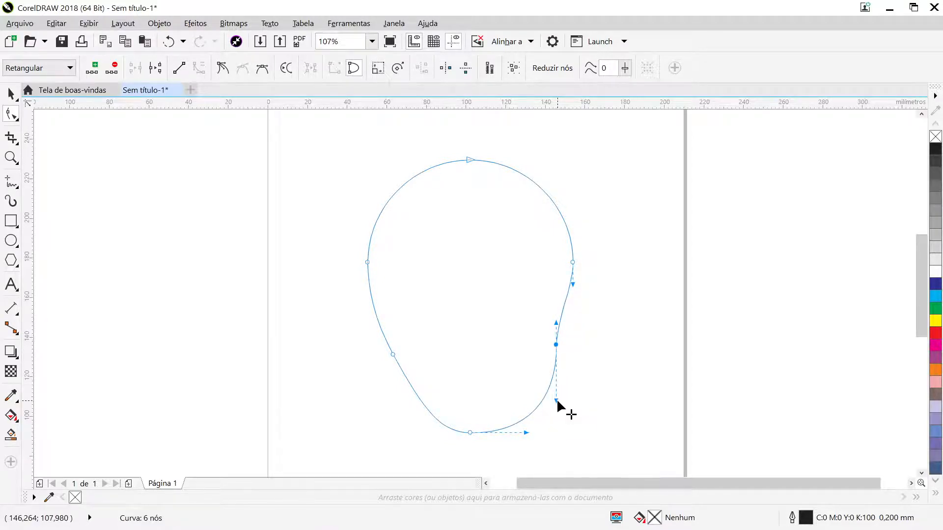
left_click_drag(556, 398, 505, 435)
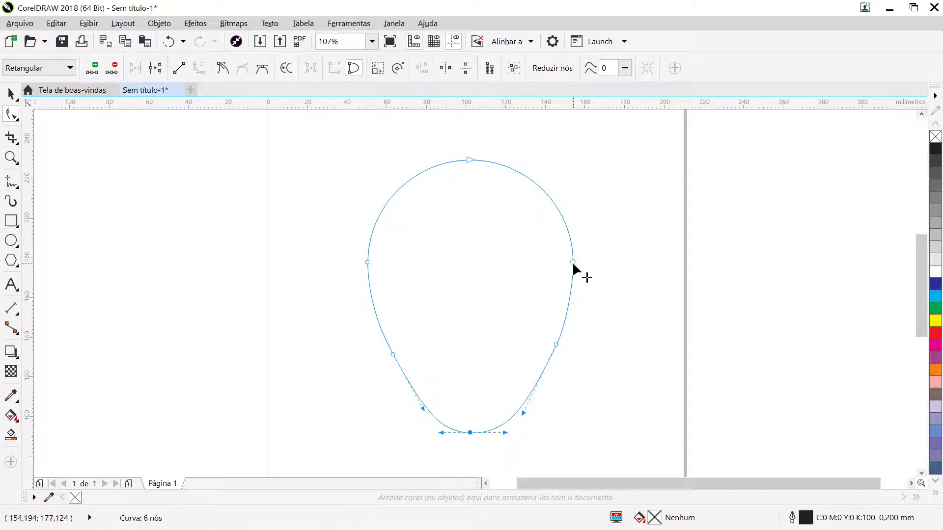
left_click_drag(572, 261, 584, 252)
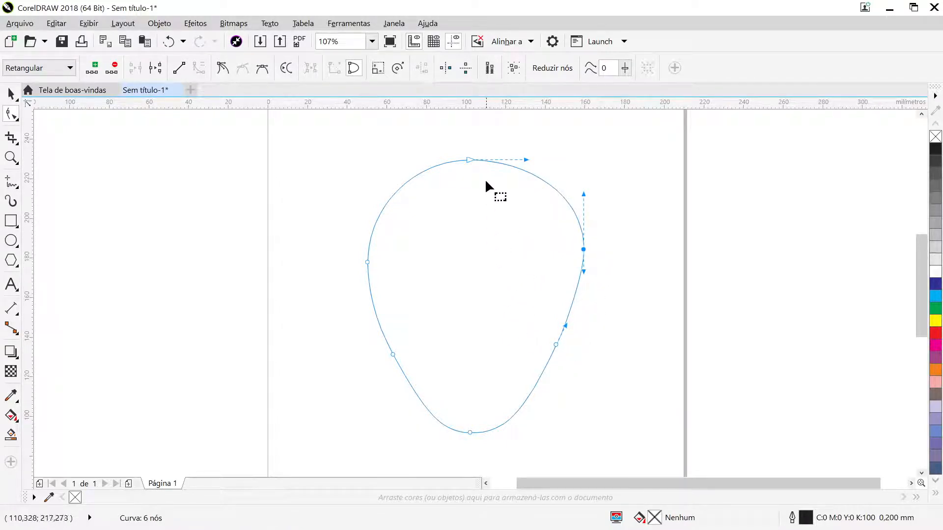
left_click_drag(467, 158, 470, 158)
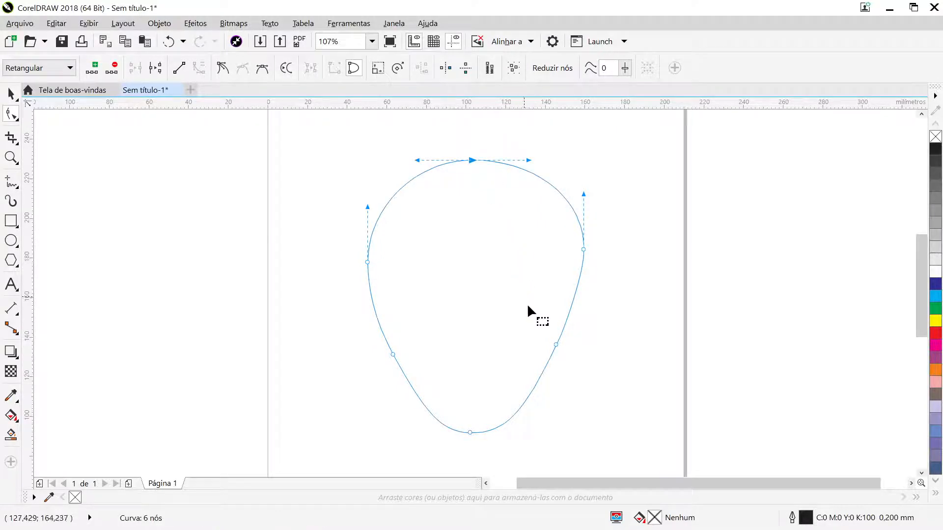
- Move the lower-right node down and shorten the bottom node's right handle, leaving the curve deselected
left_click_drag(555, 344, 555, 364)
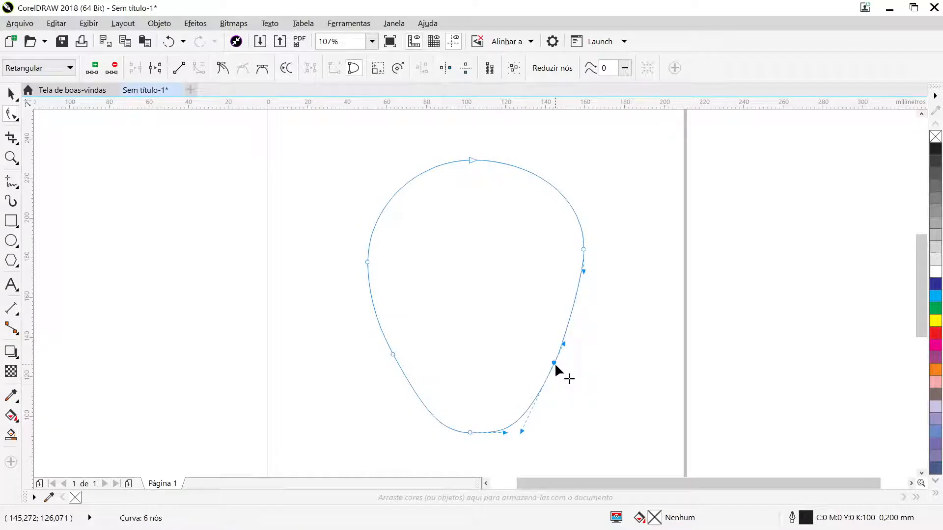
key("Delete")
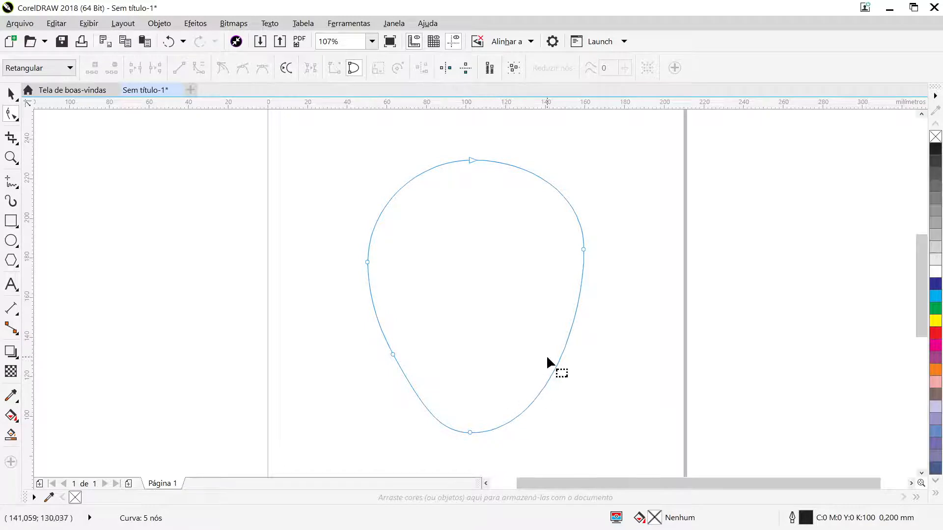
key("ctrl+z")
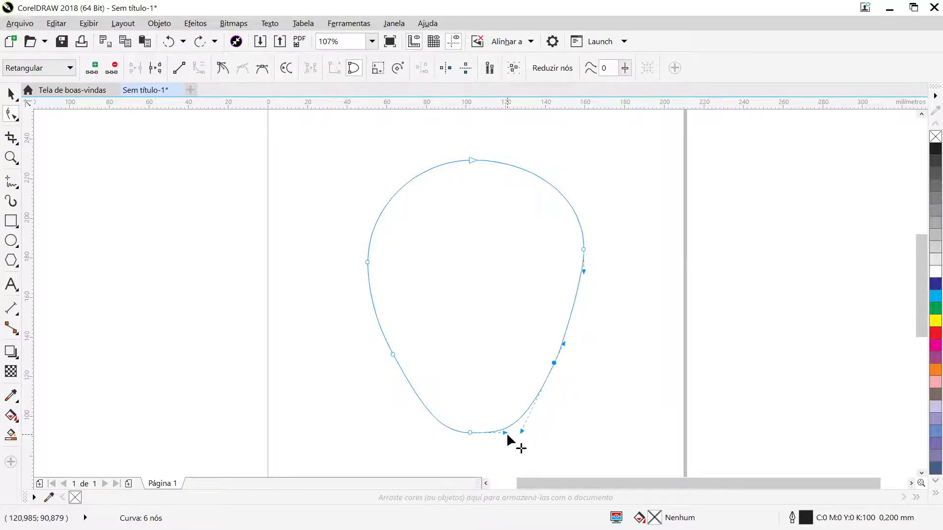
left_click_drag(507, 432, 499, 434)
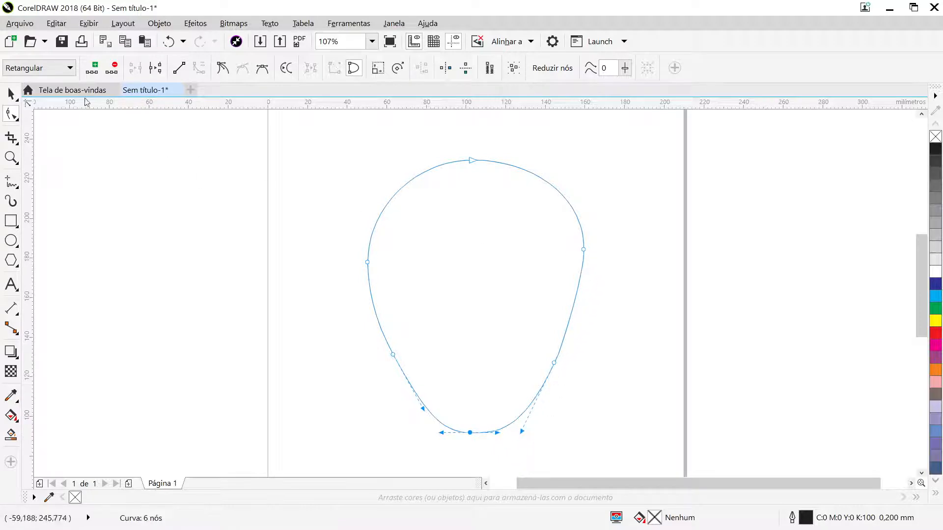
left_click(11, 92)
left_click(633, 352)
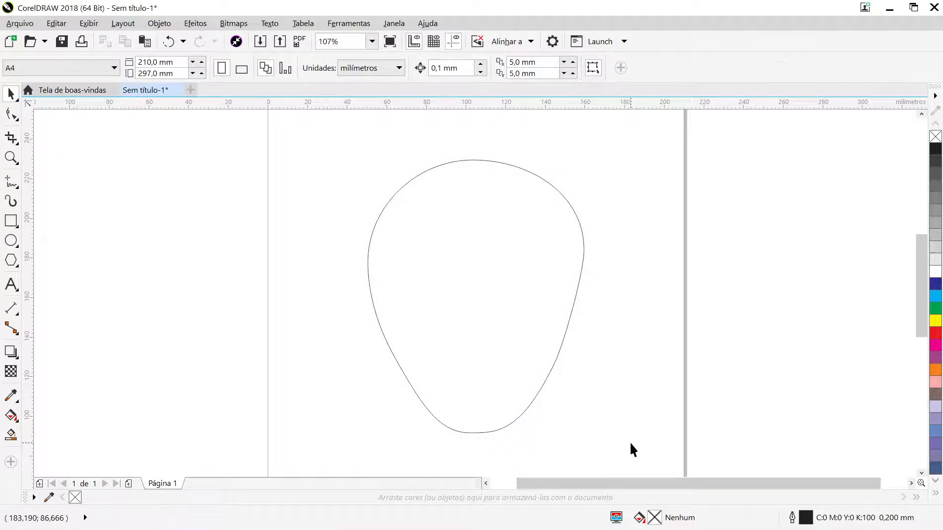
- Reshape the outline's right side by moving its lower-right node inward and down and its upper-right node outward and down, lengthening the handle between them
left_click(488, 352)
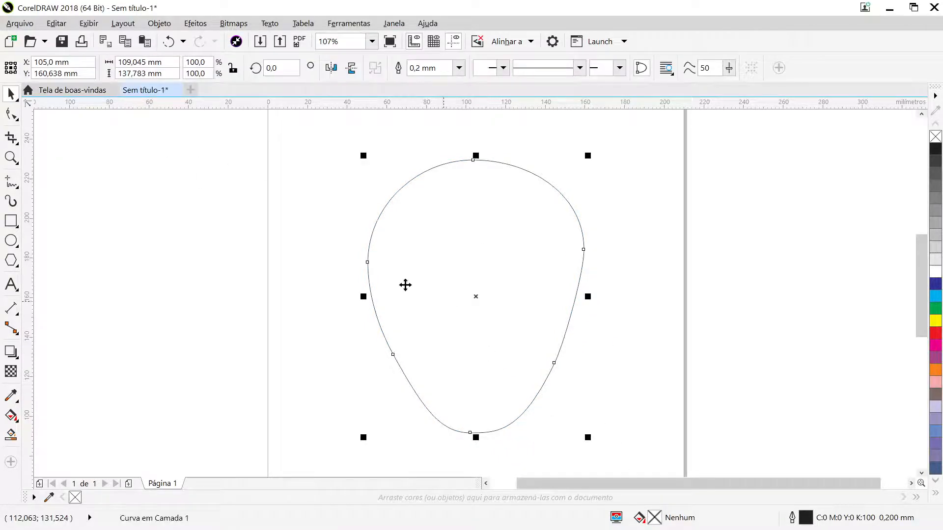
left_click(11, 114)
left_click_drag(554, 362, 546, 353)
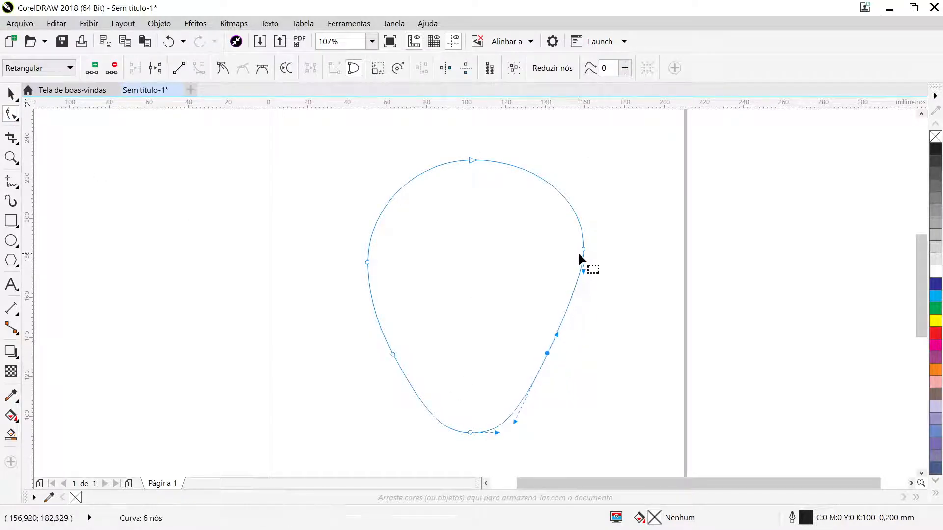
left_click_drag(583, 250, 583, 307)
left_click(547, 354)
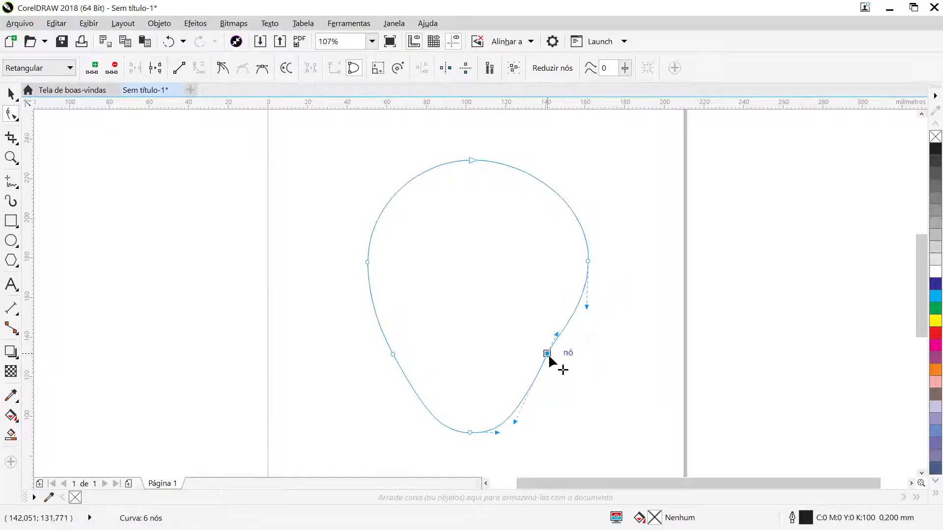
left_click_drag(548, 354, 547, 370)
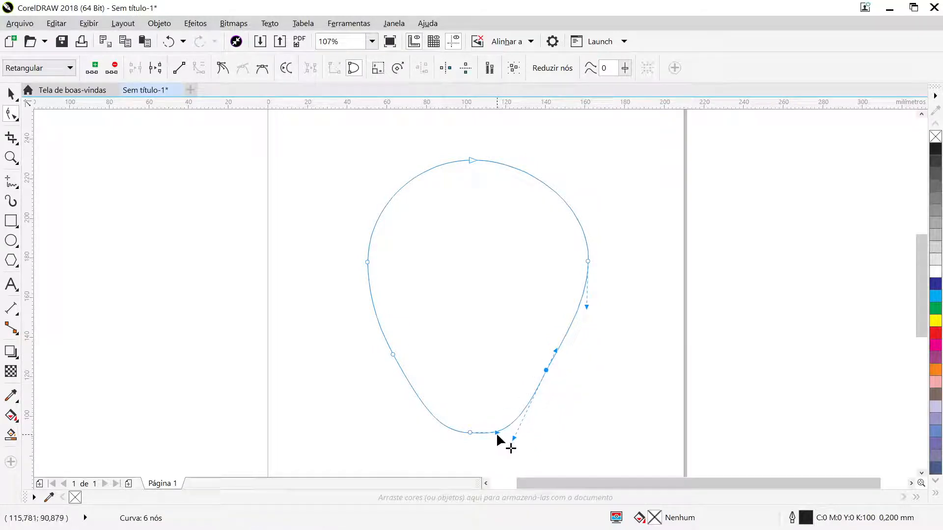
- Adjust the bottom node's handles to smooth the outline's lower tip, leaving the curve deselected
left_click_drag(497, 434, 453, 433)
left_click(11, 94)
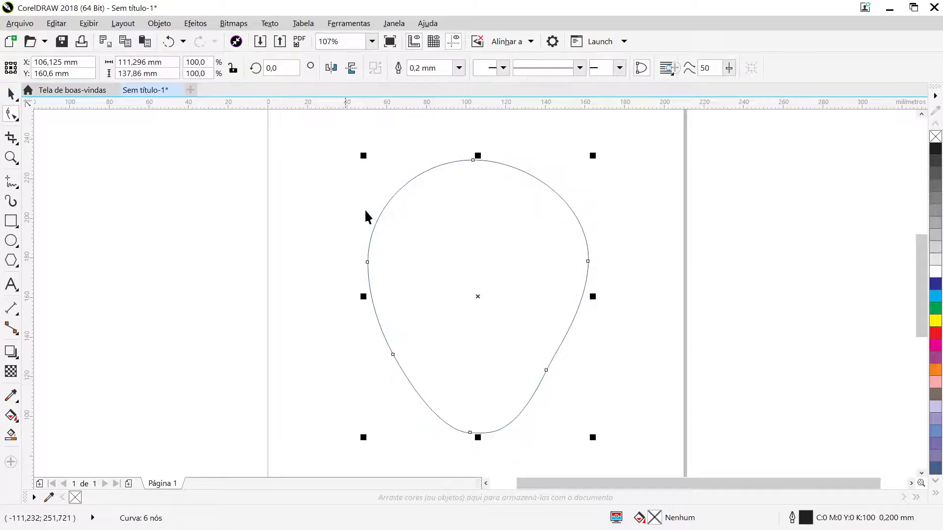
left_click(613, 273)
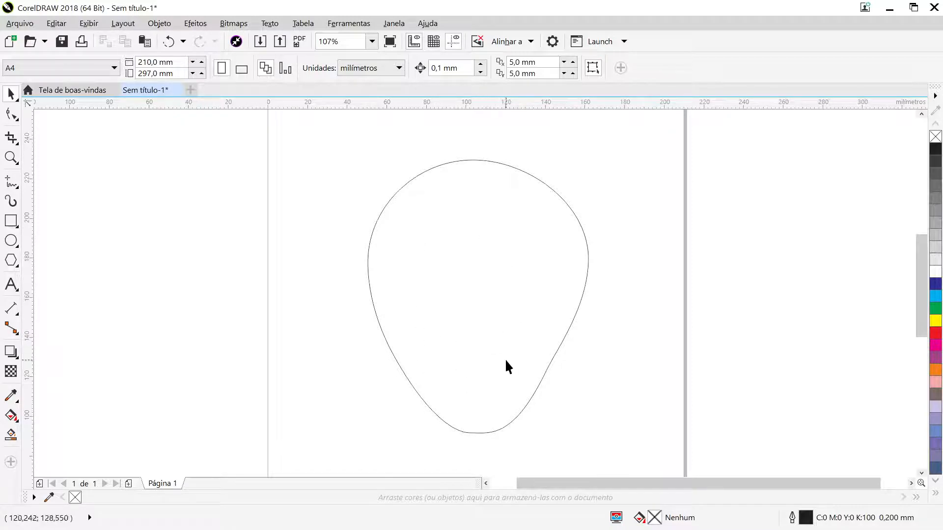
- Make a copy of the outline scaled to about 9% on its left side, and fill the large outline red
left_click(483, 317)
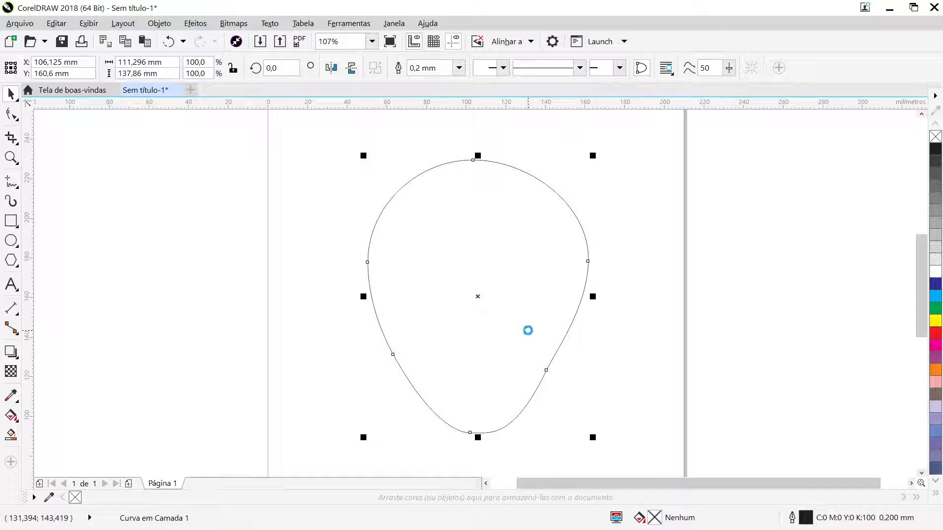
left_click_drag(592, 437, 331, 266)
left_click(472, 263)
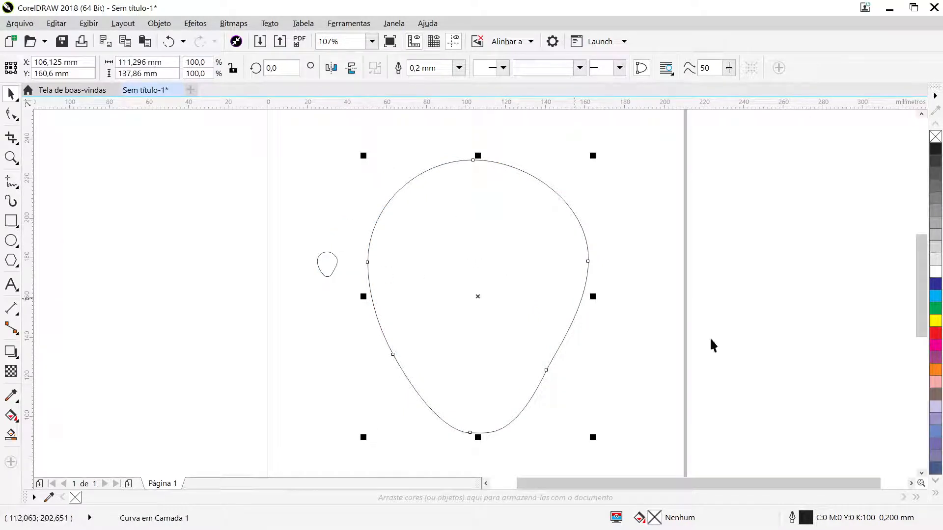
left_click(936, 334)
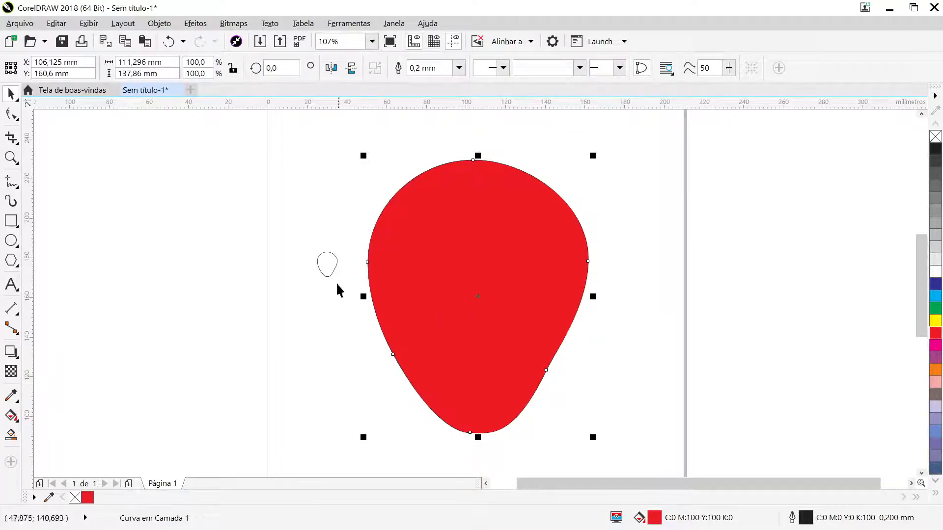
- Reduce the small copy to about 5 mm wide and 9.6 mm high and place it on the red shape's left side
left_click(332, 267)
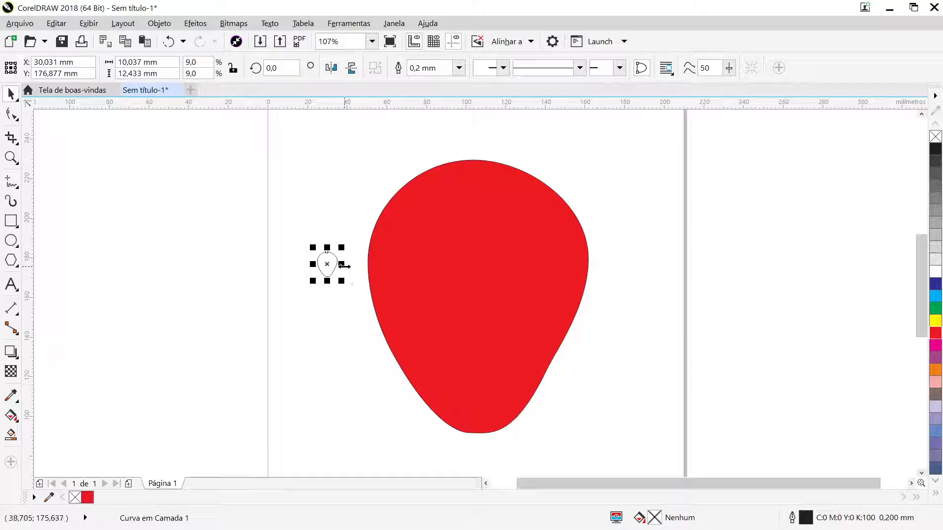
left_click_drag(344, 266, 404, 276)
left_click(331, 315)
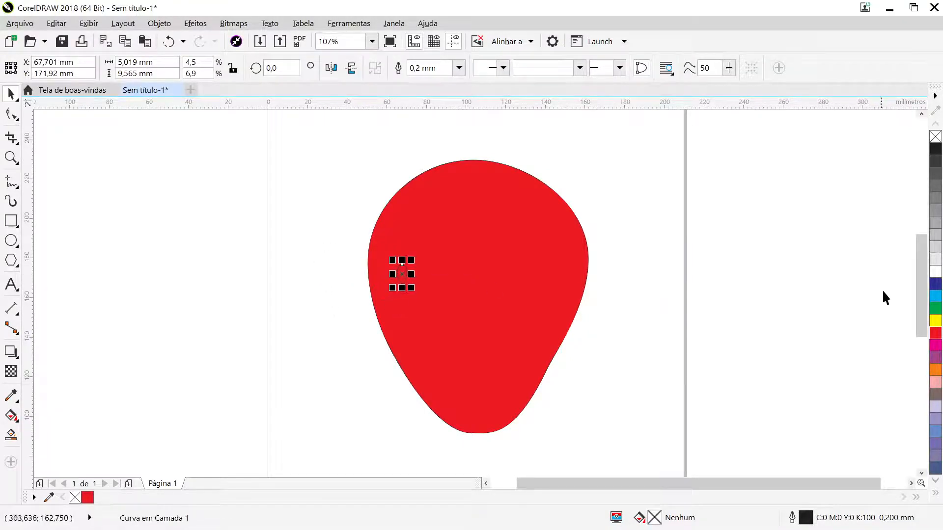
- Fill the small seed shape white and remove its outline
left_click(935, 271)
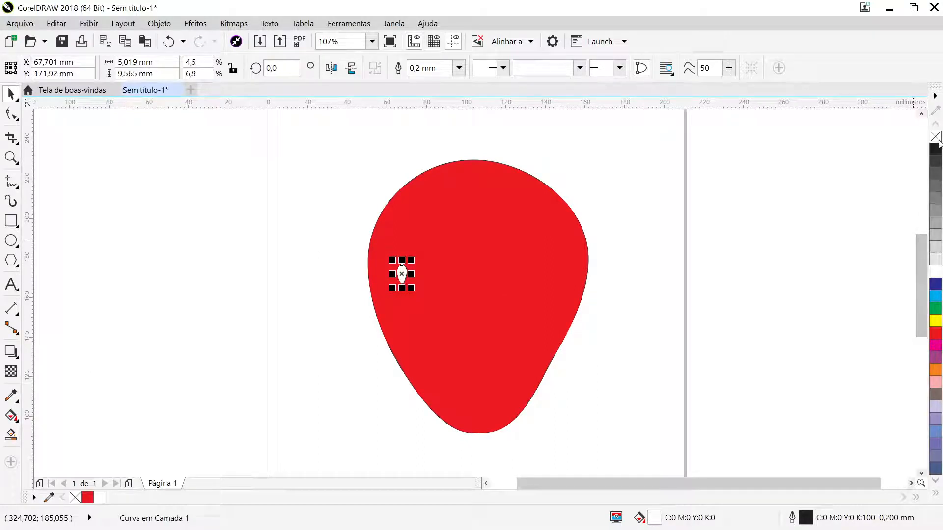
left_click(937, 139)
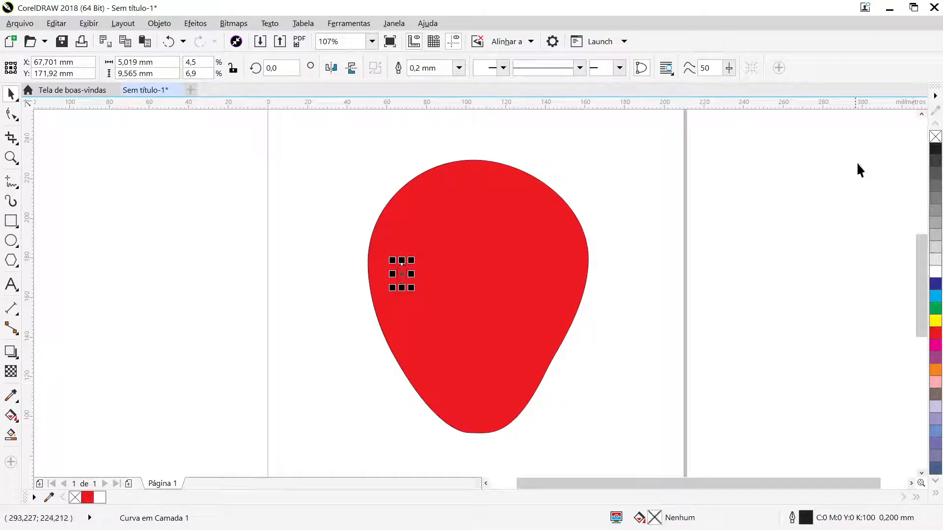
key("ctrl+z")
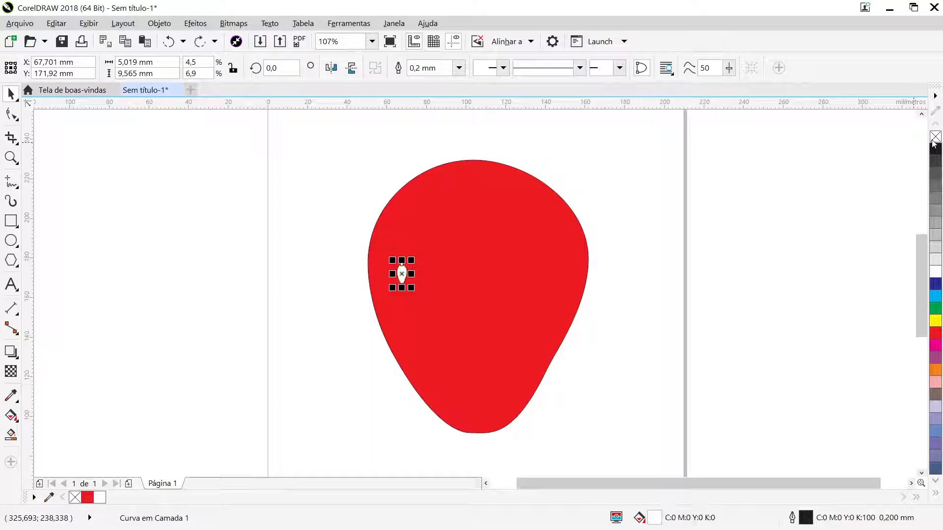
right_click(935, 140)
left_click(714, 258)
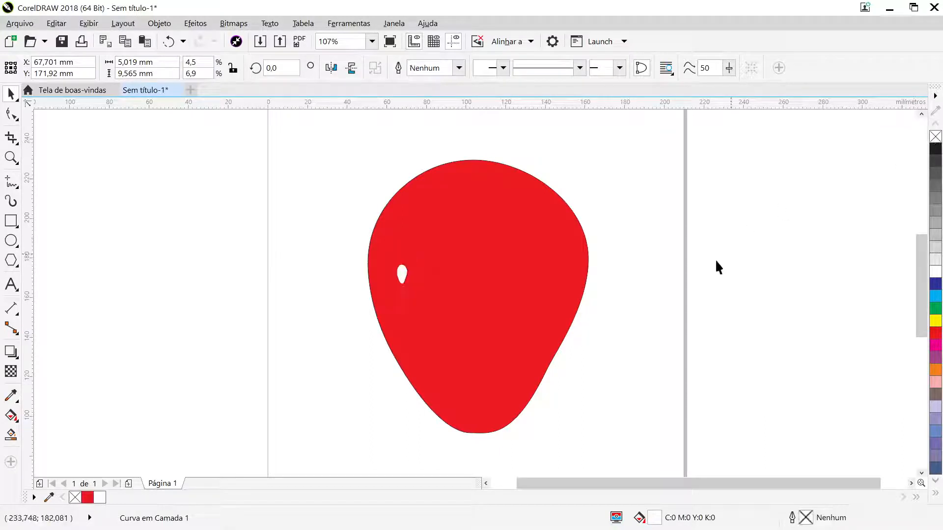
- Shrink the white seed to about 3.5 × 6.7 mm and place a duplicate of it above and to its right
left_click(402, 282)
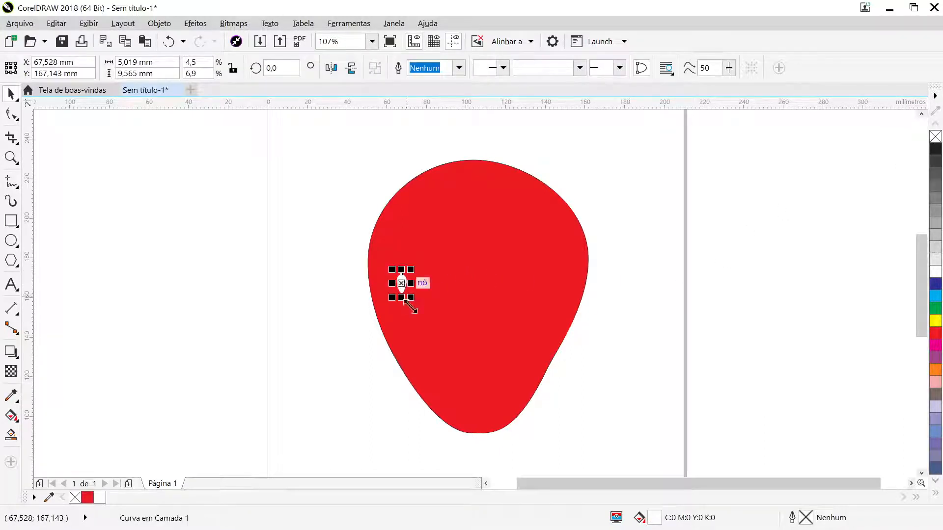
left_click_drag(412, 300, 413, 300)
left_click_drag(324, 239, 436, 321)
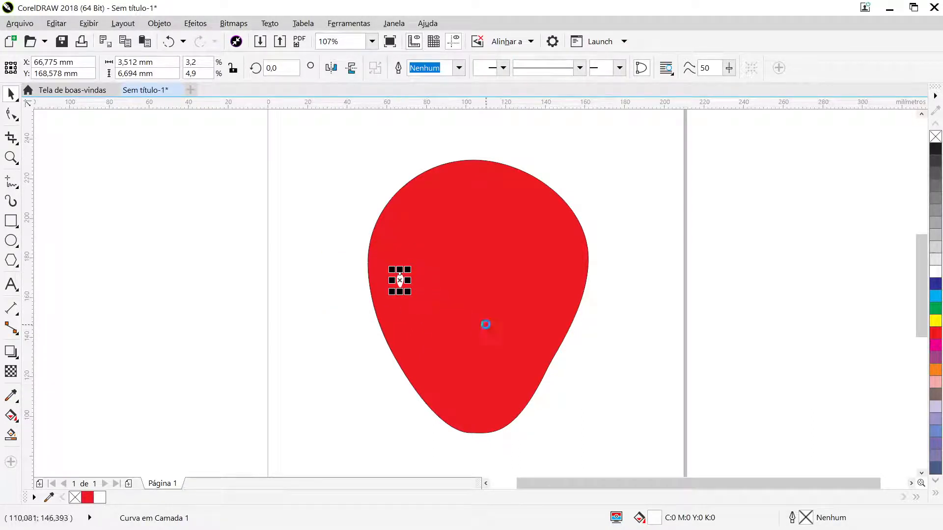
left_click_drag(398, 280, 422, 255)
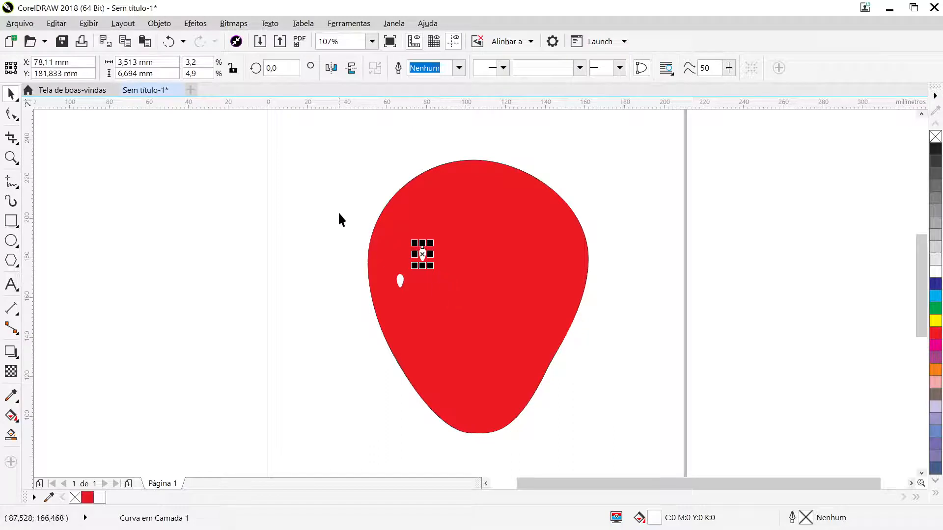
- Duplicate the two seeds below and to the right, and copy the resulting group of four onto the red shape's right half
left_click_drag(338, 212, 455, 320)
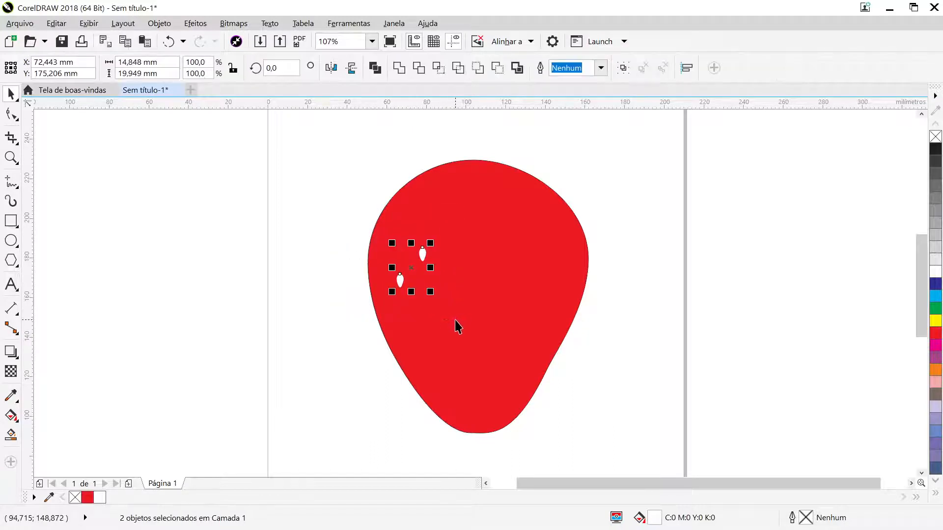
left_click_drag(422, 254, 452, 303)
left_click(335, 205)
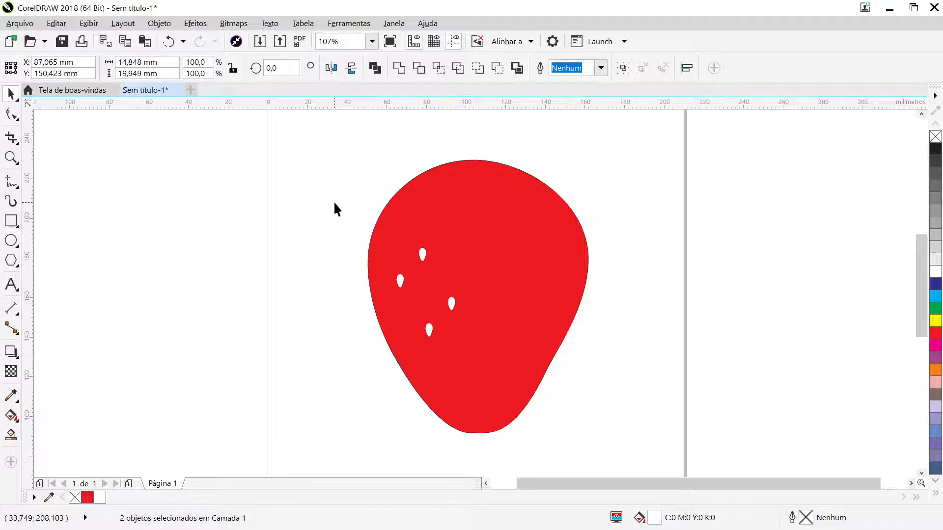
left_click_drag(334, 206, 495, 382)
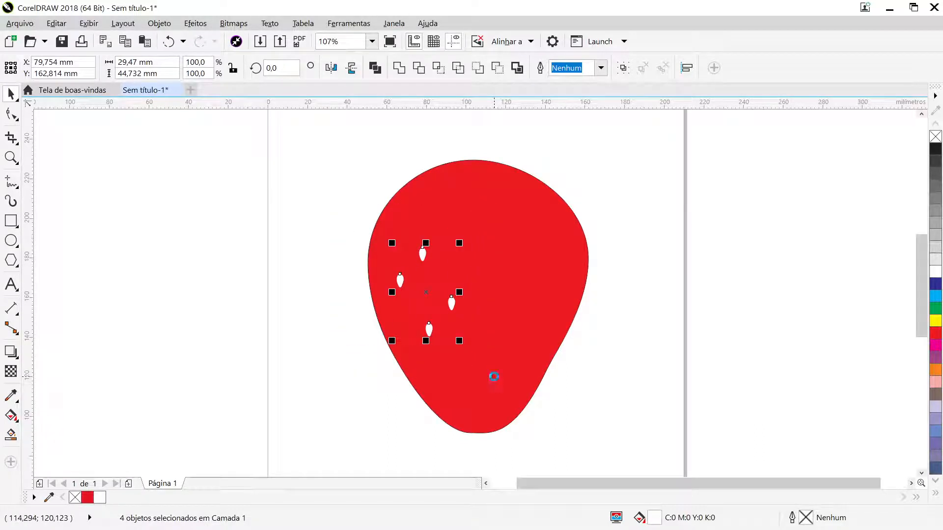
left_click_drag(455, 305, 546, 283)
left_click(335, 195)
- Duplicate the eight seeds slightly lower on the red shape, and place another copy of them toward its top
left_click_drag(336, 196, 599, 352)
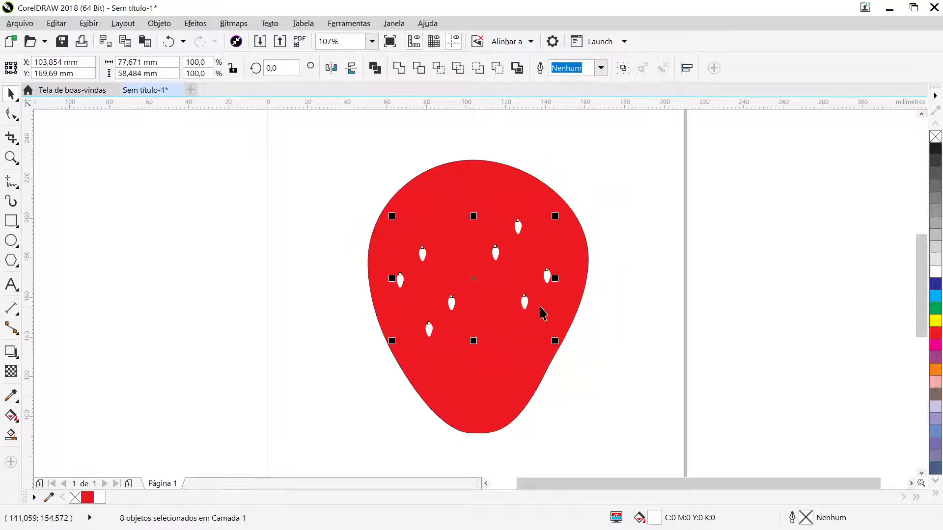
left_click_drag(525, 302, 524, 336)
right_click(525, 337)
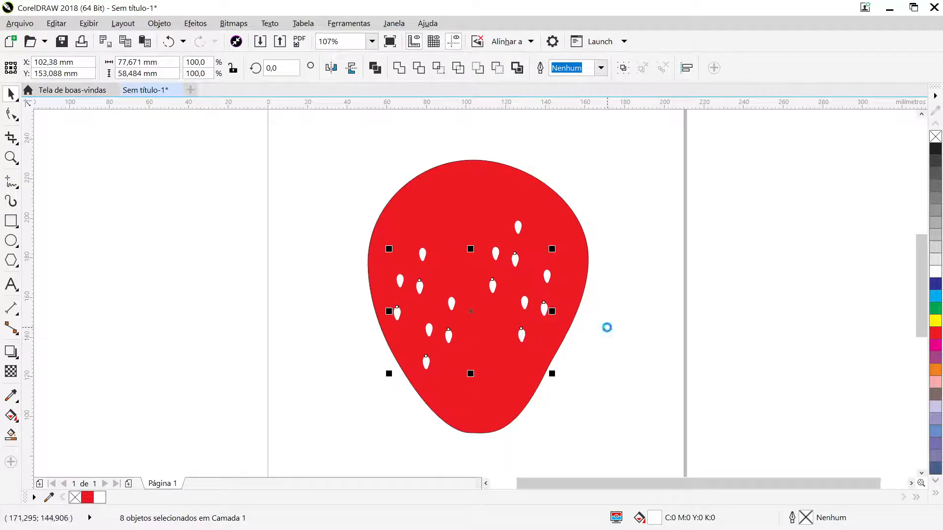
left_click_drag(514, 259, 498, 206)
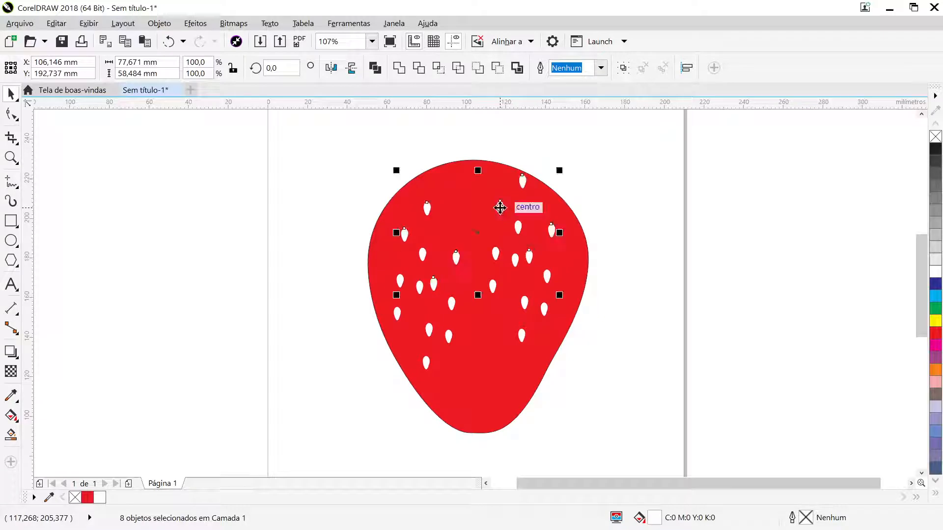
left_click(642, 280)
- Move individual seeds down to fill the red shape's lower tip and lower right edge
left_click_drag(448, 340, 487, 413)
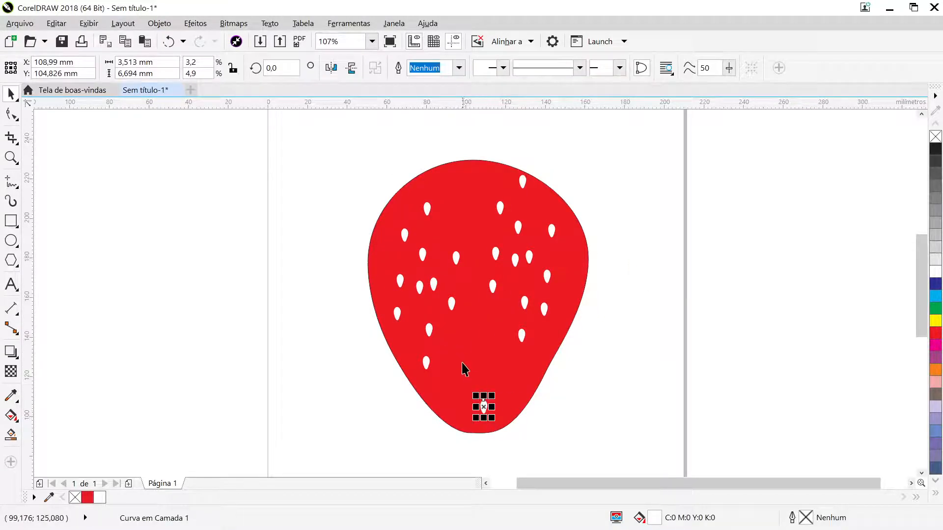
left_click_drag(452, 301, 437, 379)
left_click_drag(521, 336, 514, 379)
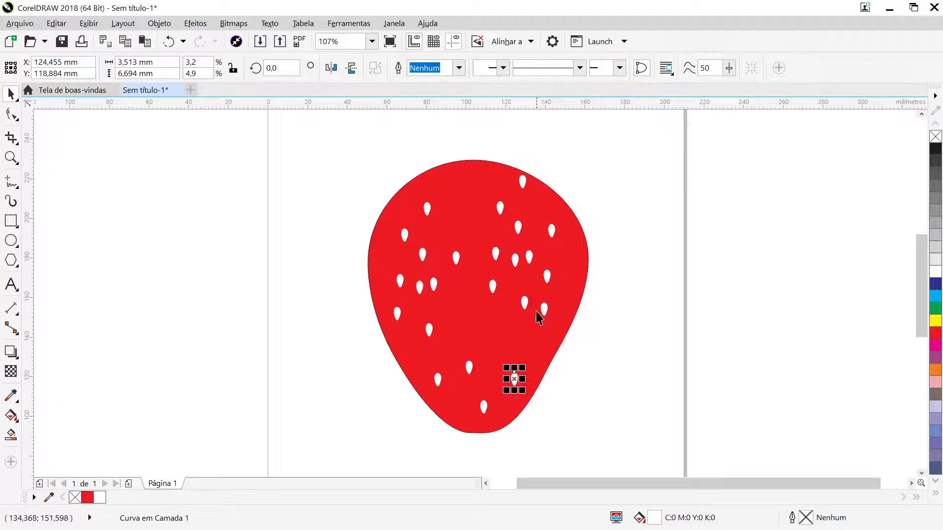
left_click_drag(543, 310, 540, 343)
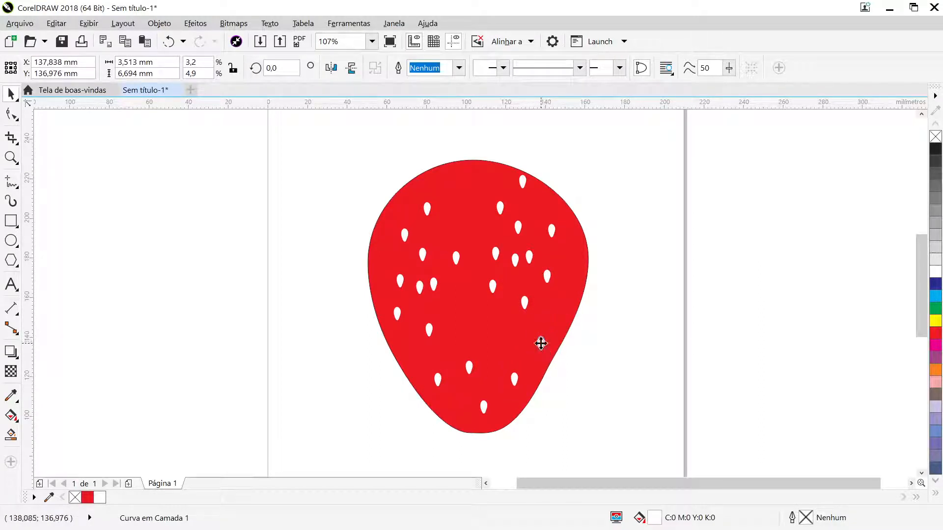
- Reposition seeds across the middle of the red shape, spacing them evenly above the lower ones
left_click_drag(526, 304, 505, 338)
left_click_drag(496, 290, 440, 338)
left_click_drag(434, 284, 445, 302)
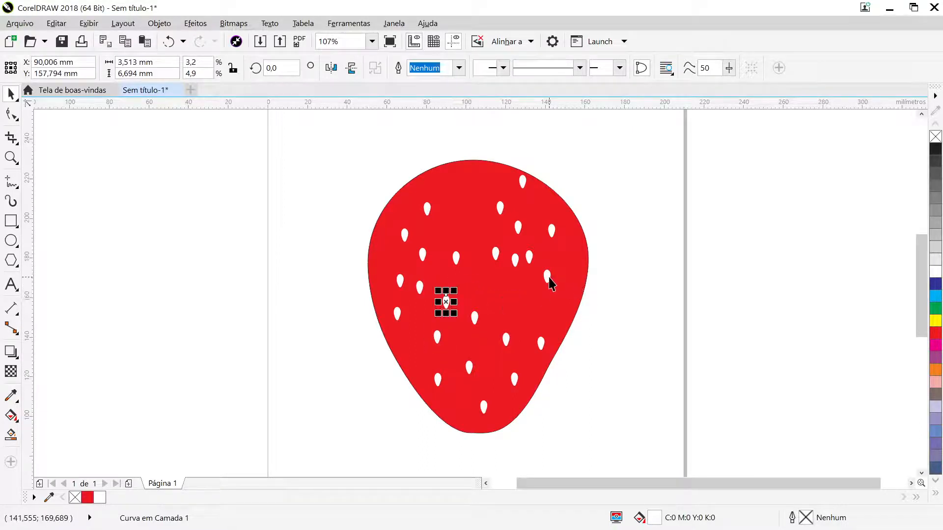
- Spread the seeds on the red shape's right side, moving them down and outward toward its edge
left_click_drag(549, 277, 526, 309)
left_click_drag(529, 259, 556, 292)
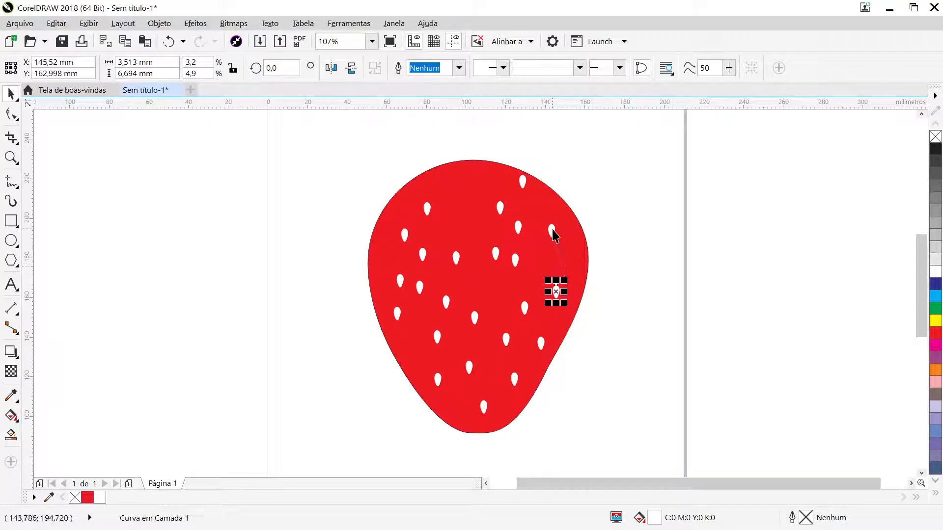
left_click_drag(552, 233, 572, 254)
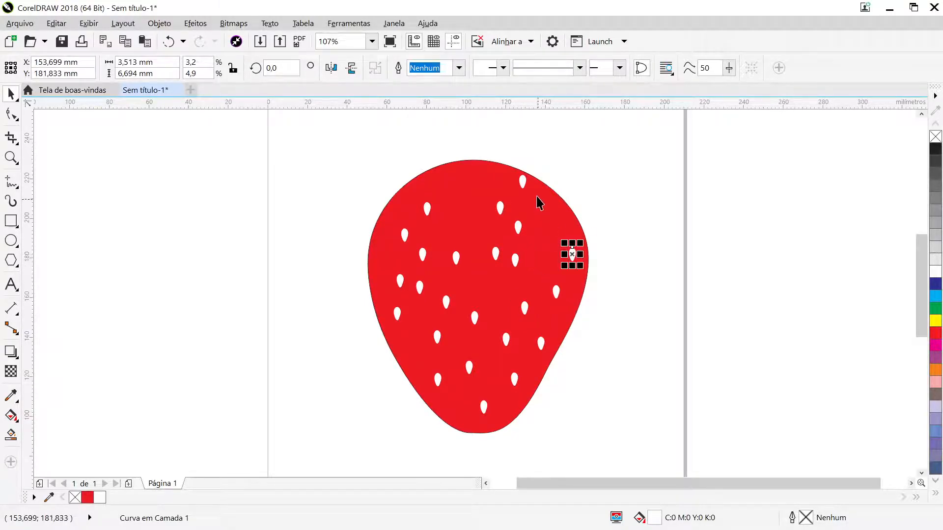
left_click_drag(523, 187, 545, 223)
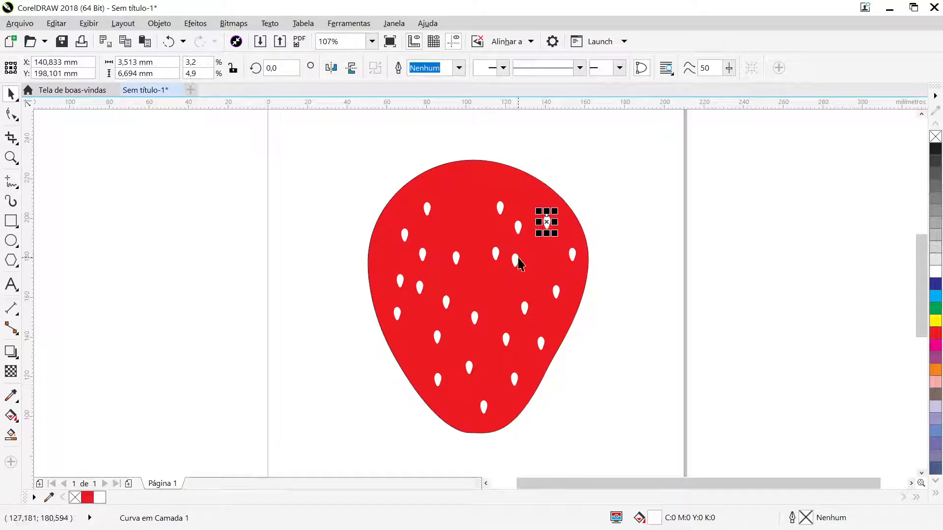
- Space out the crowded seeds near the red shape's centre and undo the accidental change to the red shape
left_click_drag(515, 261, 496, 242)
left_click(441, 259)
key("ctrl+z")
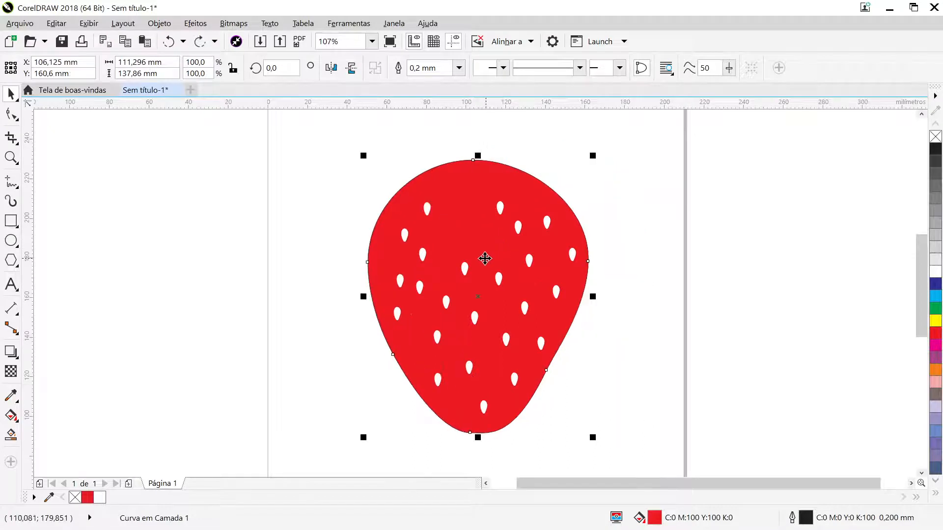
- Redistribute the seeds in the red shape's upper left area to even out the gaps between them
left_click_drag(427, 216, 481, 240)
left_click_drag(422, 257, 450, 218)
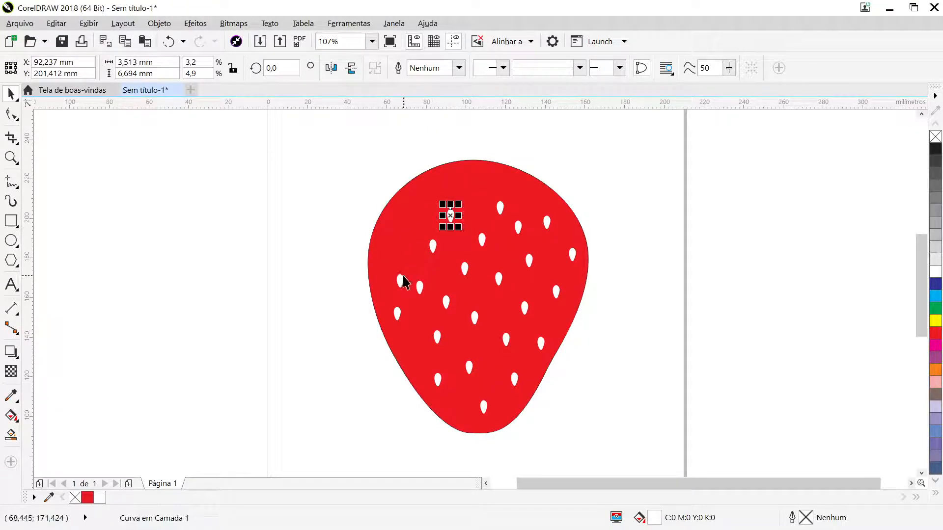
left_click_drag(400, 278, 393, 234)
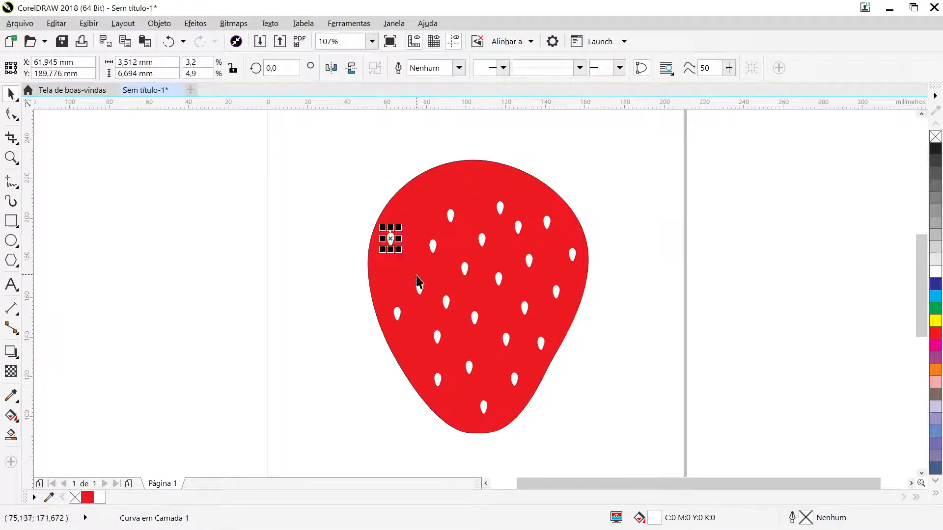
left_click_drag(417, 284, 407, 274)
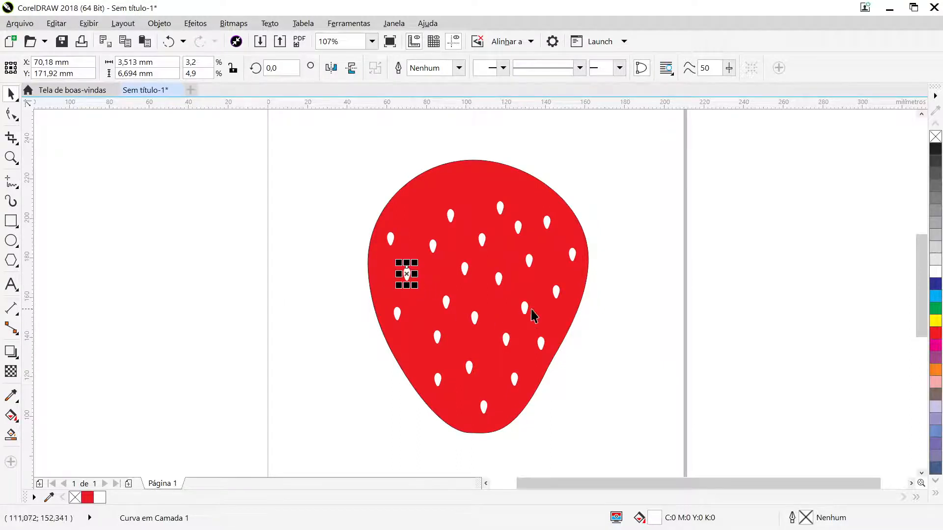
- Reposition two seeds on the red shape's left side and add two seed copies, at its left centre and near its upper-left edge
left_click(617, 319)
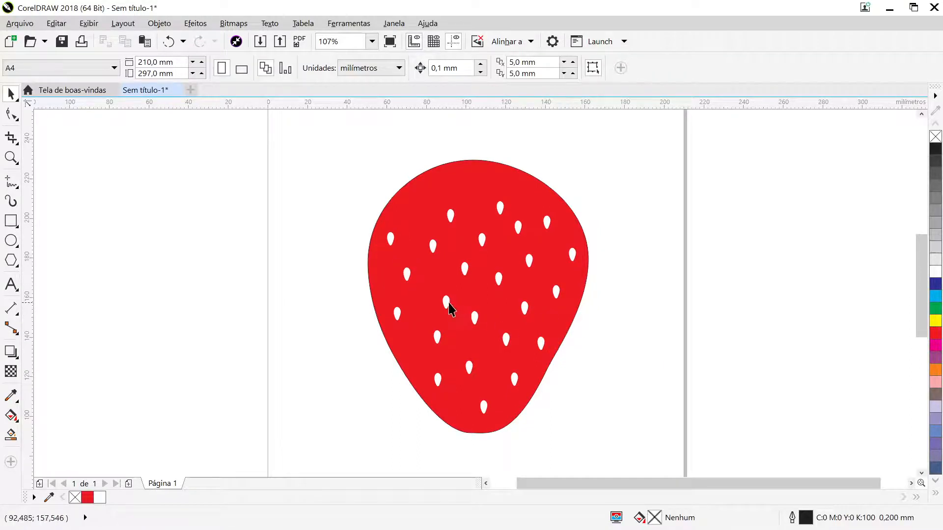
left_click_drag(448, 303, 436, 294)
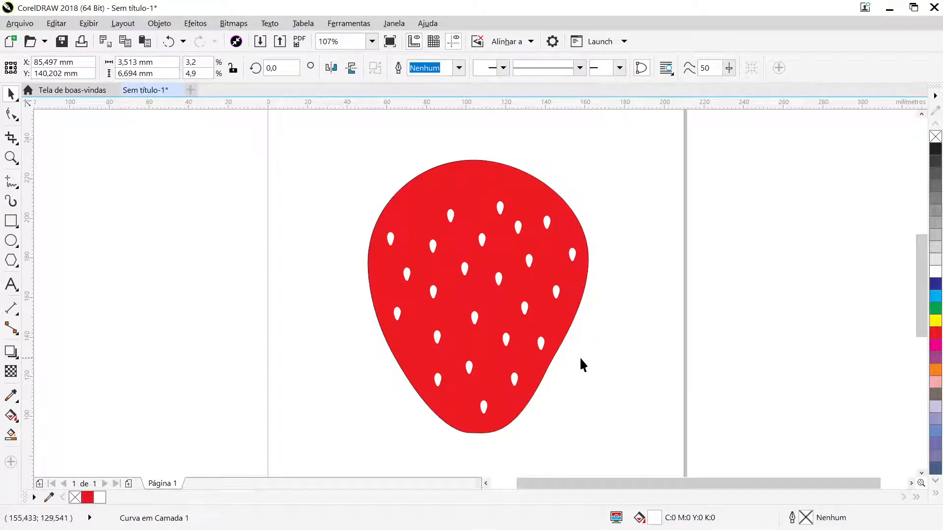
left_click(559, 359)
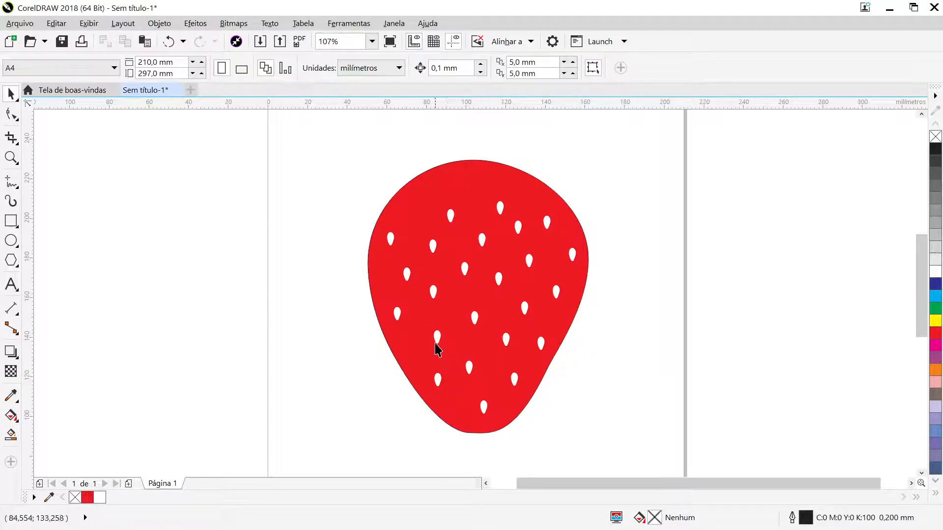
left_click_drag(435, 344, 440, 324)
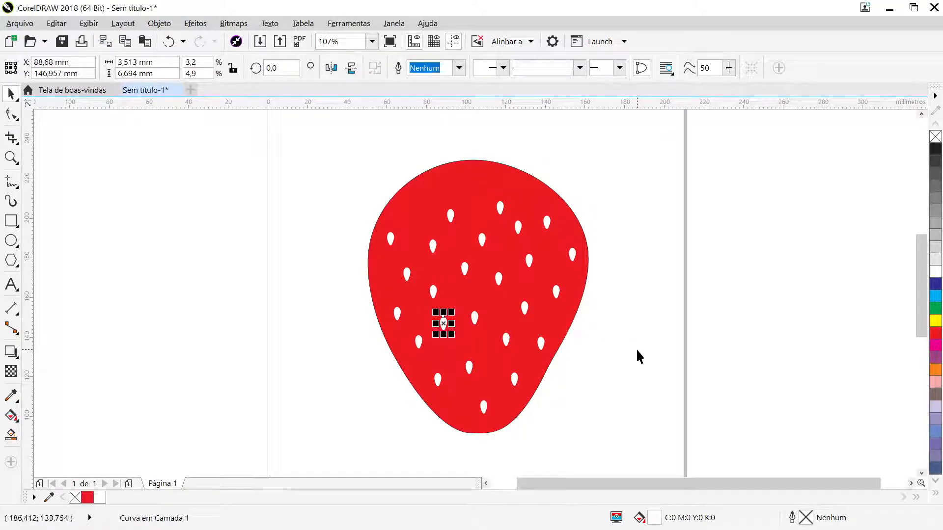
key("ctrl+z")
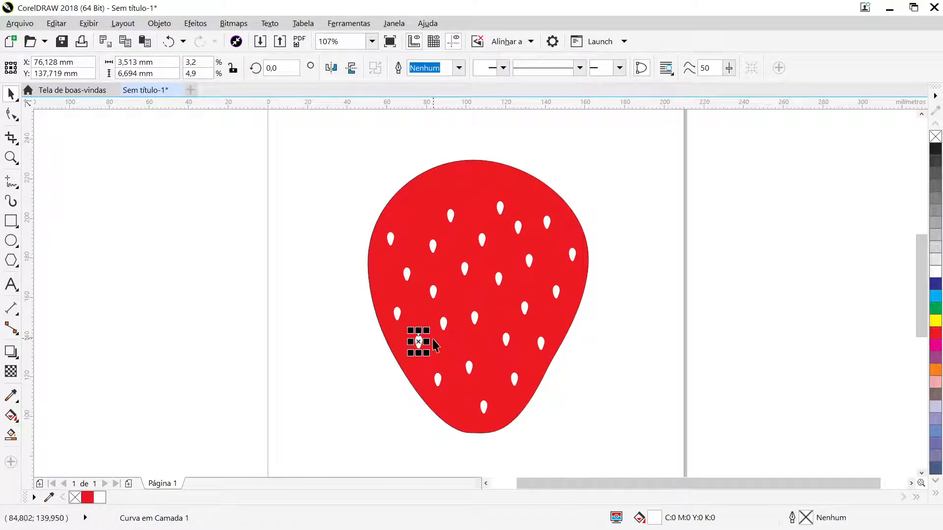
left_click_drag(422, 341, 419, 204)
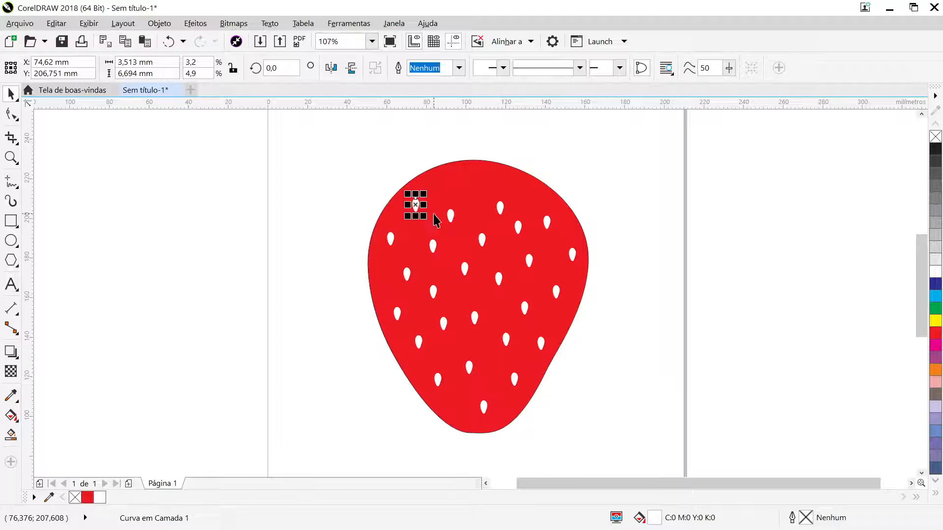
left_click(630, 311)
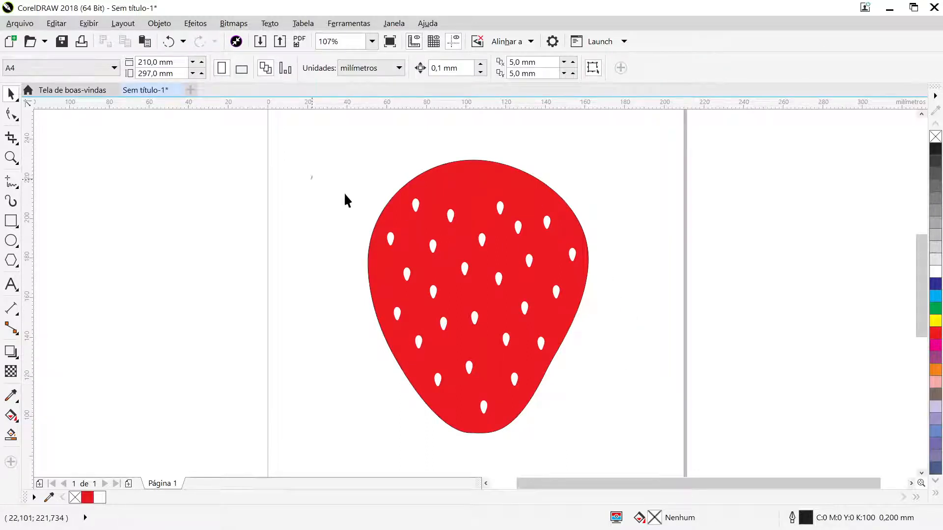
- Group all the seeds and fill them with a light pink tint of red
left_click_drag(311, 175, 619, 421)
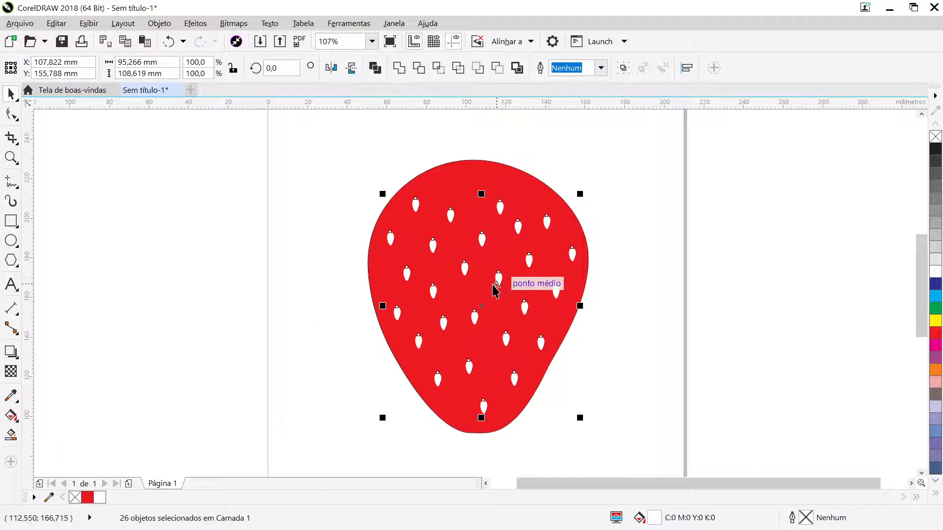
key("ctrl+g")
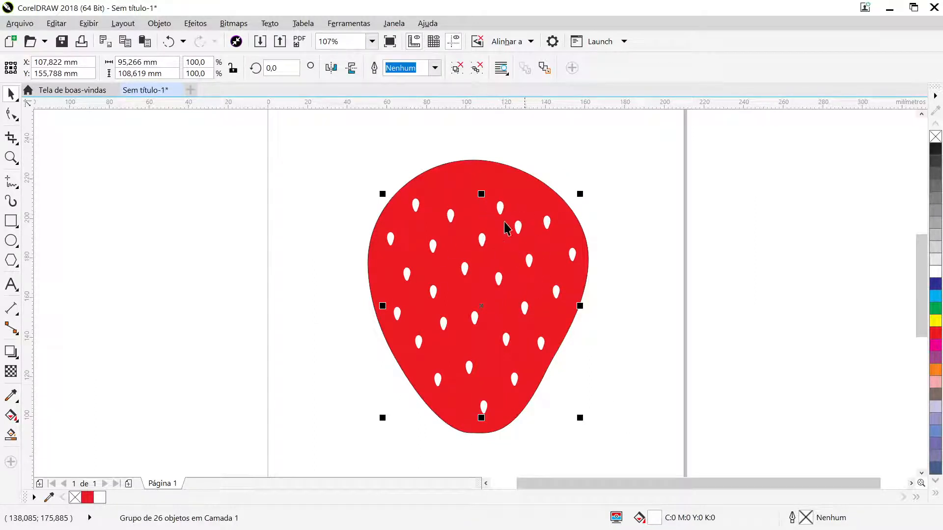
left_click(935, 335)
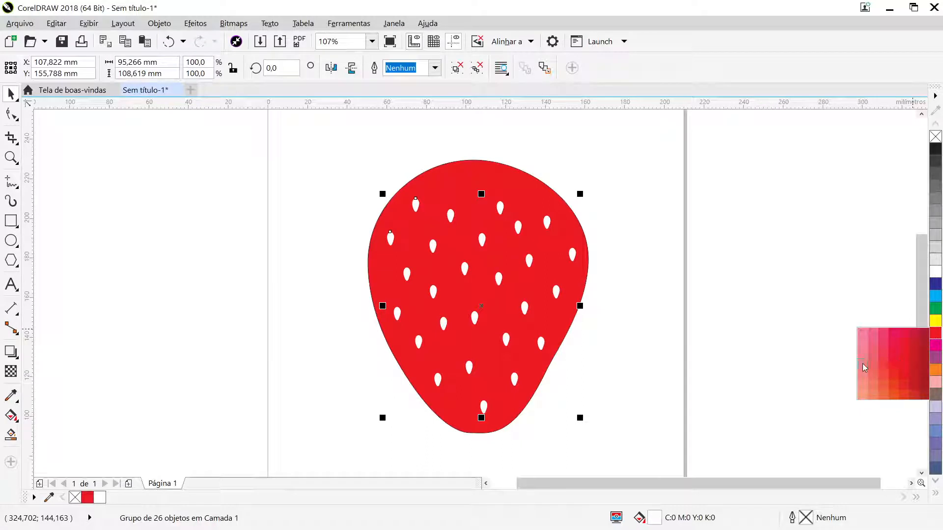
left_click(864, 367)
left_click(658, 341)
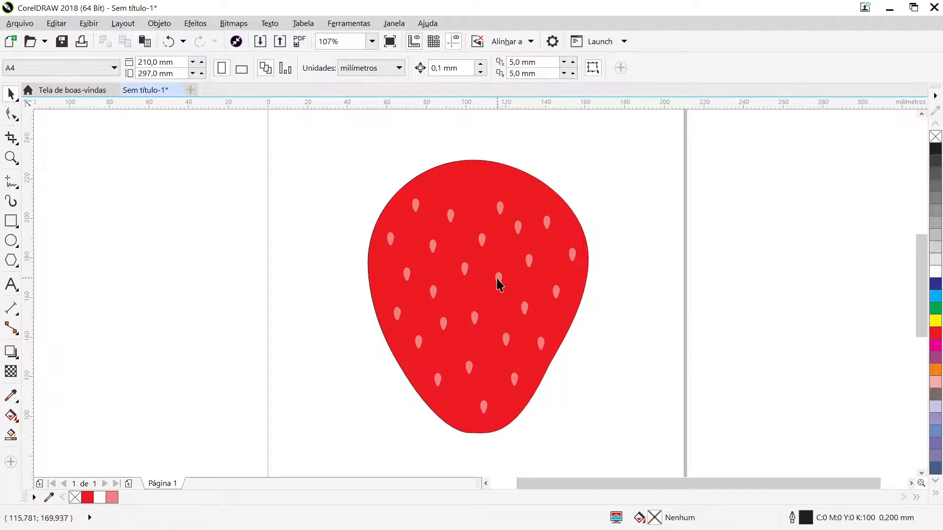
- Remove the outline from the large red strawberry shape
left_click(508, 175)
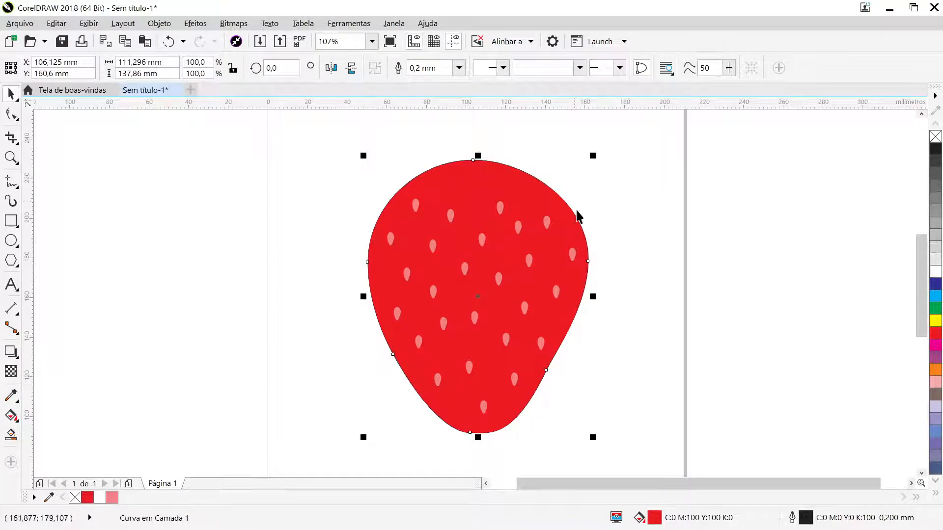
right_click(934, 137)
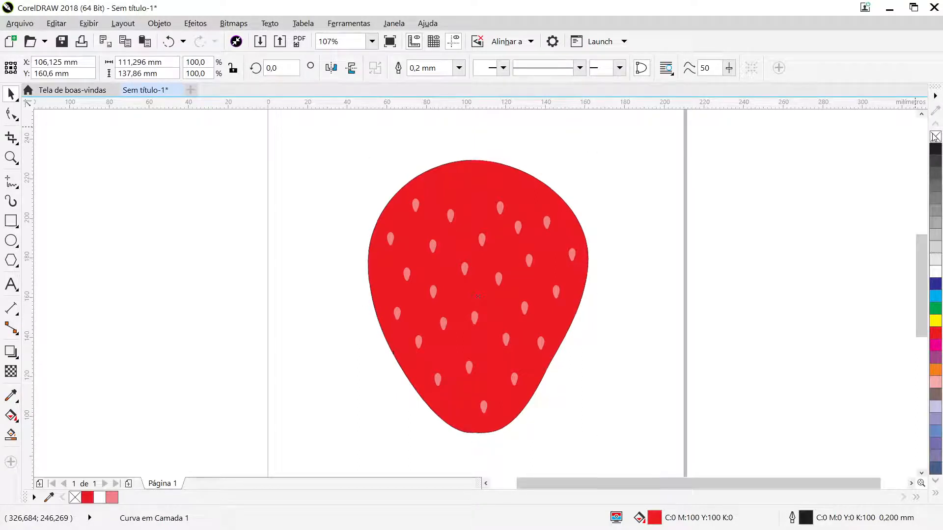
left_click(629, 232)
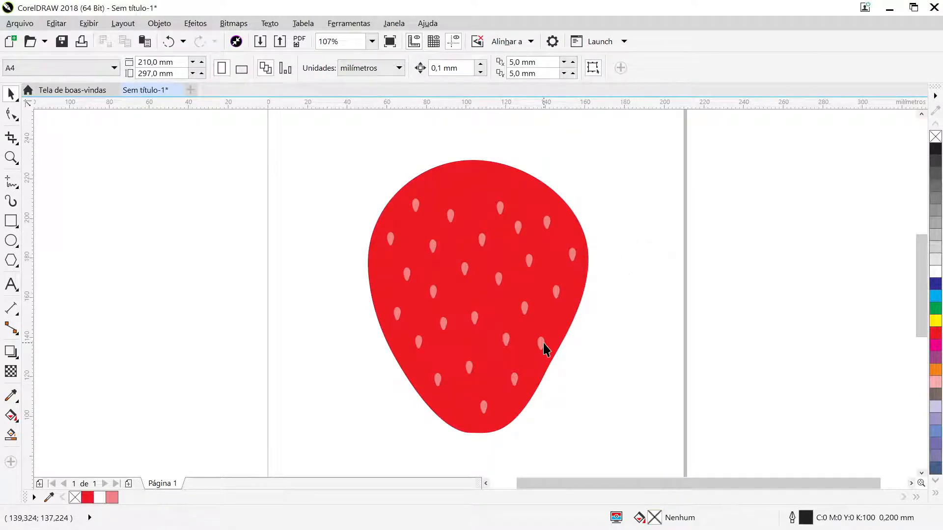
- Flatten the red shape's top by extending the left node's upper curve handle and moving the top node slightly down and right
left_click(459, 183)
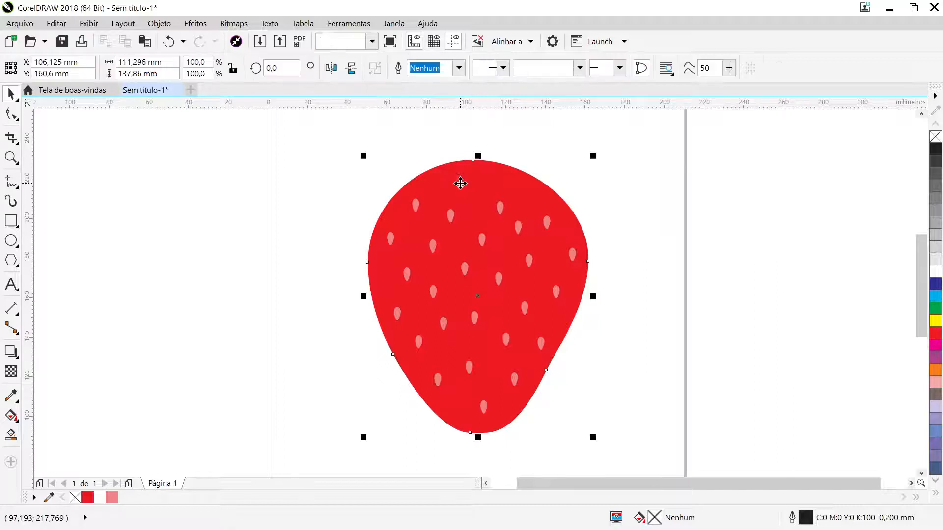
left_click(11, 114)
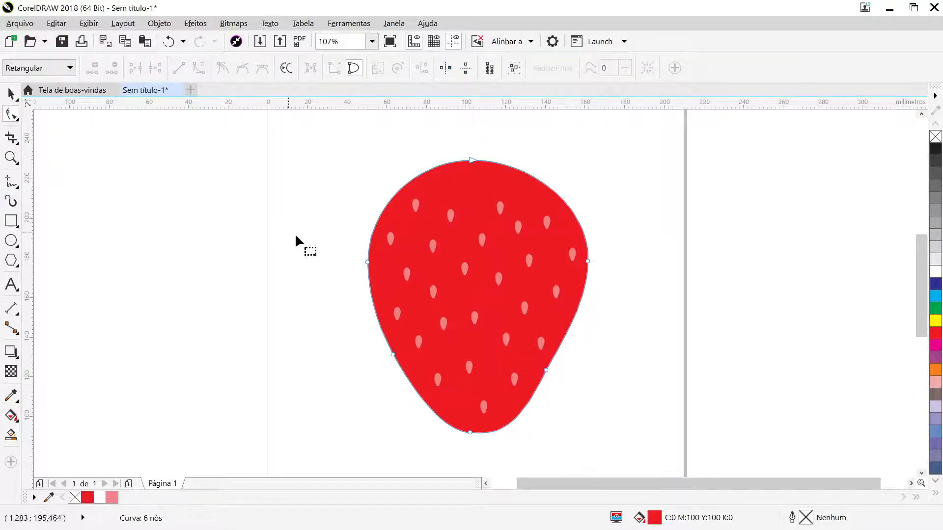
left_click(368, 262)
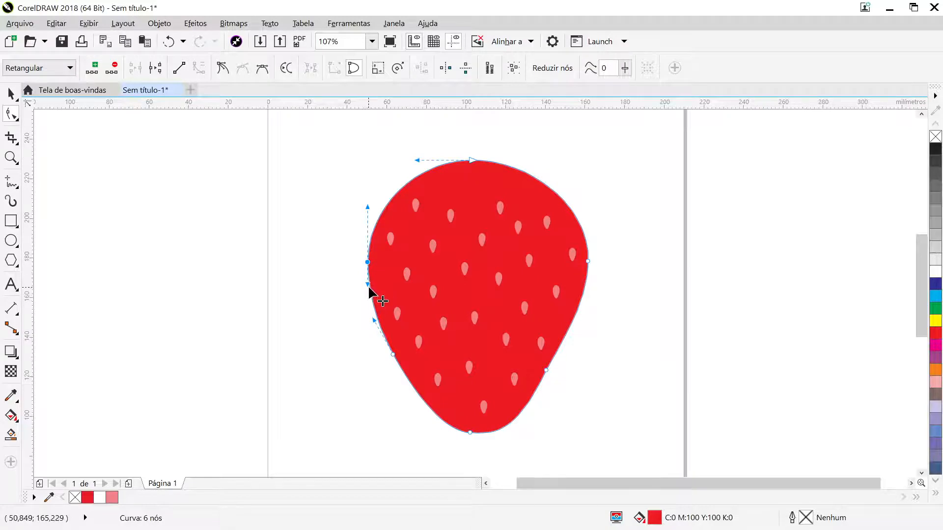
mouse_move(367, 206)
left_mouse_down()
mouse_move(359, 183)
mouse_move(362, 194)
left_mouse_up()
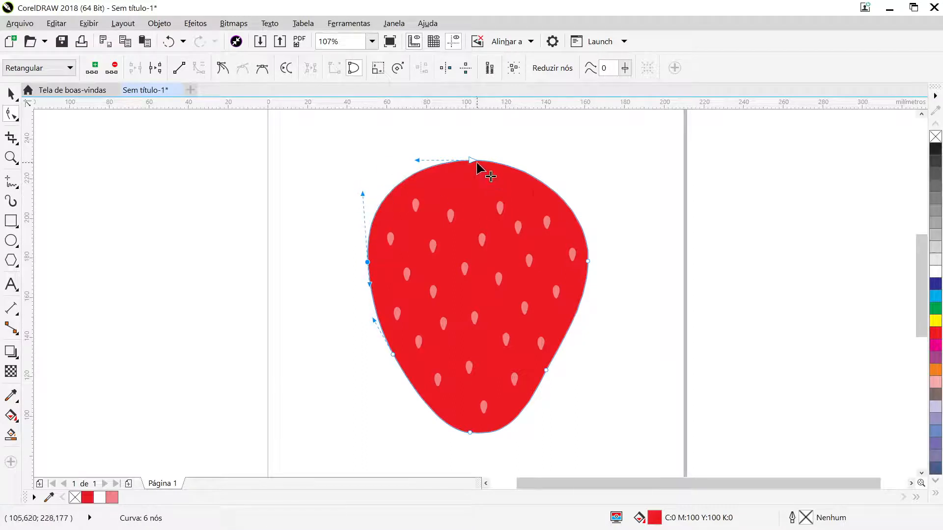
left_click_drag(477, 164, 480, 164)
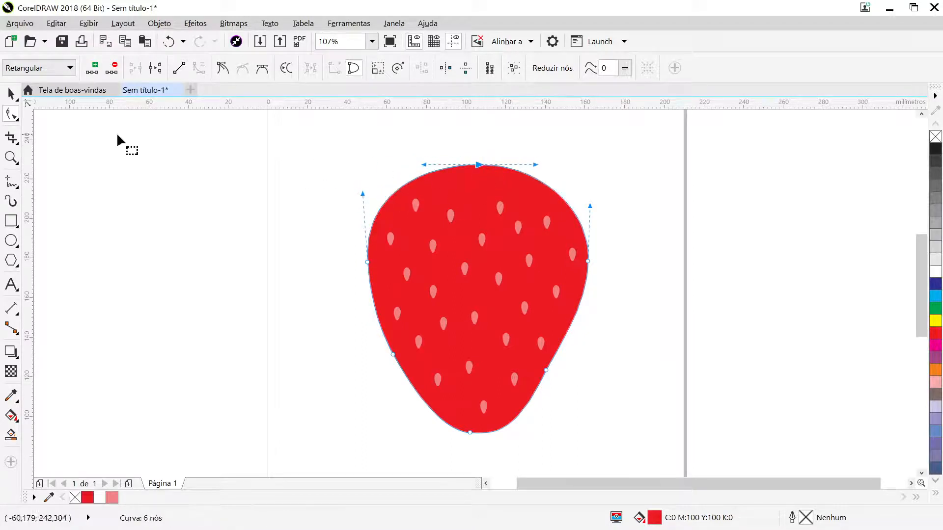
left_click(11, 93)
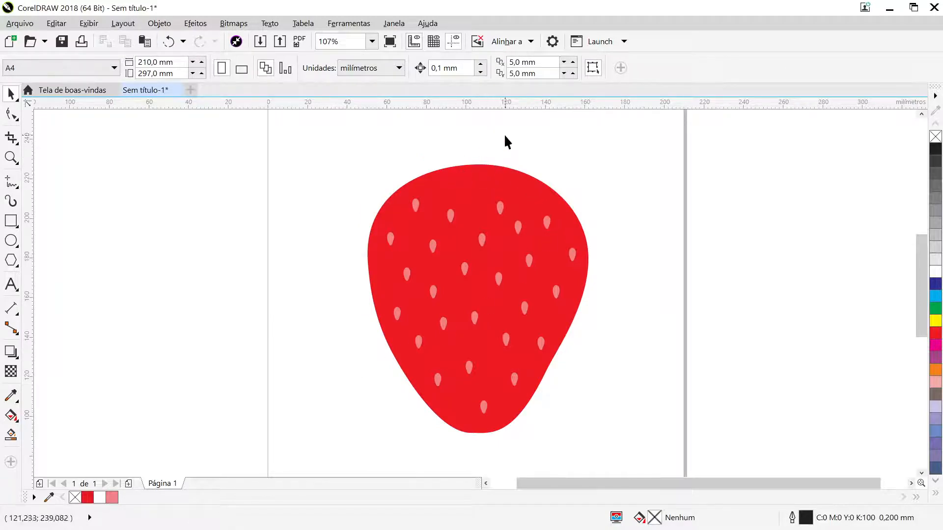
- Start a Bézier outline above the strawberry with the stem's short top edge and its right side down to the fruit
left_click(921, 114)
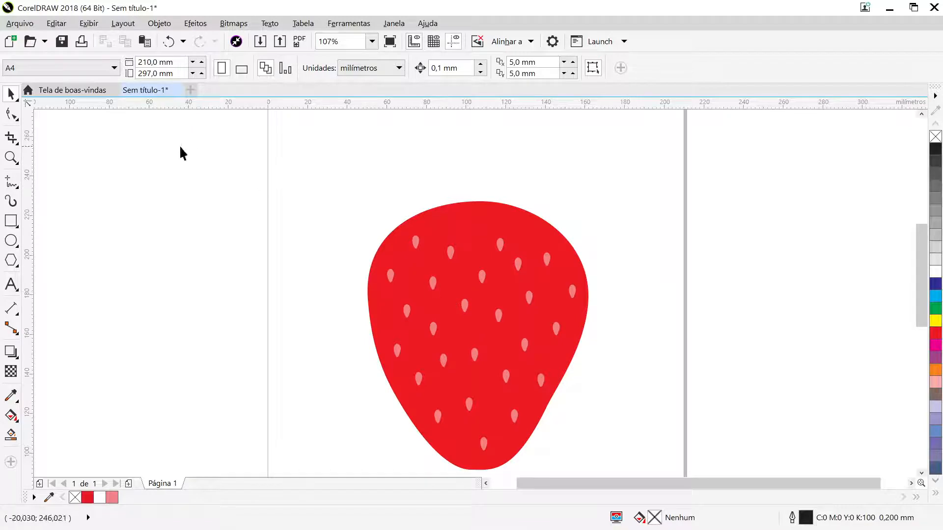
left_click(12, 189)
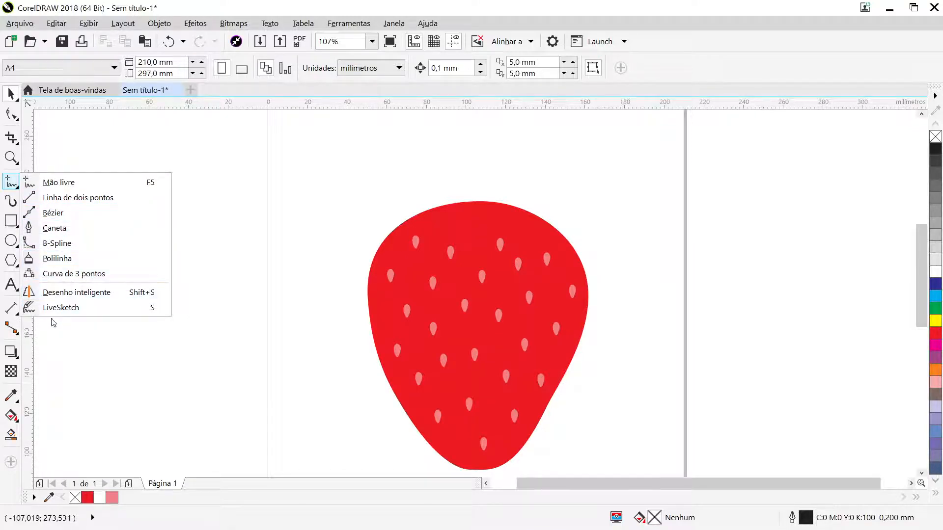
left_click(50, 216)
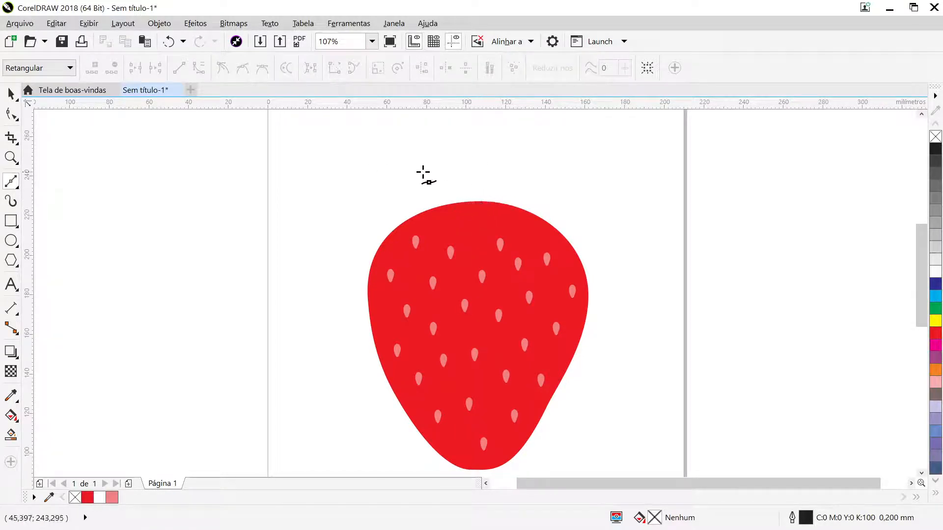
left_click(458, 135)
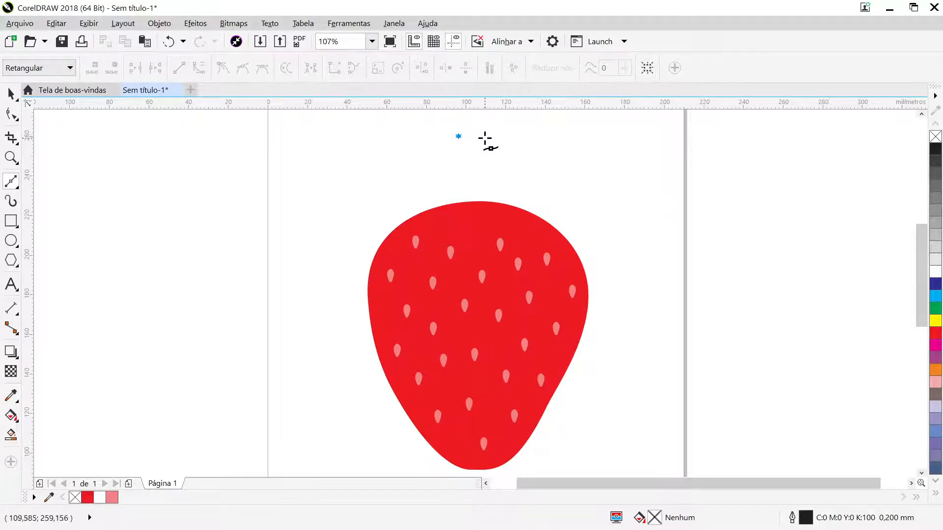
left_click(482, 138)
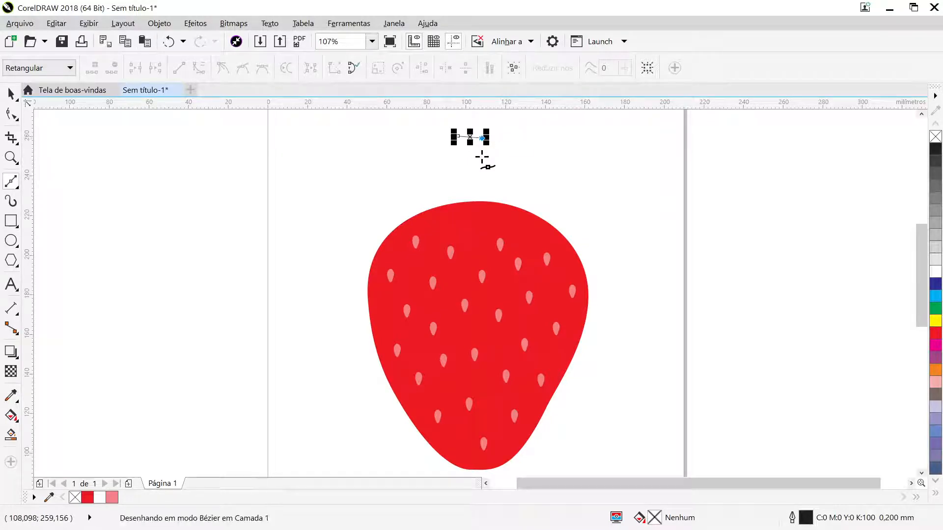
left_click(493, 199)
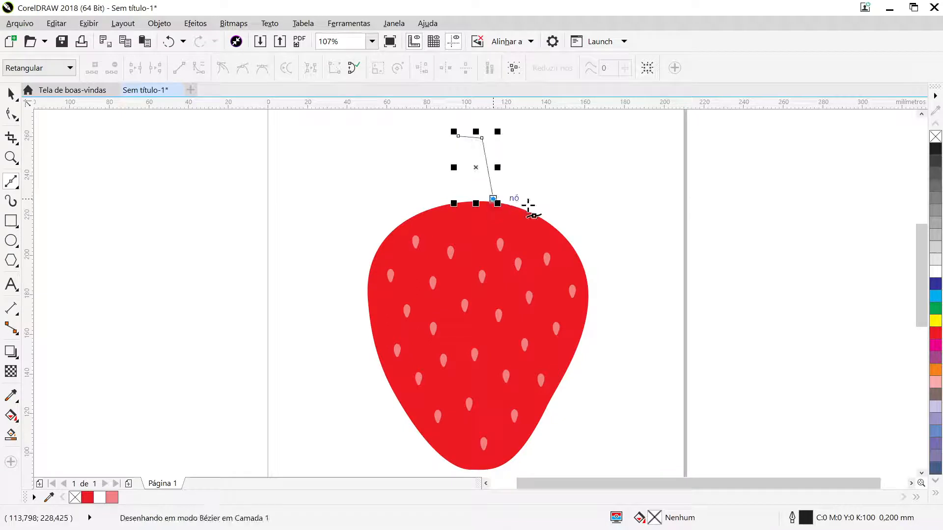
- Continue the Bézier outline as a zigzag of five pointed leaves across the strawberry's top, working from right to left
left_click(545, 213)
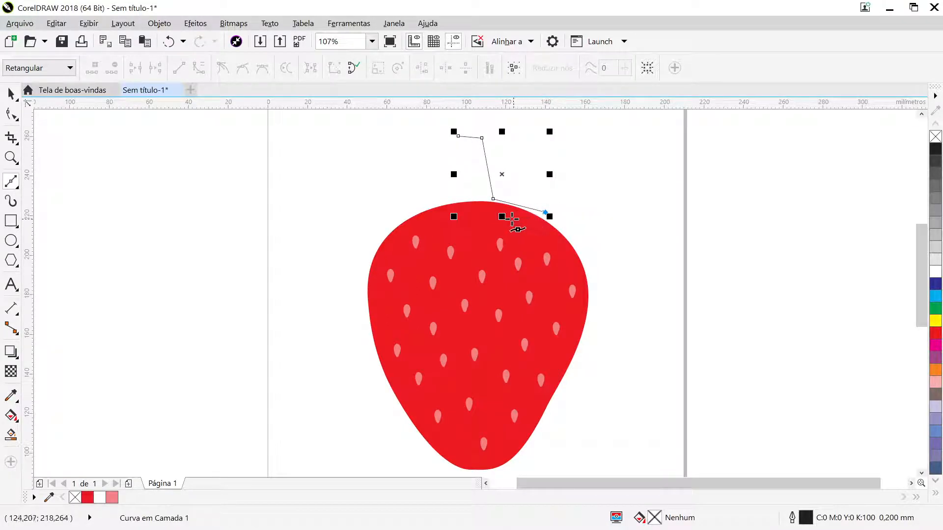
left_click(515, 217)
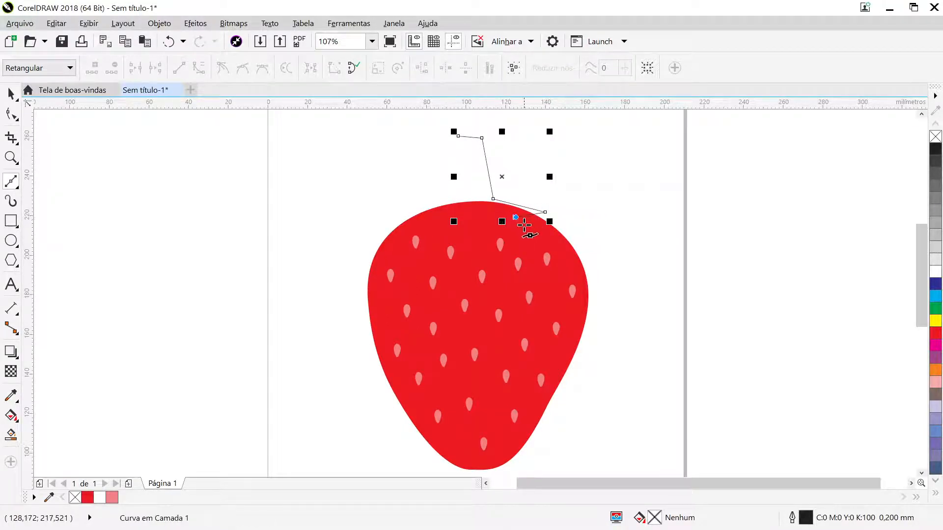
left_click(523, 237)
left_click(490, 224)
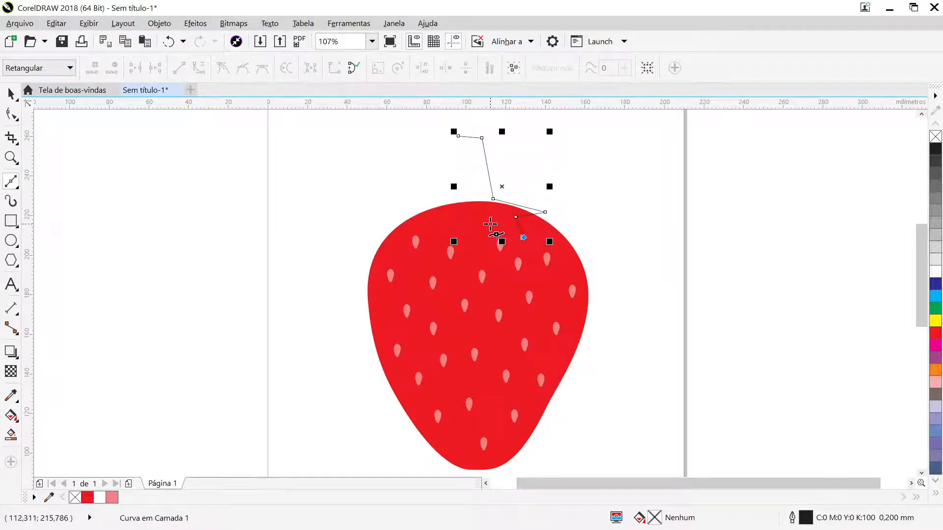
left_click(480, 244)
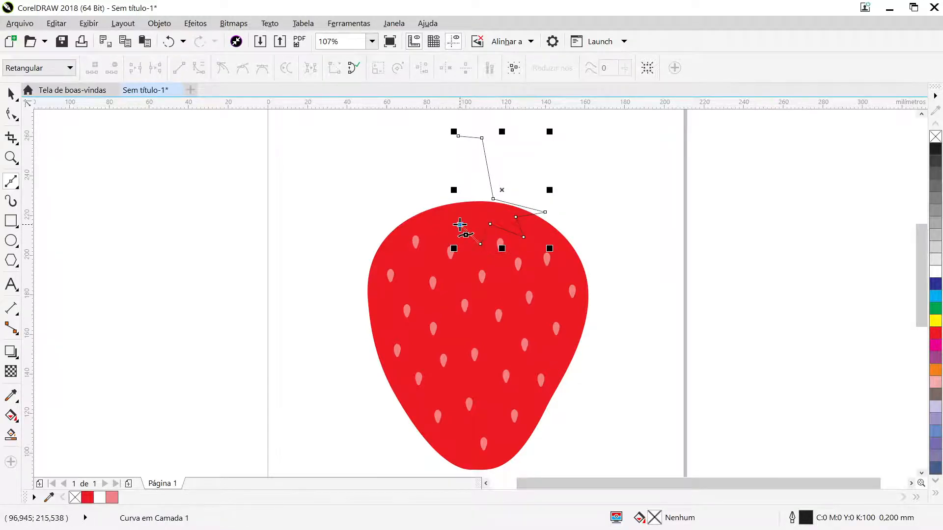
left_click(460, 225)
left_click(435, 233)
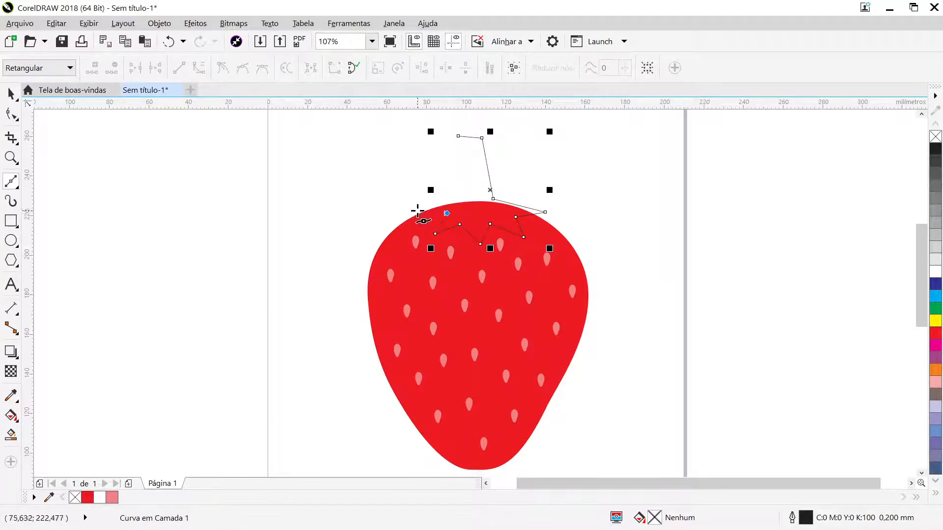
left_click(417, 211)
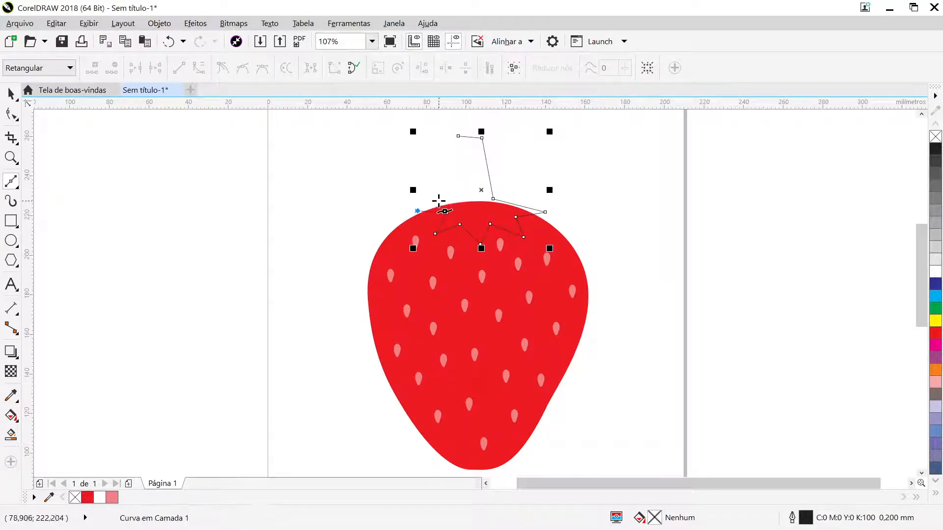
- Close the outline along the stem's left side and fill the stem-and-leaves shape with green (C100 M0 Y100 K0)
left_click(468, 197)
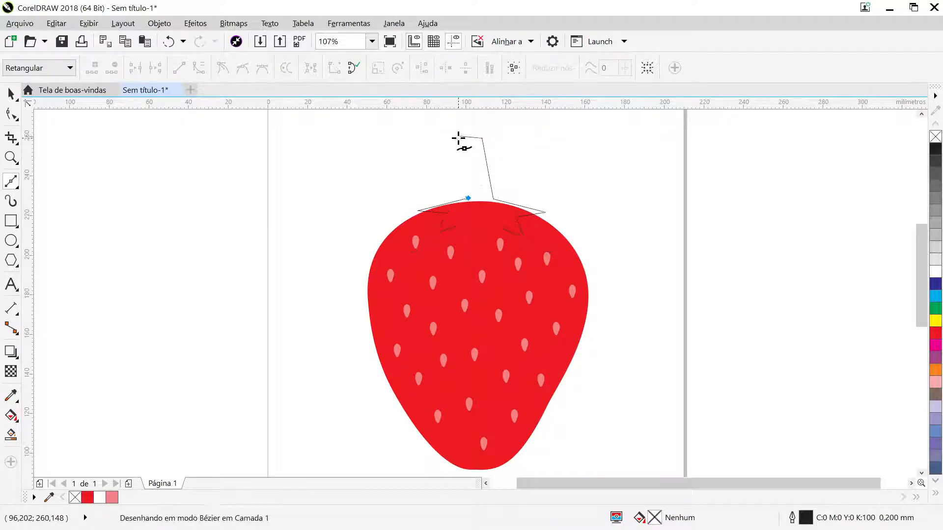
left_click(458, 137)
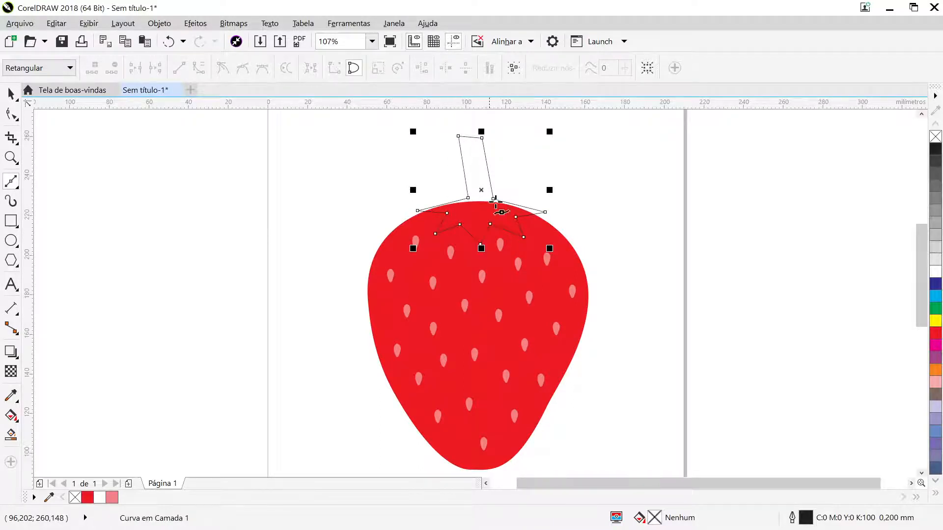
left_click(935, 308)
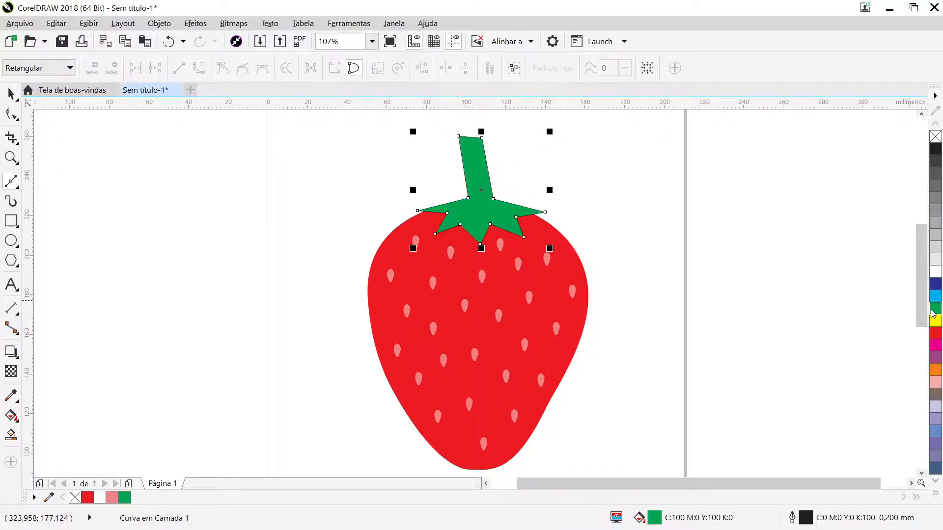
- Convert all straight segments of the green stem-and-leaves shape to curves
left_click(10, 94)
left_click(623, 228)
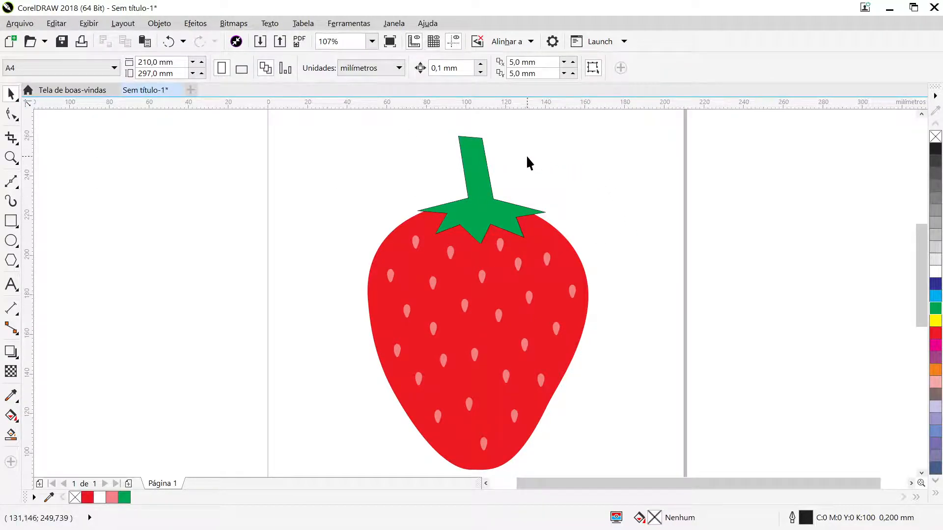
key("z")
left_click_drag(369, 117, 596, 273)
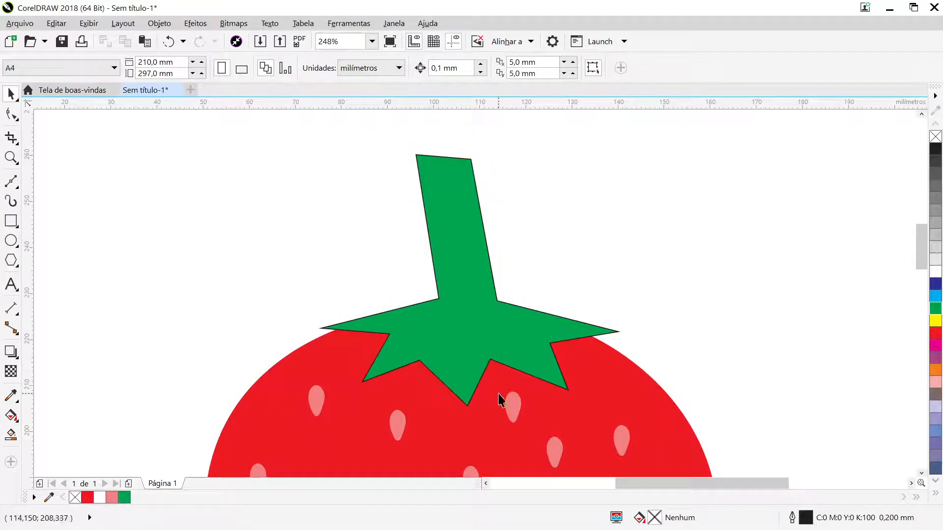
left_click(473, 256)
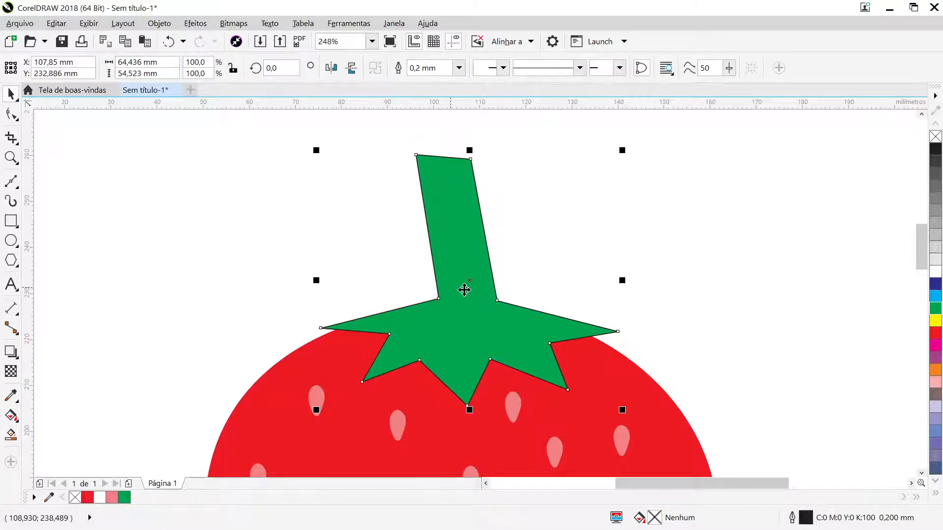
left_click(10, 115)
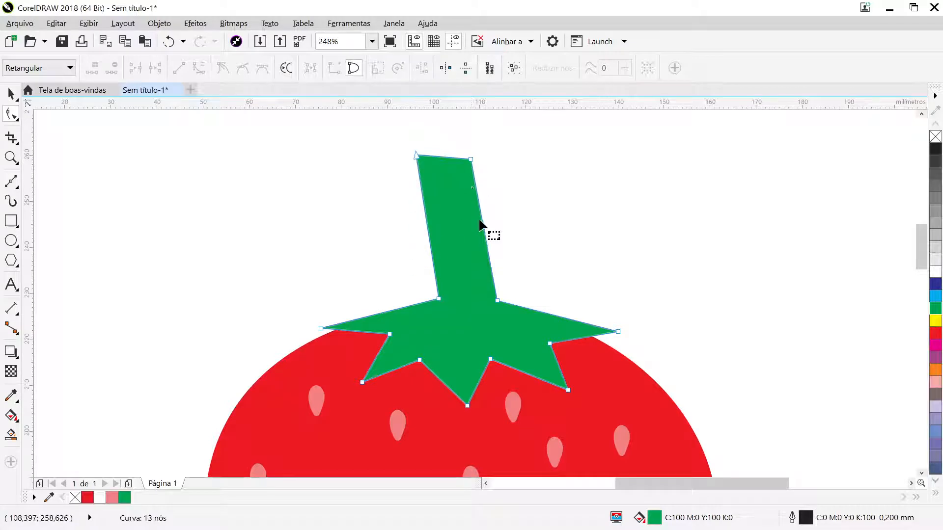
left_click_drag(270, 128, 665, 420)
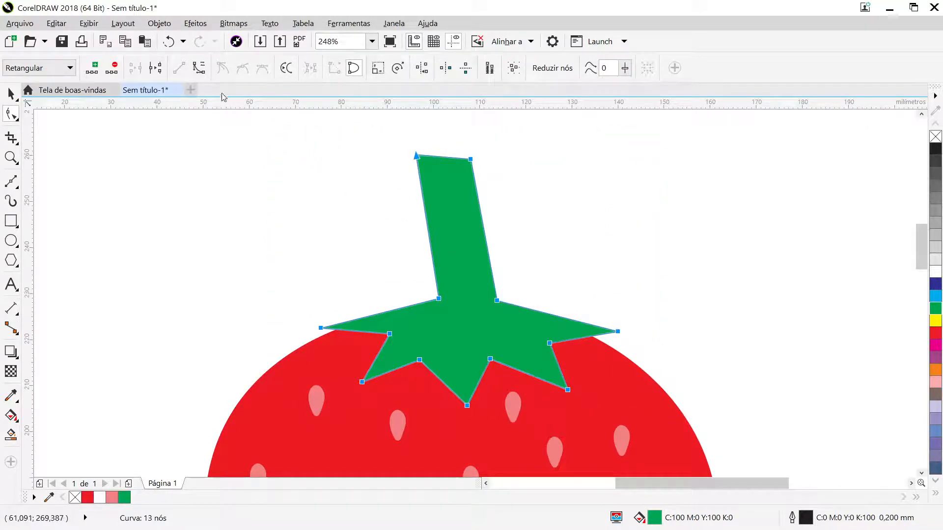
left_click(198, 69)
left_click(493, 240)
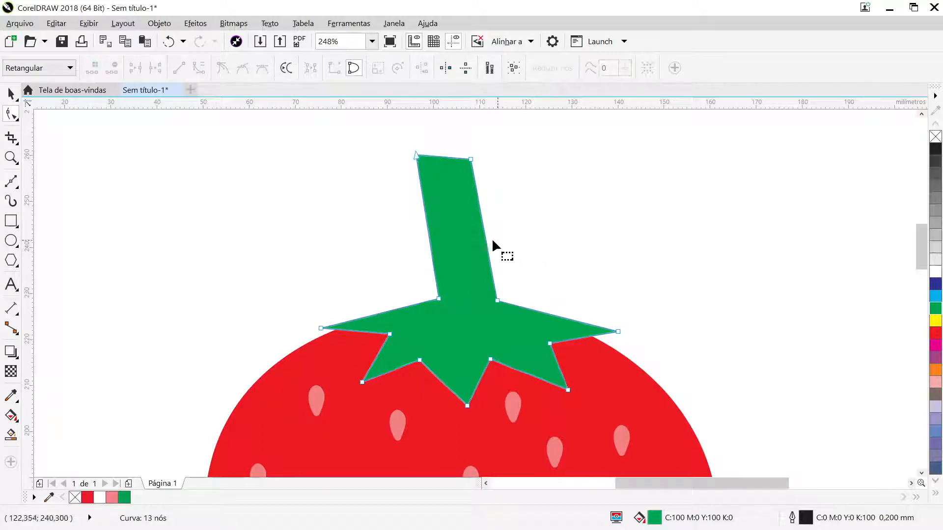
- Bend both long sides of the stem into a gentle rightward curve and narrow its base by moving the lower right node inward
left_click(470, 159)
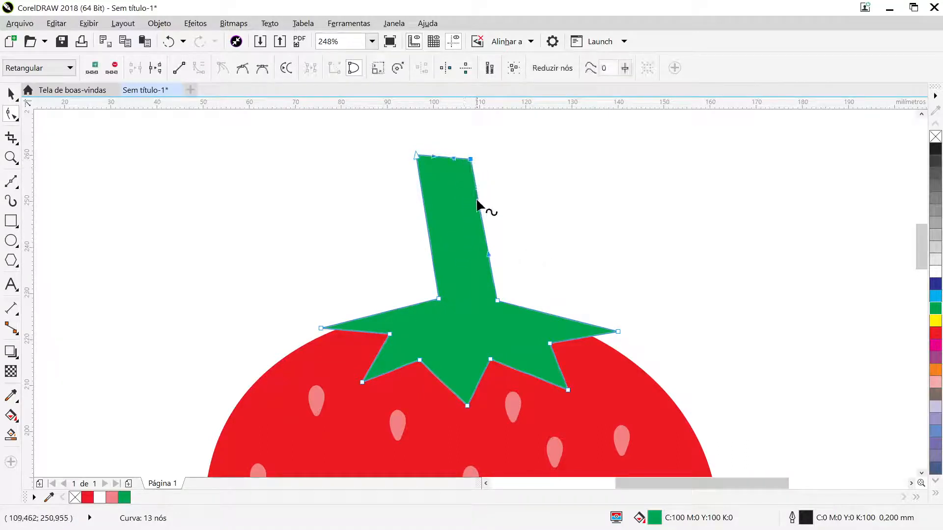
left_click_drag(479, 206, 484, 200)
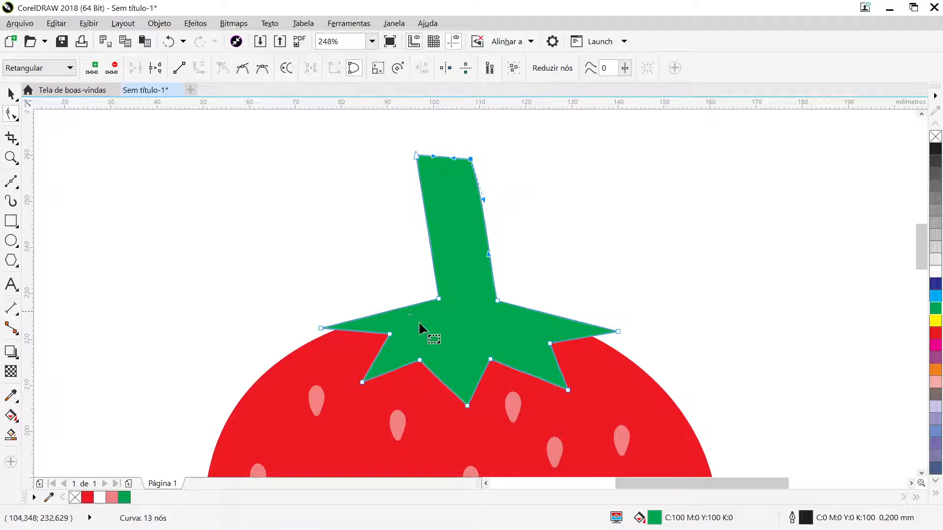
left_click(416, 154)
left_click_drag(424, 201, 430, 203)
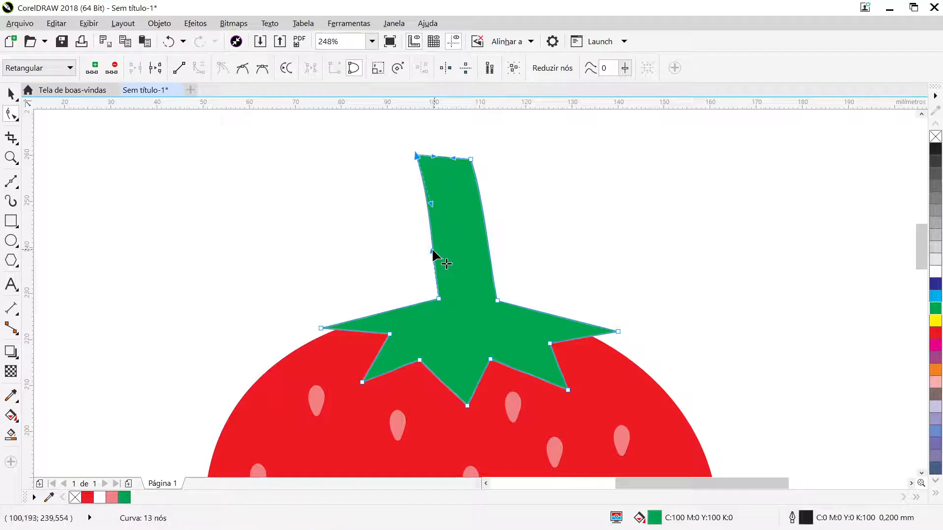
left_click_drag(432, 248, 447, 261)
left_click_drag(431, 205, 435, 193)
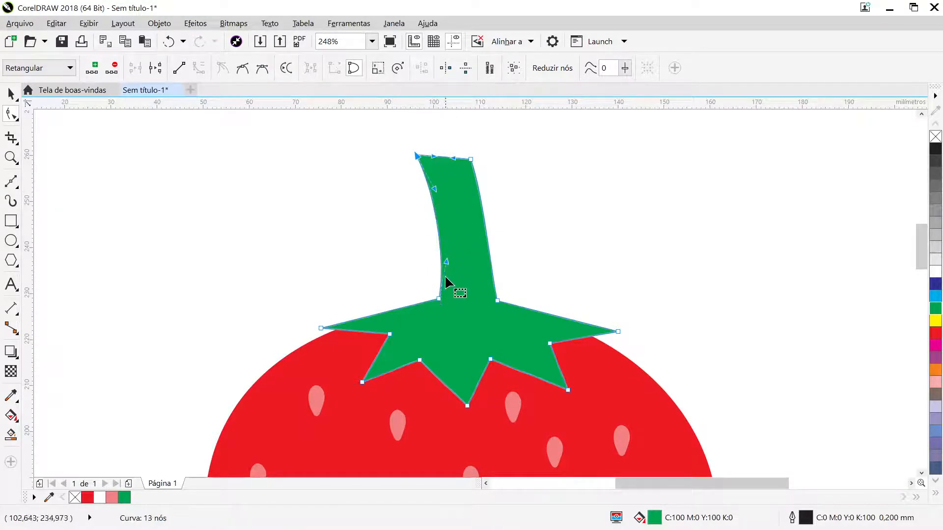
left_click_drag(497, 300, 486, 300)
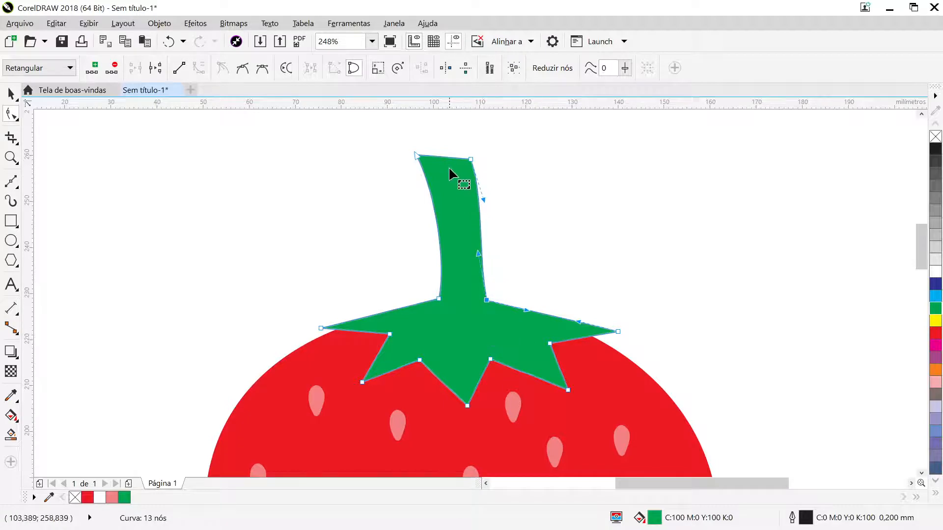
- Round the stem's top edge into an upward arc, steepening the curve handles at both corners
scroll(450, 175, "up", 2)
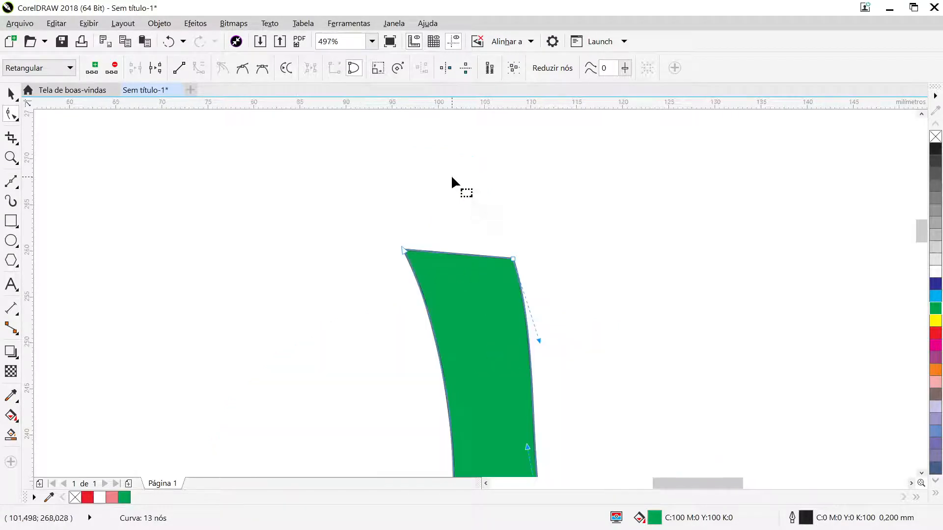
left_click_drag(452, 252, 448, 241)
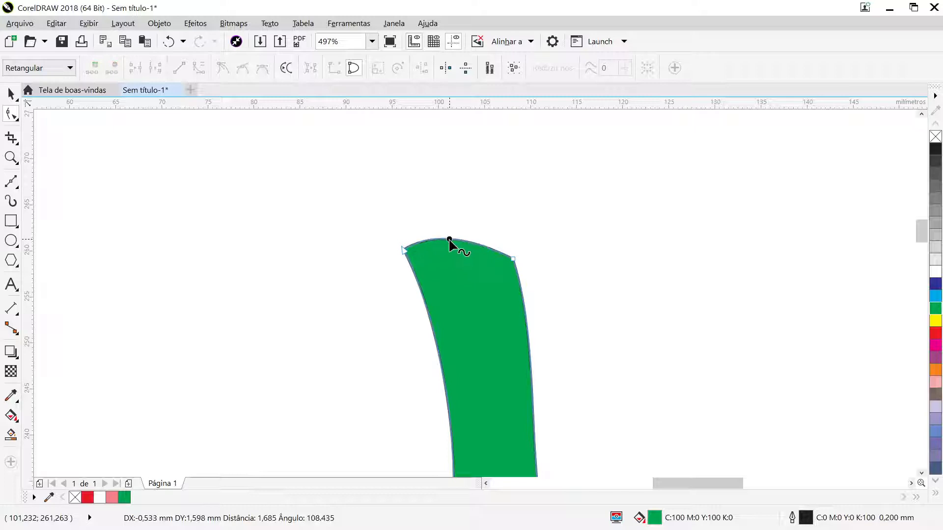
left_click(404, 249)
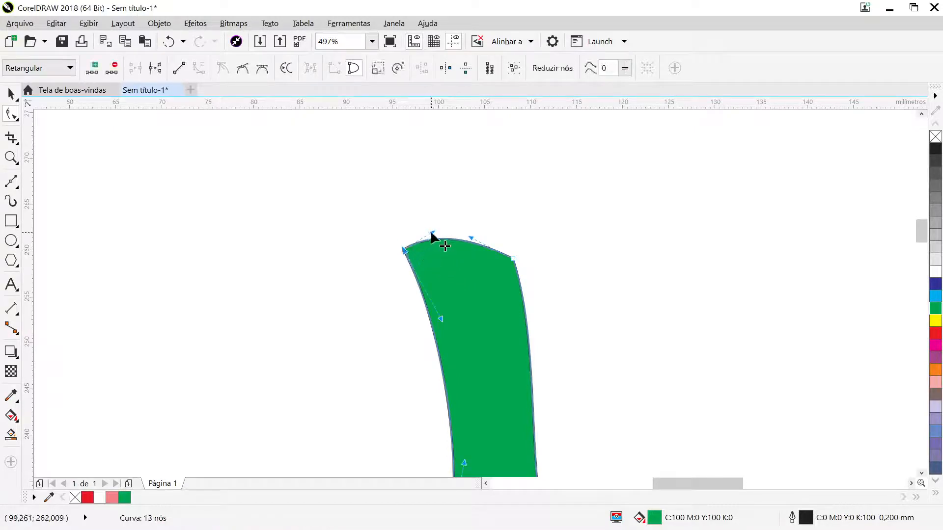
left_click_drag(420, 229, 410, 225)
left_click_drag(470, 235, 503, 235)
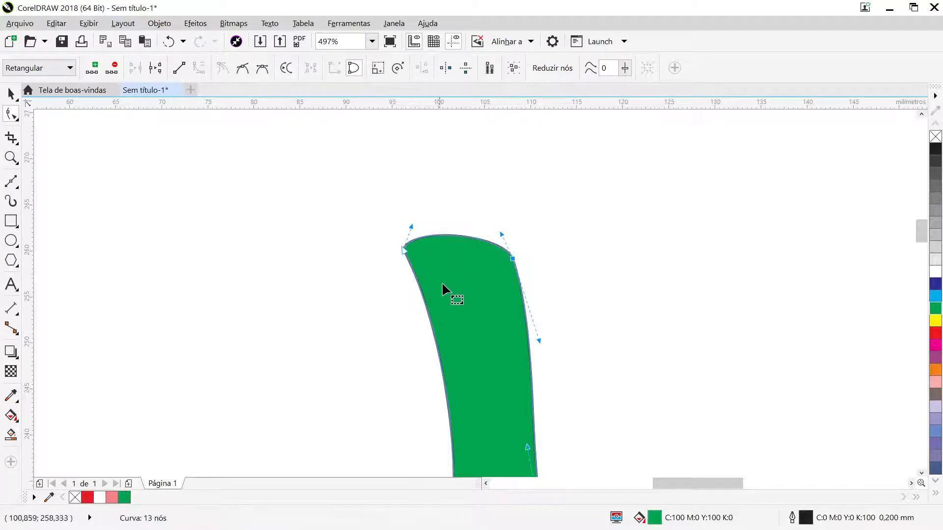
- Shape the rightmost leaf's upper edge into an S-curve, bulging near the stem and dipping toward the tip
left_click(921, 473)
left_click(921, 473)
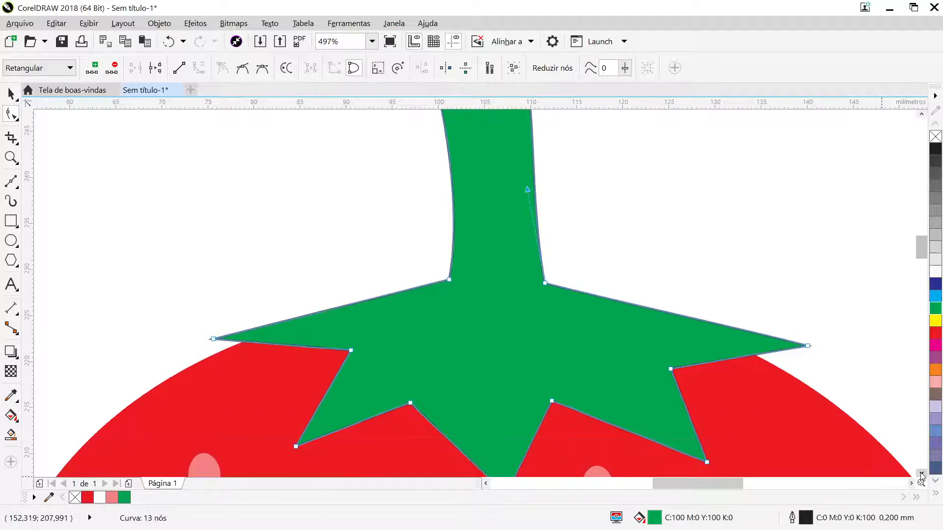
left_click(921, 474)
left_click(921, 473)
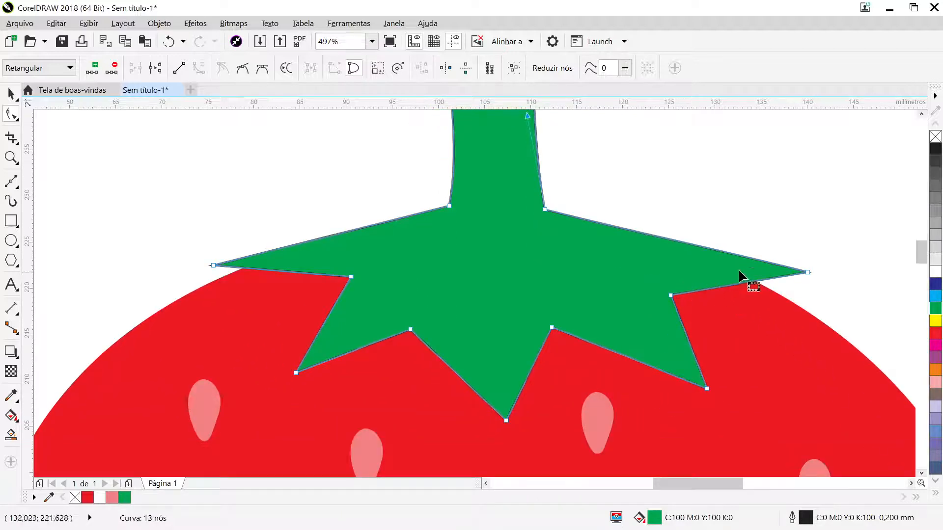
left_click(805, 272)
left_click_drag(728, 252, 714, 269)
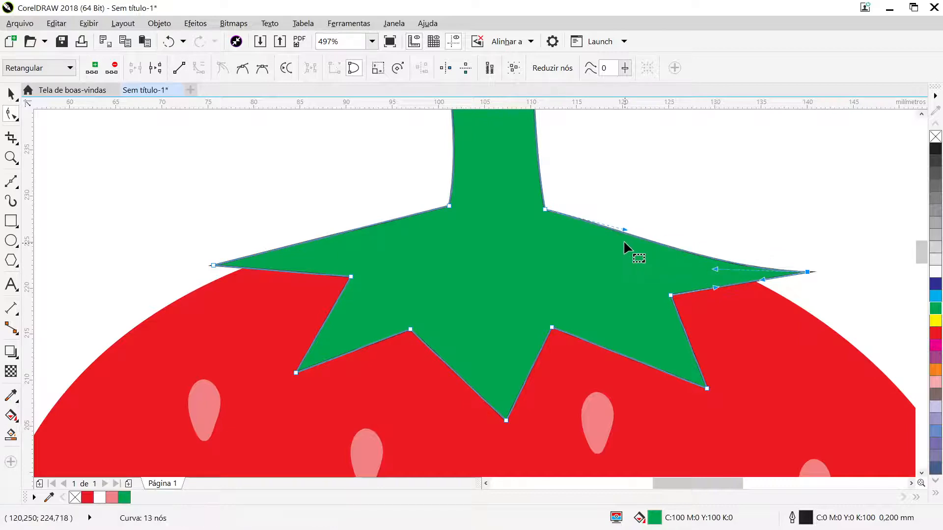
left_click_drag(623, 229, 630, 226)
left_click_drag(635, 216, 635, 217)
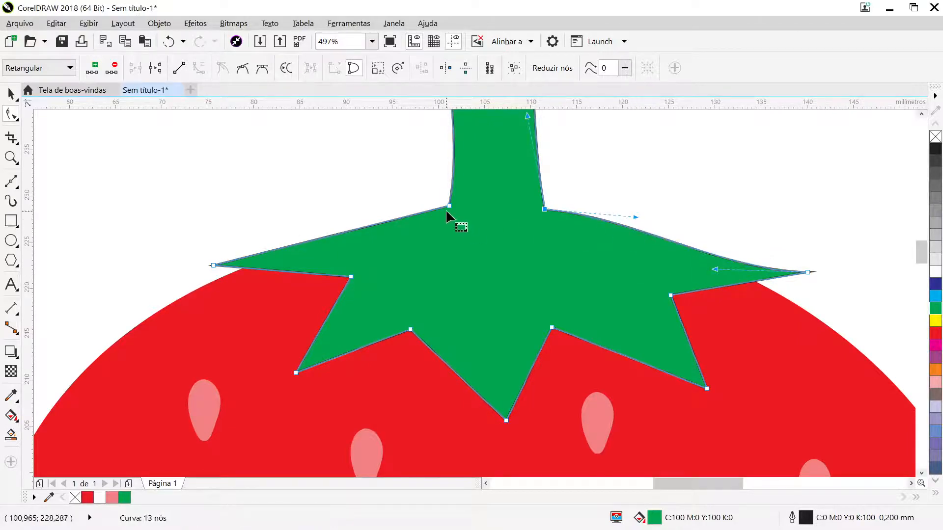
- Curve the leftmost leaf's edges and raise its tip slightly, and bow the second leaf's edges into a downward hook
left_click(447, 207)
left_click_drag(371, 226, 378, 230)
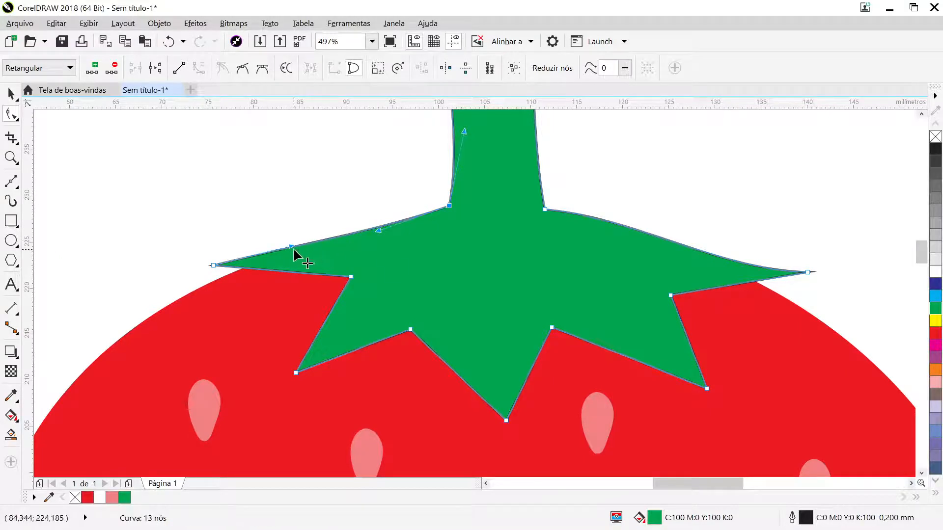
left_click_drag(293, 249, 317, 259)
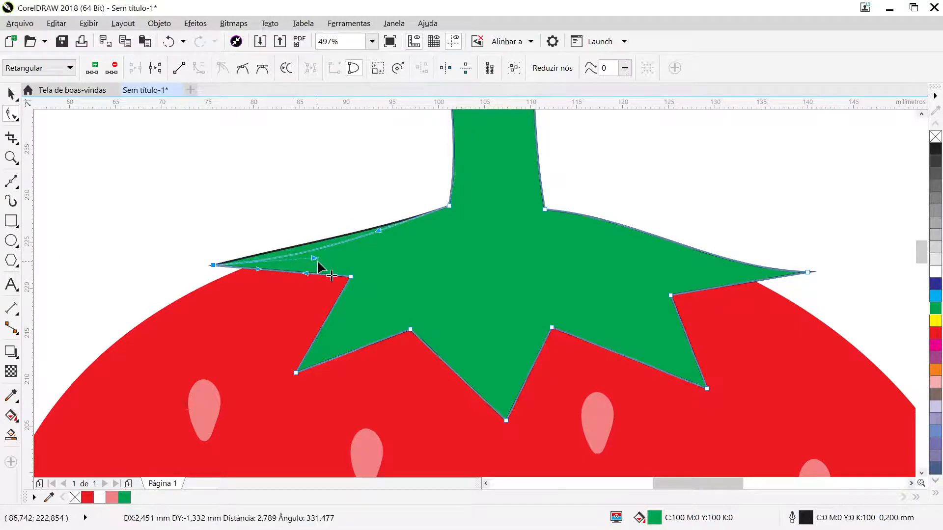
left_click_drag(215, 264, 241, 289)
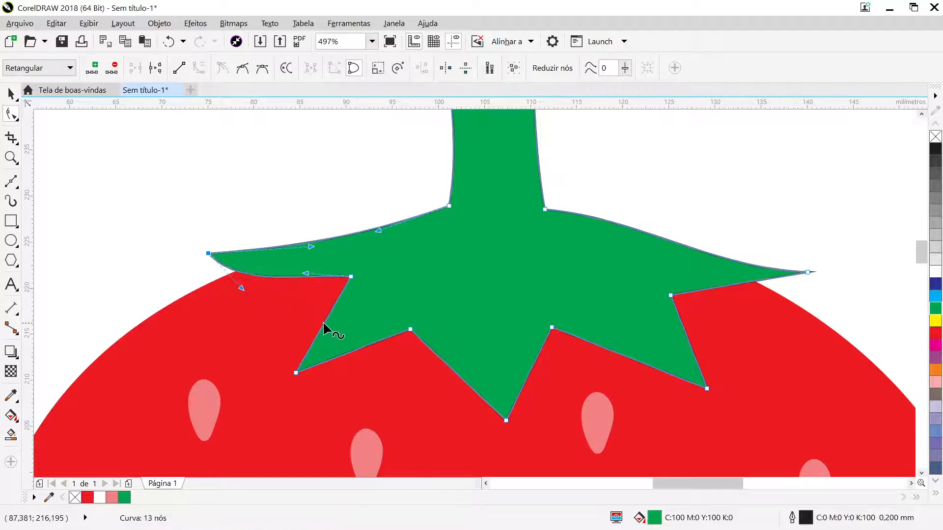
left_click_drag(325, 323, 307, 314)
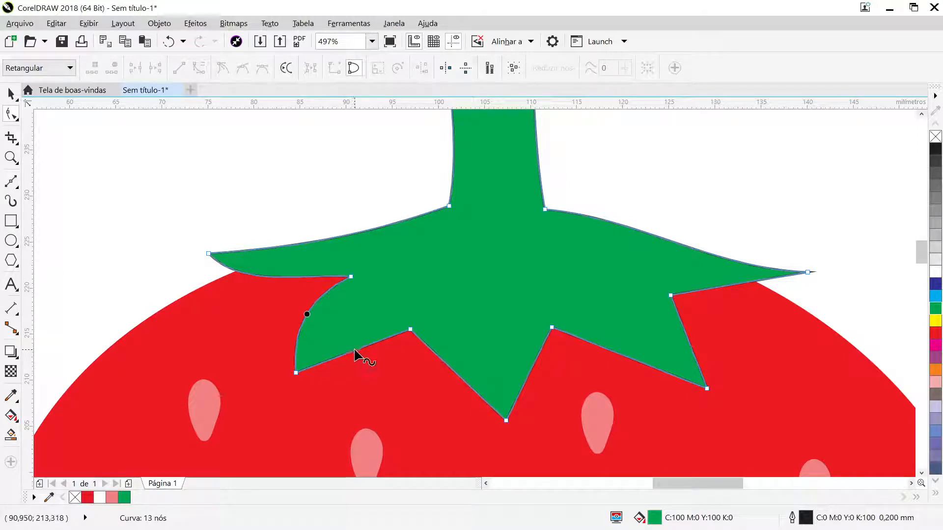
left_click_drag(354, 351, 341, 339)
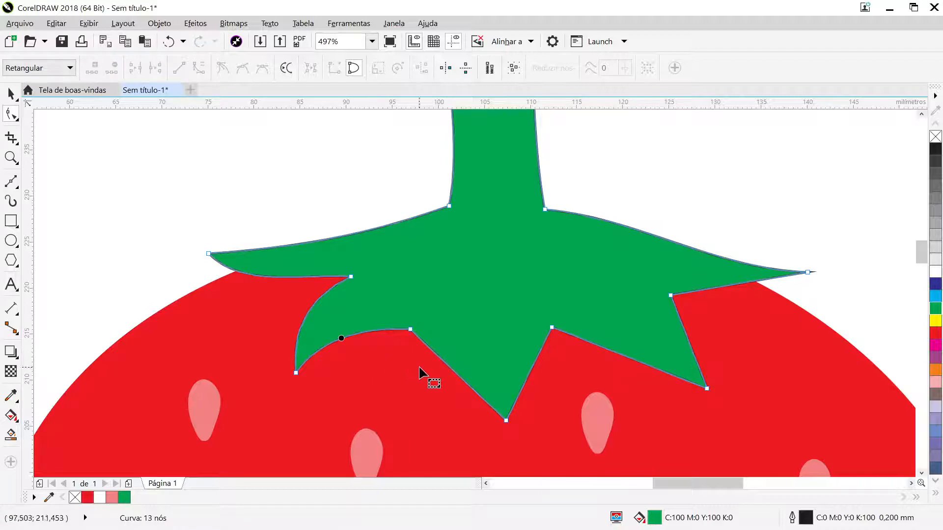
- Curve both sides of the central leaf and move its tip slightly left and down
left_click(411, 330)
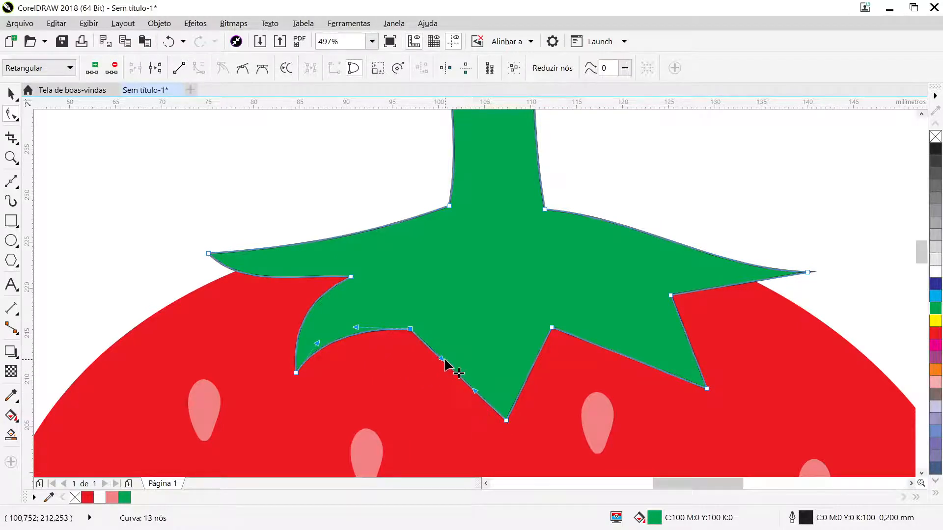
left_click_drag(440, 360, 459, 350)
mouse_move(474, 391)
left_mouse_down()
mouse_move(461, 406)
mouse_move(501, 377)
mouse_move(458, 405)
mouse_move(488, 374)
mouse_move(469, 392)
left_mouse_up()
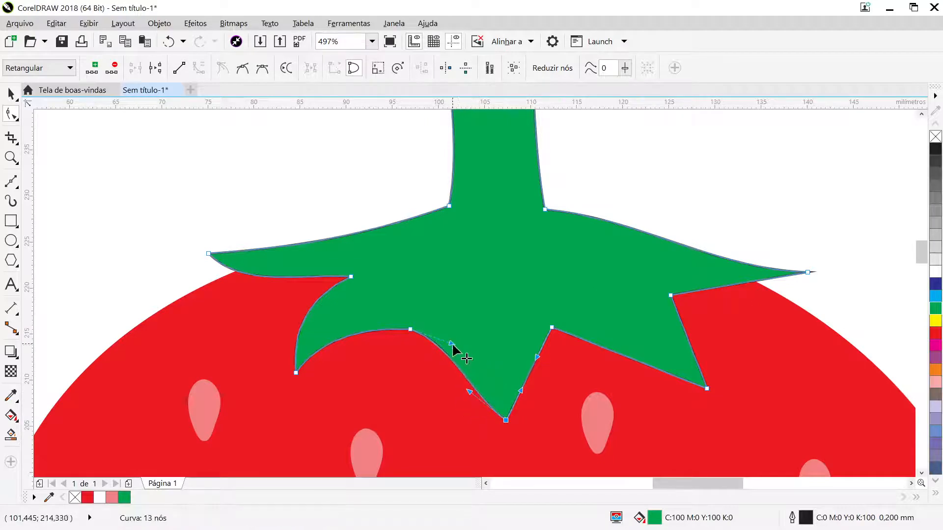
mouse_move(452, 343)
left_mouse_down()
mouse_move(448, 373)
mouse_move(455, 338)
mouse_move(450, 353)
mouse_move(449, 343)
left_mouse_up()
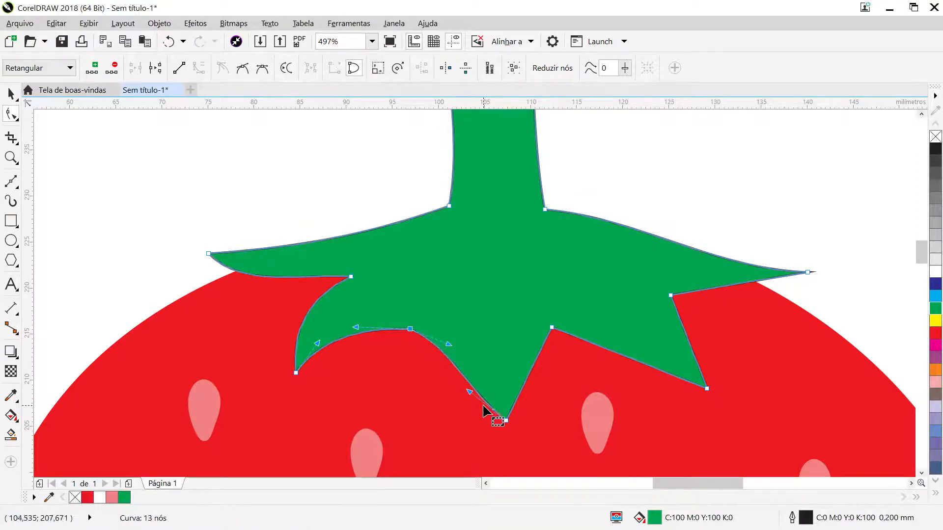
left_click(500, 421)
left_click_drag(500, 423, 488, 427)
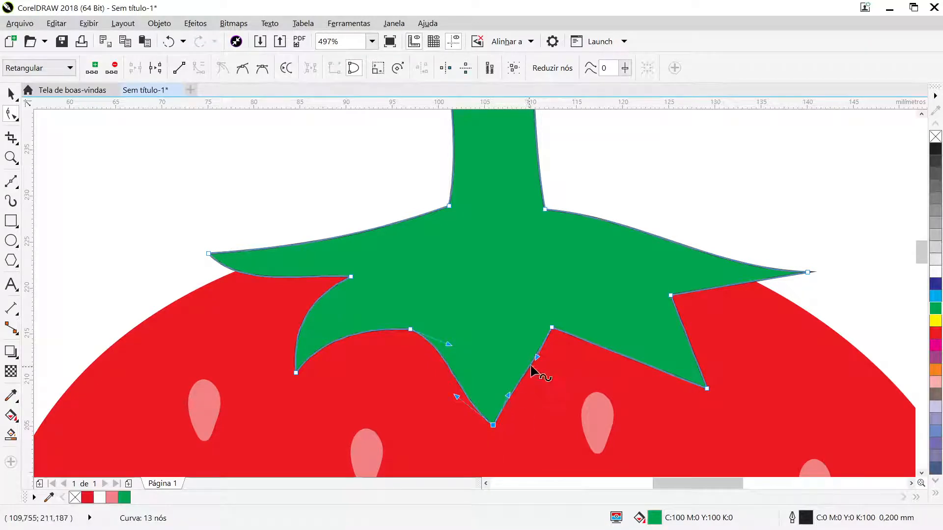
left_click_drag(536, 358, 546, 361)
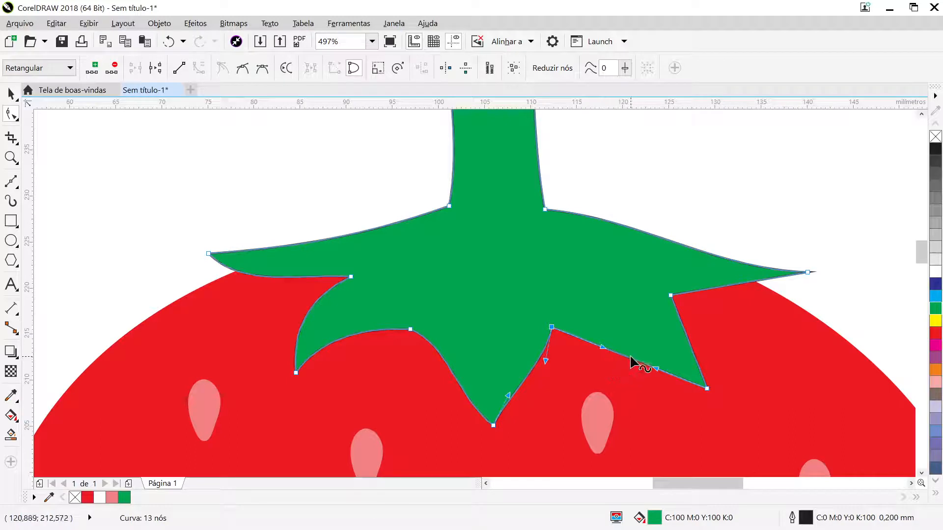
- Bow both edges of the fourth leaf from the left into a hook and curve the rightmost leaf's underside
left_click_drag(631, 359, 627, 344)
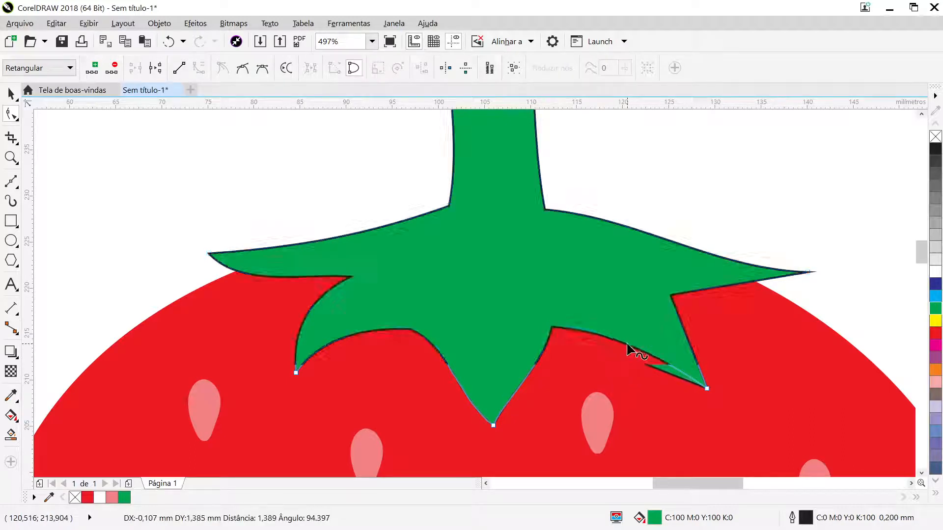
left_click_drag(690, 342, 697, 337)
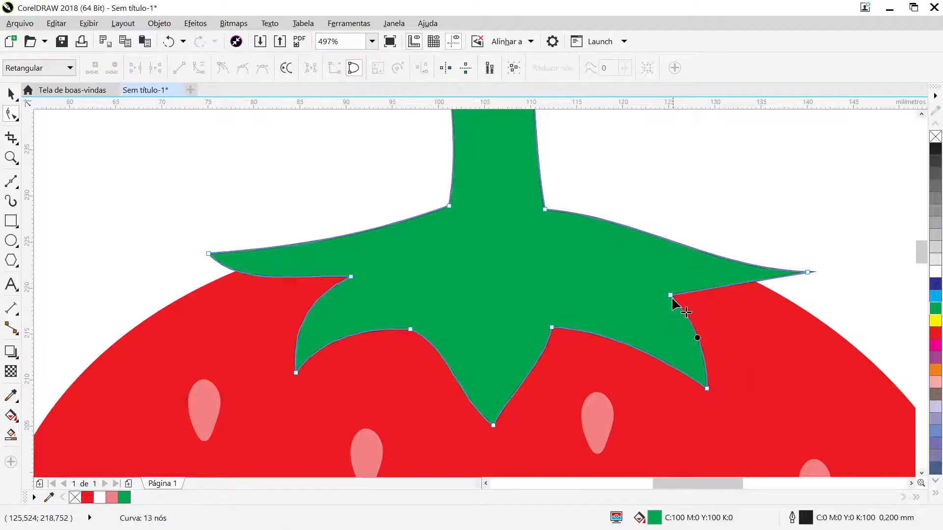
left_click_drag(670, 296, 764, 316)
left_click(11, 92)
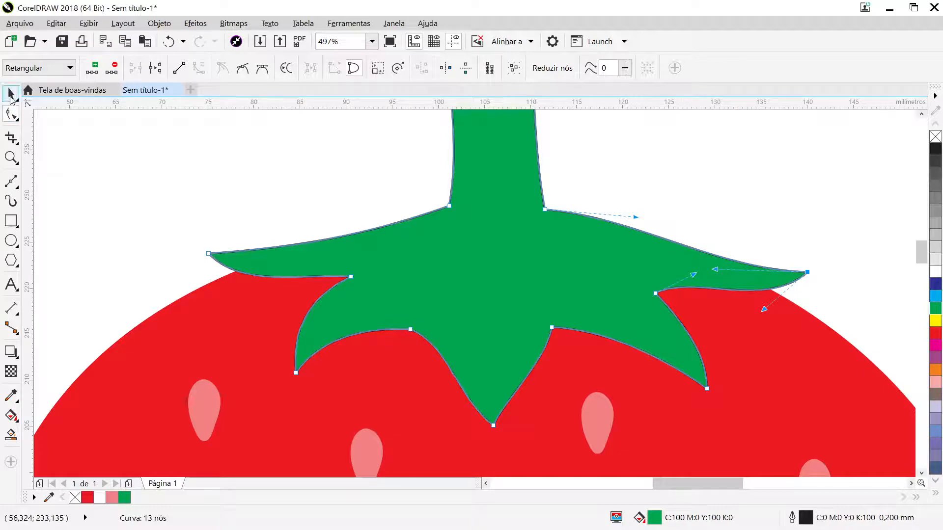
left_click(249, 165)
key("F4")
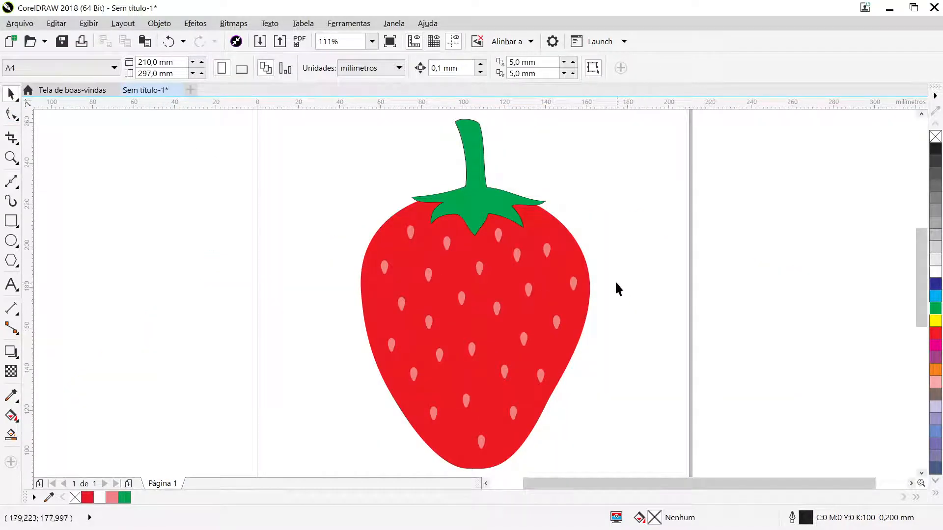
- Scale the stem-and-leaves shape up proportionally from its centre to about 113.9%
left_click(502, 201)
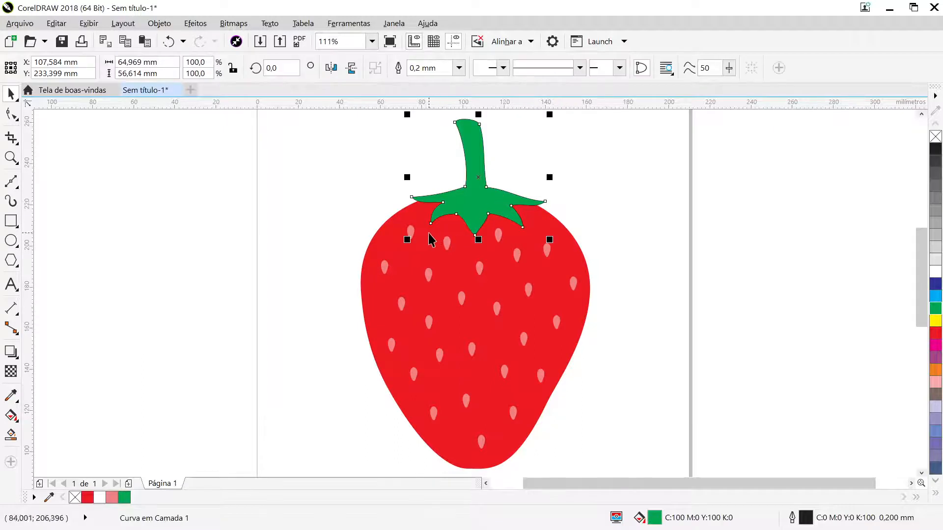
left_click_drag(406, 238, 391, 247)
key("shift")
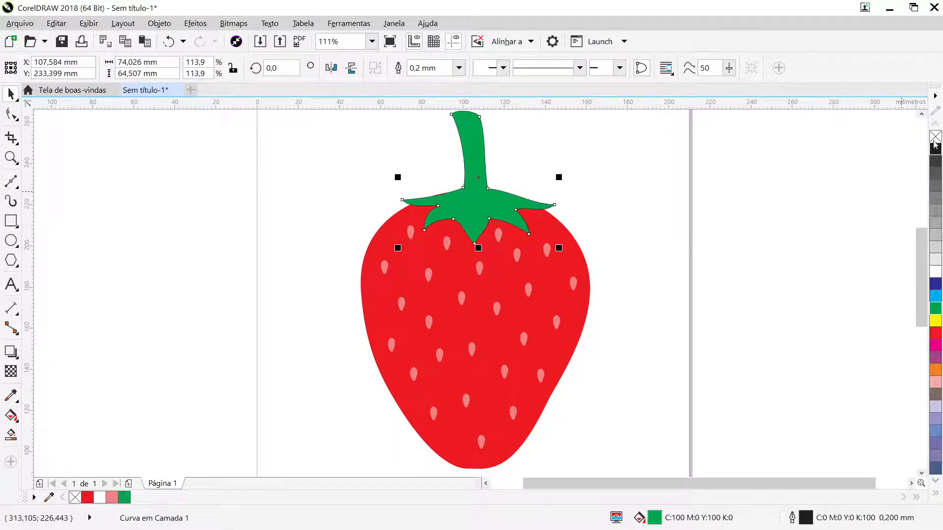
- Remove the outline from the green stem-and-leaves shape
left_click(713, 282)
key("F4")
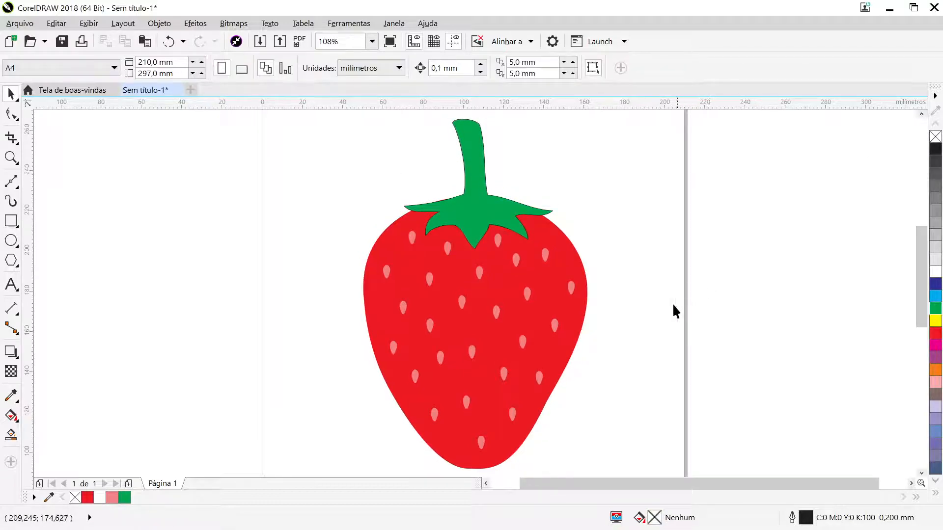
left_click(463, 211)
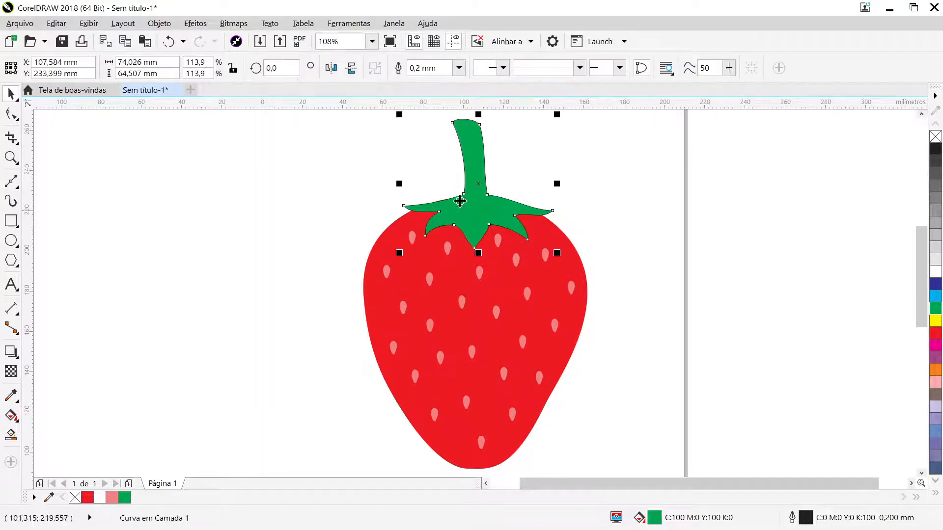
right_click(935, 138)
left_click(682, 228)
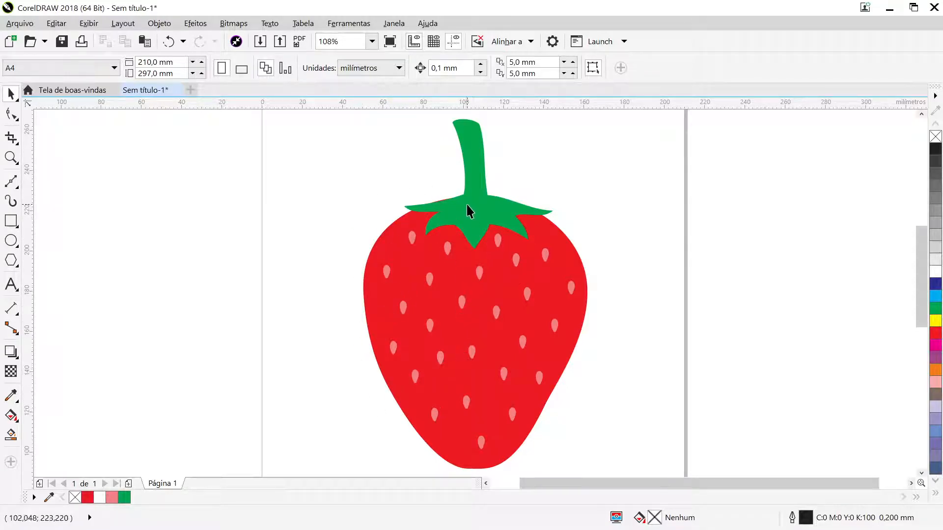
- Nudge the stem-and-leaves shape up about 1 mm so it covers the top edge of the red body
scroll(468, 205, "up", 2)
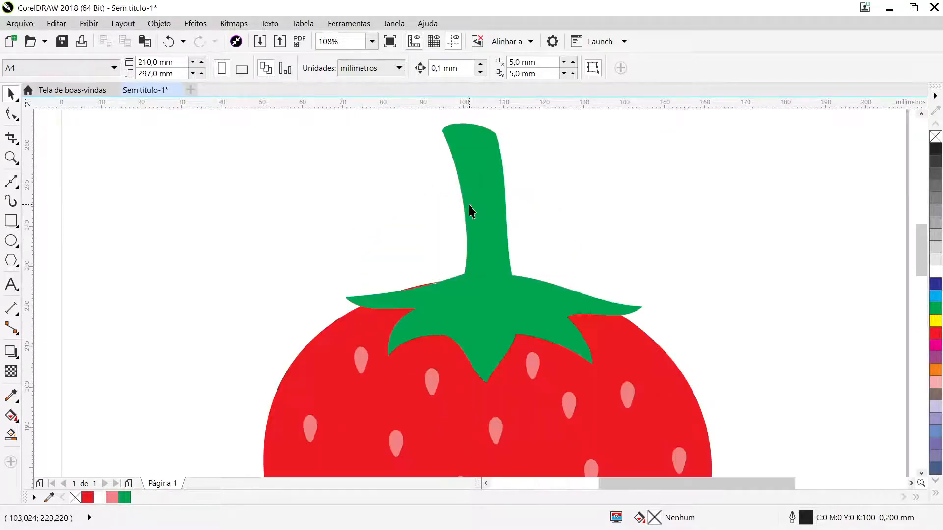
left_click(471, 310)
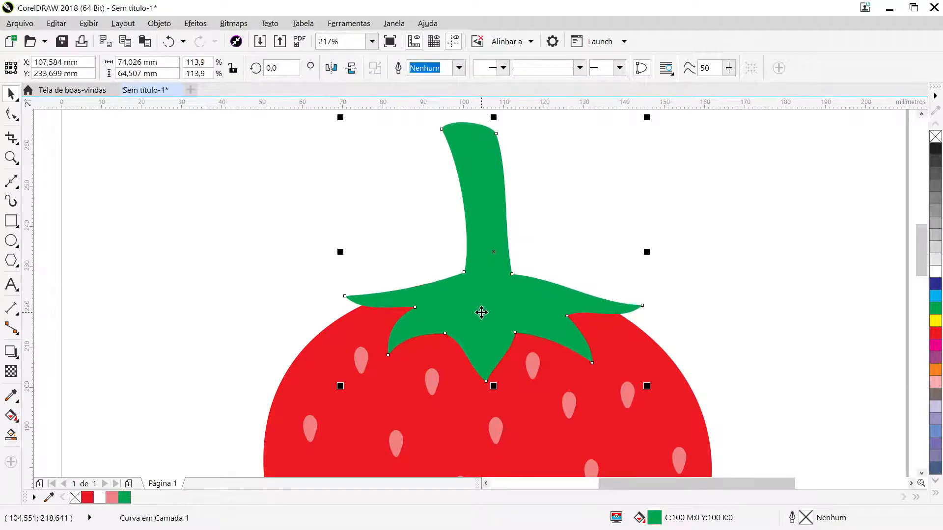
key("Up")
key("Up")
key("Up")
key("Up")
key("Up")
key("Up")
key("Up")
left_click(705, 300)
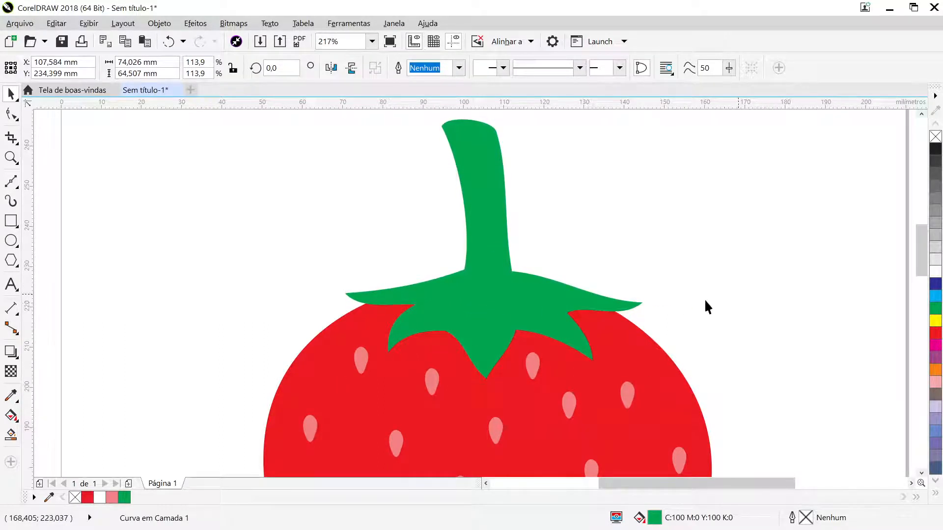
scroll(646, 309, "down", 2)
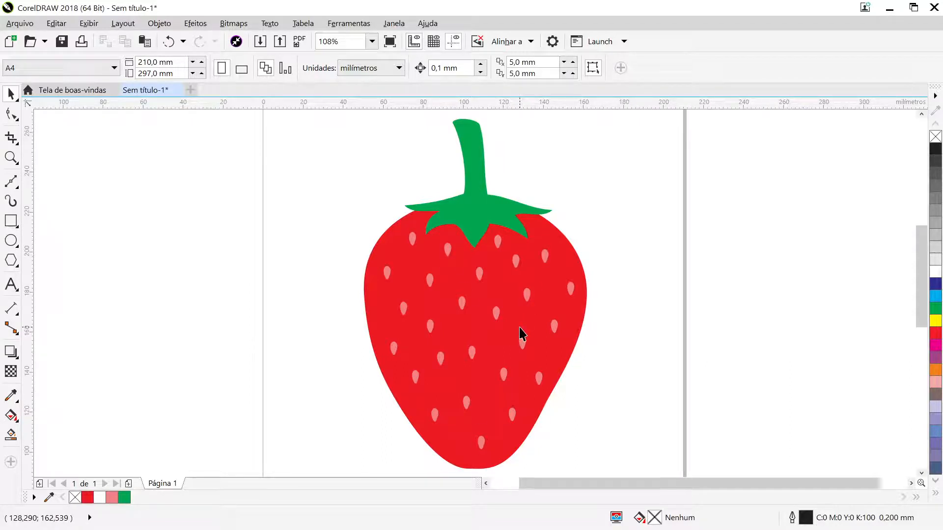
- Shift the lower-left node of the red body slightly up and inward to smooth that side's curve
left_click(453, 425)
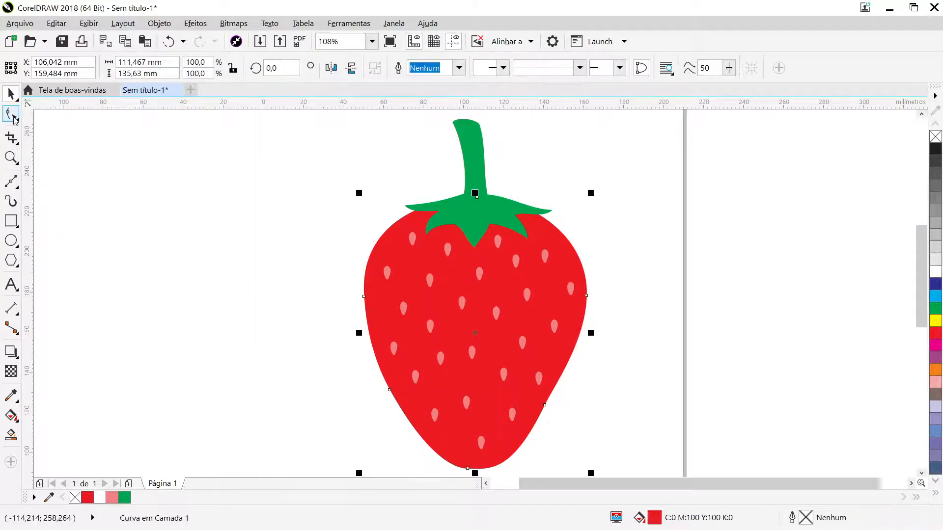
left_click(11, 114)
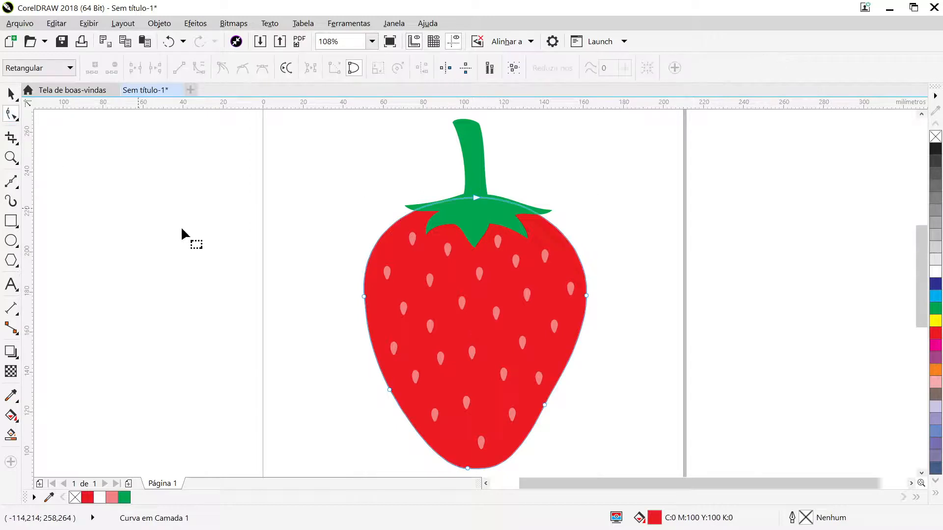
left_click(467, 468)
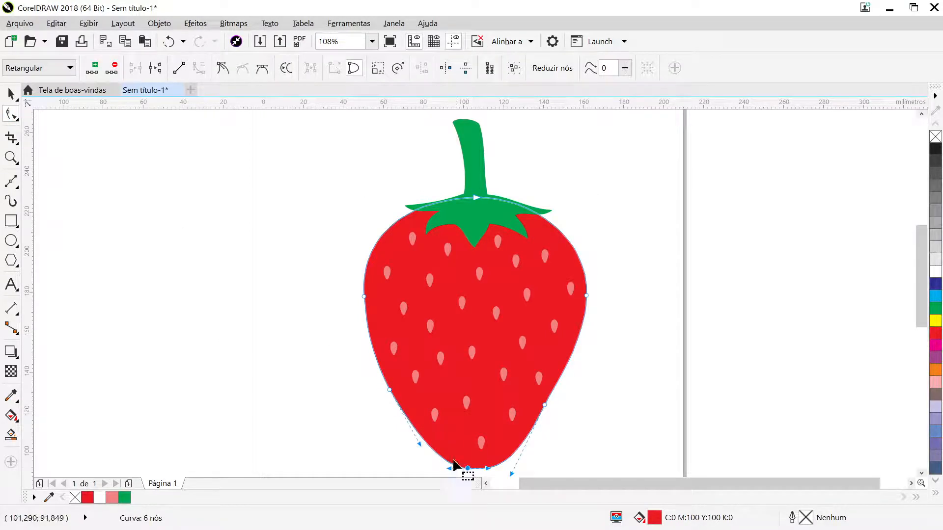
left_click(390, 390)
left_click_drag(390, 389, 393, 383)
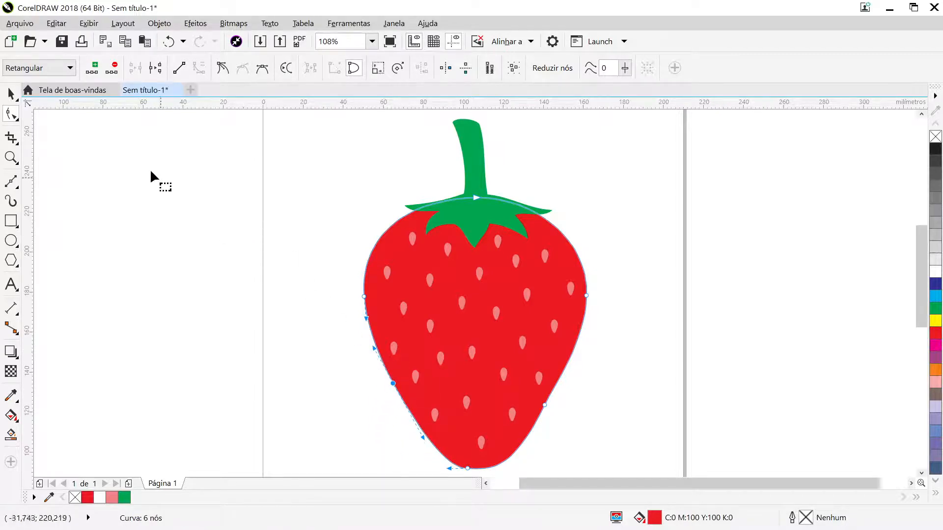
left_click(11, 94)
left_click(686, 223)
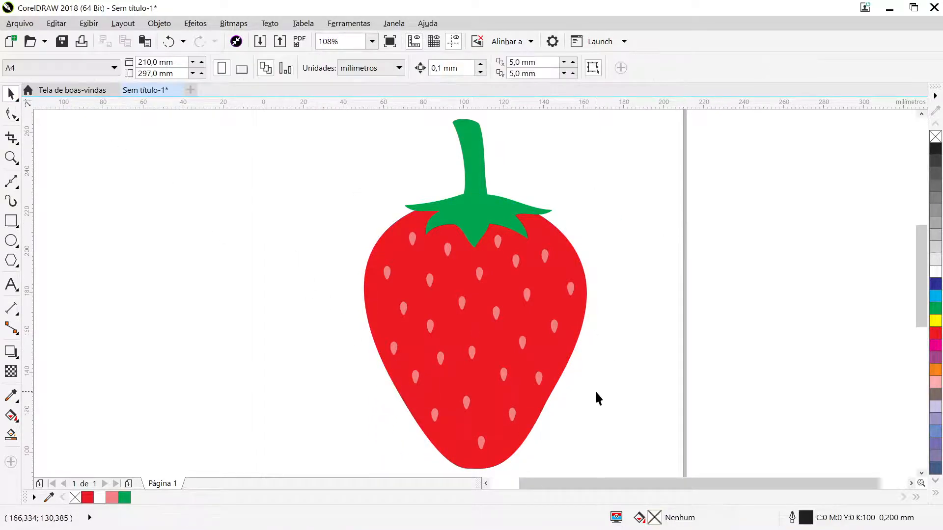
- Reshape the red body's lower-right curve by shortening the lower handle of its side node, giving a more pointed tip
left_click(509, 442)
left_click(11, 114)
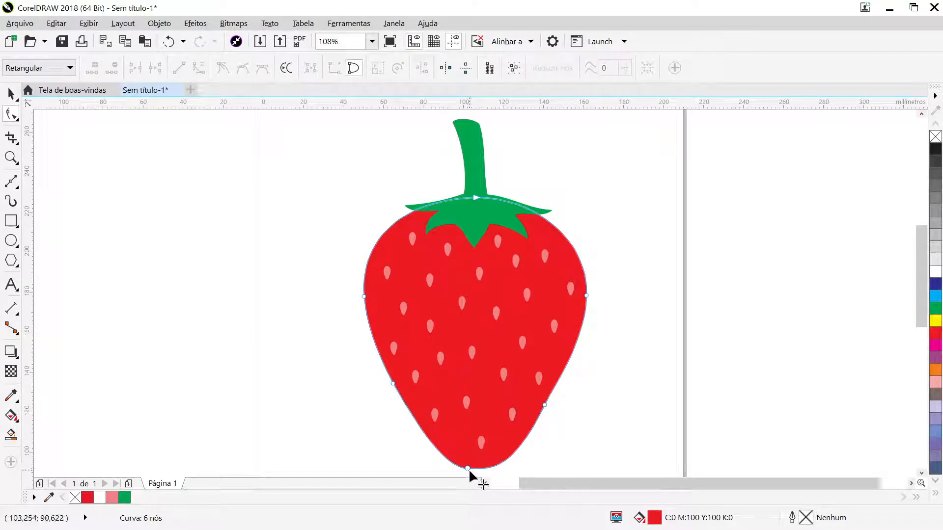
left_click(467, 468)
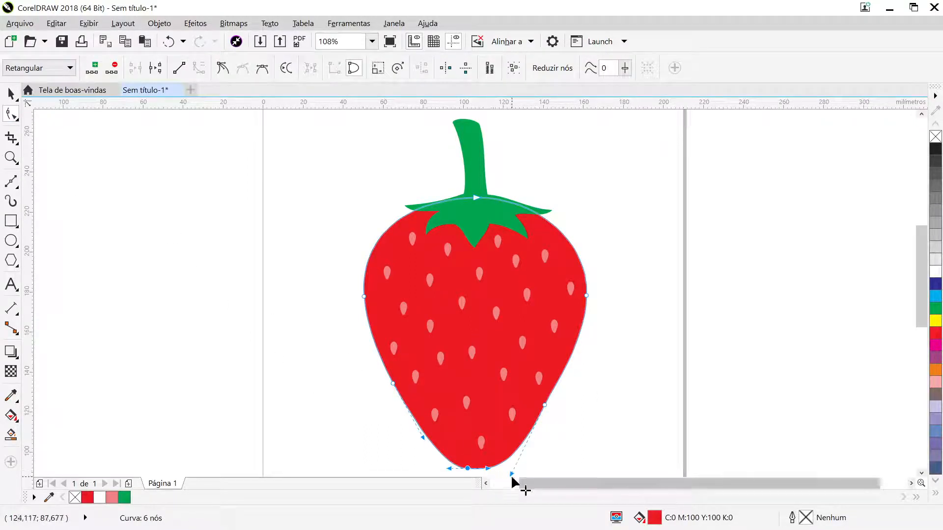
left_click_drag(511, 474, 507, 446)
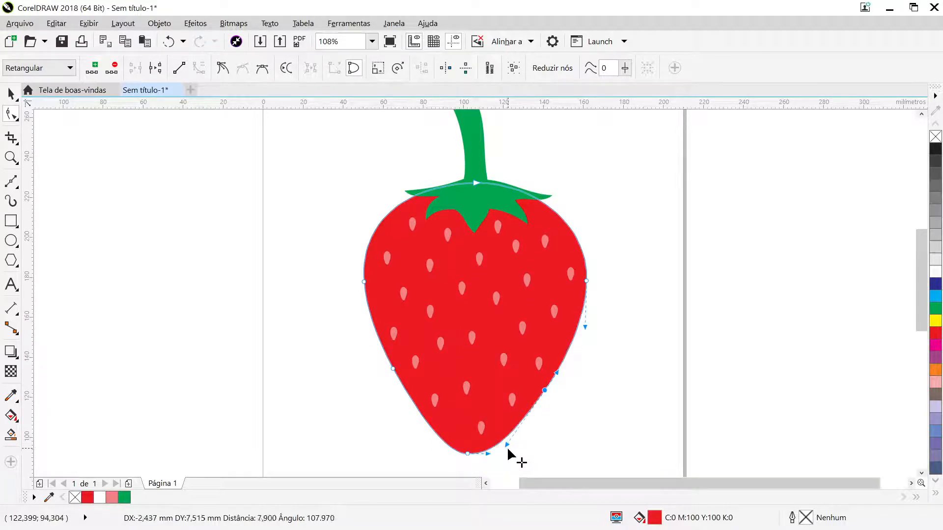
left_click(7, 94)
left_click(656, 307)
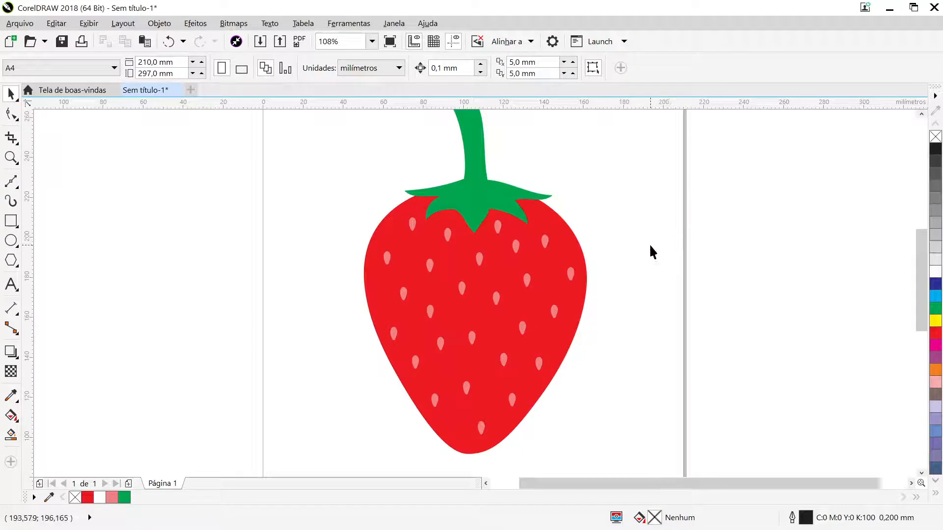
- Duplicate the red body in front of everything, fill the copy yellow and move it about 27 mm to the right
left_click(559, 231)
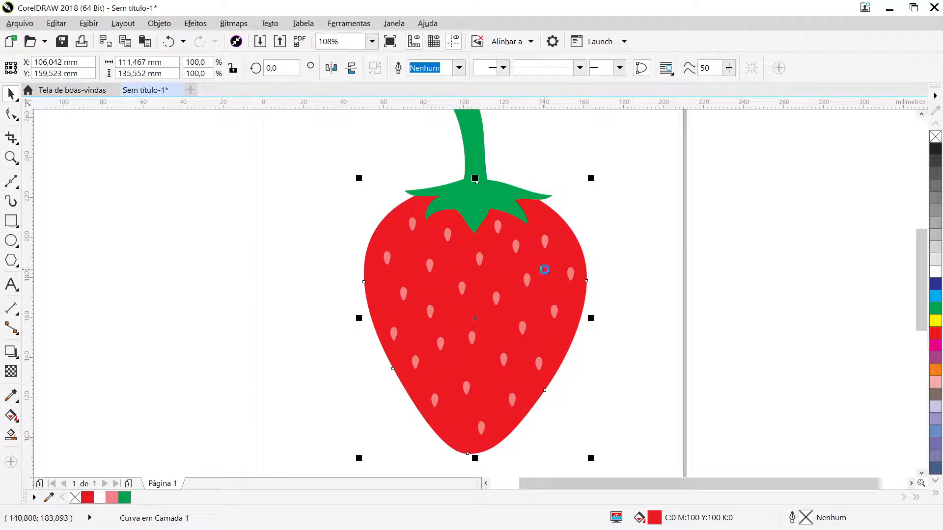
key("shift+Page_Up")
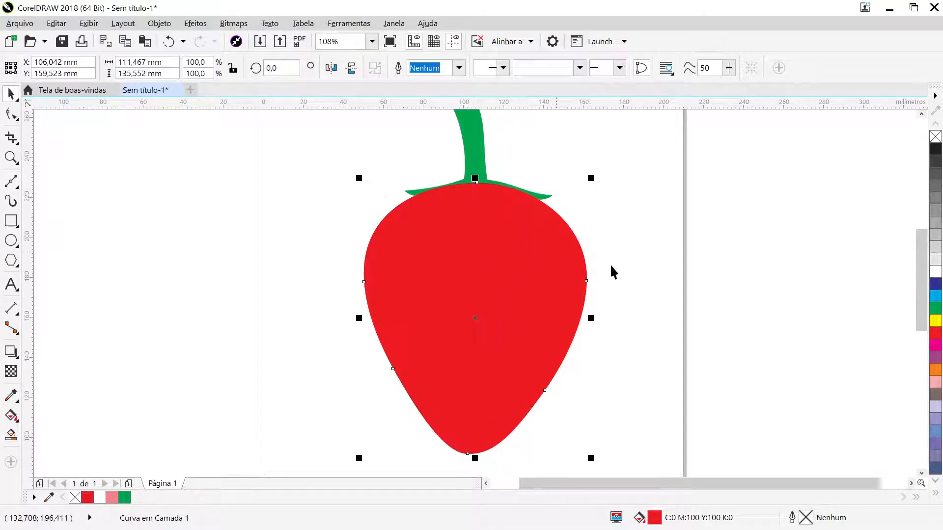
left_click(936, 325)
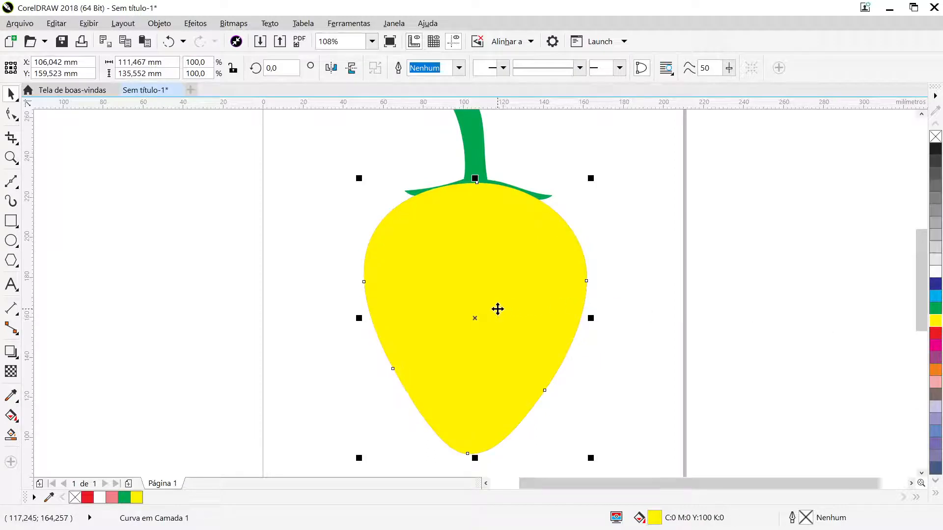
left_click_drag(497, 308, 551, 307)
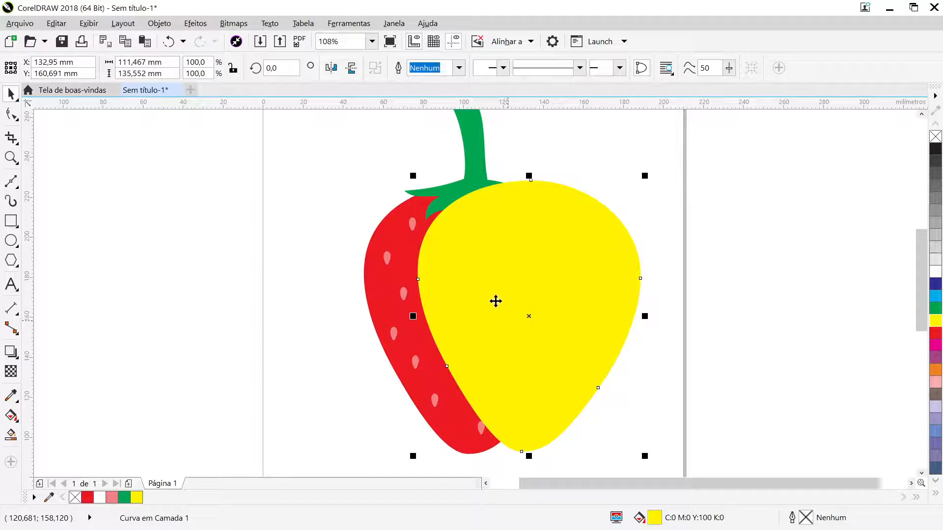
- Duplicate the red body in front of the seeds and leaves, and bring the yellow shape to the front of it
left_click(387, 231)
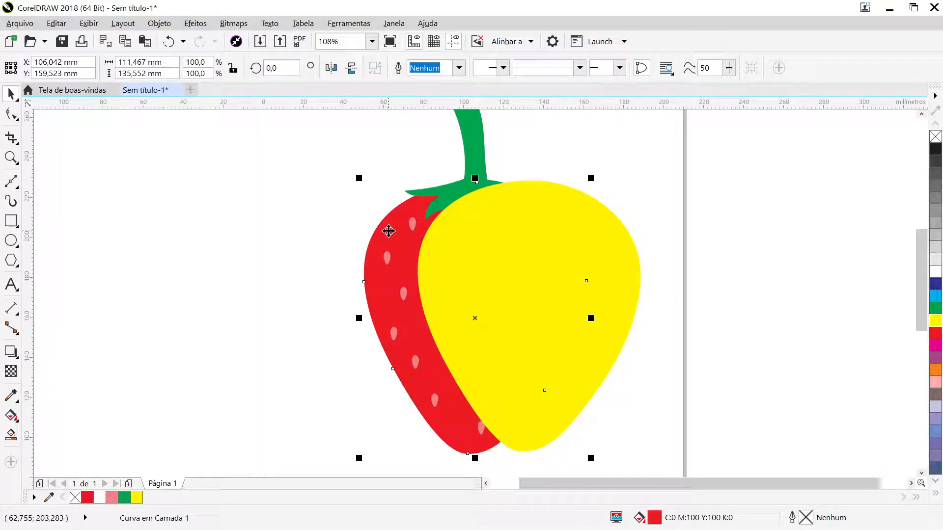
key("ctrl+Home")
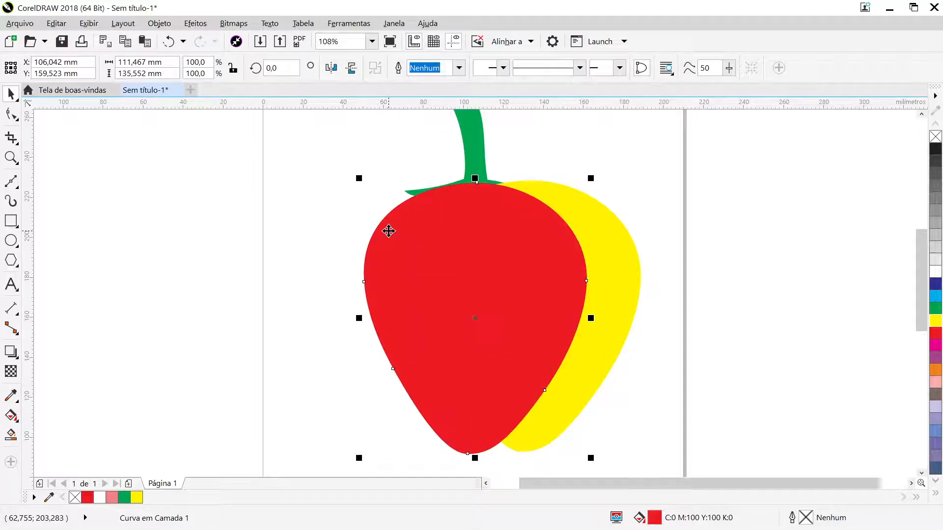
left_click(629, 269)
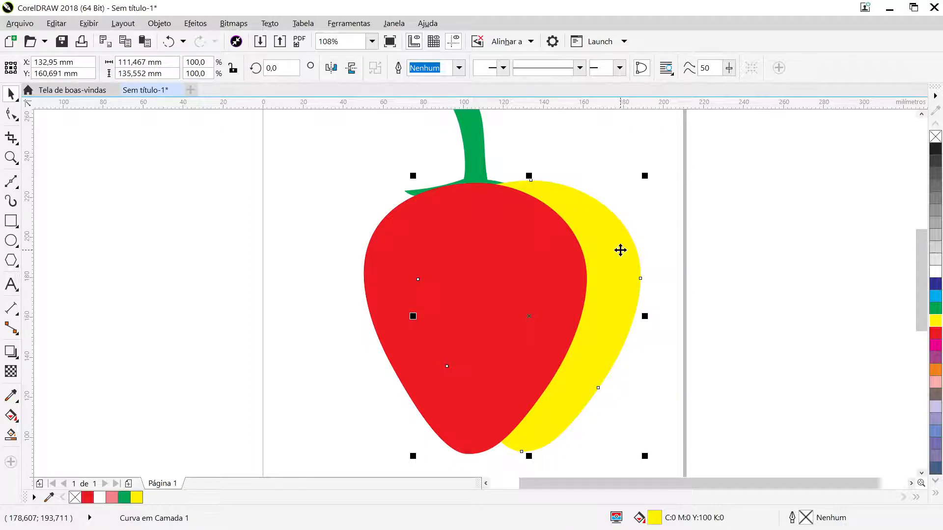
key("ctrl+Home")
left_click(726, 224)
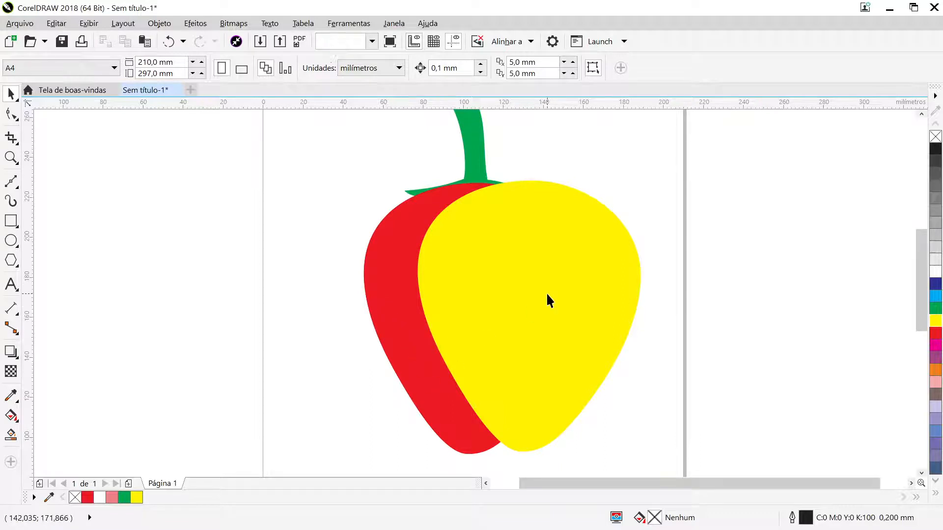
- Trim the duplicated red body with the yellow shape into a crescent, and move the yellow shape off the page's right side
left_click(568, 270)
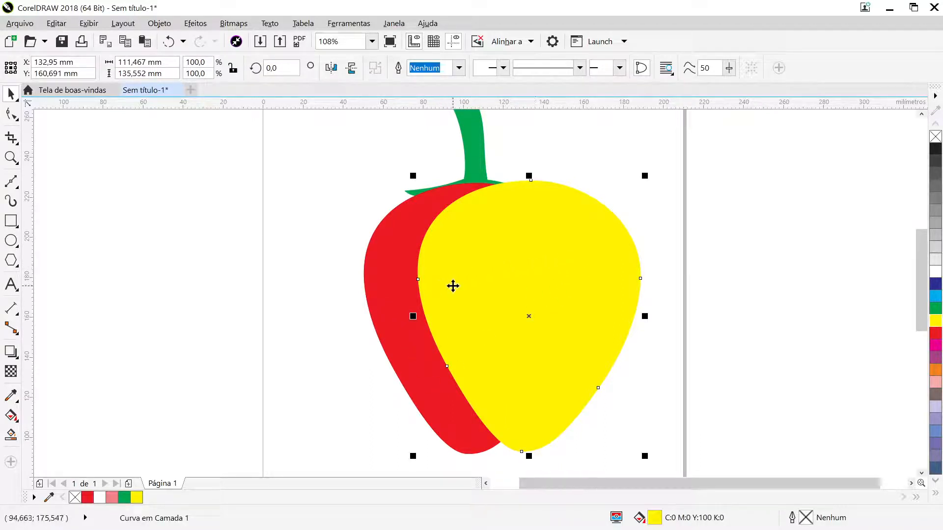
left_click(386, 295, "shift")
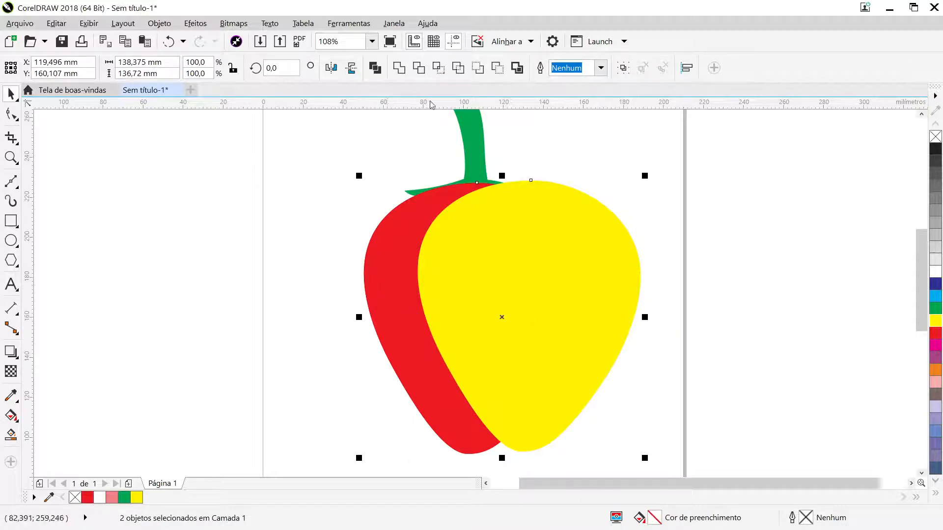
left_click(419, 68)
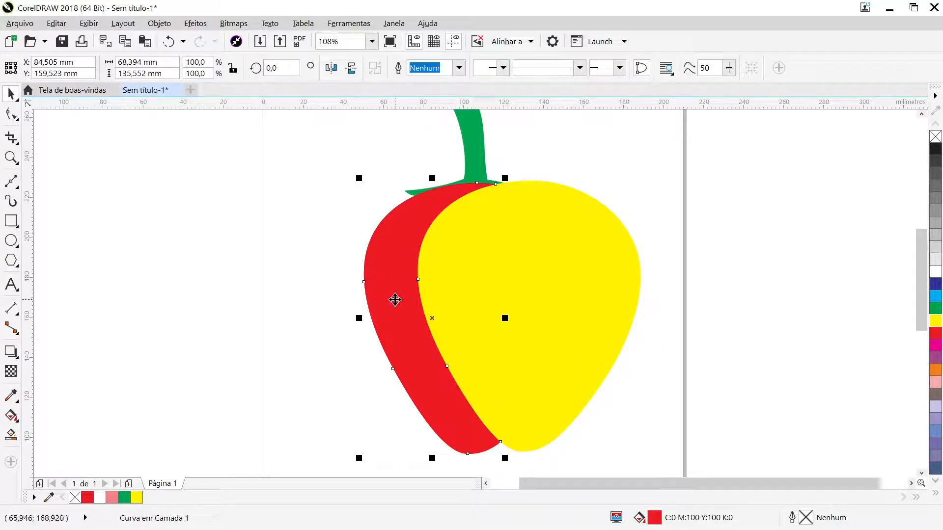
left_click_drag(395, 300, 284, 303)
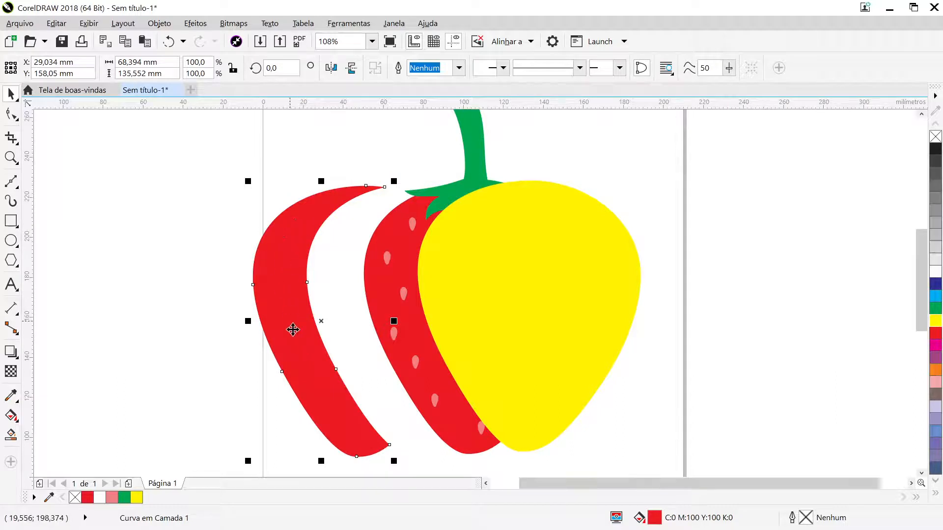
left_click(168, 43)
left_click(477, 276)
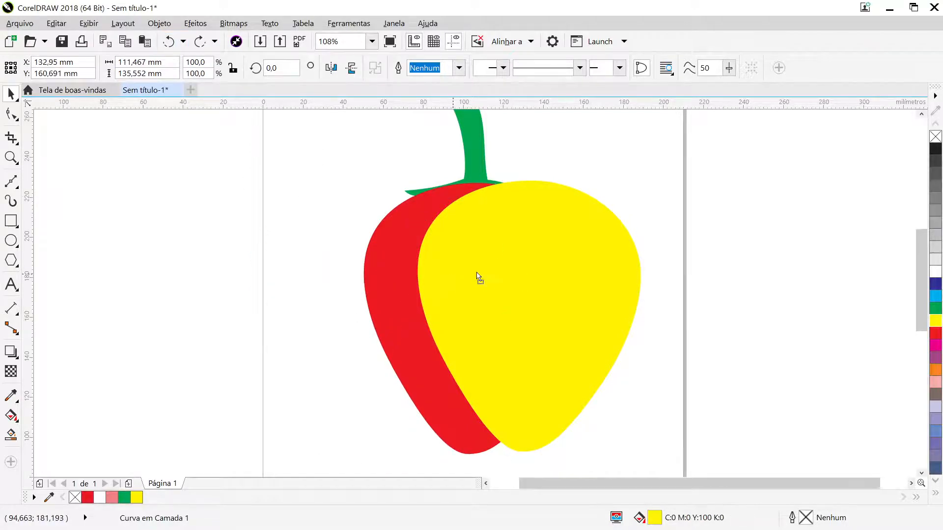
left_click_drag(476, 276, 735, 243)
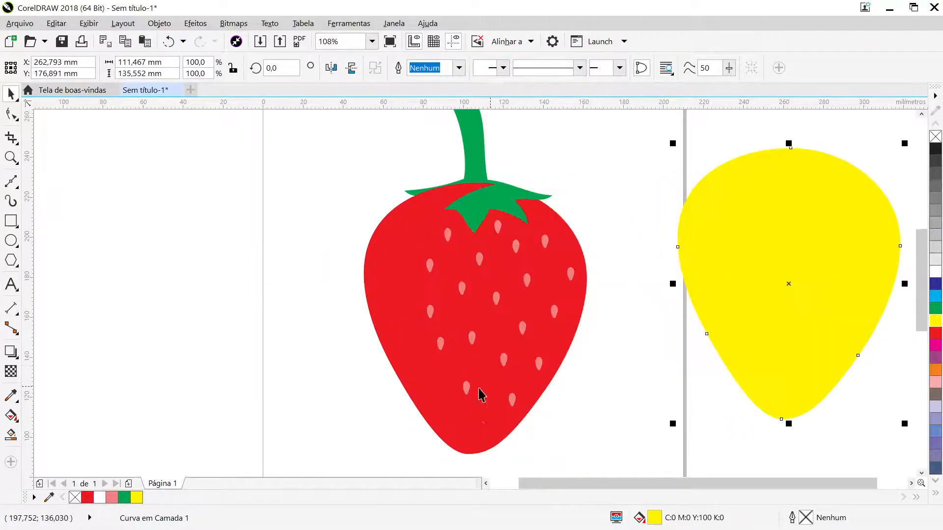
- Fill the crescent on the strawberry's left side with dark red, C:13 M:100 Y:100 K:6
left_click(442, 397)
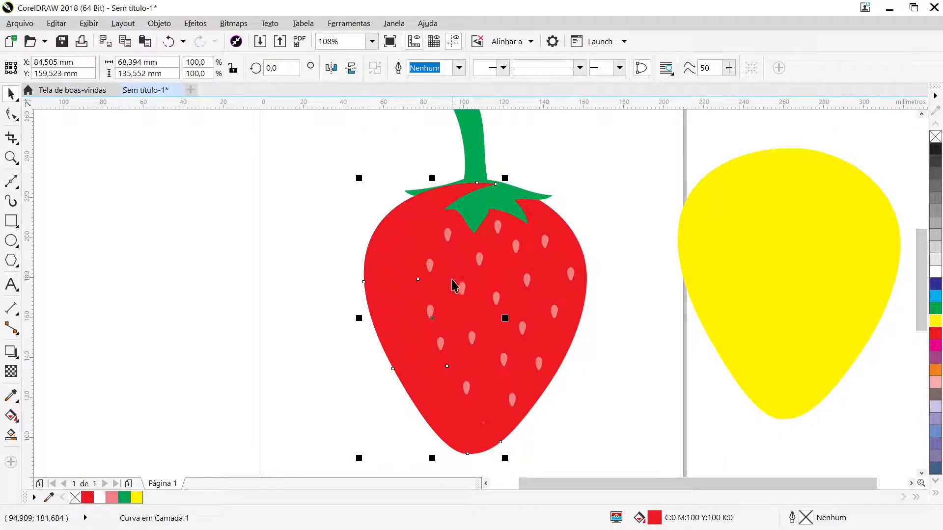
left_click_drag(393, 311, 297, 314)
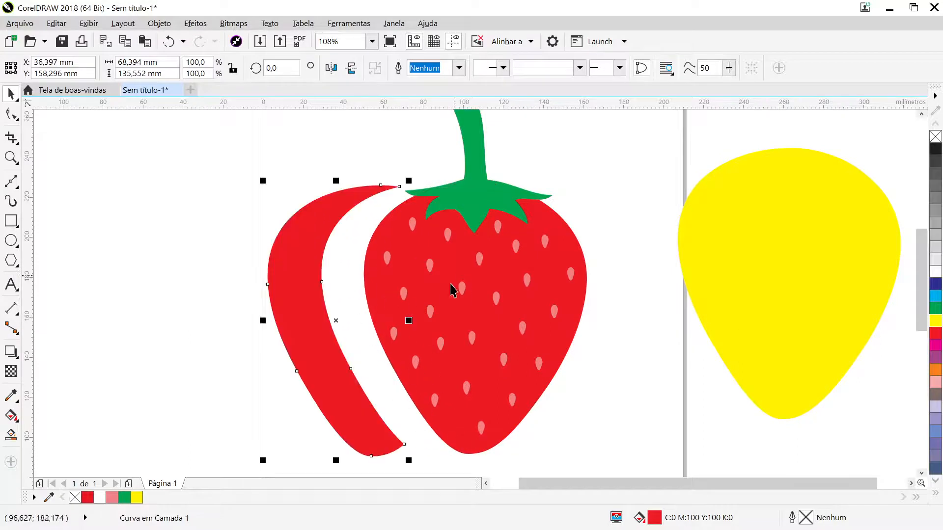
left_click(170, 48)
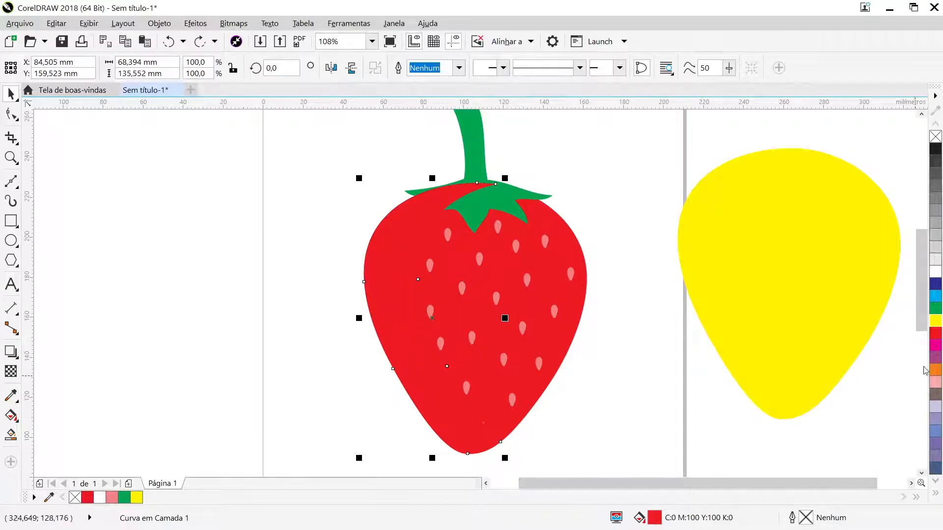
left_click(938, 337)
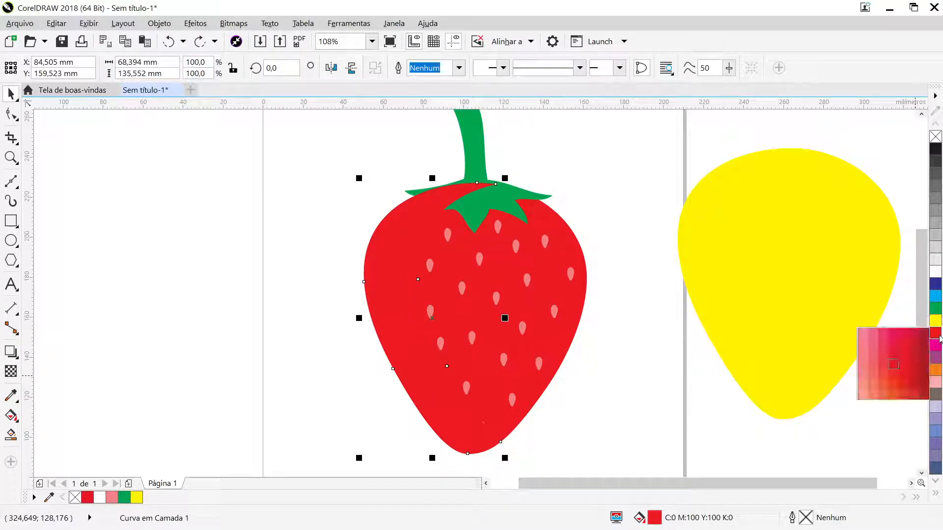
left_click(912, 363)
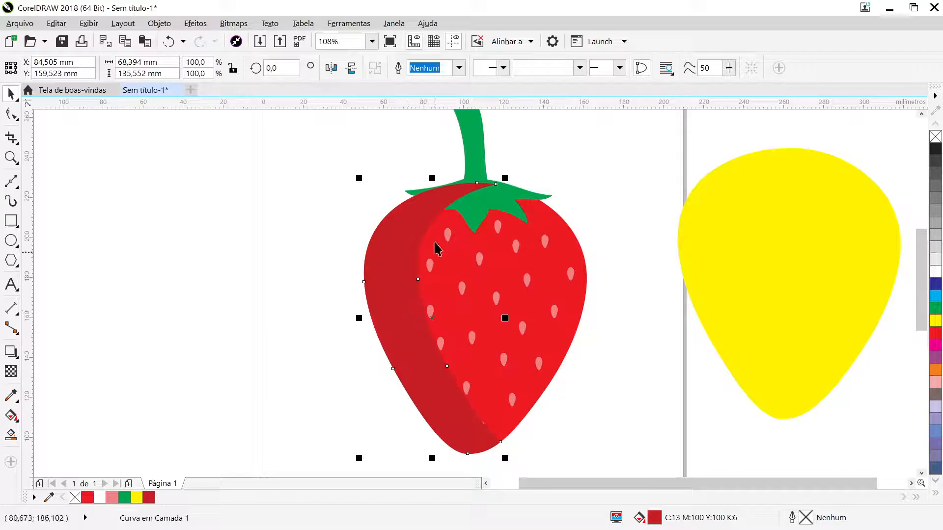
- Send the dark red crescent behind the green leaves while keeping it in front of the seeds
right_click(414, 346)
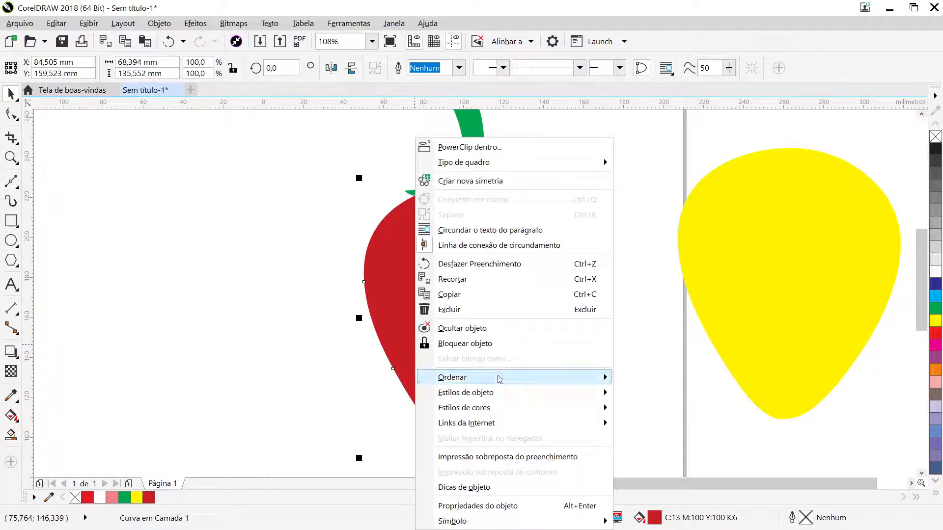
mouse_move(498, 383)
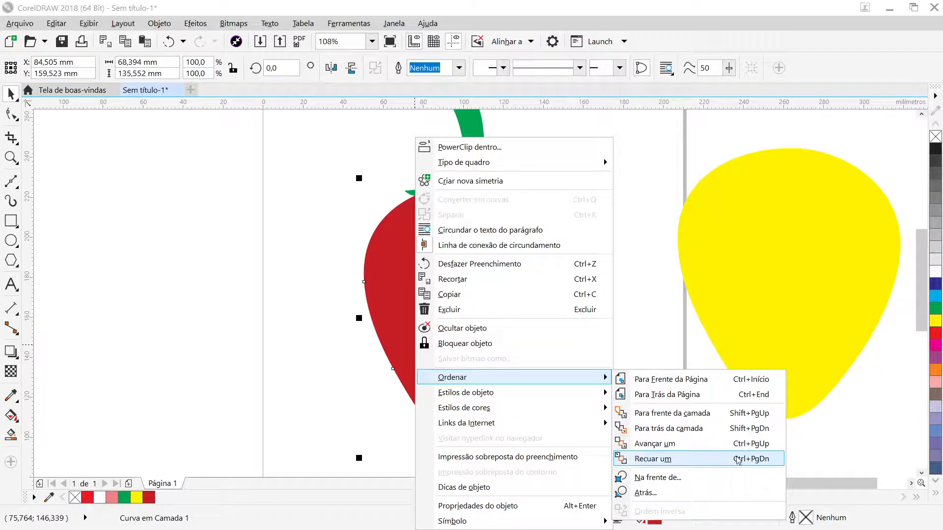
left_click(308, 318)
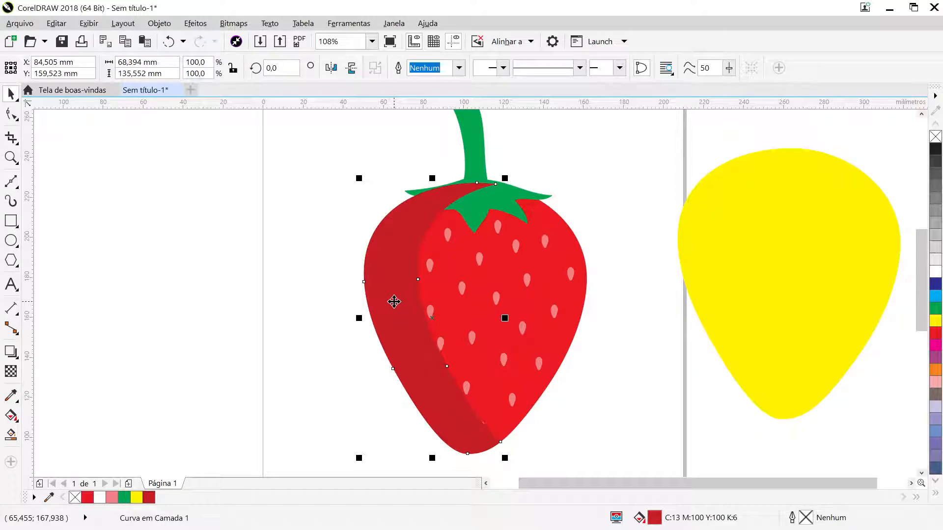
key("shift+Page_Down")
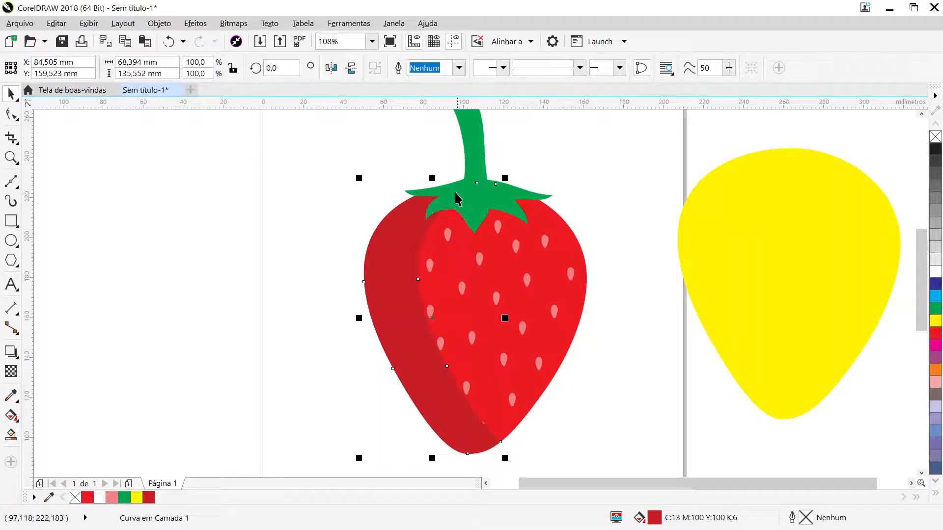
- Try sending the dark red crescent behind the seeds, and undo that reordering
key("ctrl+Page_Down")
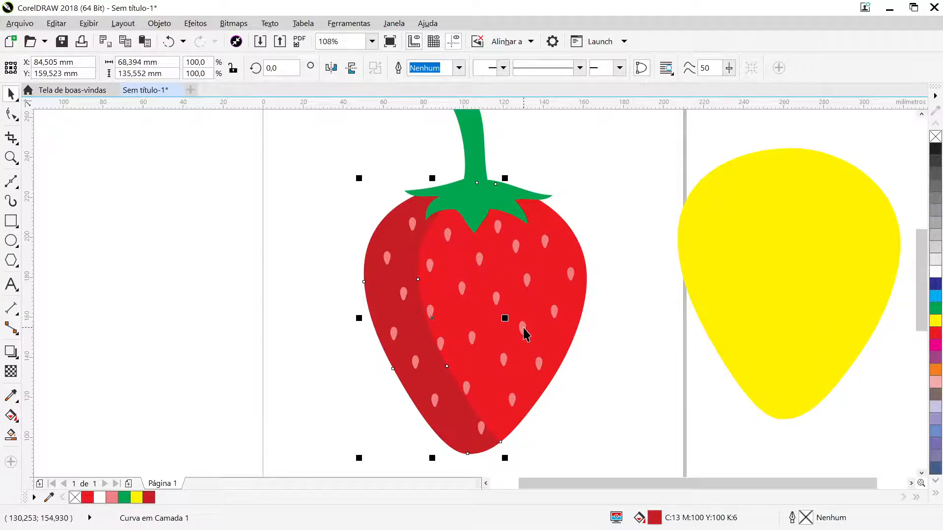
left_click(593, 364)
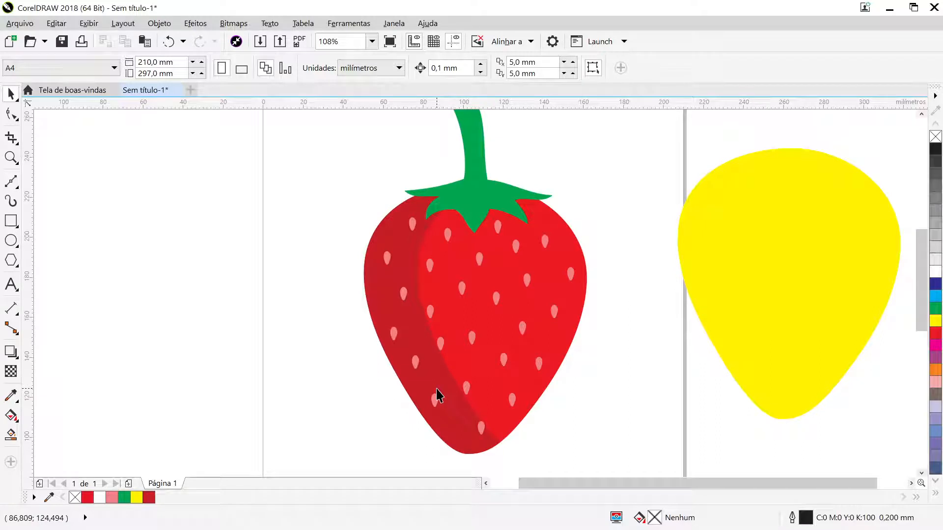
left_click(168, 43)
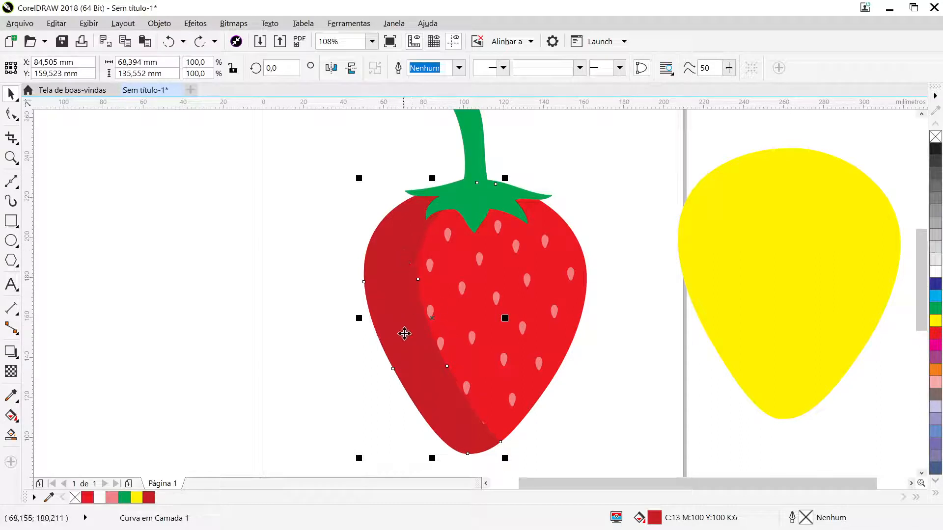
- Apply a uniform transparency of 50 to the dark red crescent
left_click(11, 372)
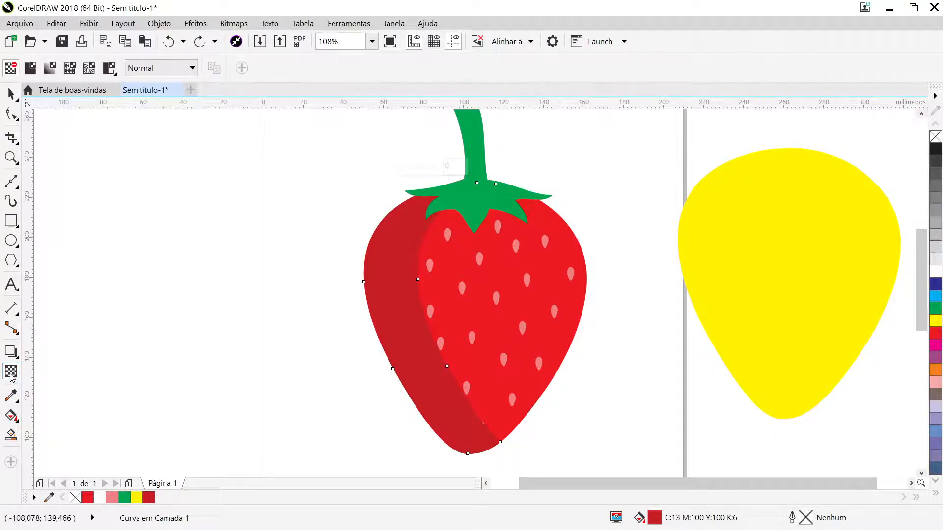
left_click(30, 69)
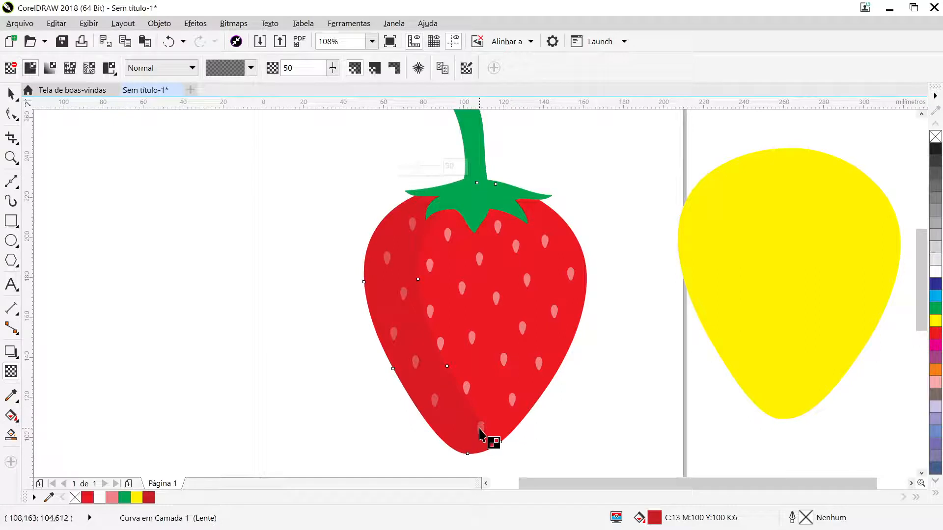
scroll(477, 425, "up", 2)
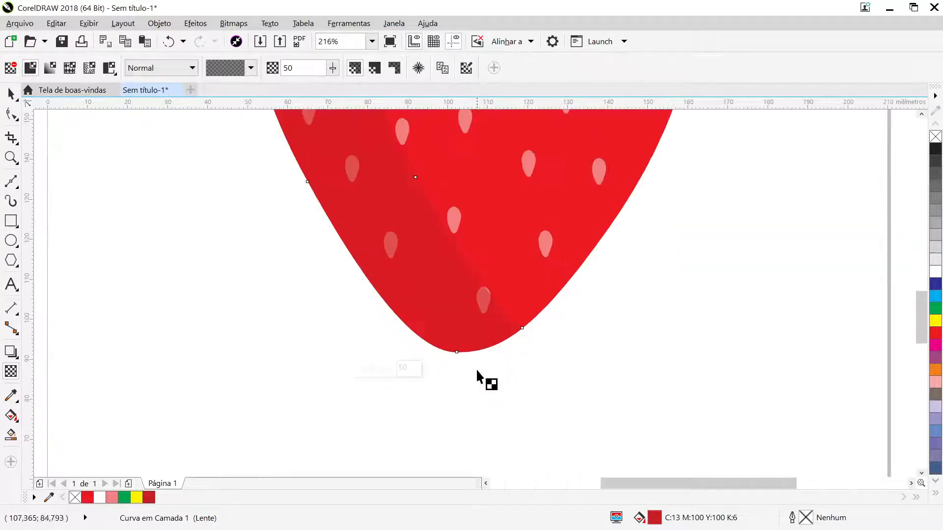
scroll(477, 309, "up", 2)
scroll(501, 304, "up", 2)
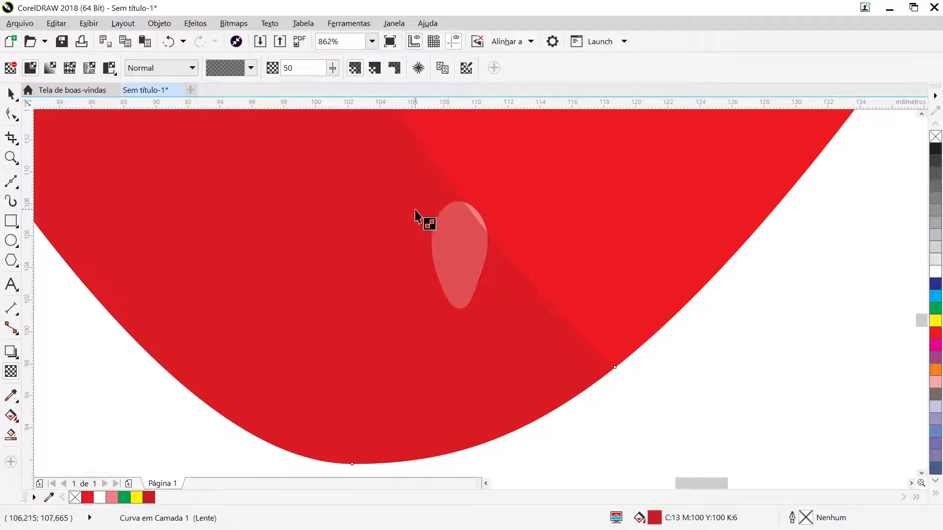
- Try a black fill on the transparent crescent, and undo the fill
left_click(935, 150)
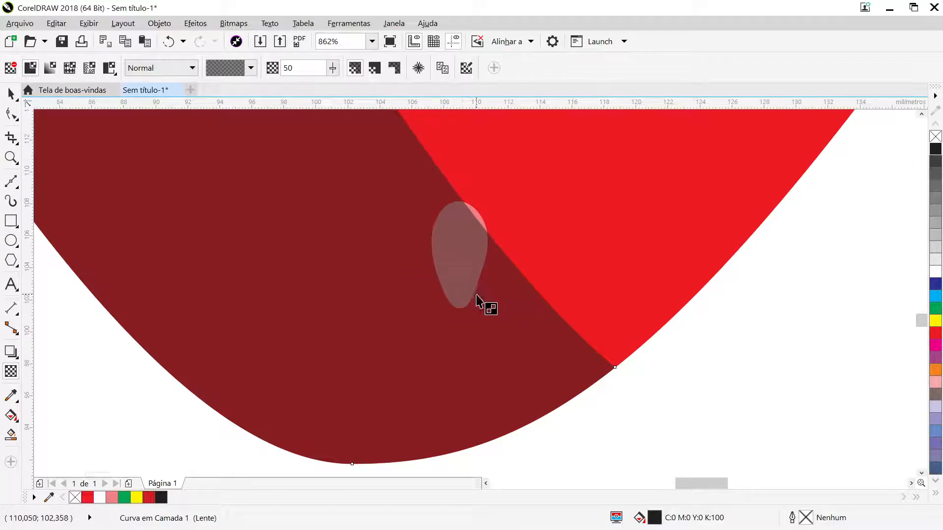
key("F4")
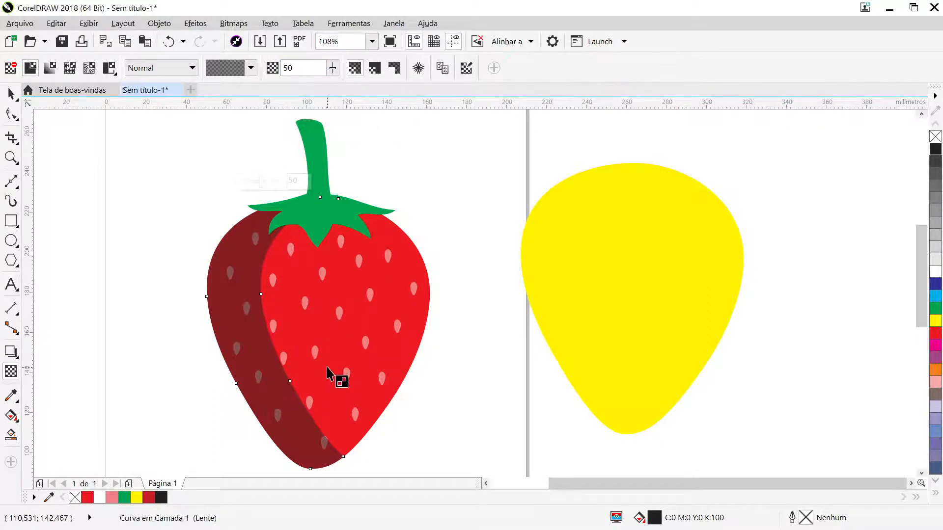
left_click(169, 44)
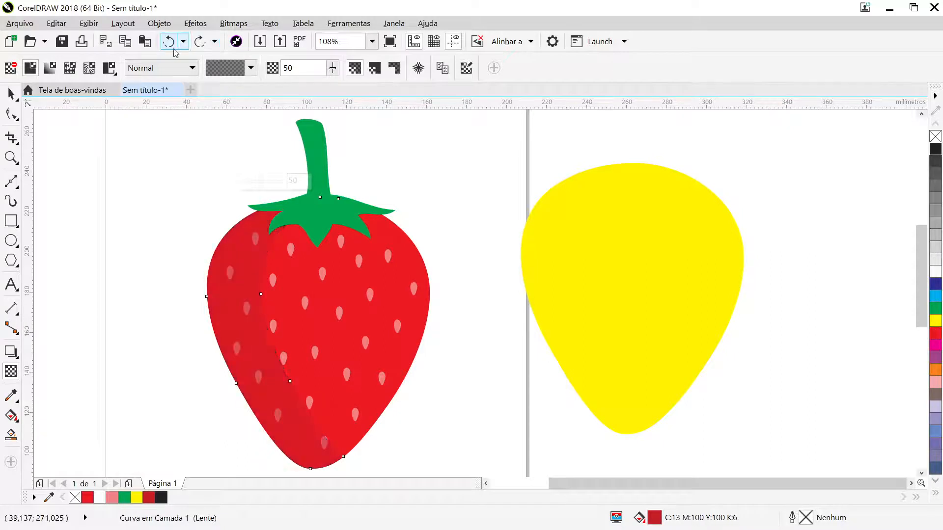
- Set the uniform transparency of the crescent on the strawberry's left side to 40
left_click(486, 483)
left_click(485, 483)
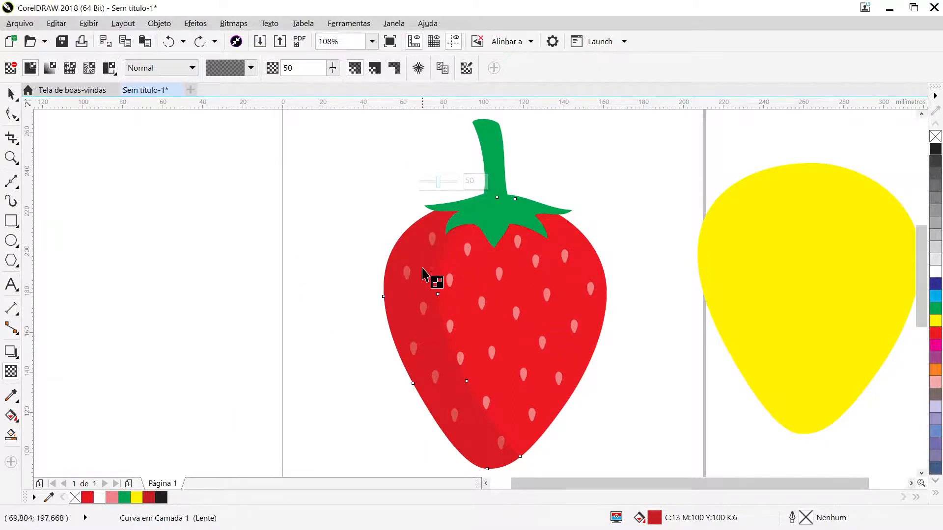
double_click(299, 64)
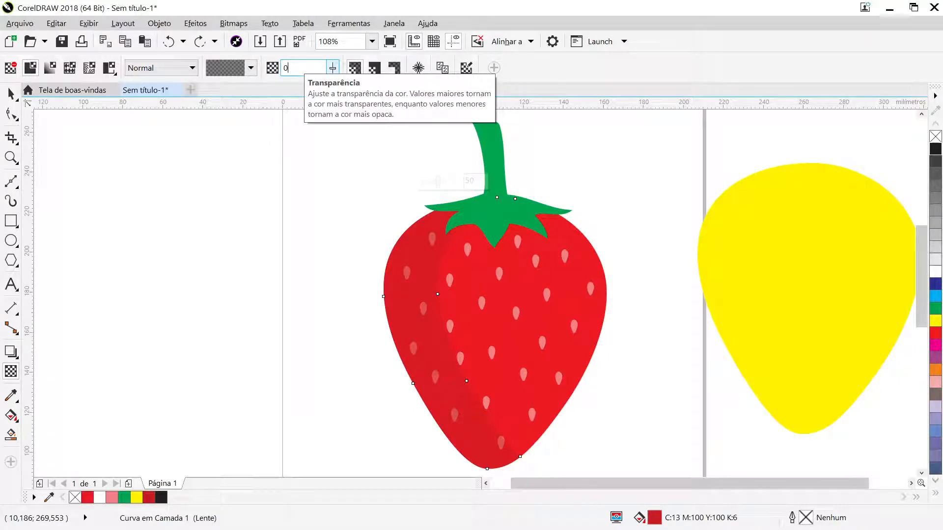
type("40")
key("Return")
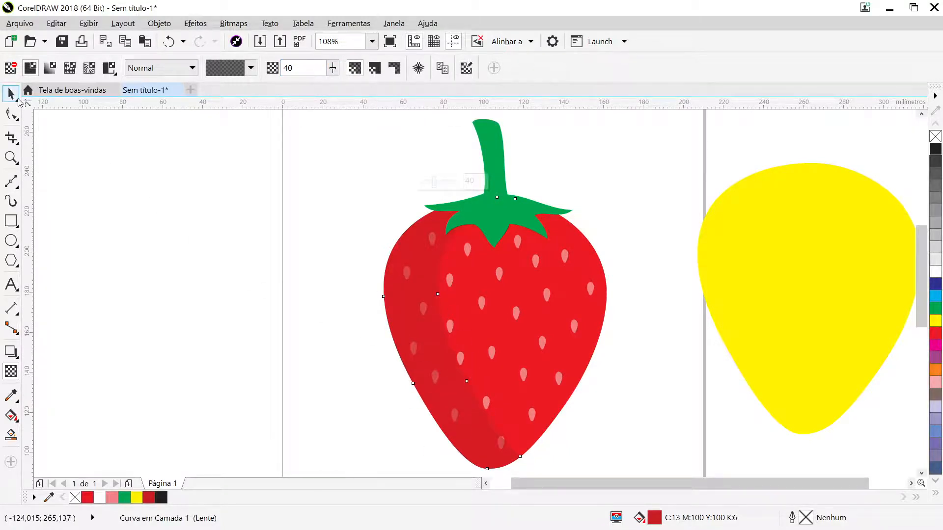
left_click(18, 99)
left_click(360, 388)
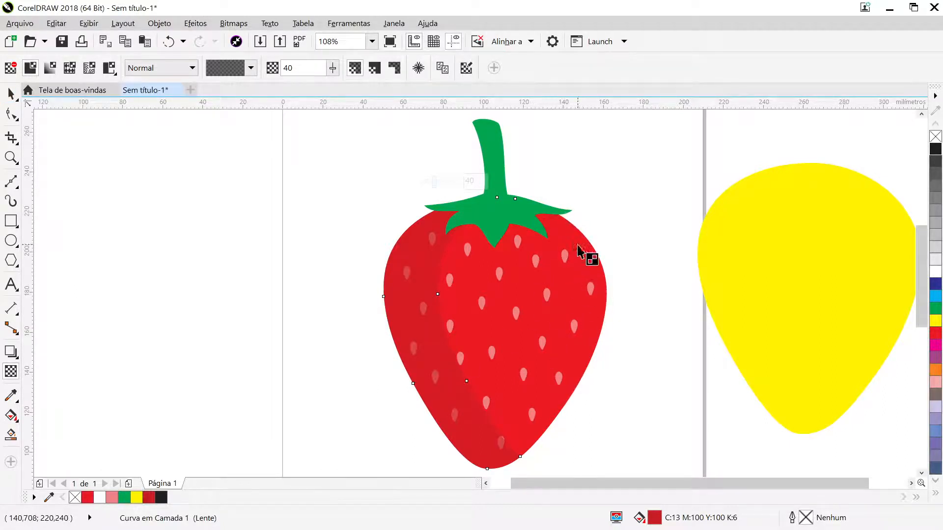
left_click(11, 94)
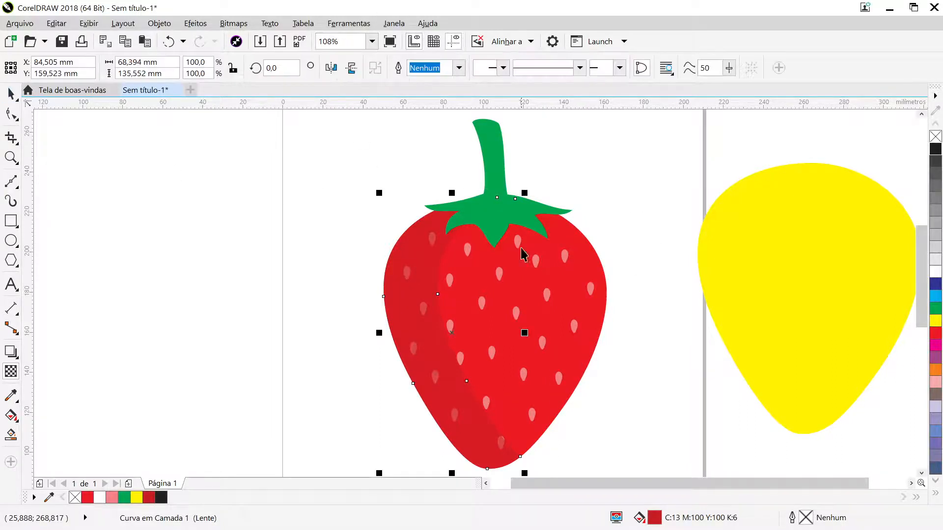
- Move the yellow shape over the strawberry, offset about 4 mm left and 2.4 mm up from the red body
left_click(791, 271)
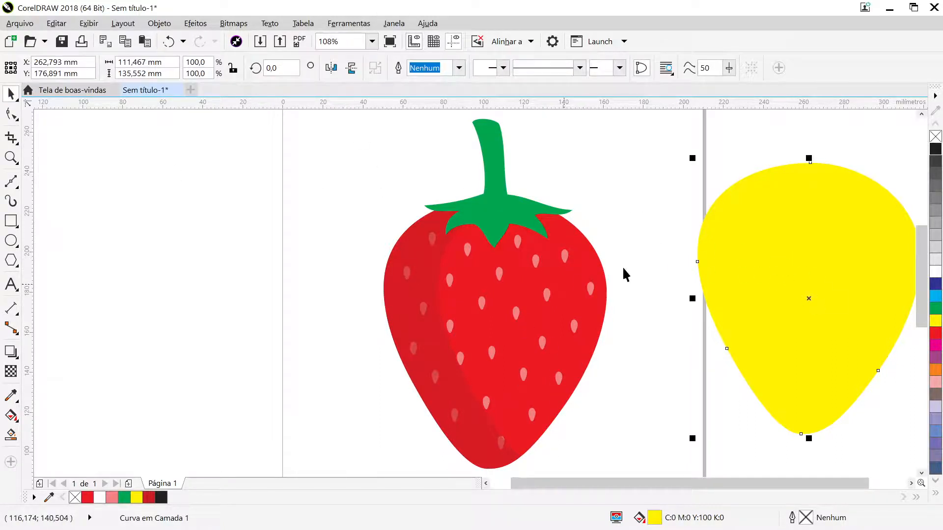
left_click_drag(792, 329, 462, 359)
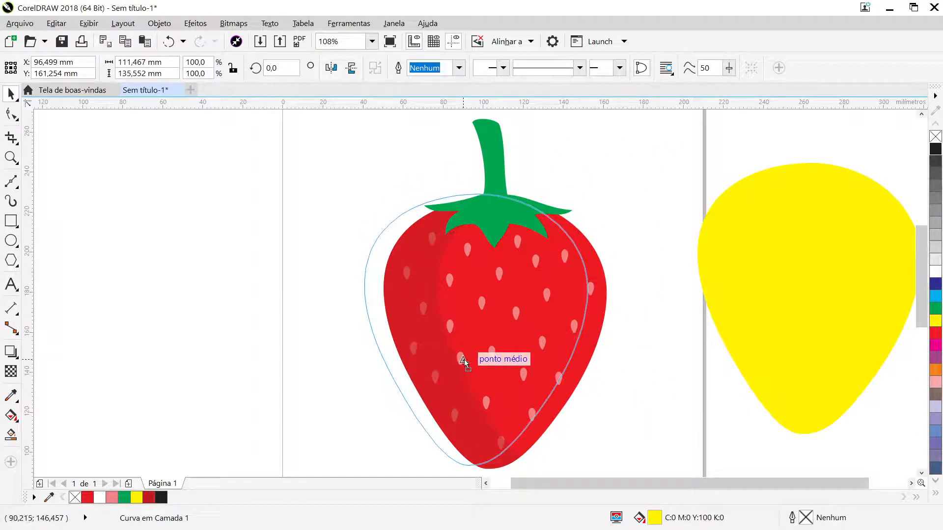
left_click_drag(466, 361, 471, 363)
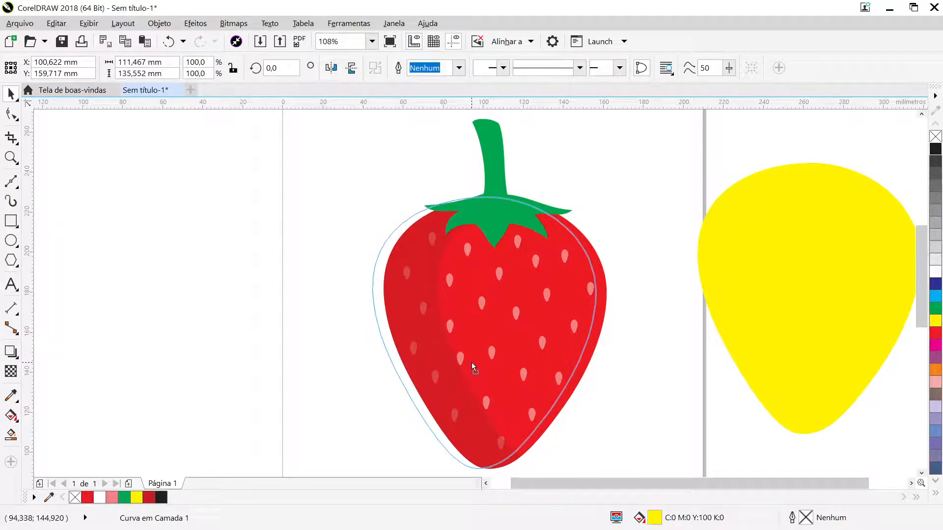
left_click_drag(471, 362, 474, 358)
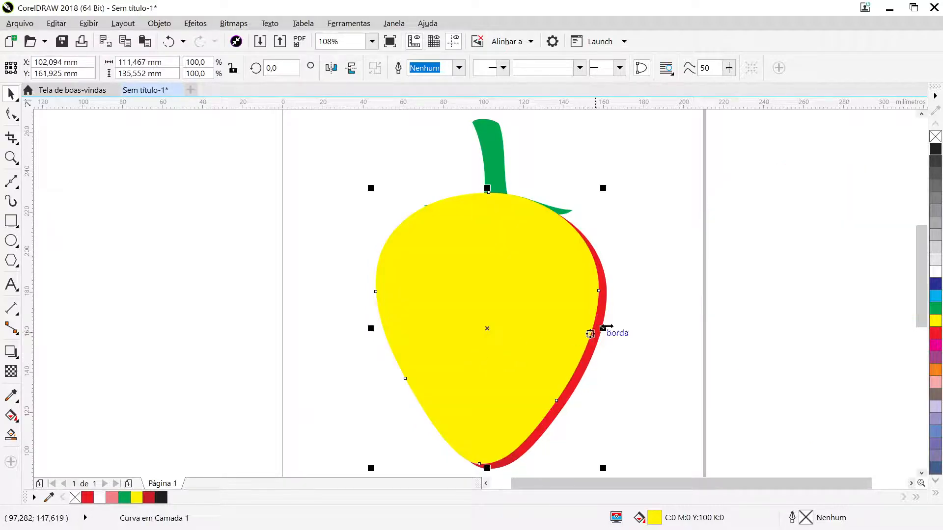
- Duplicate the red body and bring the copy in front of the yellow shape
left_click(649, 310)
left_click(600, 326)
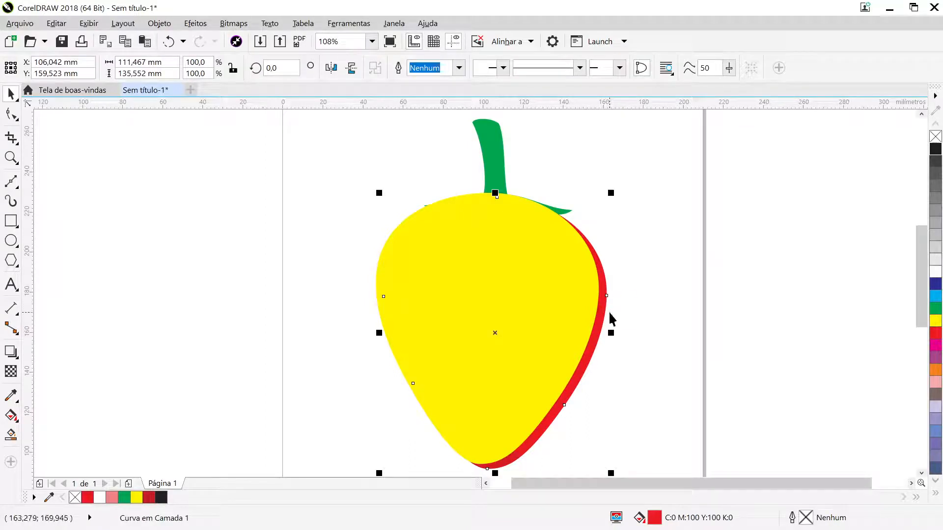
key("ctrl+Page_Up")
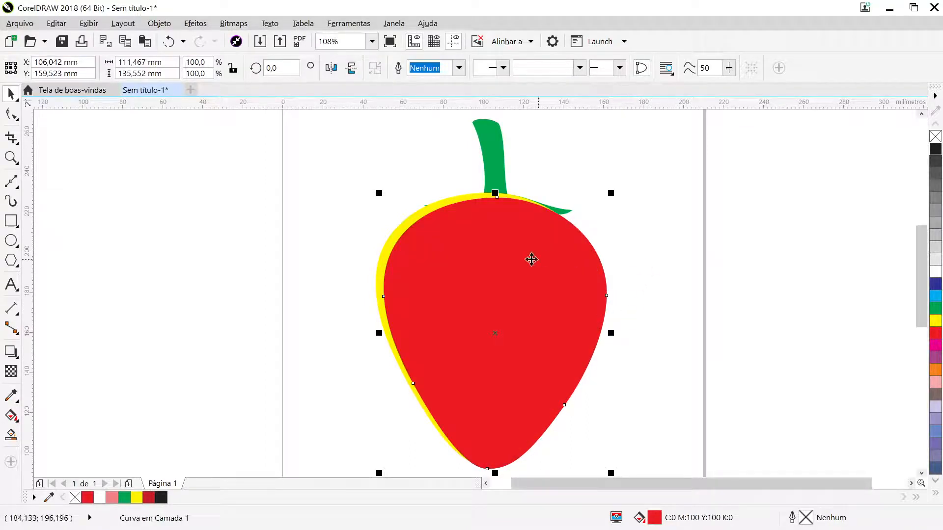
- Trim the duplicated red body with the yellow shape into a thin crescent, and move the yellow shape off the strawberry to its left
left_click(411, 222)
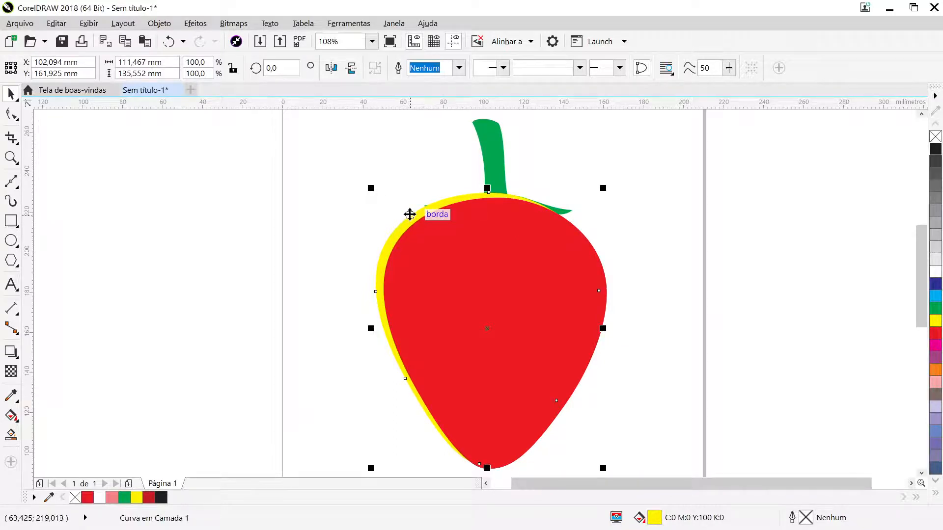
left_click(604, 283, "shift")
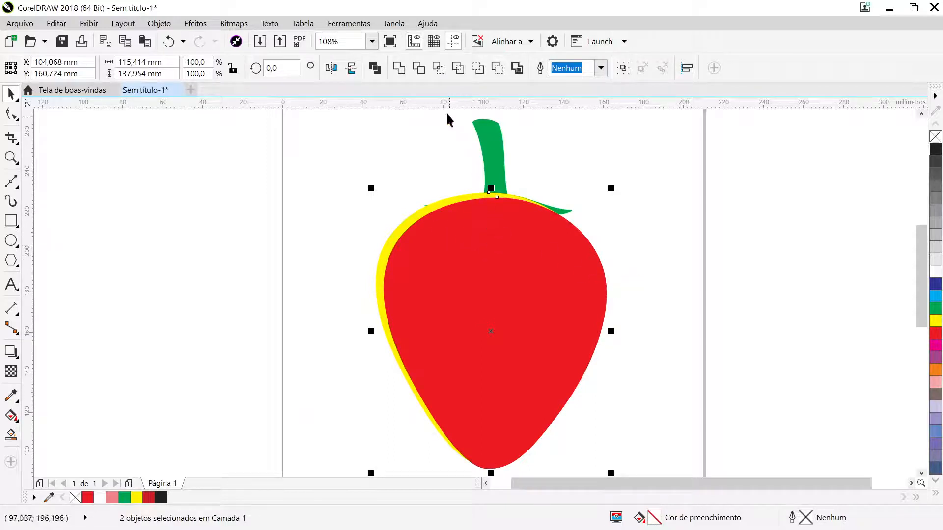
left_click(418, 69)
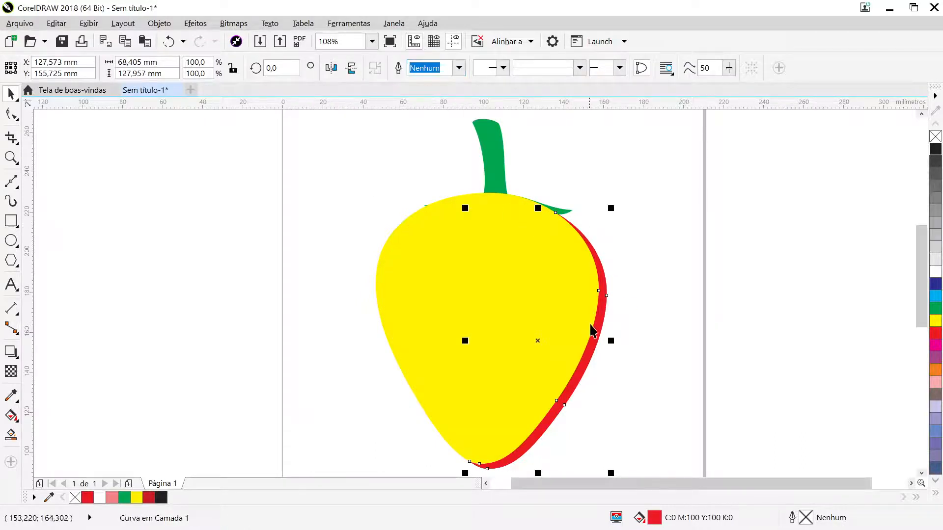
left_click(555, 316)
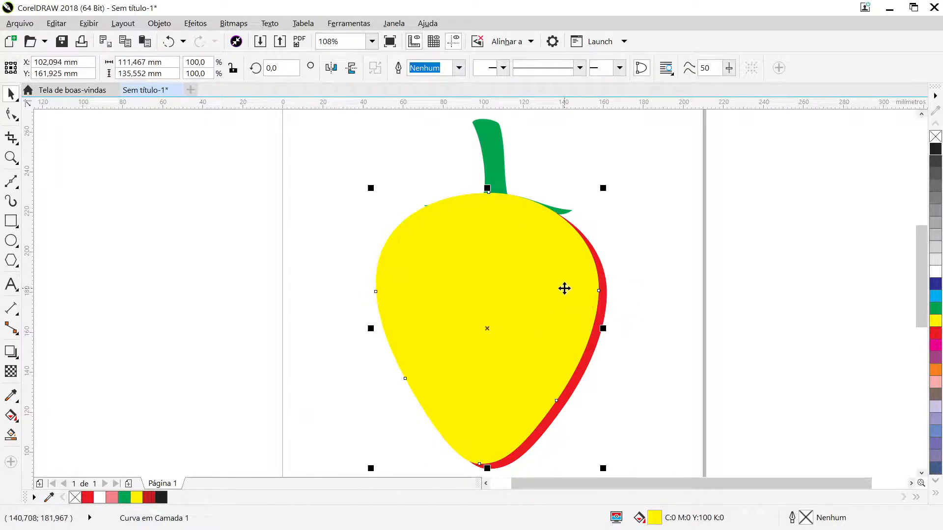
left_click_drag(562, 288, 269, 249)
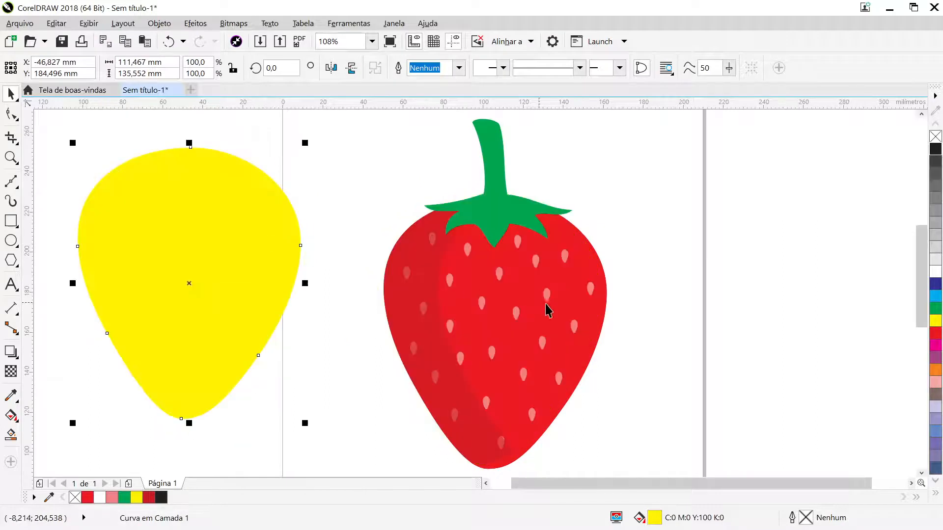
- Fill the thin crescent along the strawberry's right edge with dark red, C:13 M:100 Y:100 K:6
left_click(605, 319)
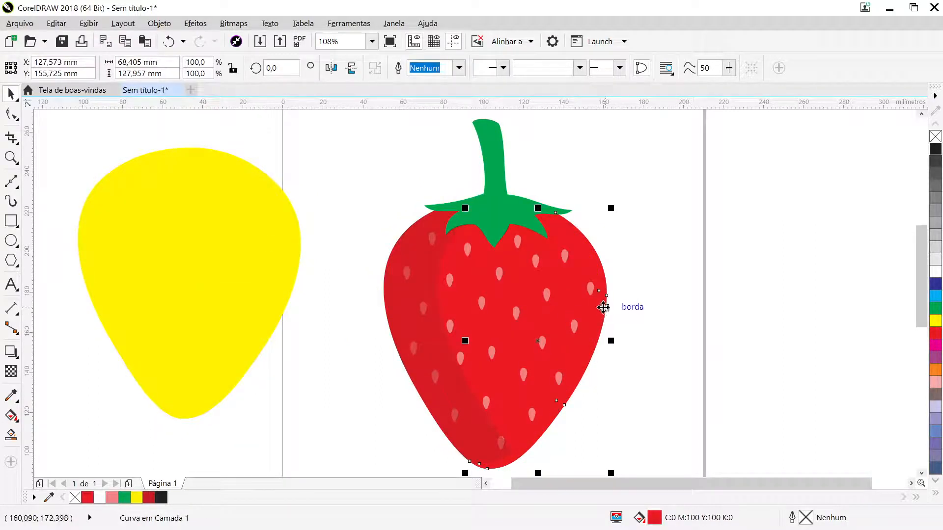
left_click_drag(604, 310, 669, 301)
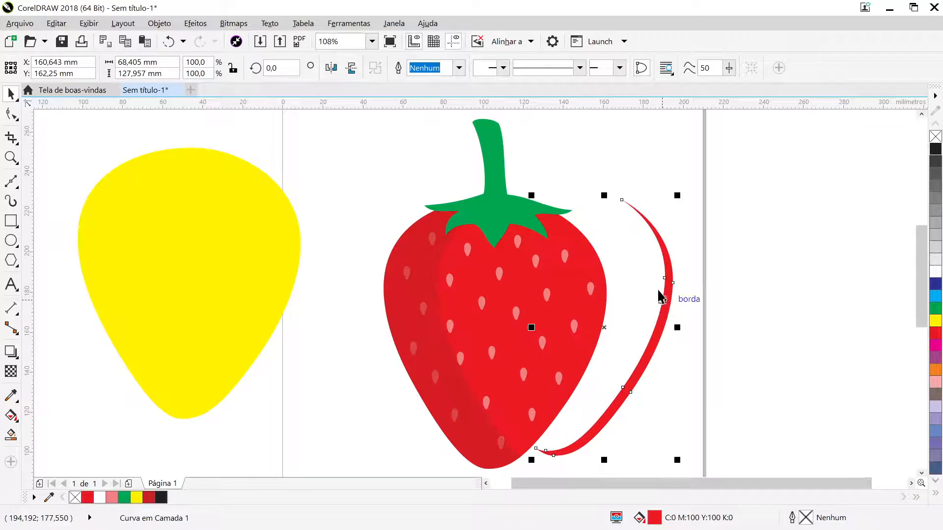
left_click(168, 46)
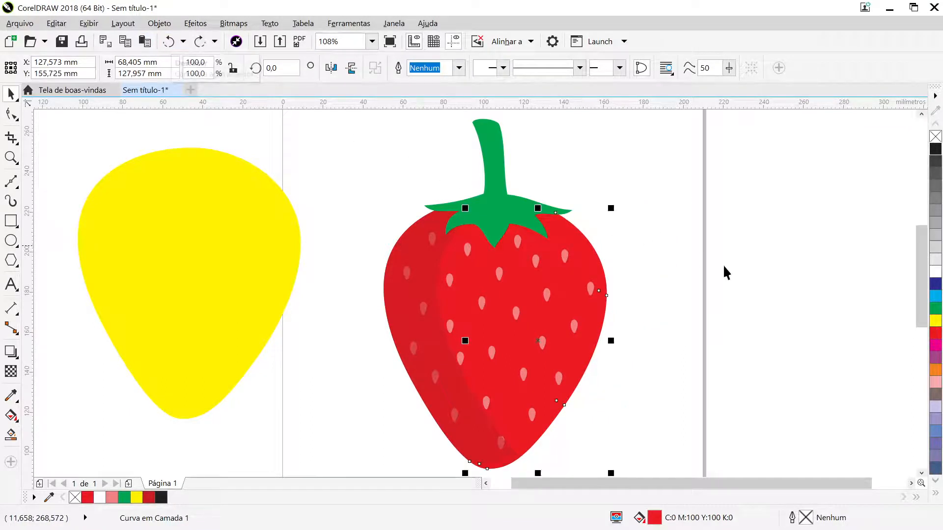
left_click(935, 337)
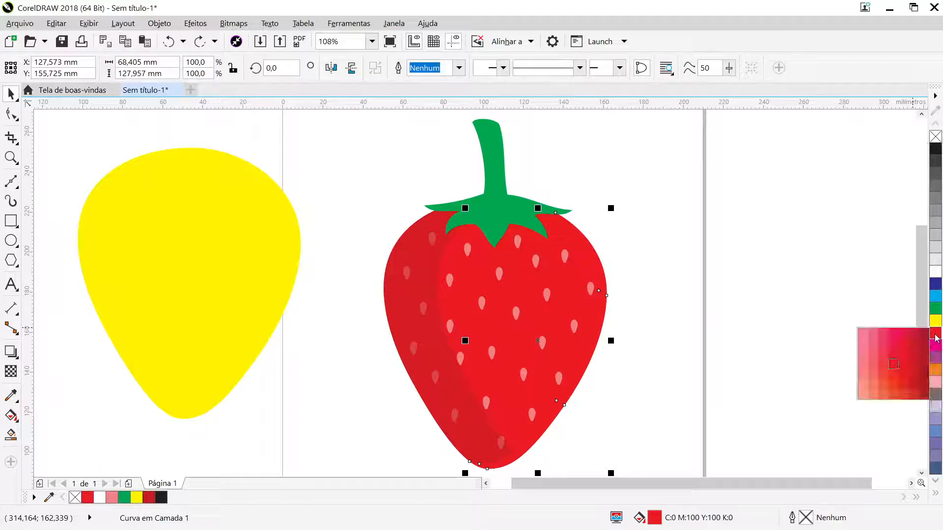
left_click(915, 370)
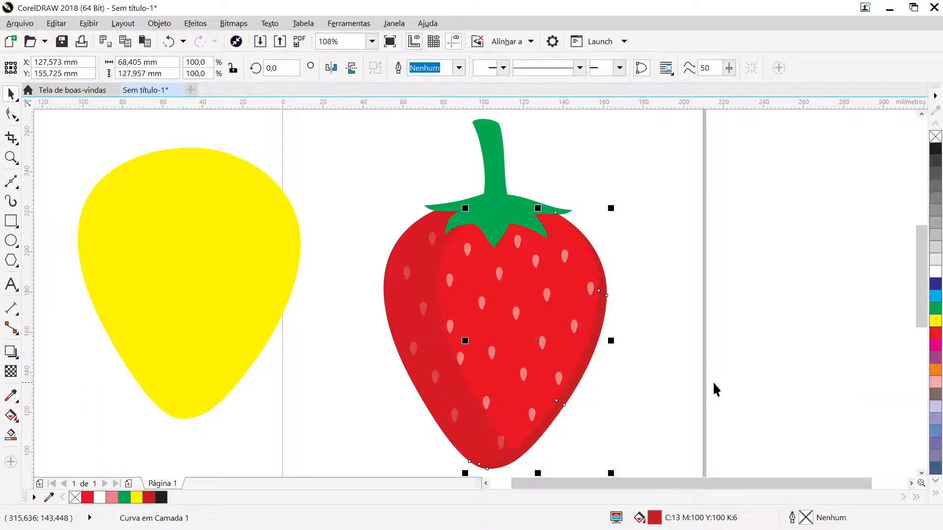
- Recolor the translucent shadow on the strawberry's left side with a darker red, C:19 M:100 Y:100 K:18
left_click(682, 379)
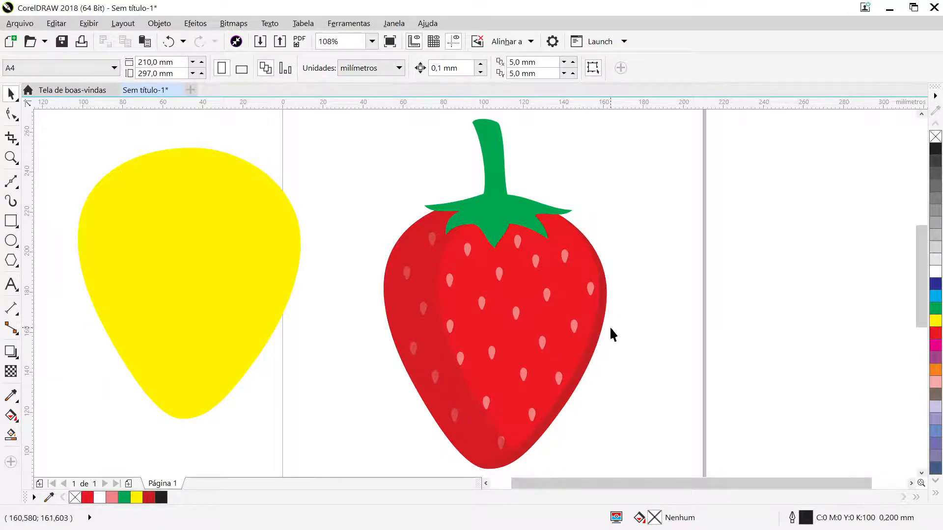
left_click(456, 387)
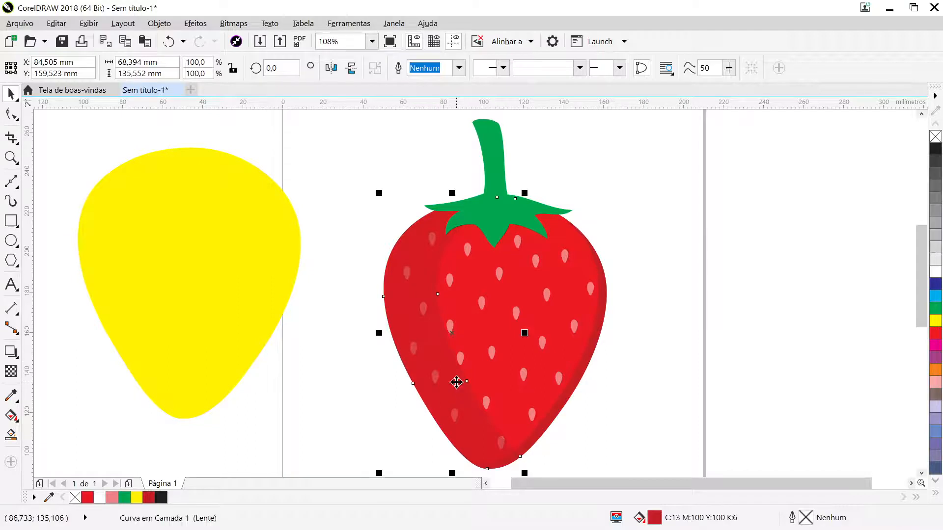
left_click(937, 337)
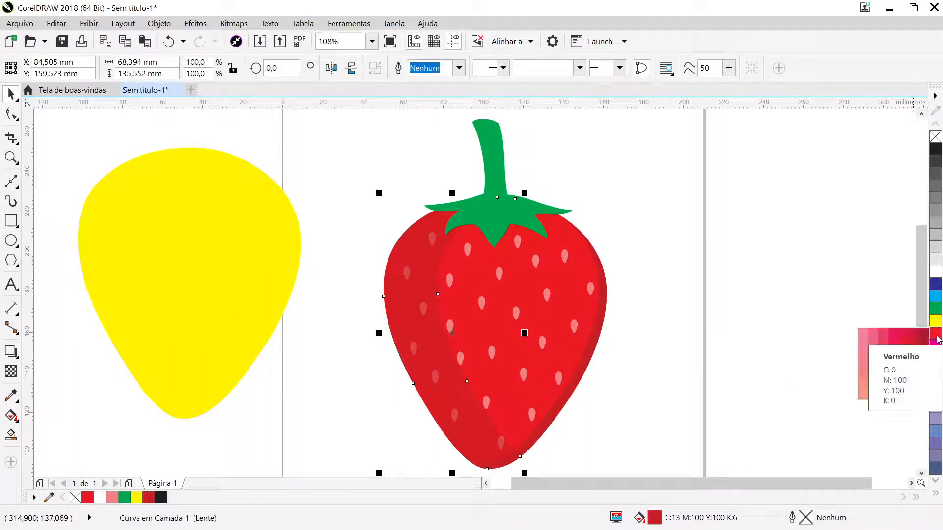
left_click(927, 368)
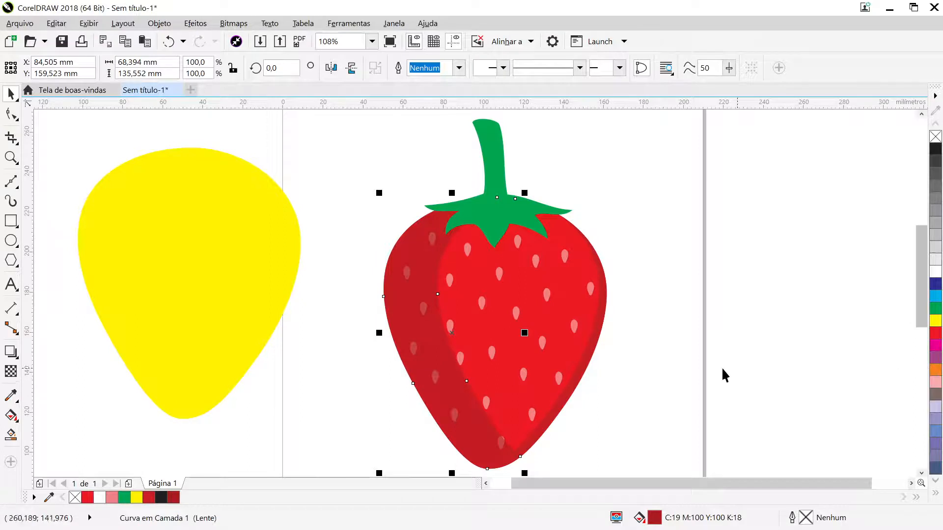
left_click(673, 377)
- Try the brighter red C:2 M:100 Y:100 K:0 on the thin right-edge crescent and return it to C:13 M:100 Y:100 K:6
left_click(595, 332)
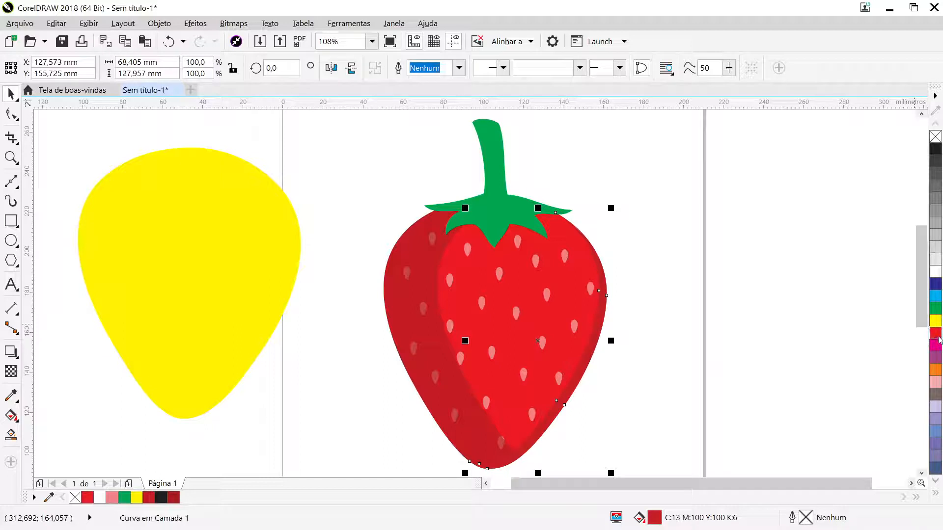
left_click(938, 336)
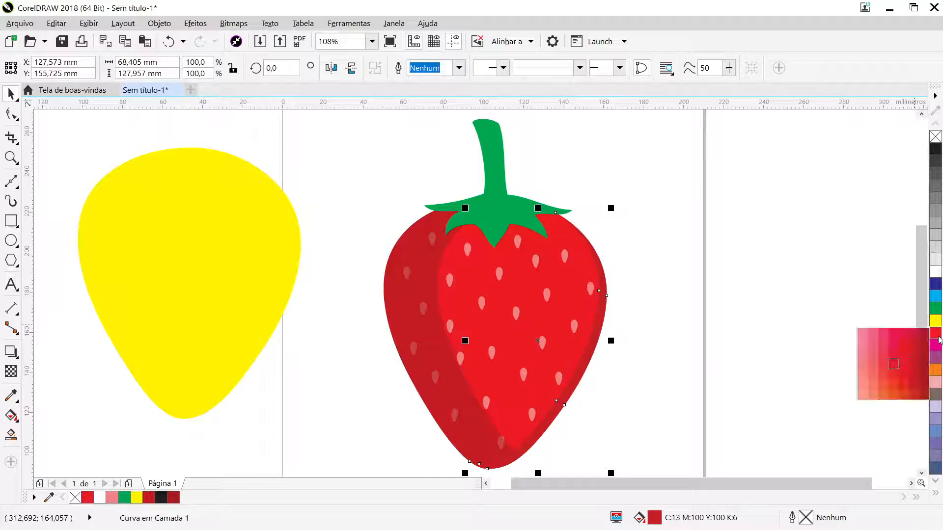
left_click(912, 366)
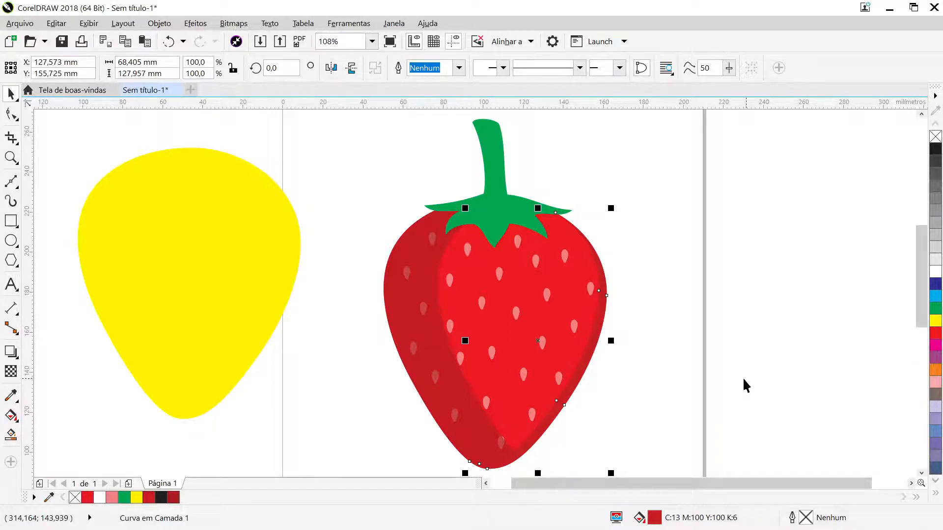
left_click(932, 336)
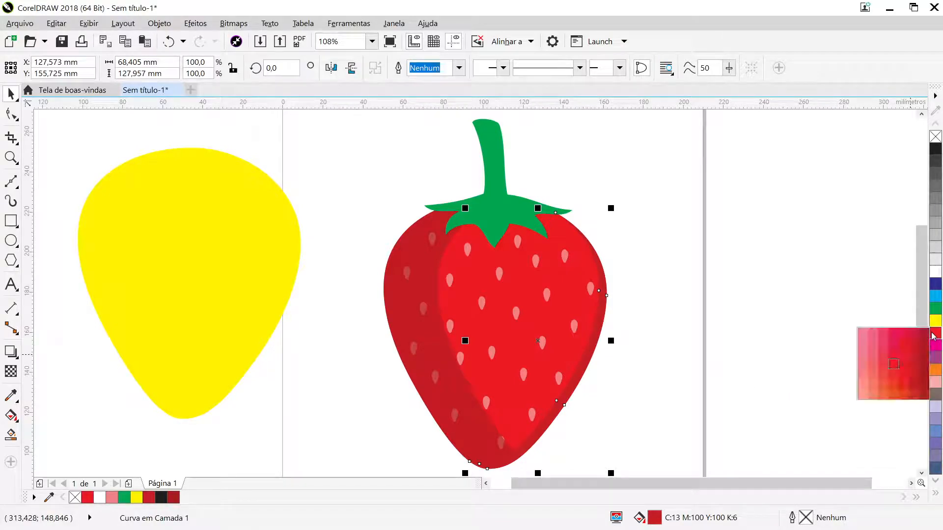
left_click(903, 369)
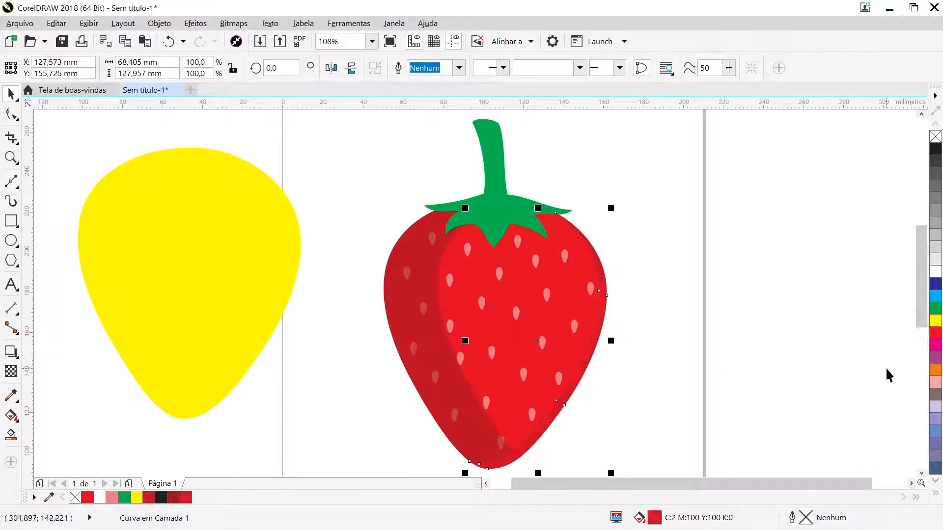
left_click(933, 337)
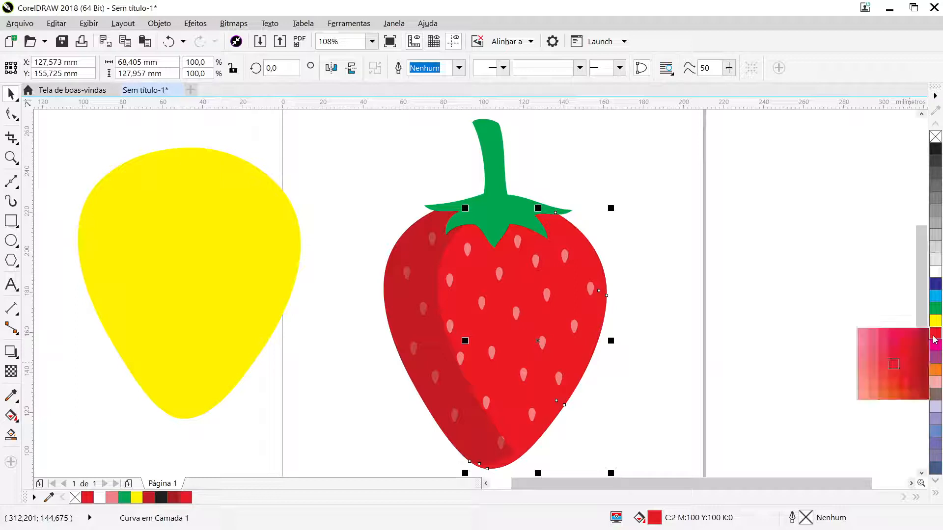
left_click(913, 366)
left_click(647, 377)
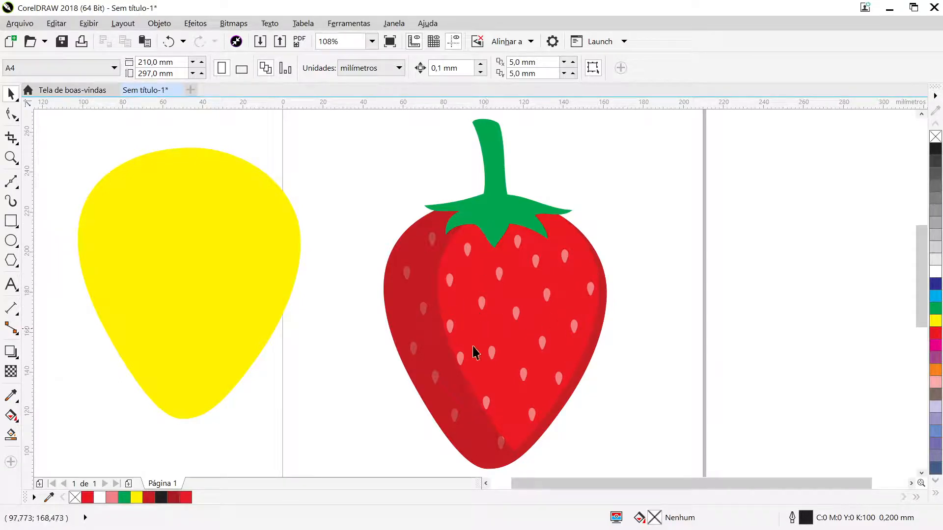
- Apply a linear gradient across the strawberry body, from red near its right edge to dark red near its left edge
left_click(515, 286)
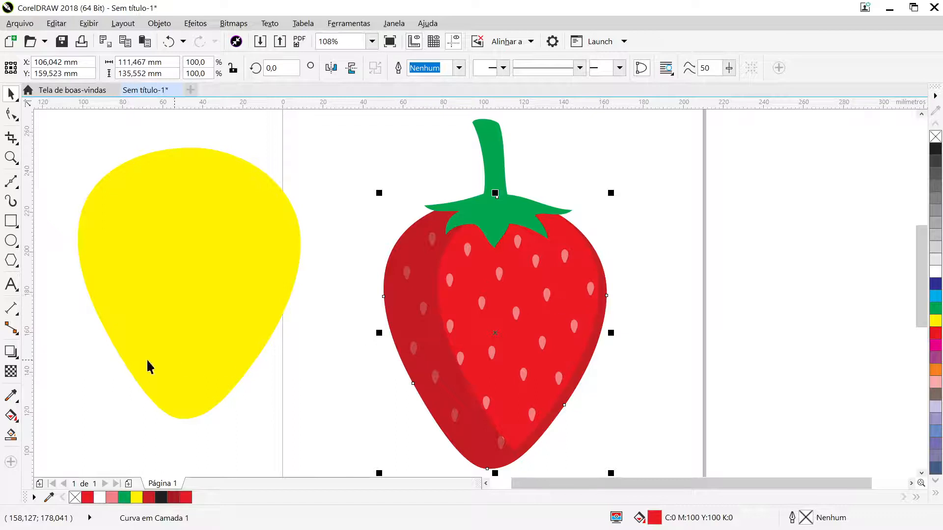
left_click(10, 419)
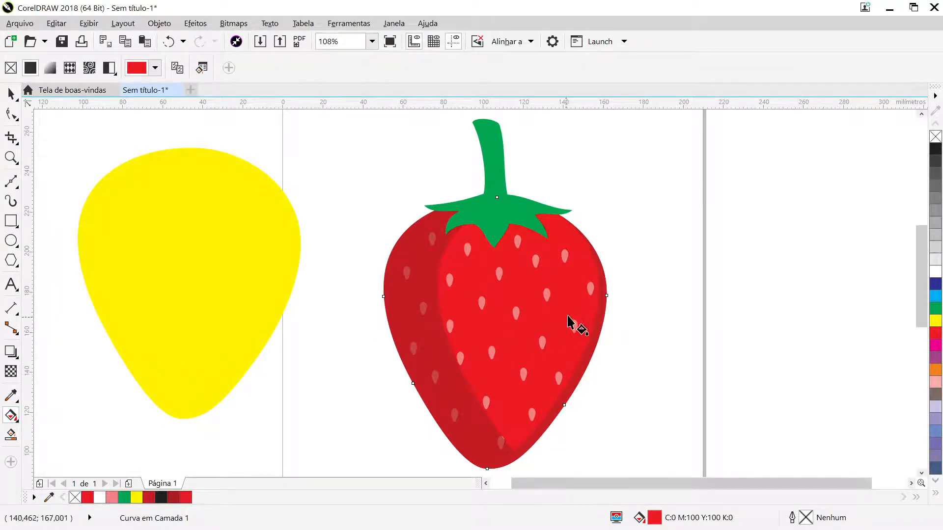
left_click_drag(588, 308, 393, 318)
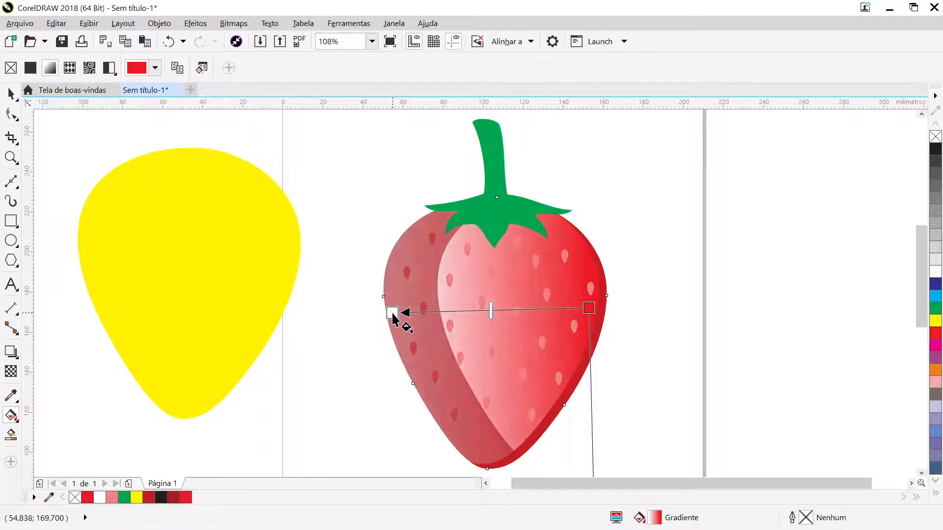
left_click(392, 314)
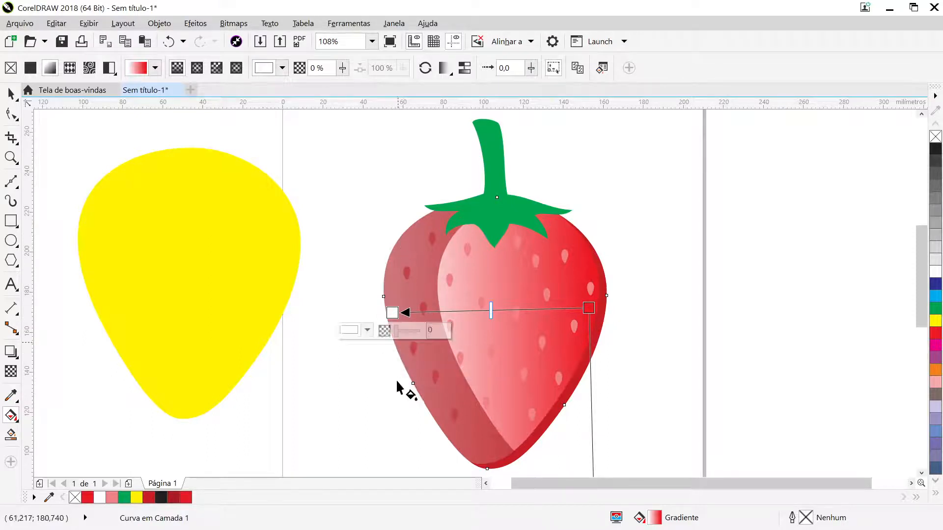
left_click(935, 334)
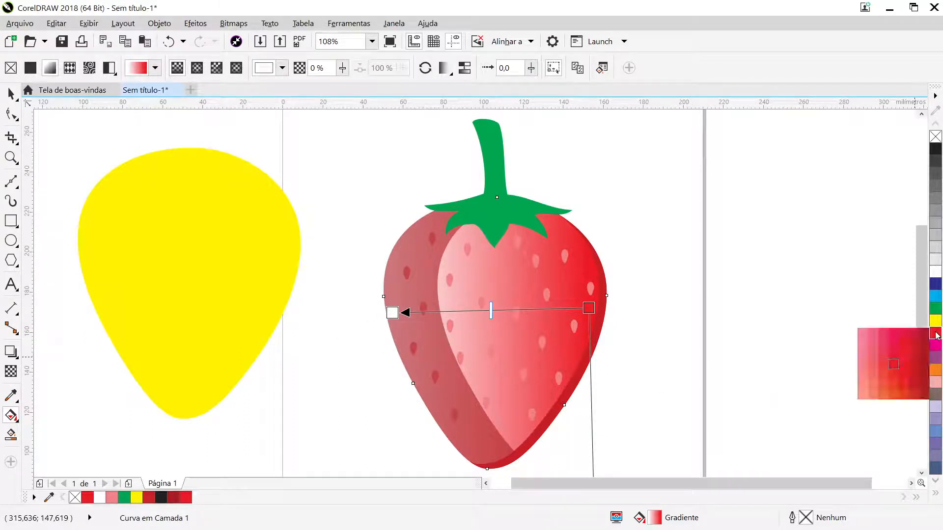
left_click(925, 365)
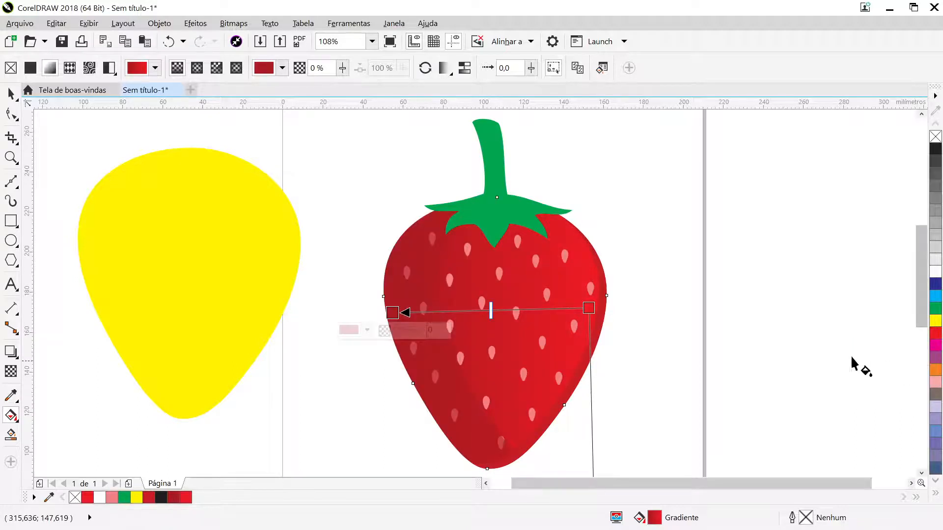
left_click(10, 92)
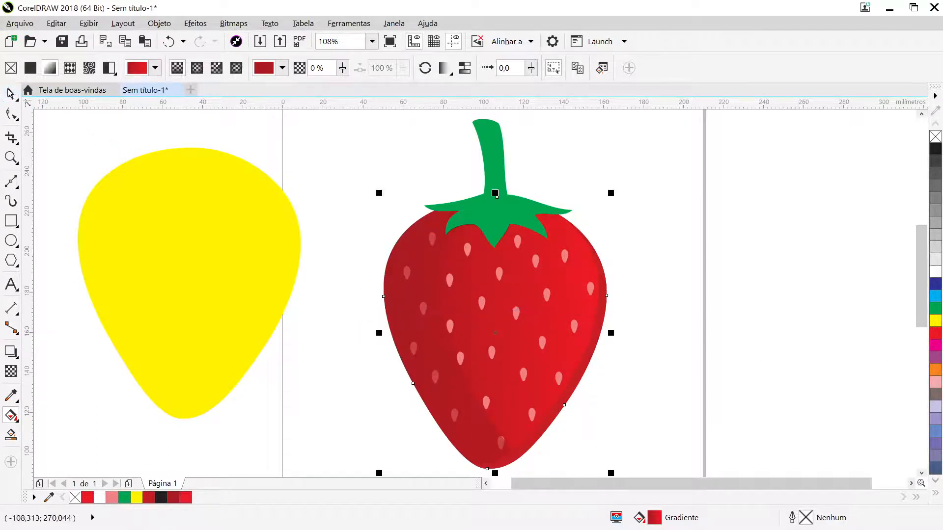
left_click(662, 310)
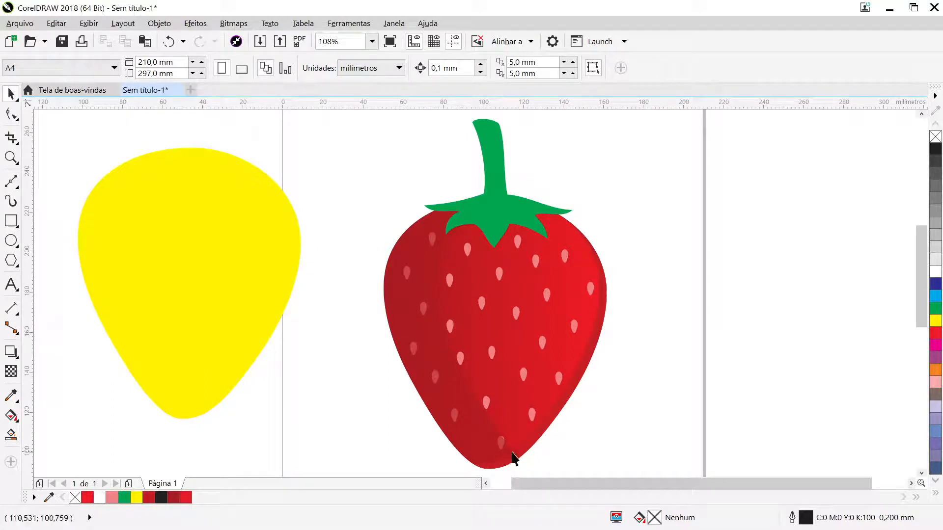
- Bring the left shadow to the front of the strawberry, and place the green stem and leaves in front of it
left_click(524, 450)
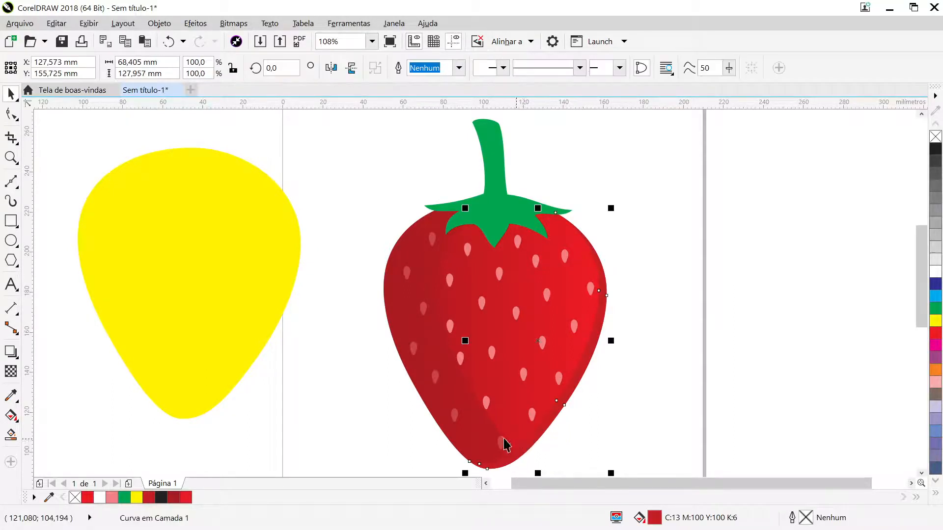
left_click(468, 437)
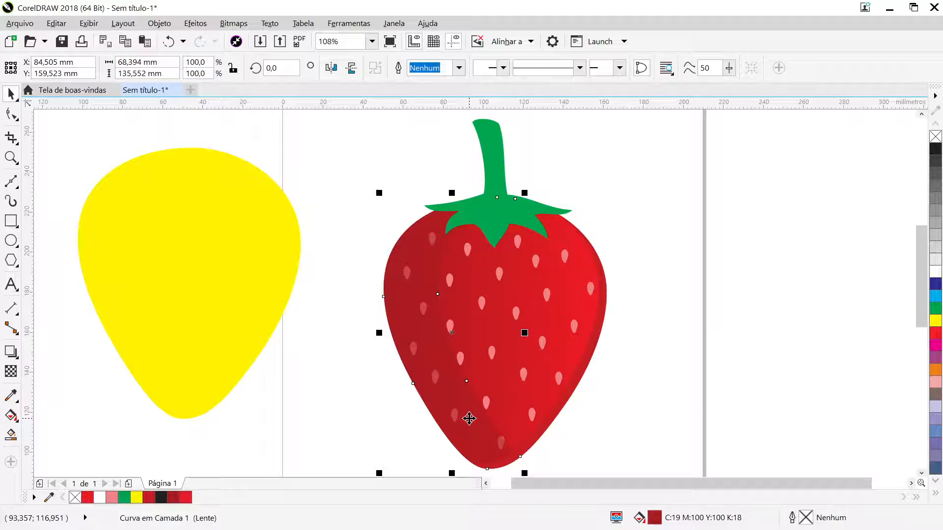
key("shift+Page_Up")
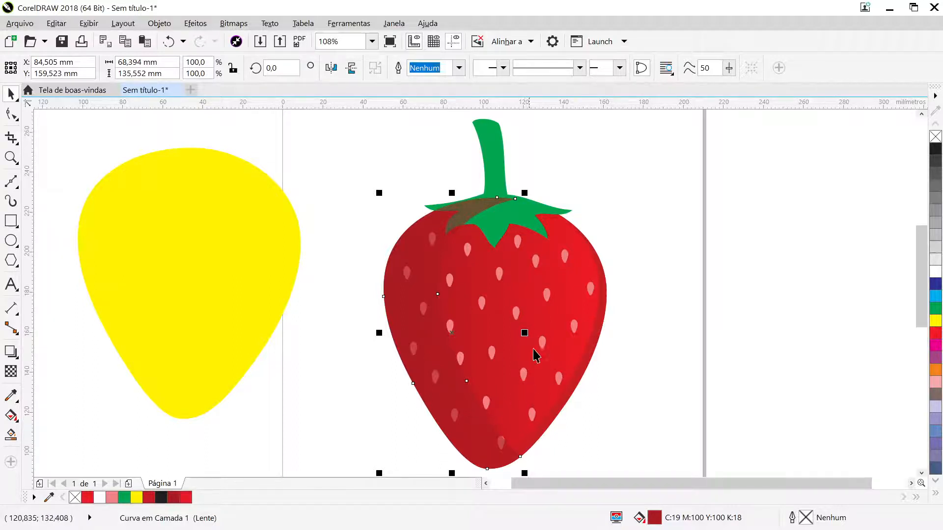
left_click(497, 146)
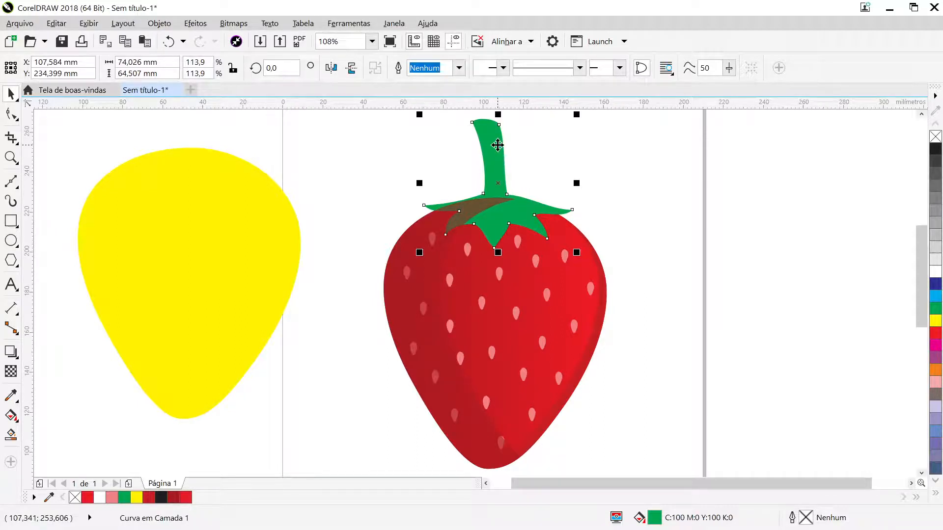
key("shift+Page_Up")
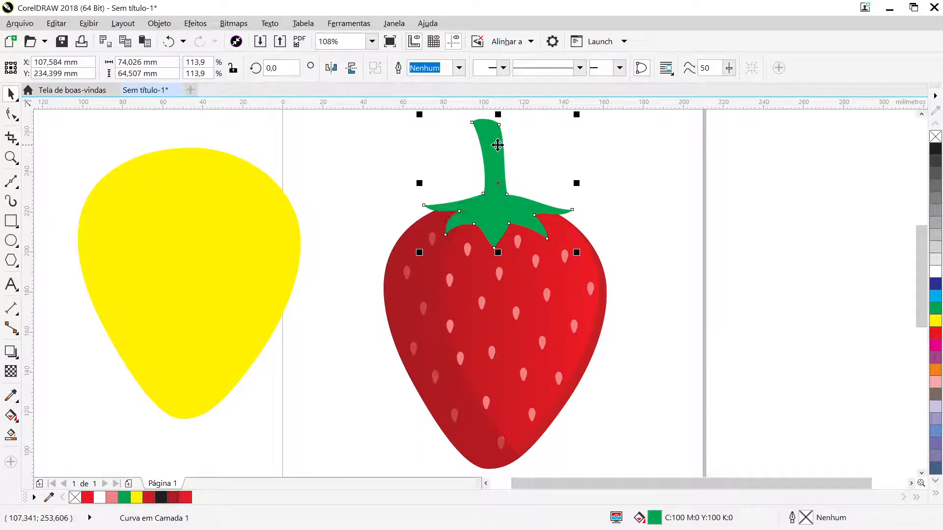
left_click(639, 241)
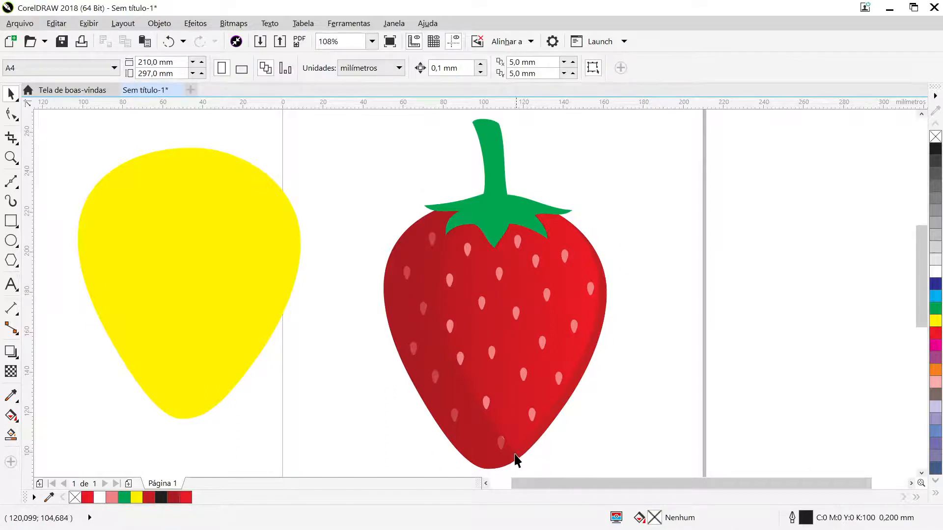
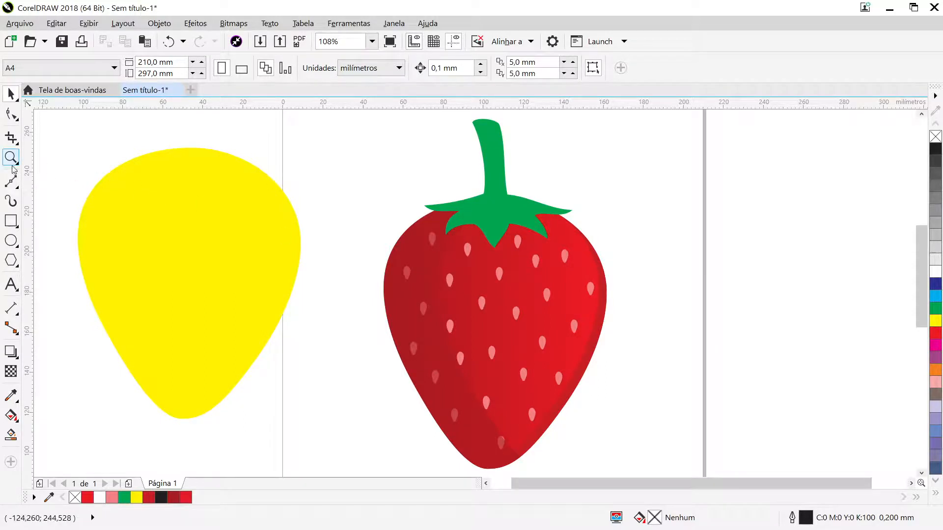
- Draw a closed four-node angular highlight outline, about 16 mm wide and 55 mm tall, inside the strawberry's right side
left_click(12, 183)
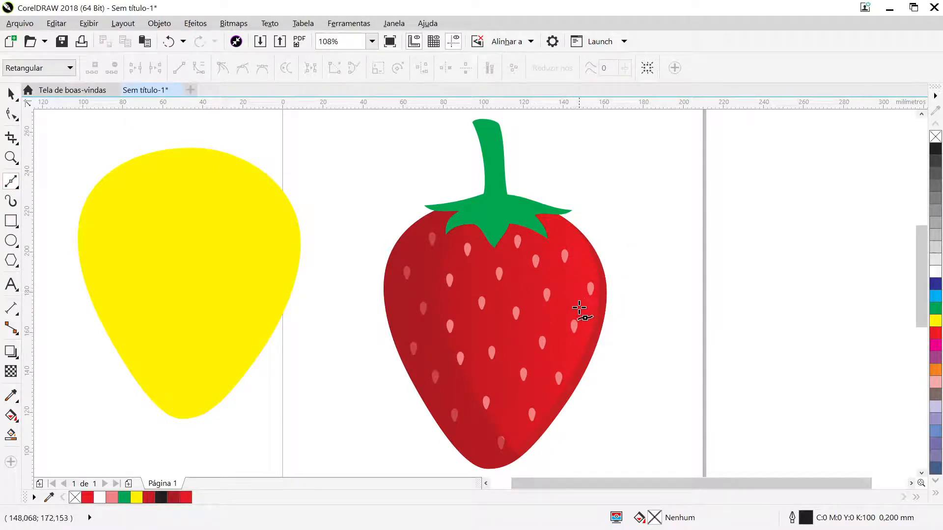
left_click(571, 315)
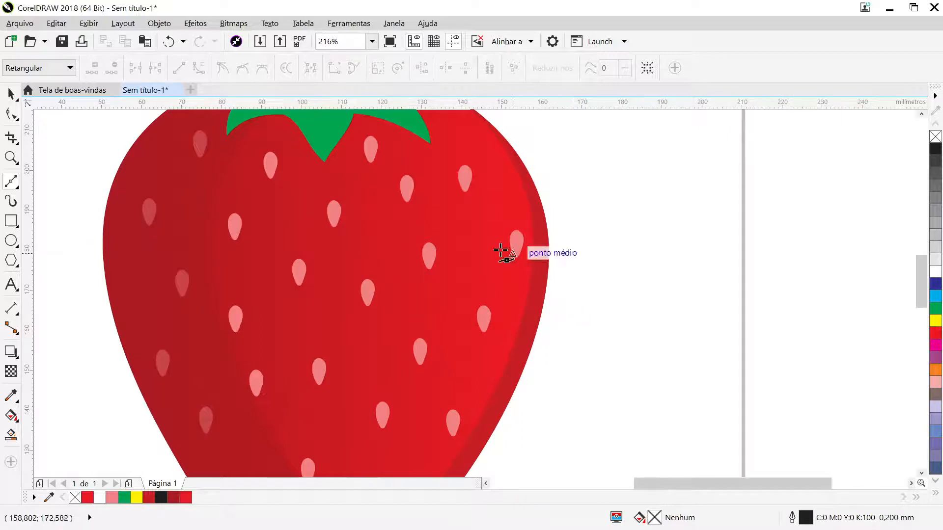
left_click(469, 249)
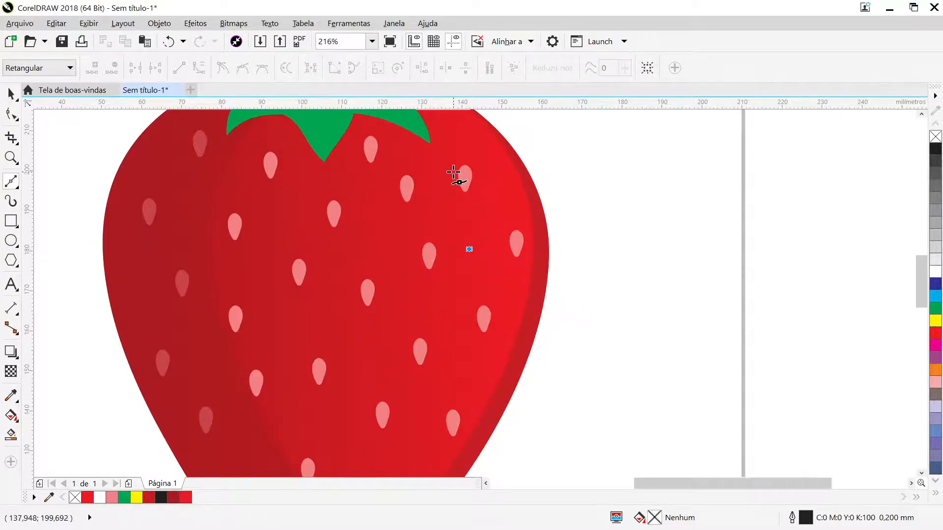
left_click(451, 170)
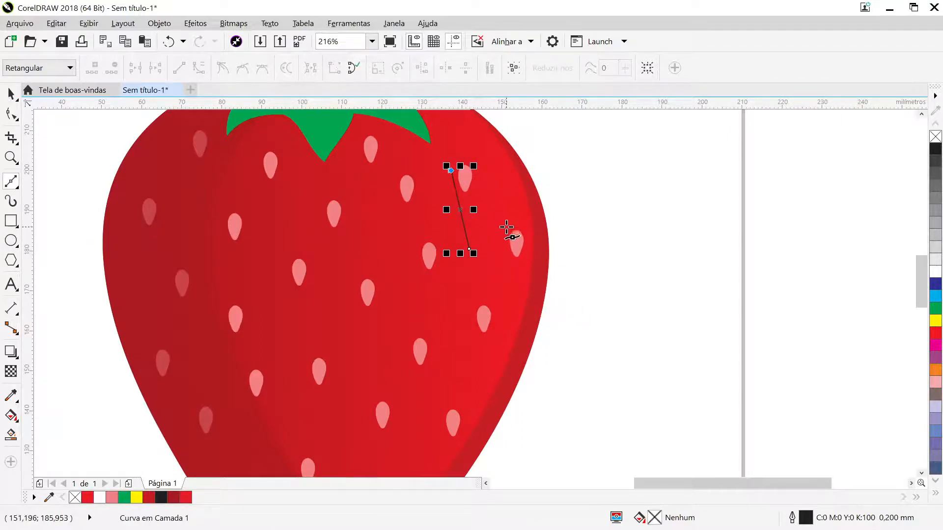
left_click(511, 249)
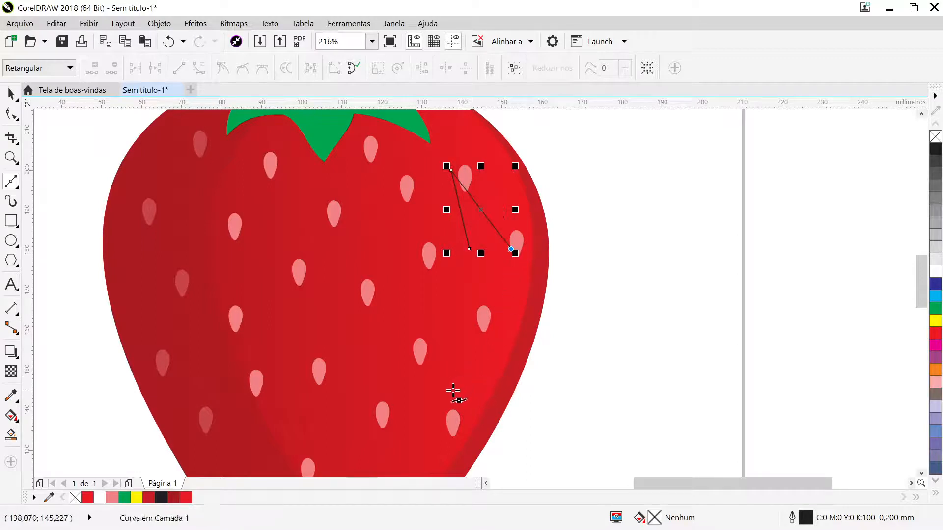
left_click(446, 392)
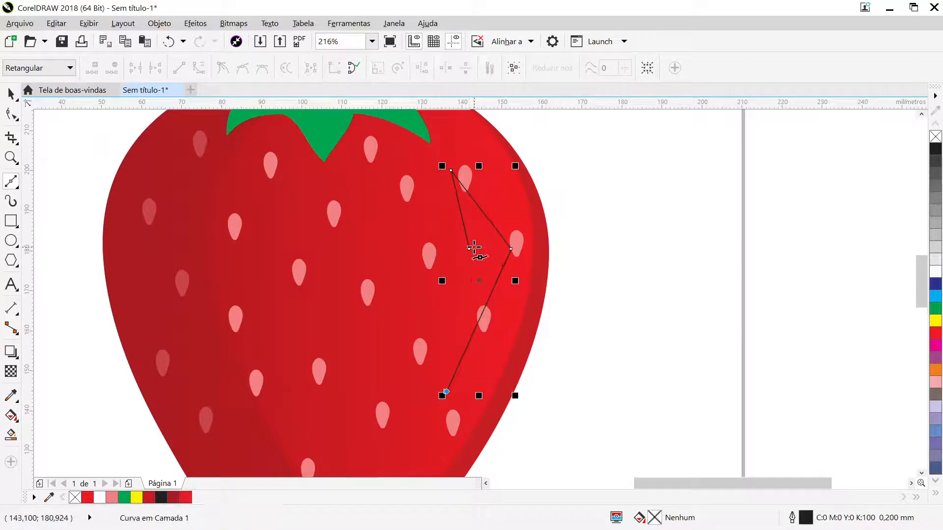
left_click(469, 249)
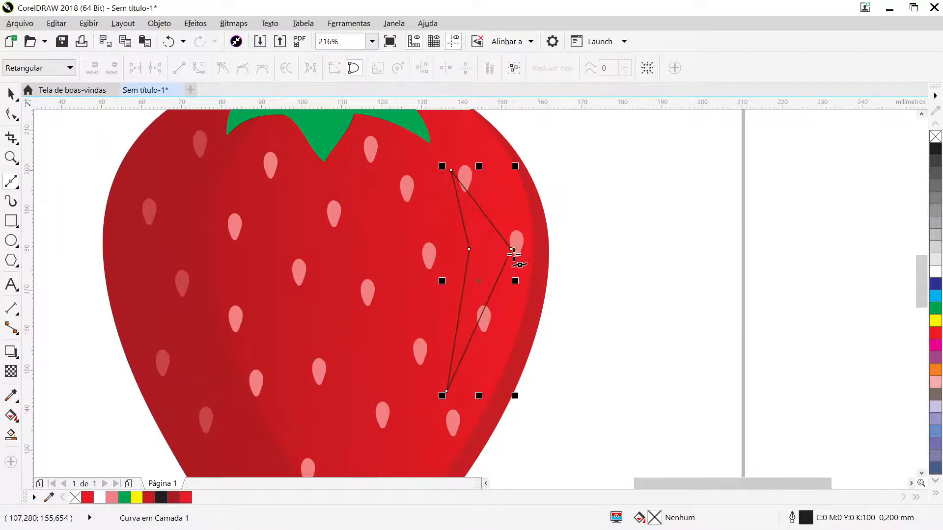
left_click(451, 171)
- Convert all segments of the new highlight outline to curves and select its top node
left_click(11, 113)
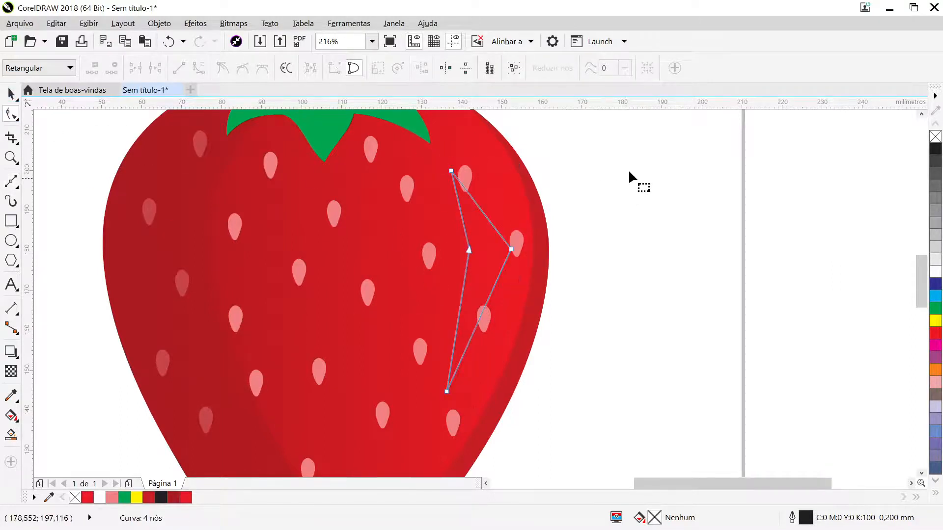
left_click_drag(615, 145, 374, 415)
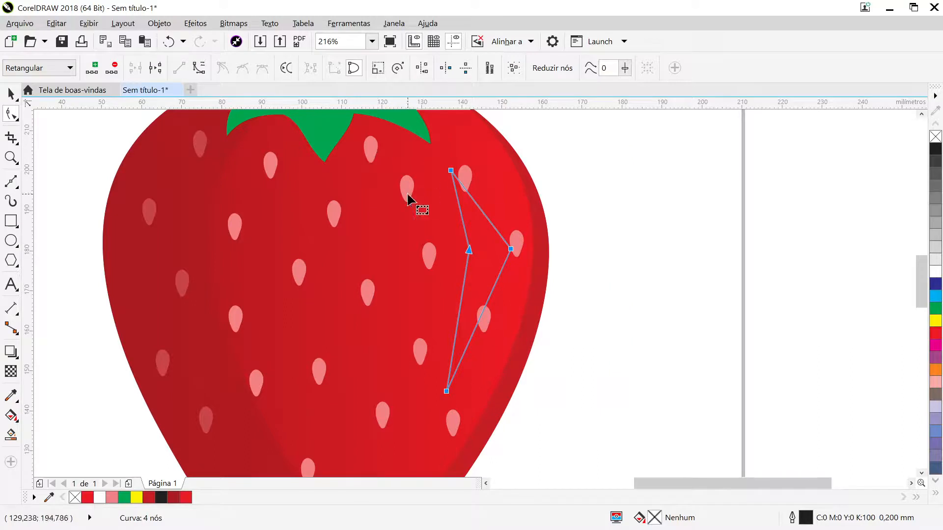
left_click(193, 72)
left_click(615, 216)
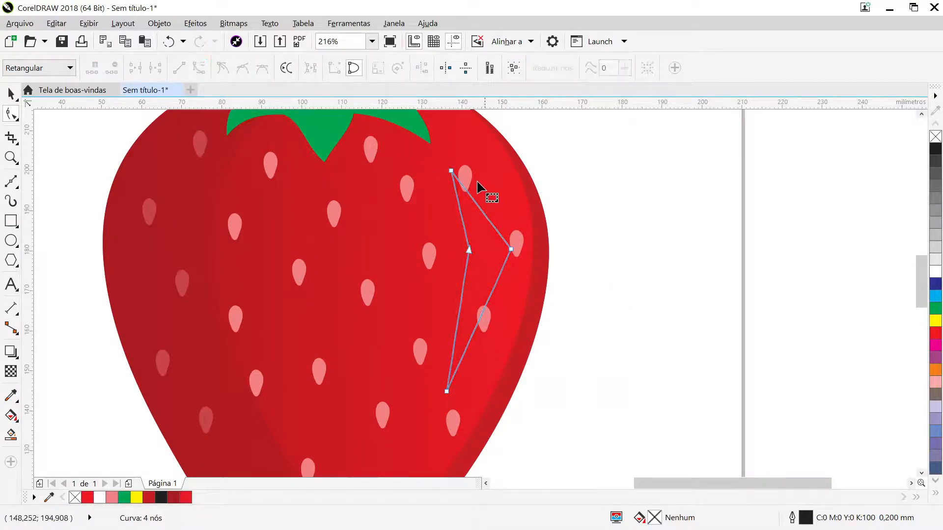
left_click(450, 171)
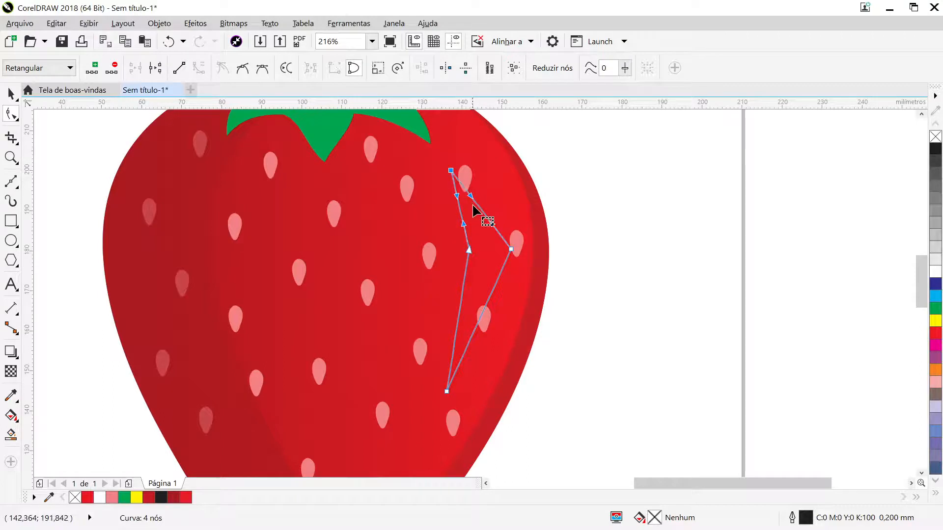
left_click_drag(471, 200, 480, 168)
left_click_drag(453, 197, 440, 181)
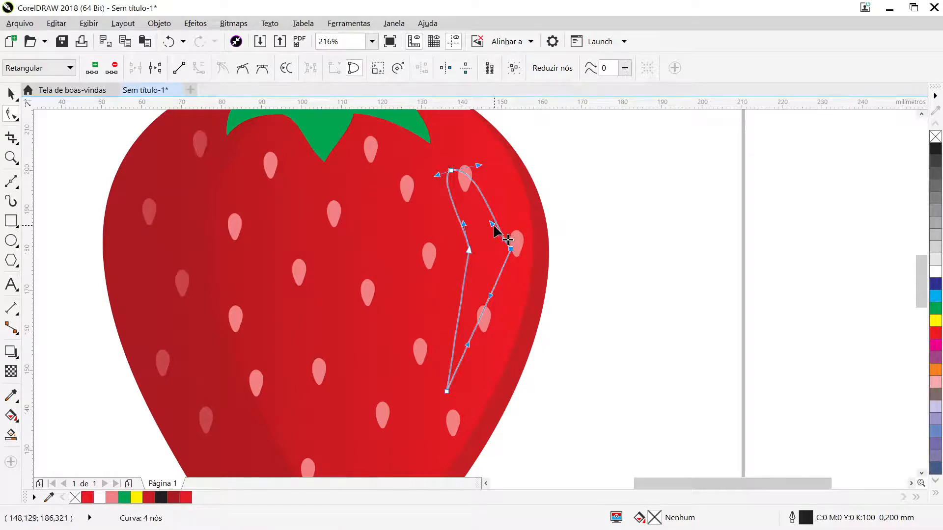
left_click_drag(490, 227, 515, 219)
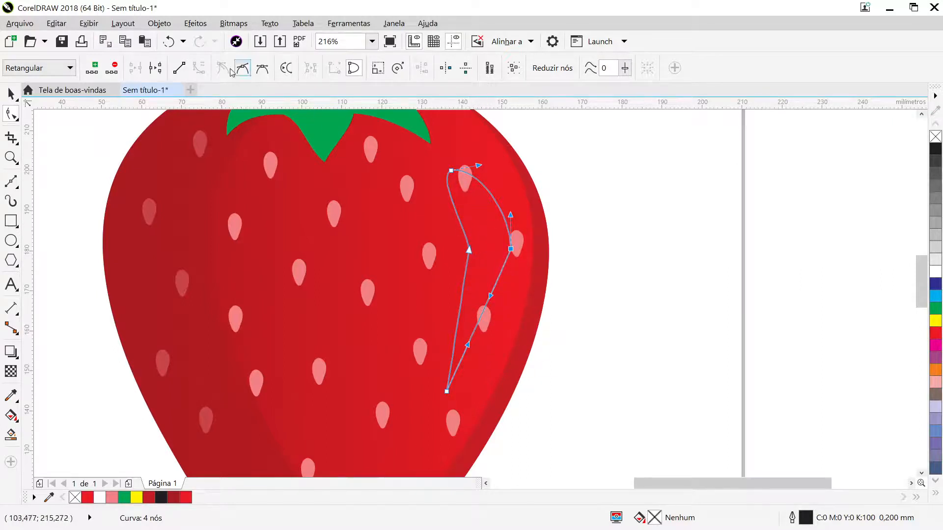
left_click(170, 43)
left_click(173, 47)
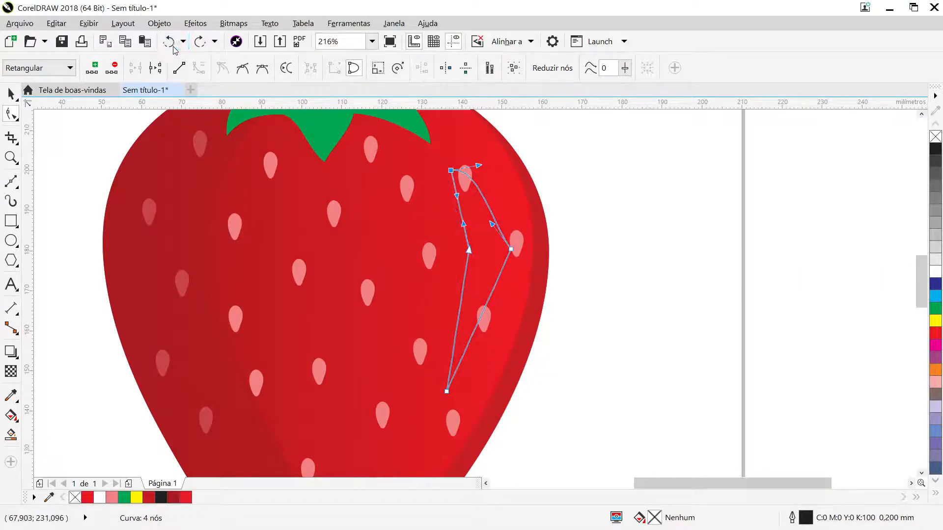
left_click(174, 47)
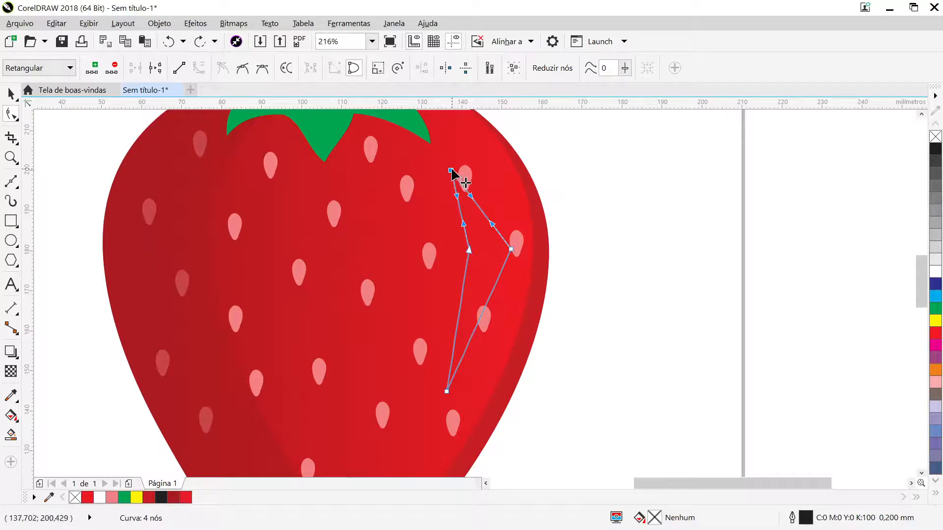
- Make the highlight outline's top, bottom, outer and inner nodes smooth to round it into a curved banana-like shape
left_click(241, 71)
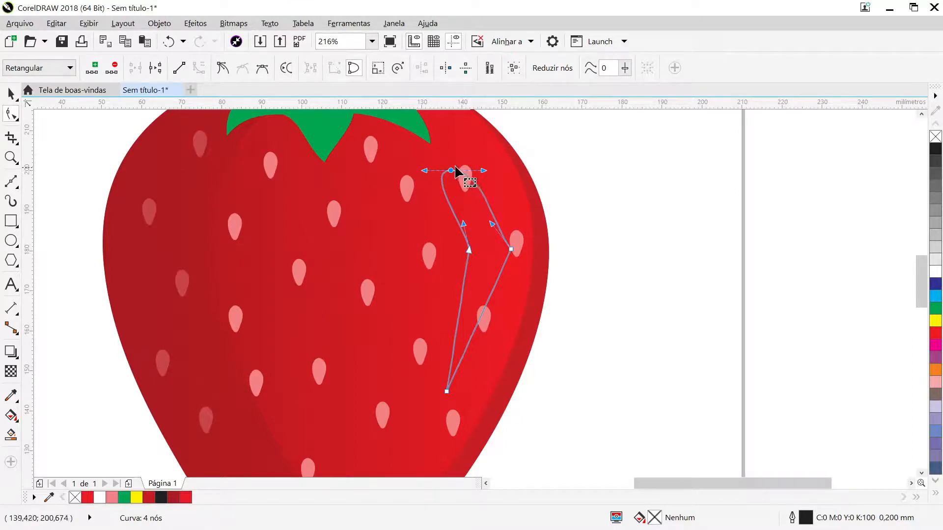
left_click(446, 391)
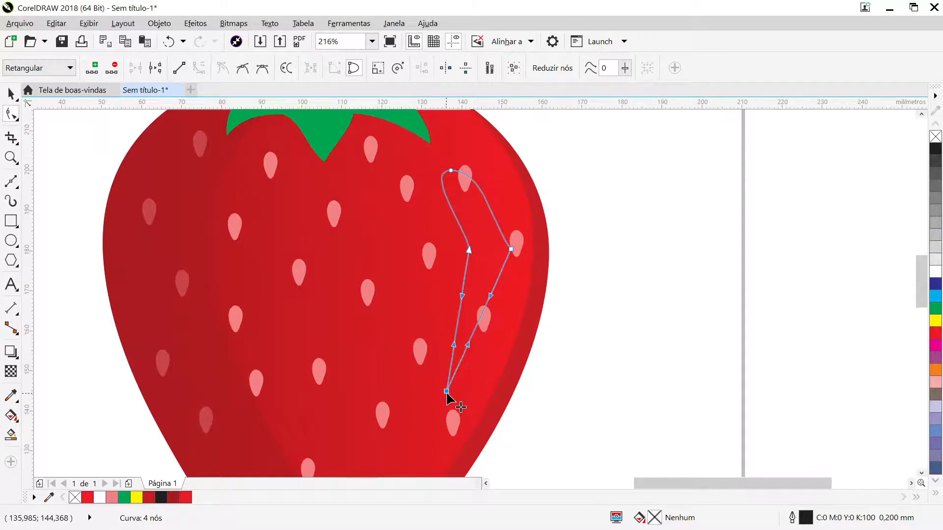
left_click(243, 68)
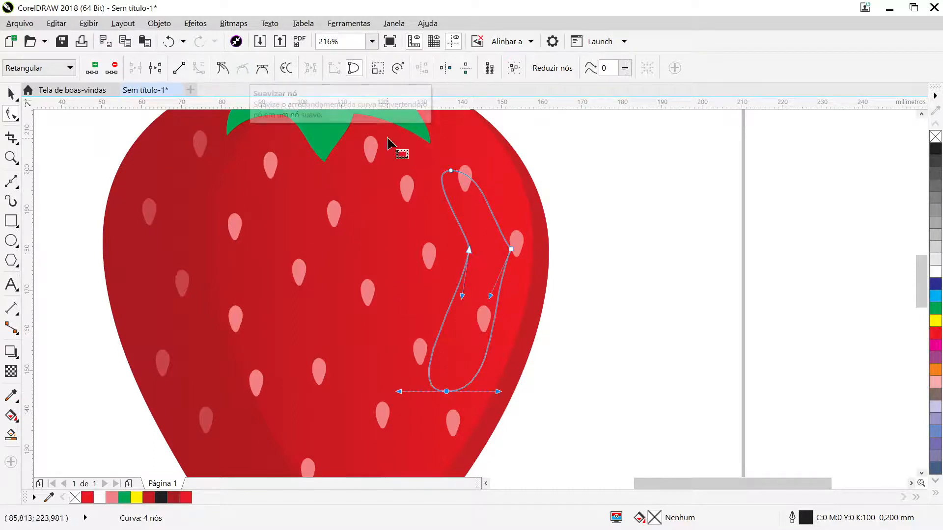
left_click(511, 249)
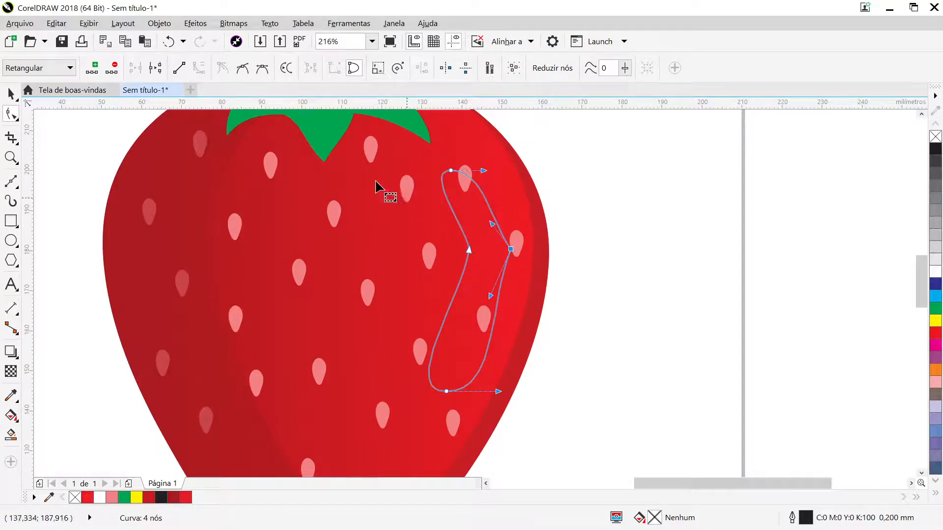
left_click(242, 68)
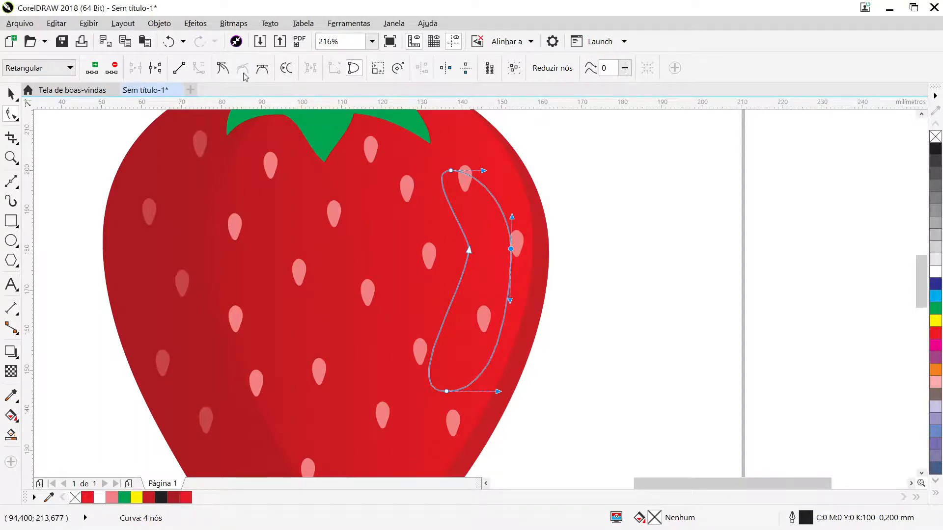
left_click(469, 249)
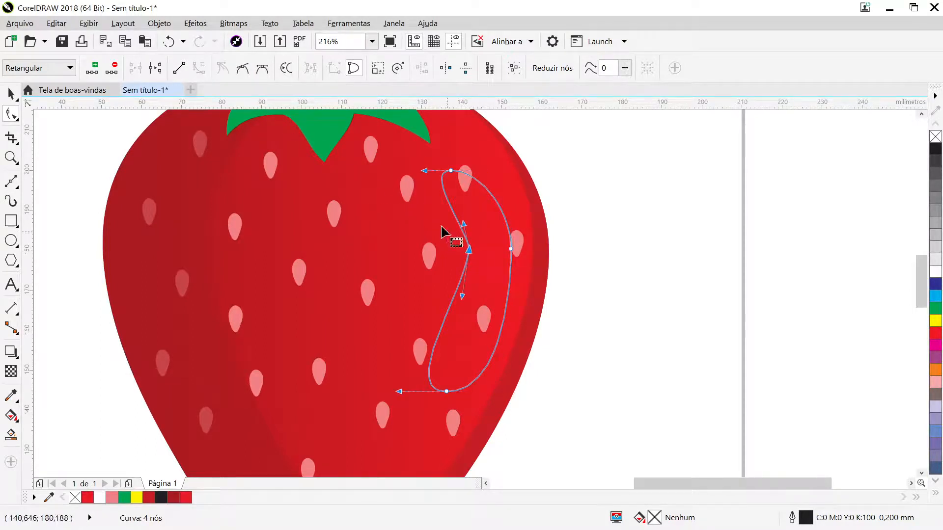
left_click(241, 73)
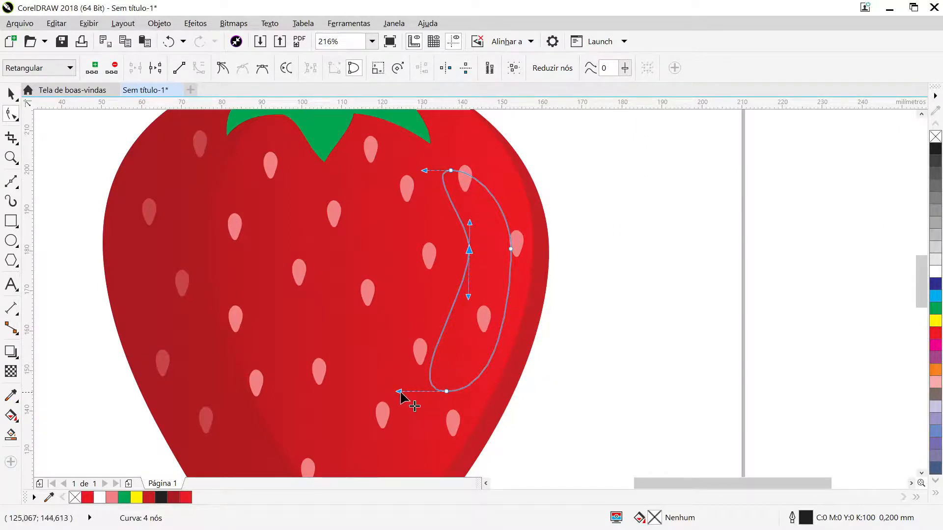
- Narrow the highlight's lower end with its bottom node handles, and shift the inner and outer middle nodes toward the strawberry's right edge
left_click(447, 391)
left_click_drag(398, 391, 423, 390)
left_click_drag(499, 393, 470, 400)
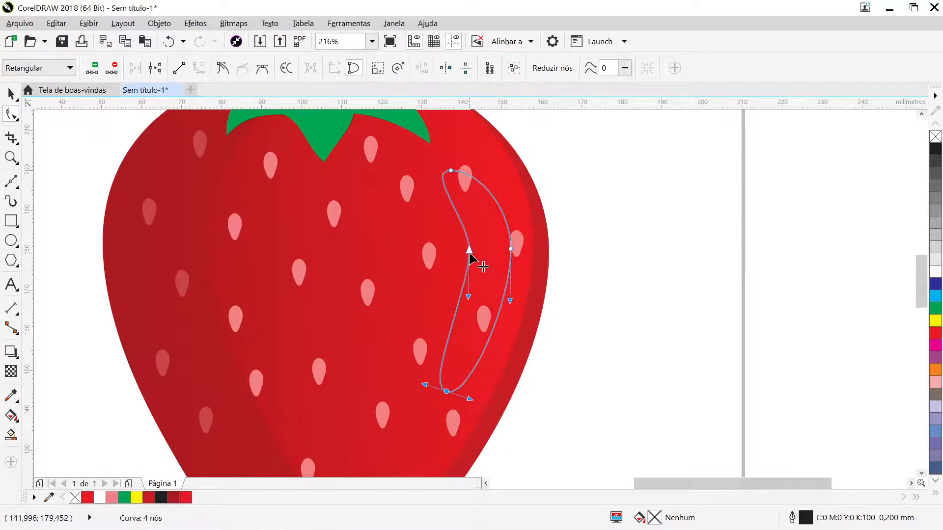
left_click_drag(468, 251, 484, 252)
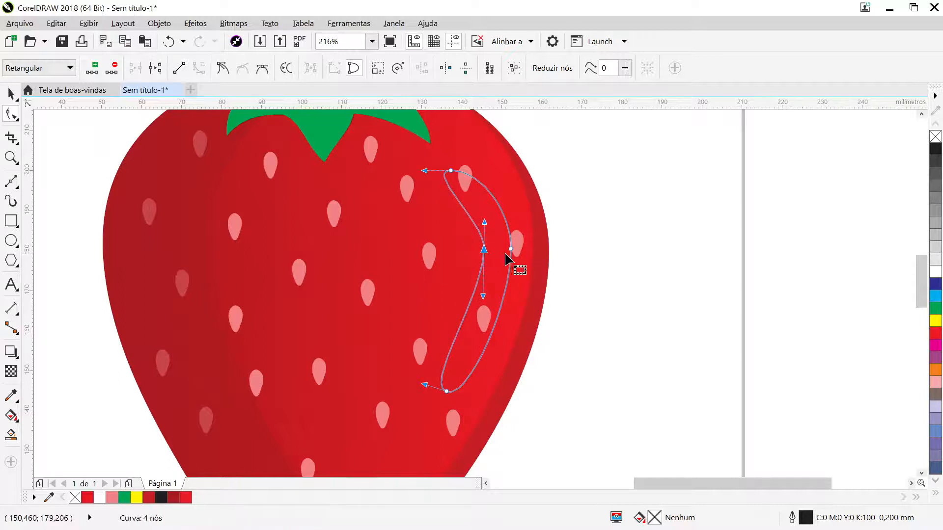
left_click(511, 249)
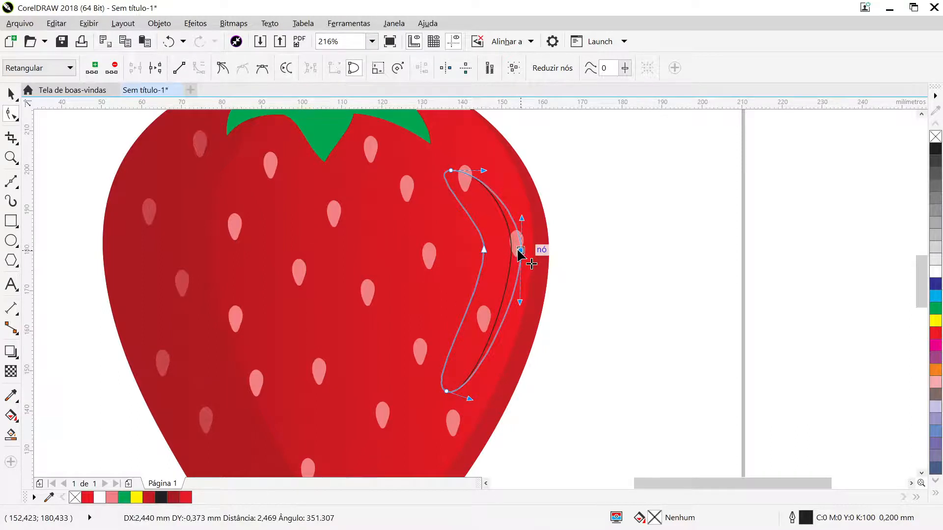
left_click_drag(519, 252, 519, 252)
- Taper the highlight's lower tip by shortening its handles, and lengthen the inner node's lower handle to curve the inner edge
left_click(447, 391)
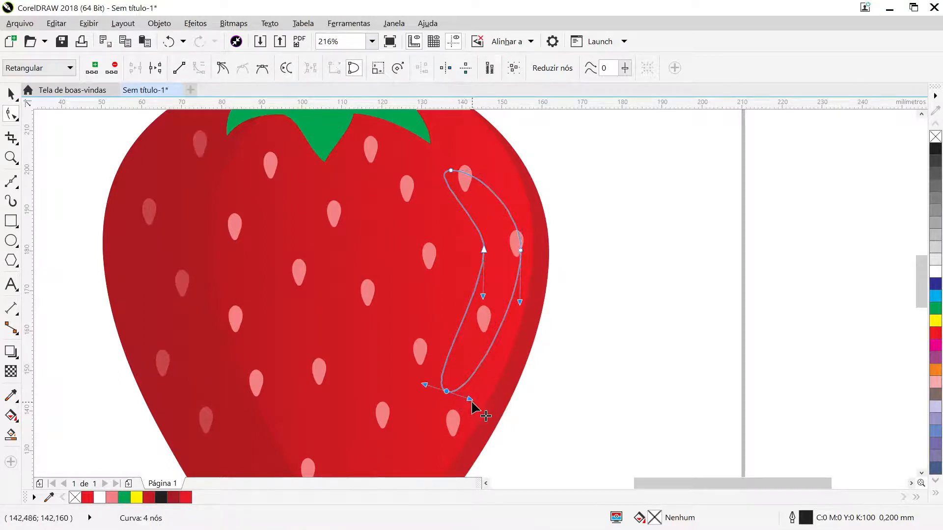
left_click_drag(470, 400, 437, 387)
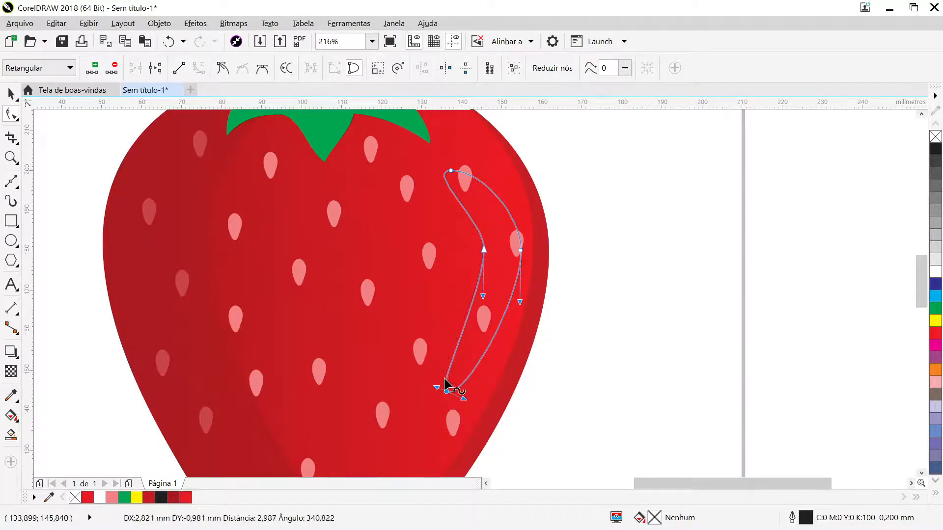
left_click_drag(483, 297, 489, 331)
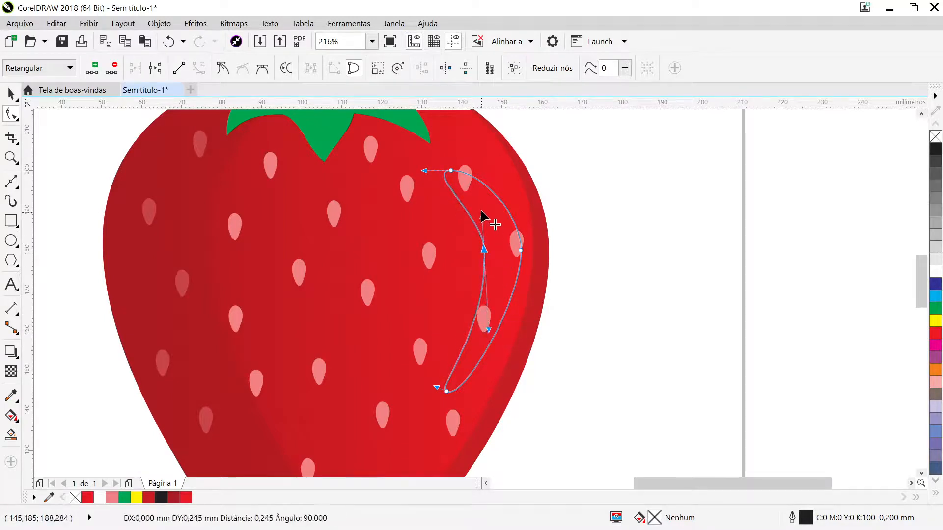
- Lengthen the highlight by moving its top node up and bottom node down, and slim it by moving the outer node inward
left_click_drag(452, 169, 462, 147)
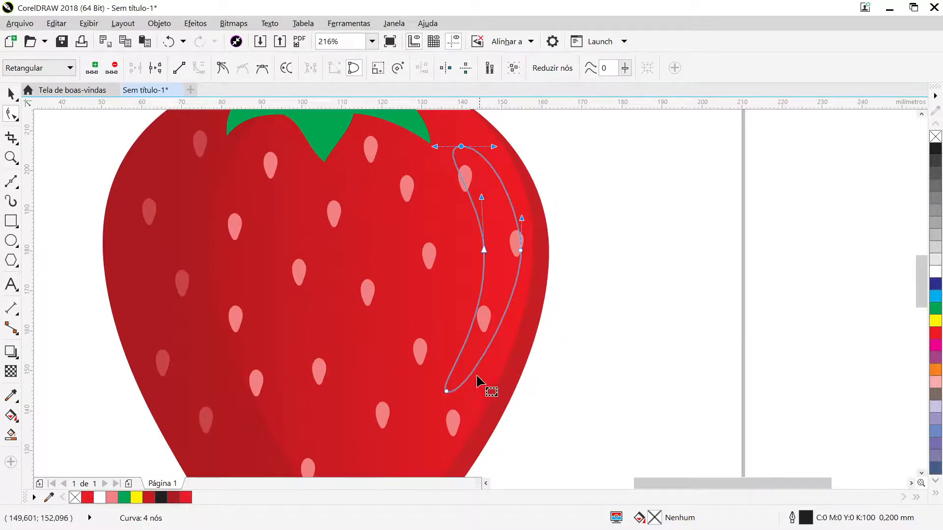
left_click_drag(451, 392, 452, 404)
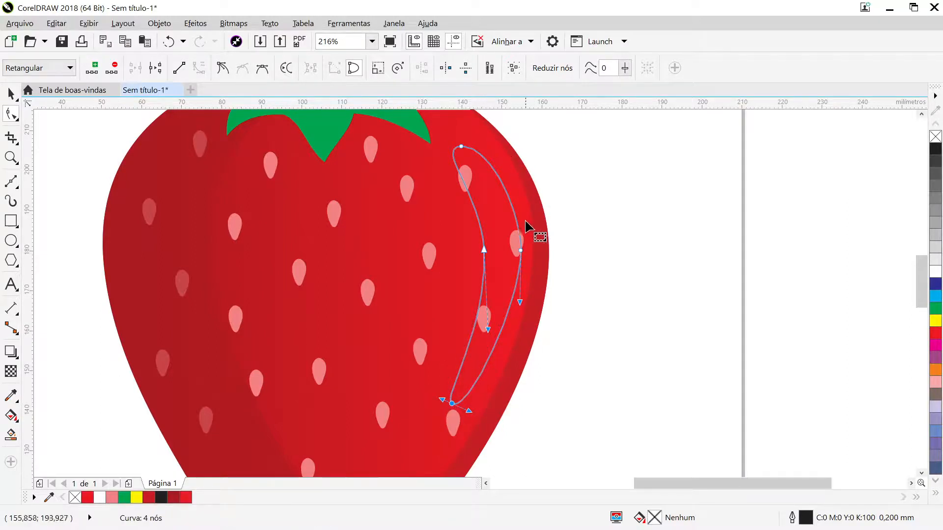
mouse_move(521, 251)
left_mouse_down()
mouse_move(520, 264)
mouse_move(511, 251)
left_mouse_up()
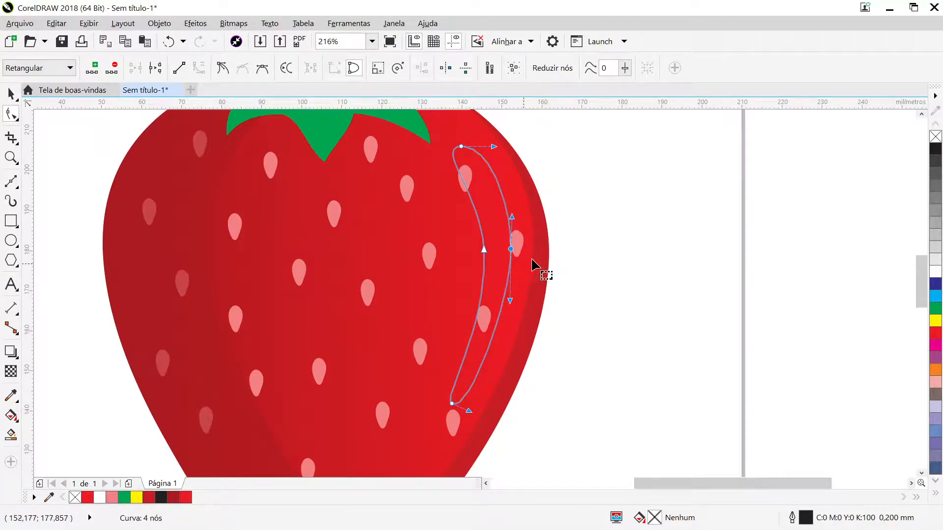
left_click(9, 94)
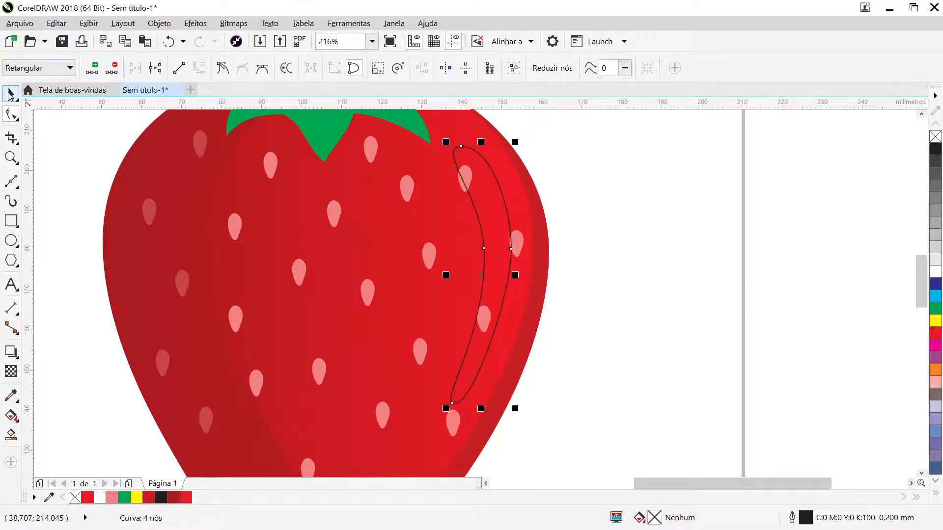
left_click(678, 253)
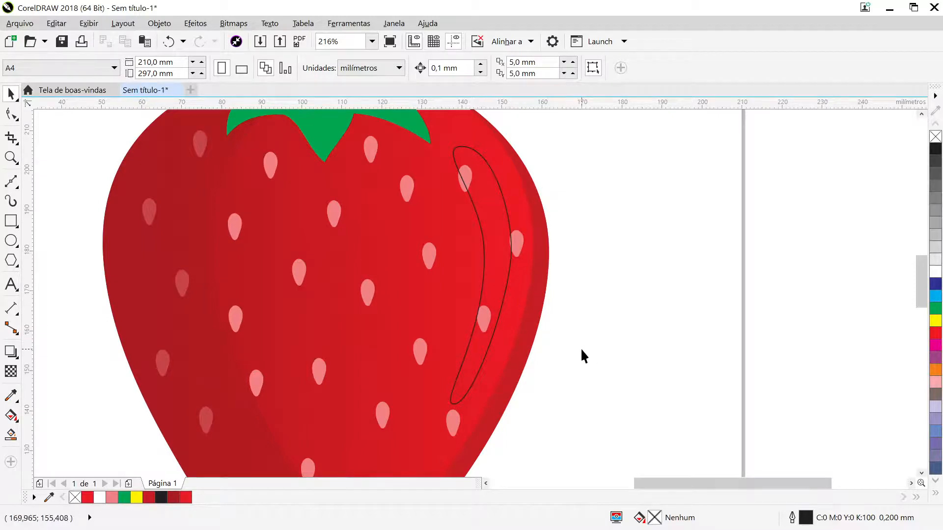
key("F3")
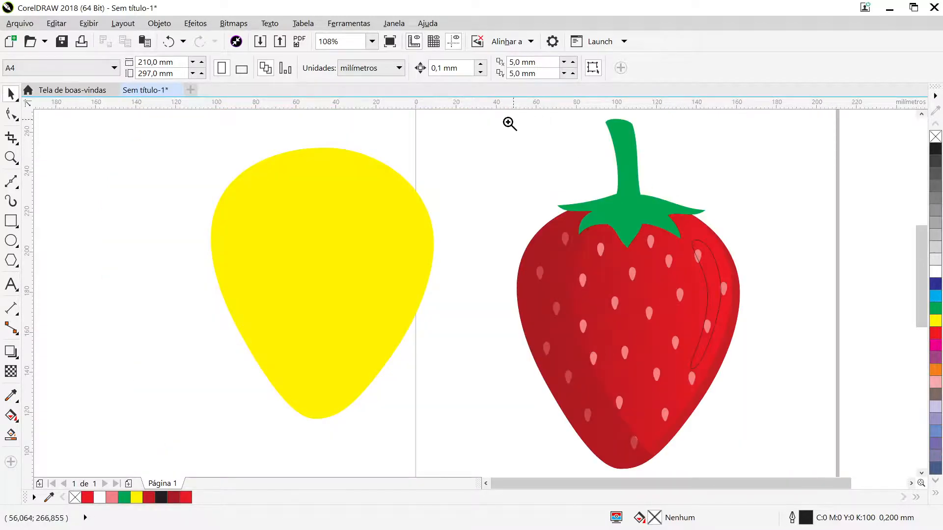
left_click_drag(571, 185, 767, 432)
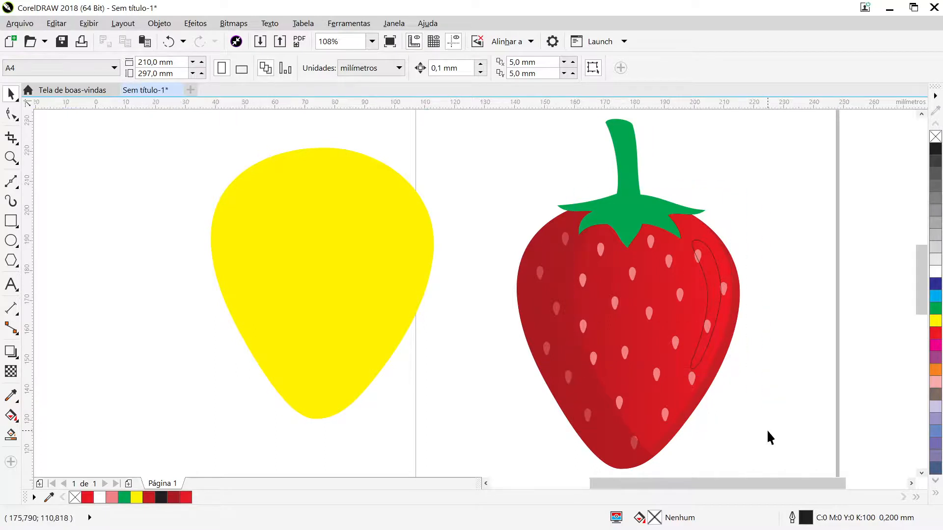
- Fill the curved highlight shape with white and remove its outline
key("F3")
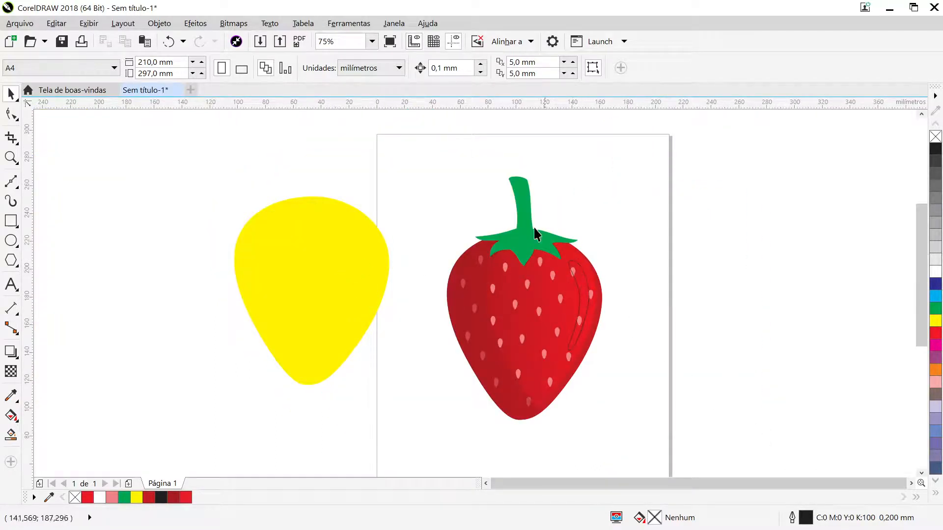
left_click_drag(419, 148, 640, 447)
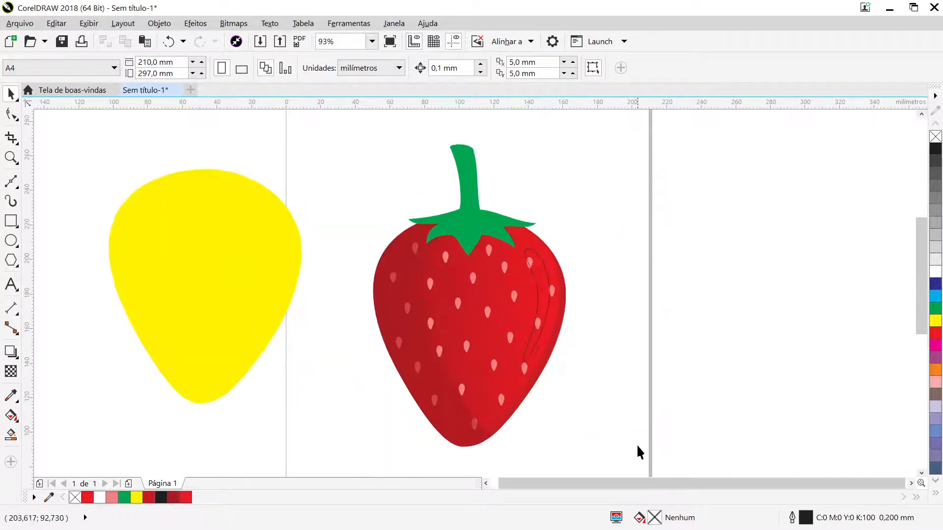
left_click(533, 258)
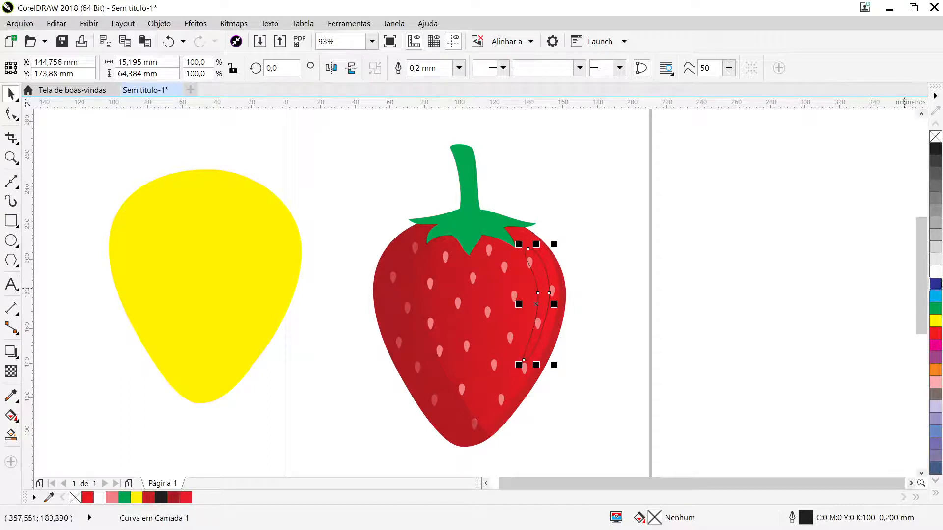
left_click(935, 273)
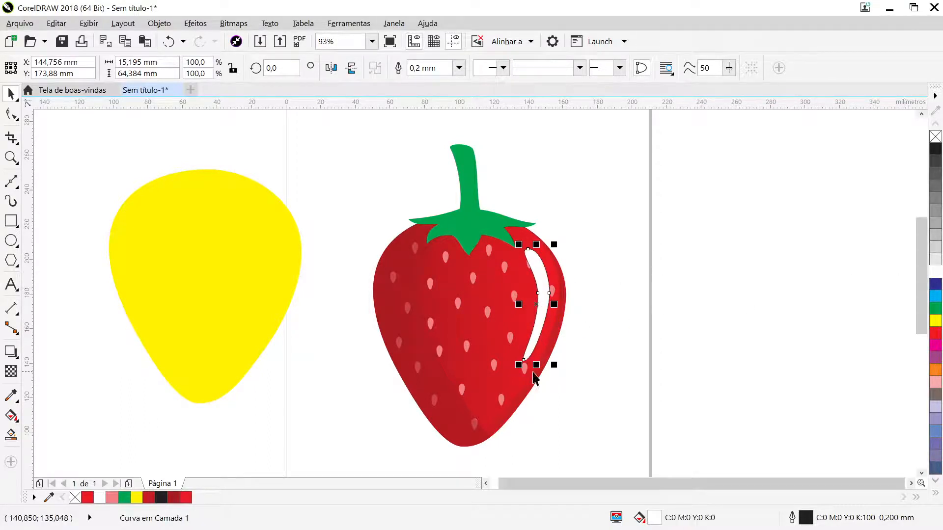
right_click(935, 137)
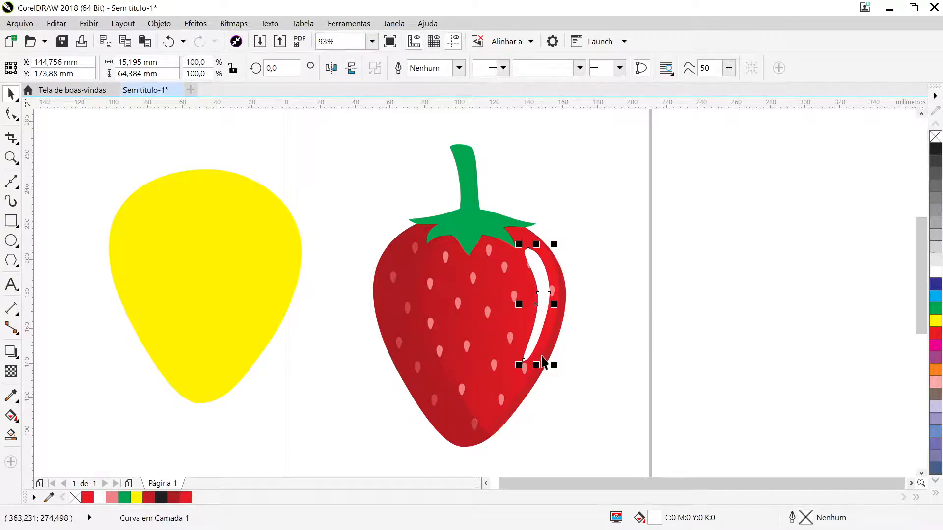
- Apply a uniform transparency of 70 to the white highlight
left_click(10, 415)
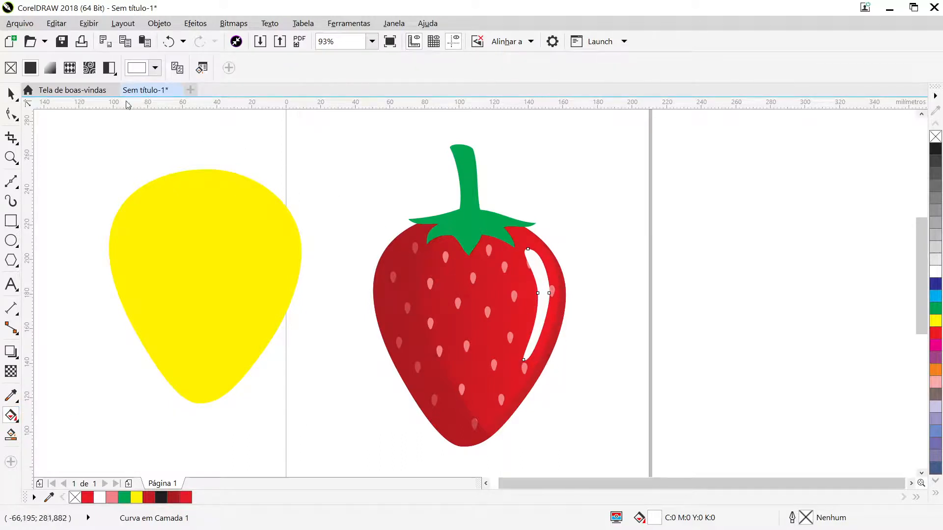
left_click(11, 372)
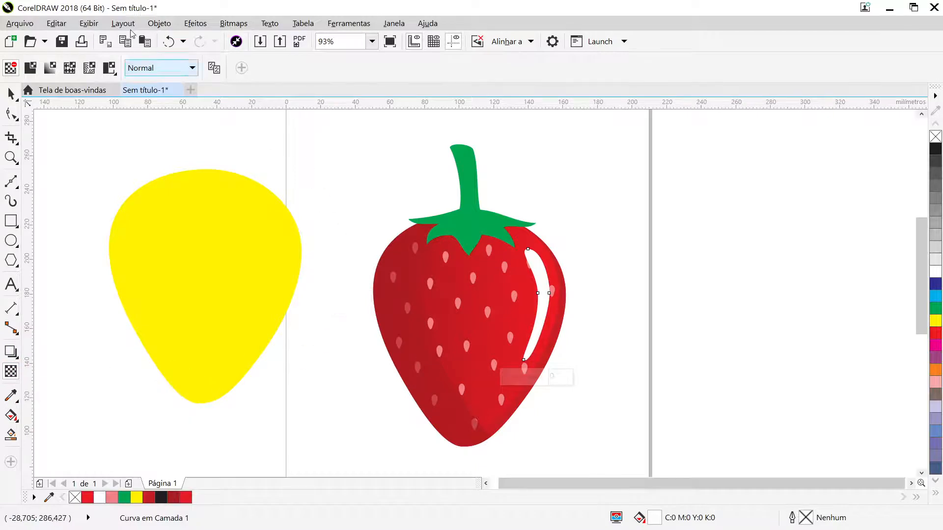
left_click(30, 69)
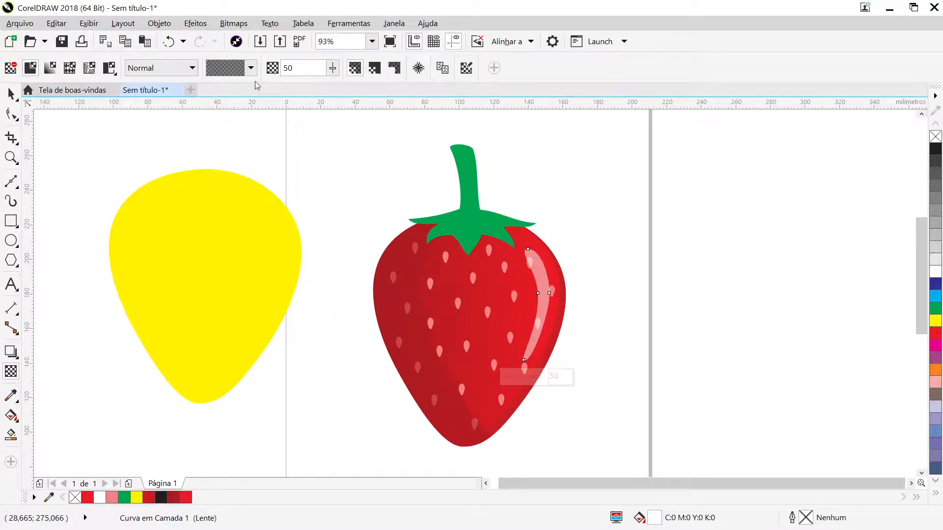
double_click(291, 68)
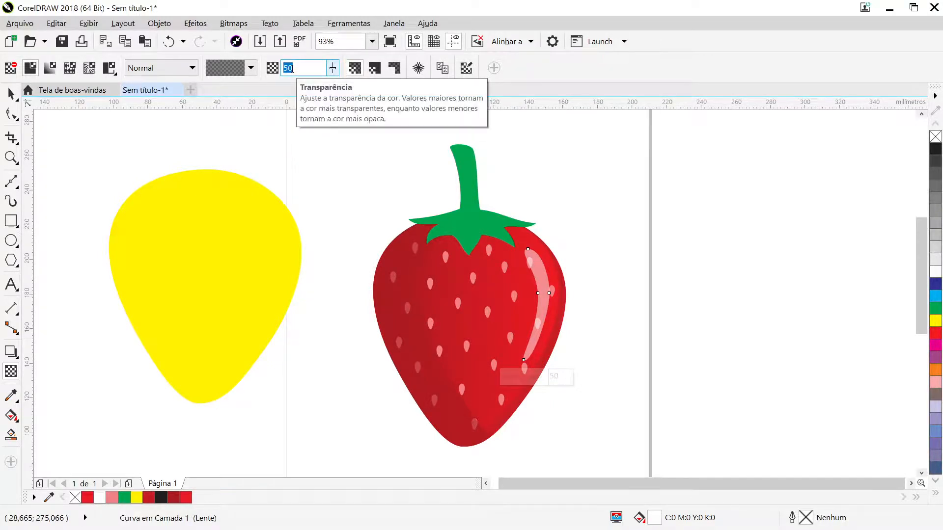
key("Return")
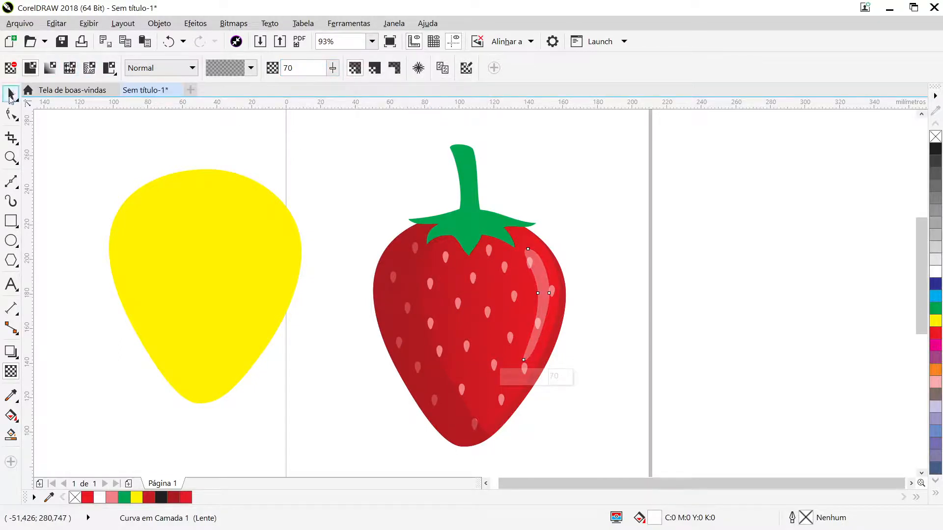
- Move the highlight outward so it sits closer to the strawberry's right edge
left_click(11, 93)
left_click(560, 241)
mouse_move(542, 299)
left_mouse_down()
mouse_move(552, 295)
mouse_move(537, 293)
left_mouse_up()
left_click(633, 299)
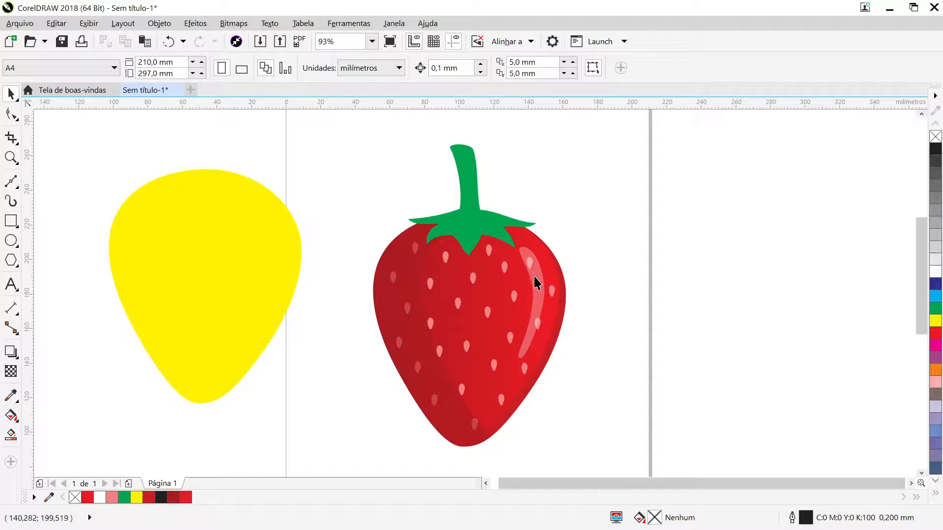
left_click(540, 293)
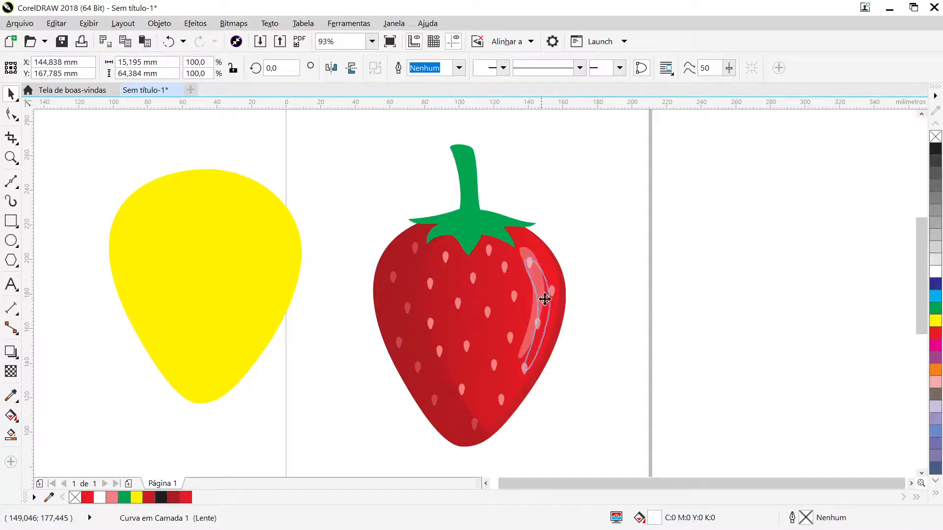
left_click(599, 297)
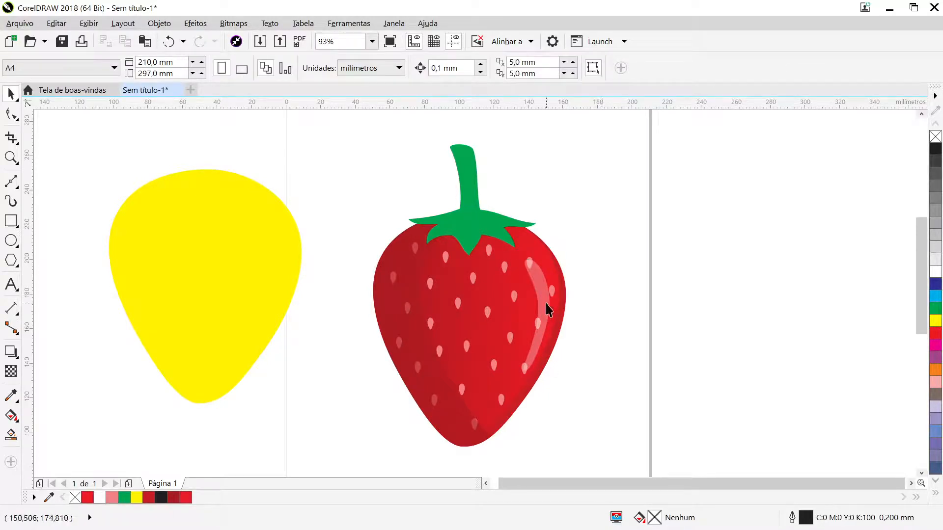
mouse_move(546, 303)
left_mouse_down()
mouse_move(548, 314)
mouse_move(546, 289)
left_mouse_up()
left_click(621, 286)
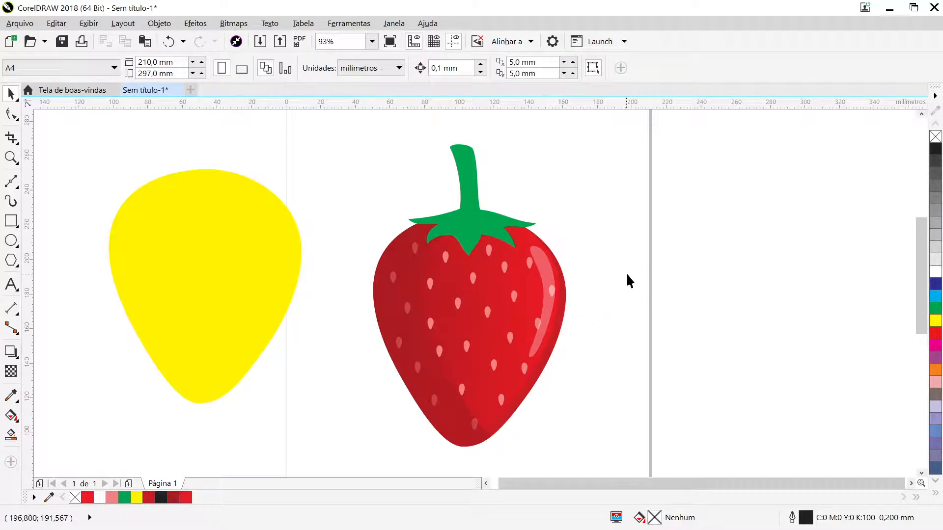
- Enlarge the highlight proportionally to about 16 × 68 mm, extending it toward its lower end
left_click(552, 285)
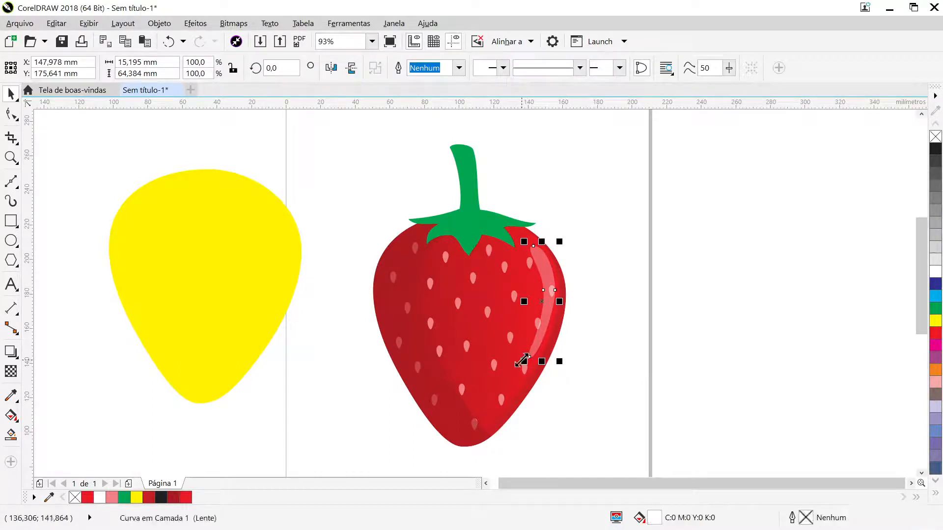
left_click_drag(524, 362, 505, 369)
left_click(591, 329)
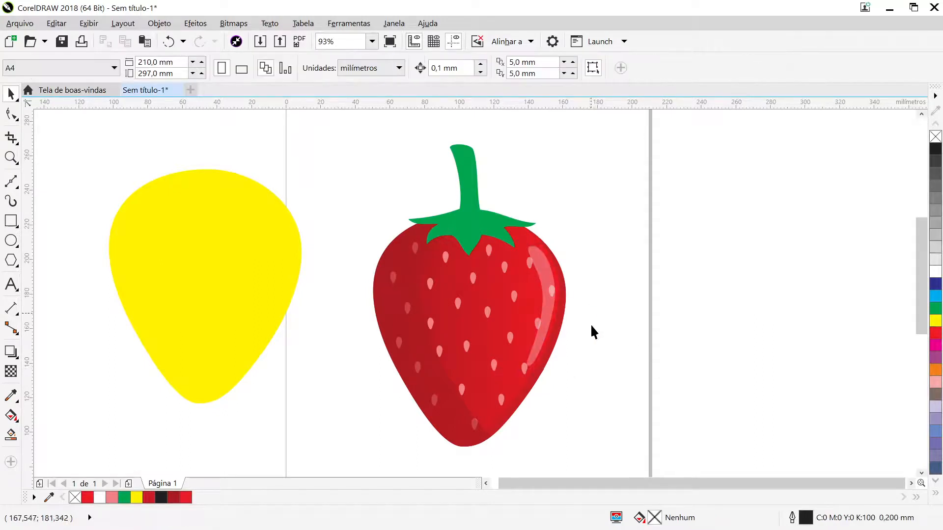
left_click(547, 315)
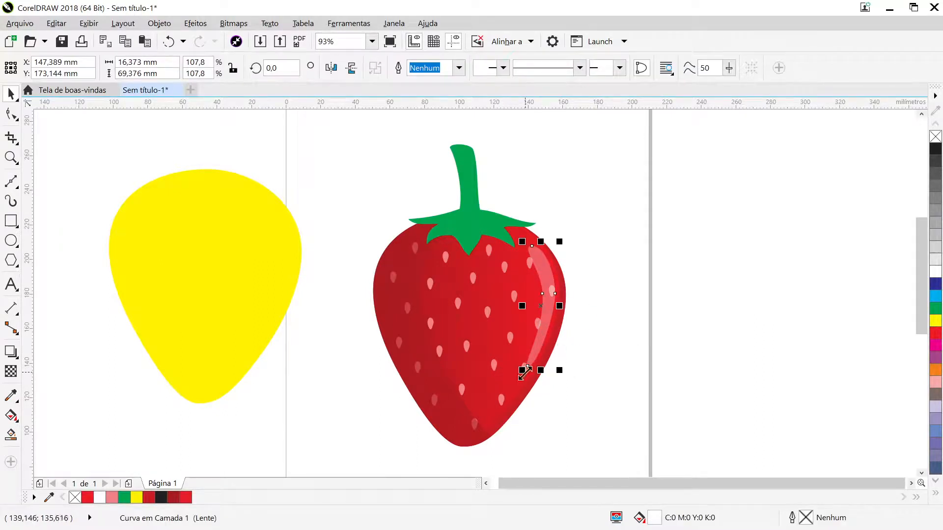
mouse_move(523, 372)
left_mouse_down()
mouse_move(530, 365)
mouse_move(525, 371)
left_mouse_up()
left_click(621, 344)
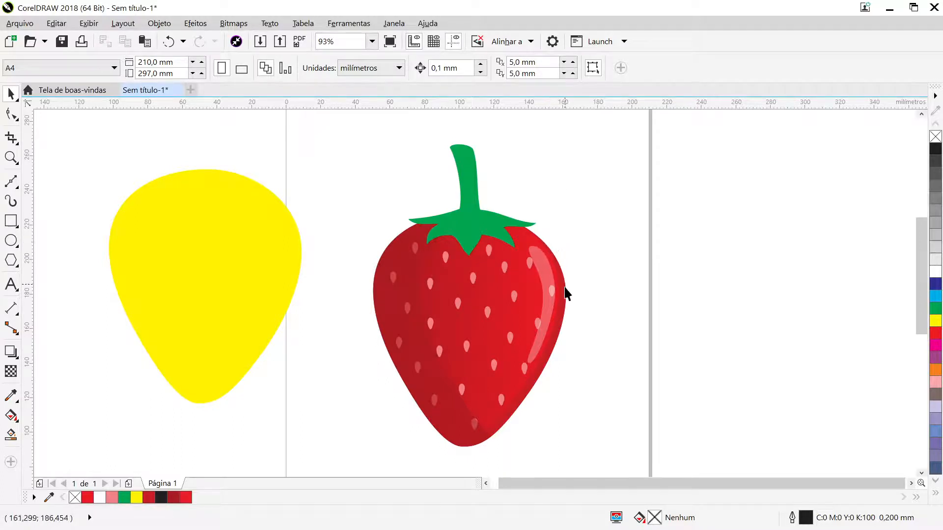
- Try the enlarged highlight farther inside the strawberry, and settle it slightly inward from the right edge at about X 146, Y 173 mm
left_click(544, 317)
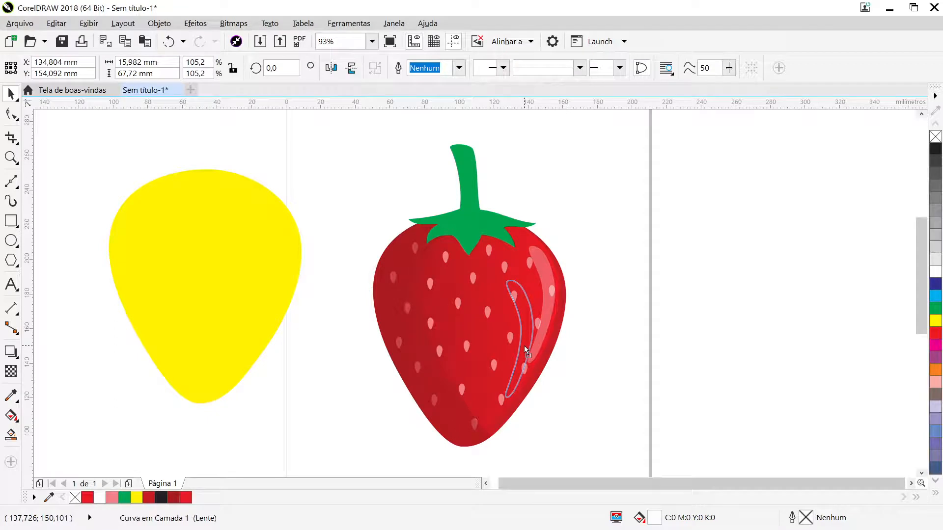
left_click_drag(525, 349, 526, 347)
left_click(579, 349)
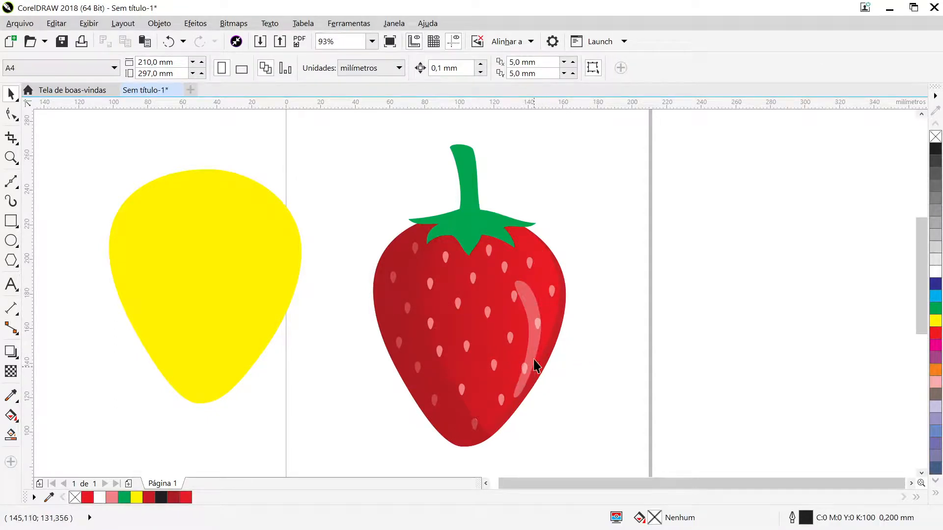
left_click_drag(530, 336, 521, 328)
left_click(584, 356)
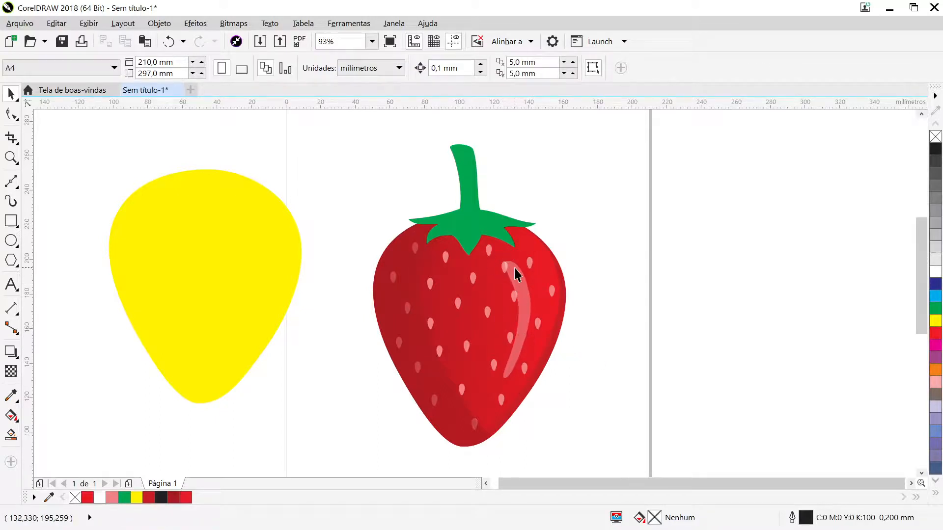
left_click(543, 313)
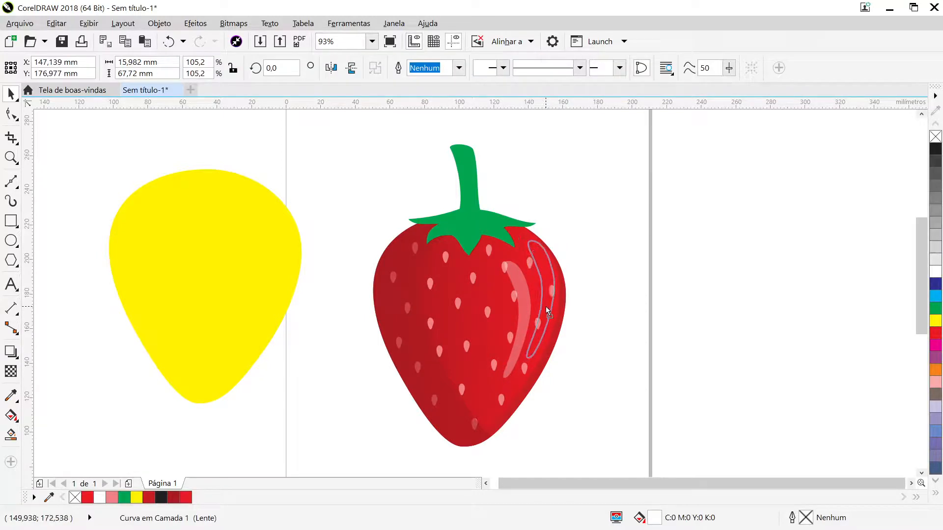
left_click_drag(544, 313, 544, 313)
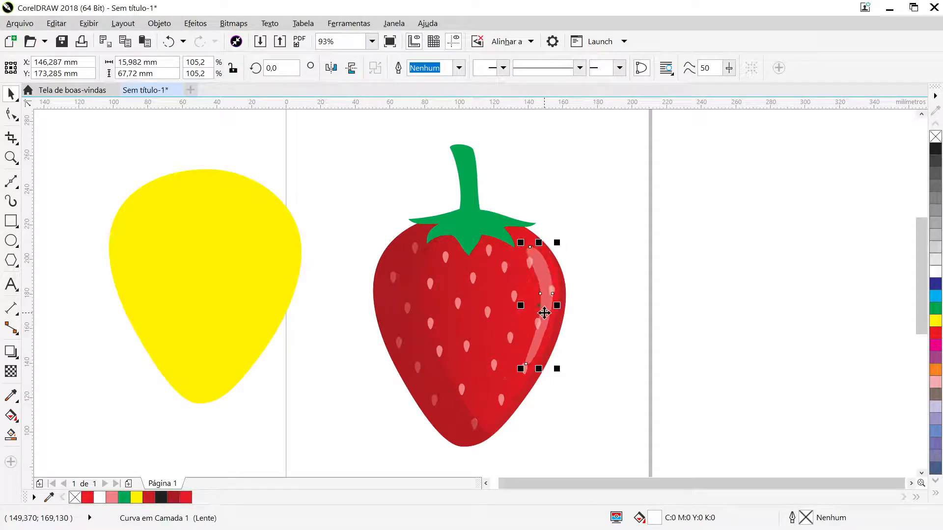
left_click(611, 305)
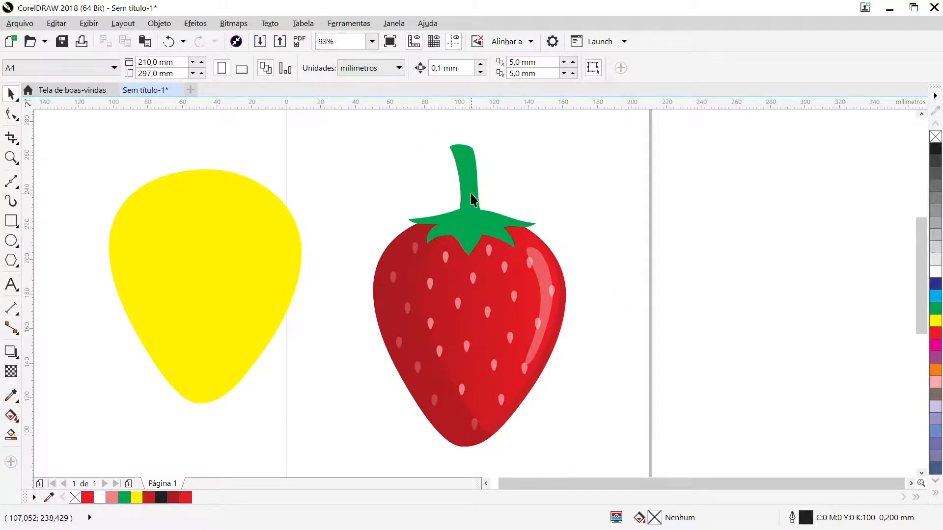
- Draw a closed five-sided Bézier outline about 61 × 64 mm over the left half of the green stem and leaves
scroll(471, 193, "up", 2)
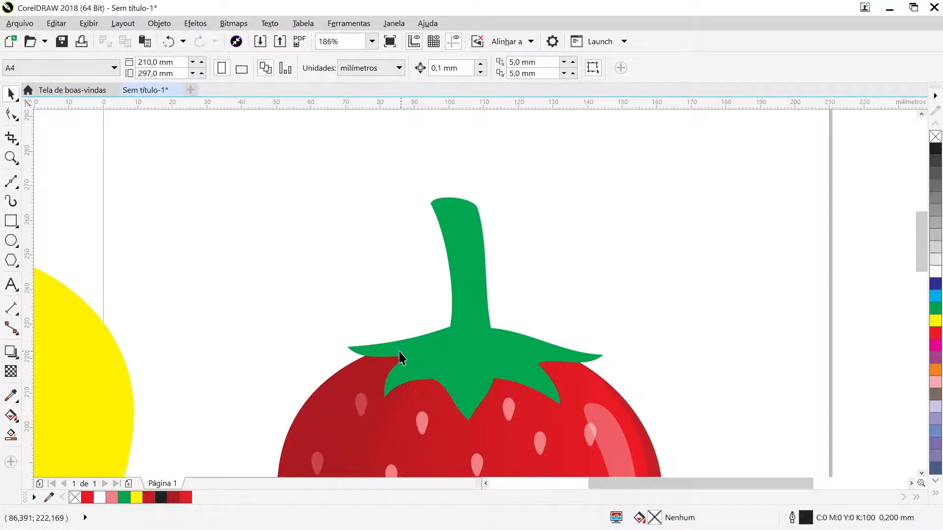
left_click(435, 348)
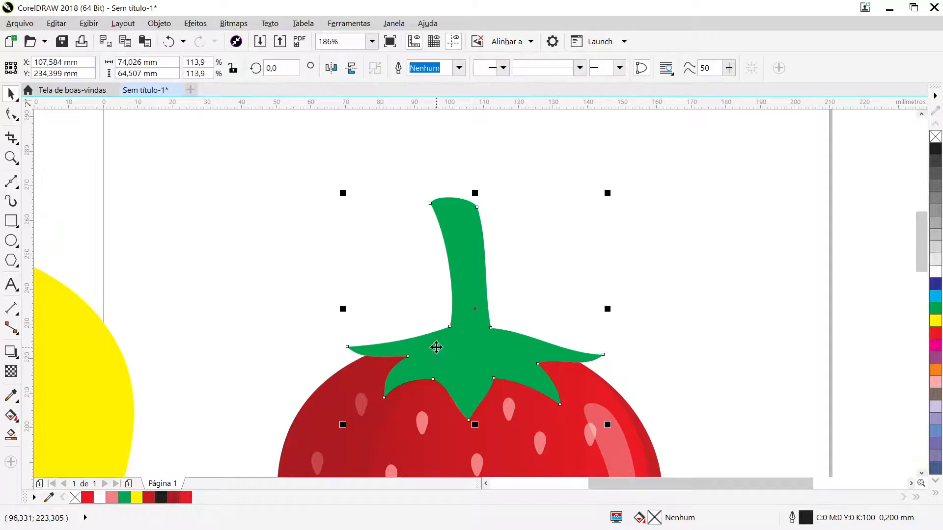
left_click(699, 242)
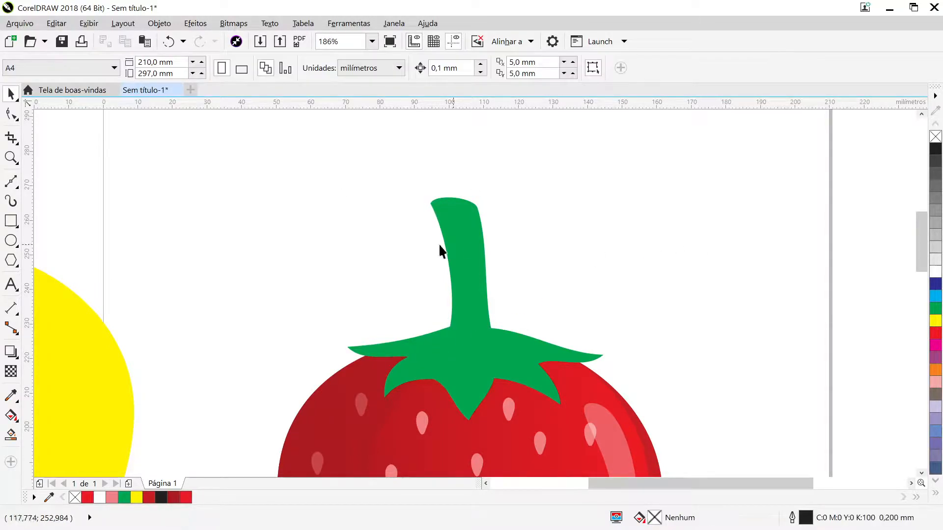
left_click(11, 117)
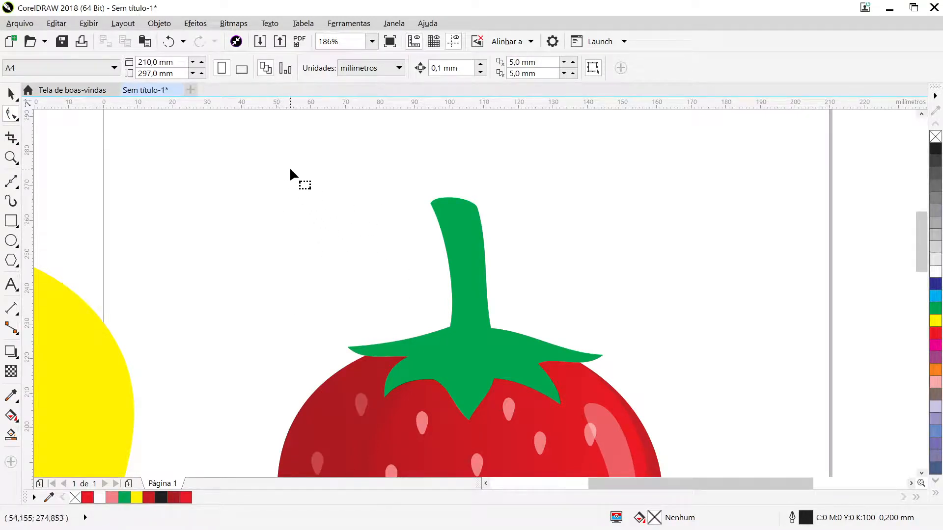
left_click(10, 182)
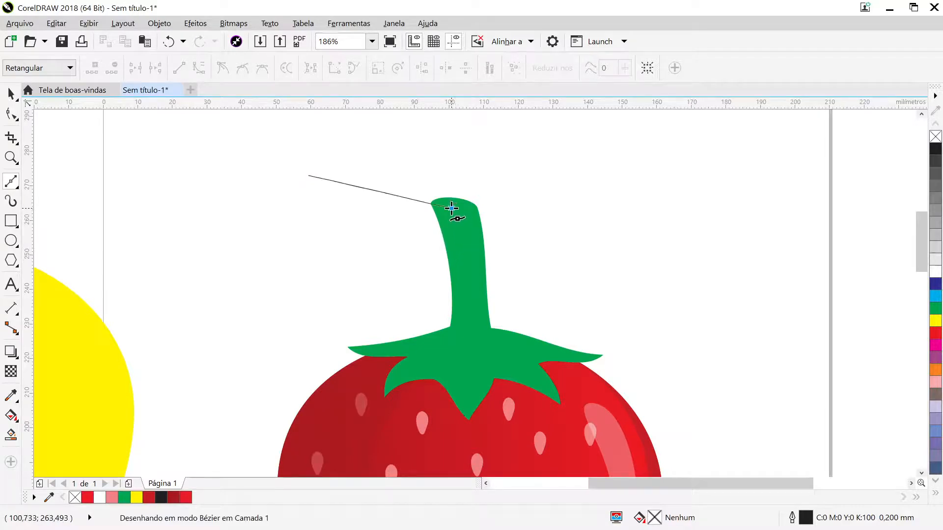
left_click(451, 208)
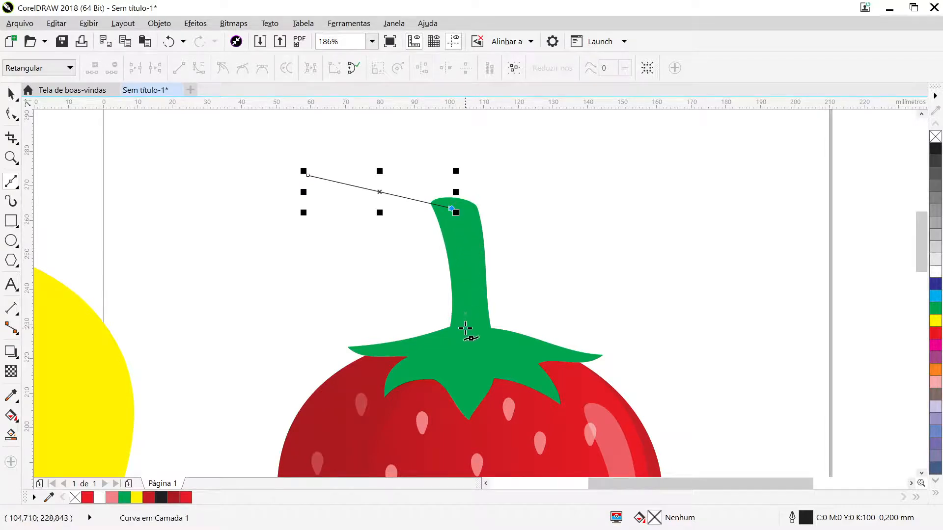
left_click(464, 329)
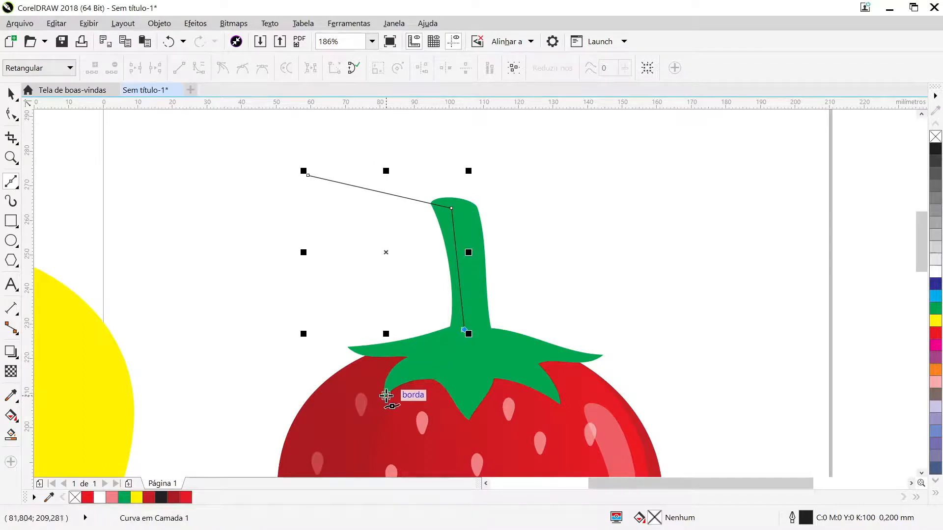
left_click(385, 396)
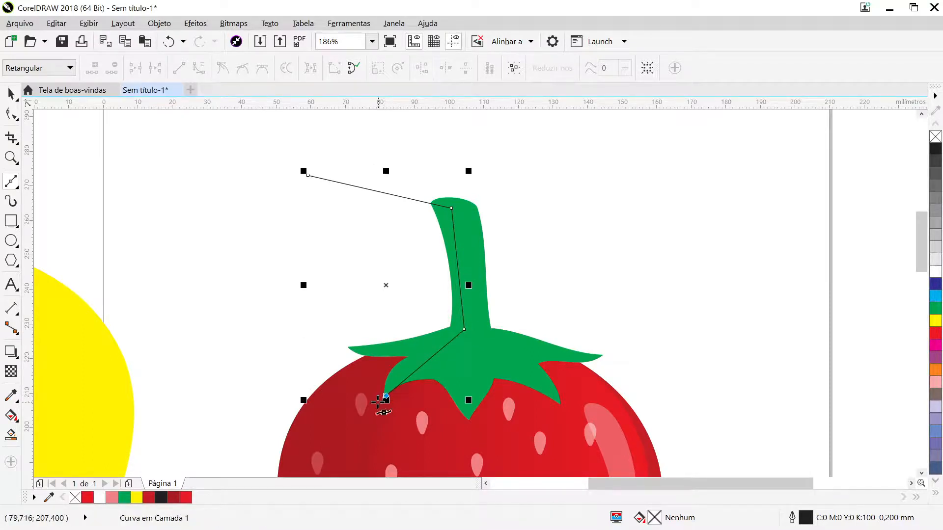
left_click(254, 391)
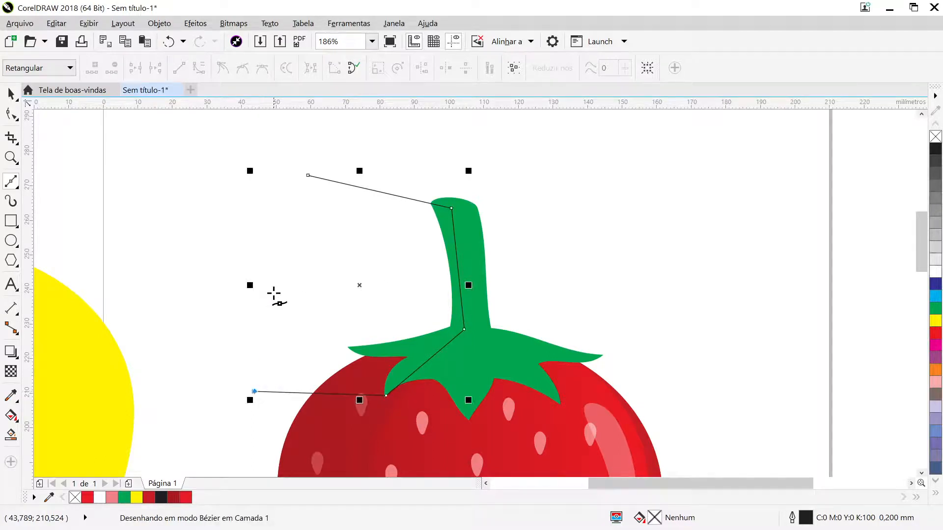
left_click(307, 175)
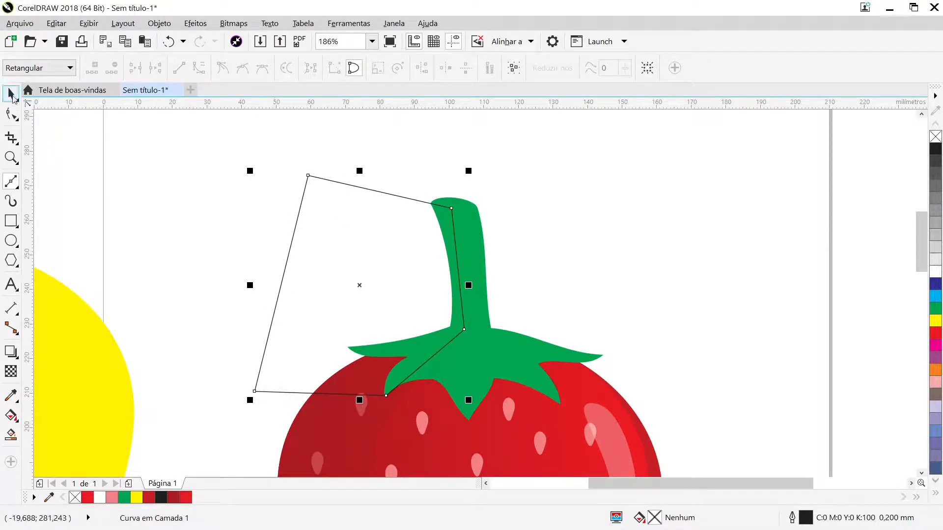
- Intersect the five-sided outline with the green stem and leaves, and move the outline clear of the strawberry toward the upper left
left_click(11, 93)
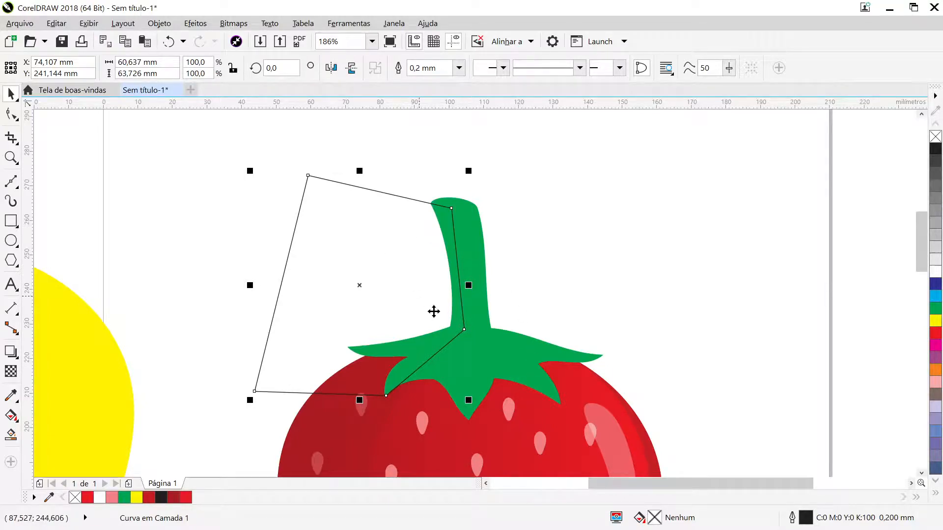
left_click(505, 349, "shift")
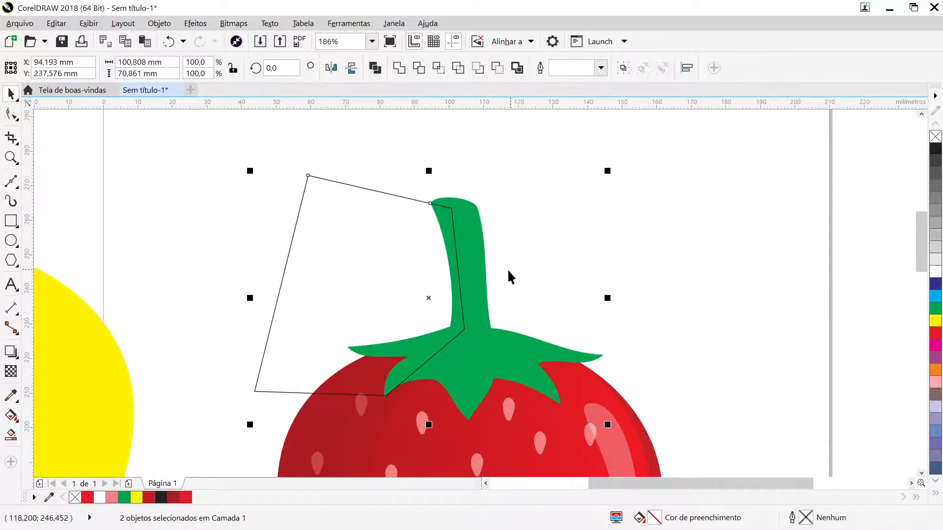
left_click(438, 68)
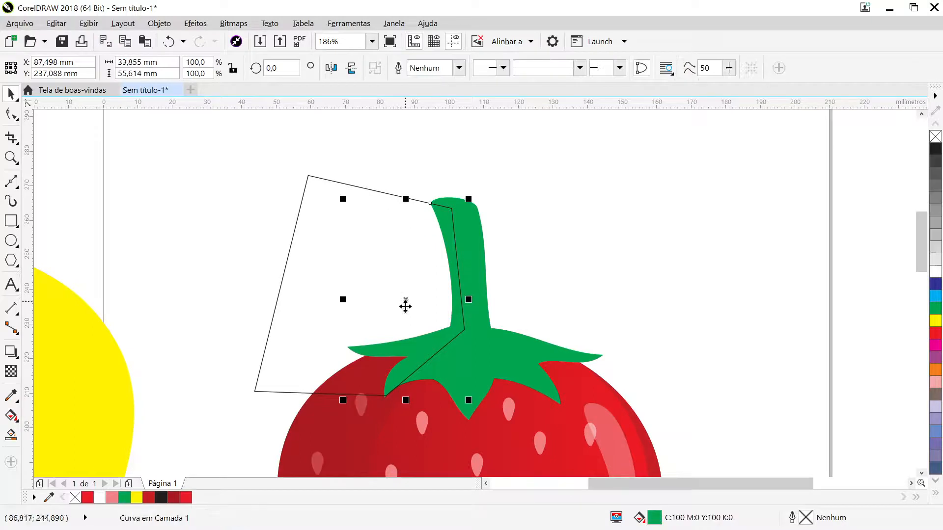
left_click(313, 300)
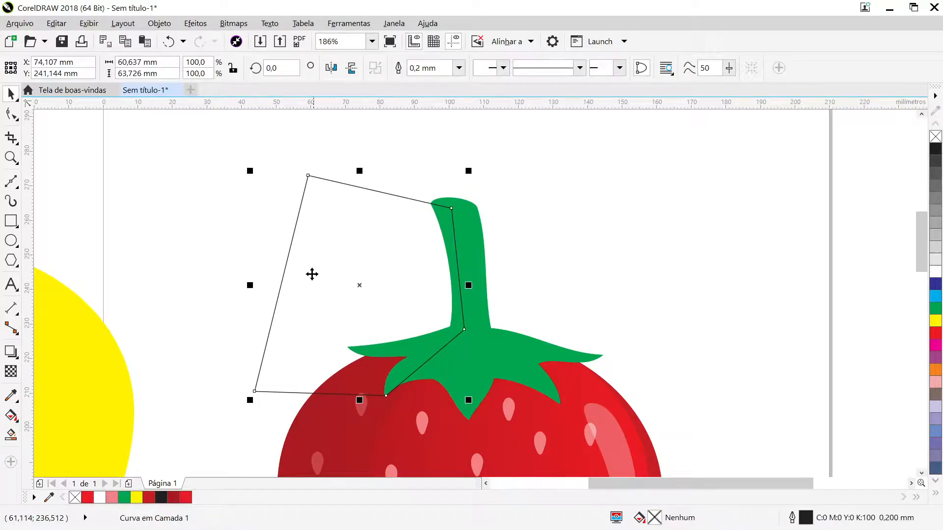
left_click_drag(305, 290, 137, 246)
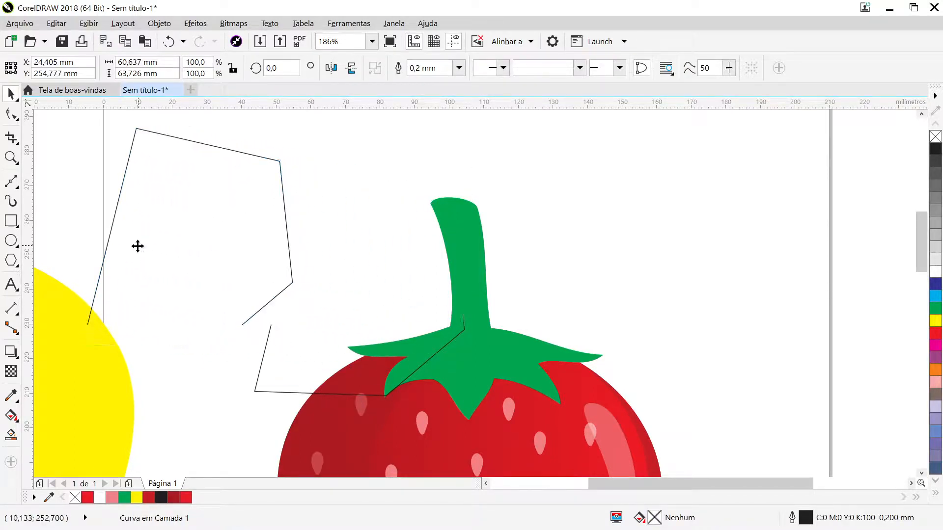
- Fill the intersected piece on the left half of the stem and leaves with yellow, C0 M0 Y100 K0
left_click(455, 298)
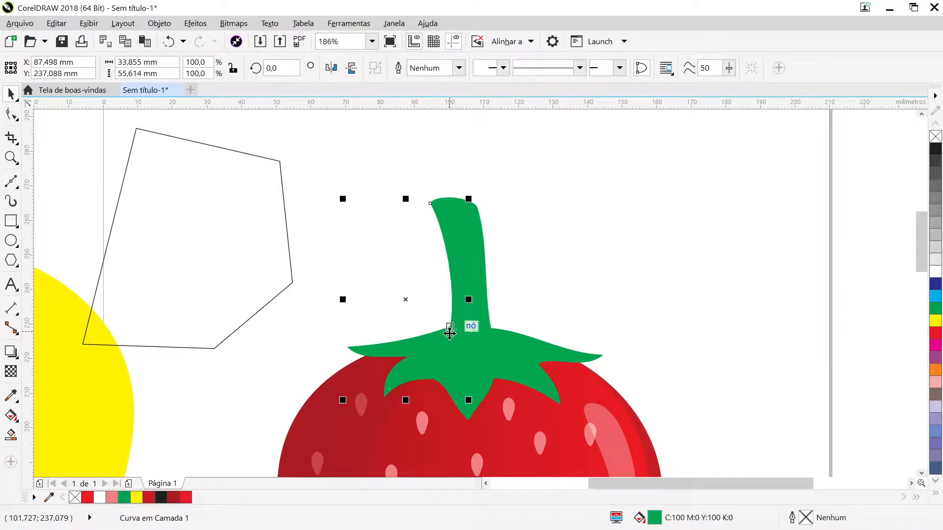
left_click(936, 322)
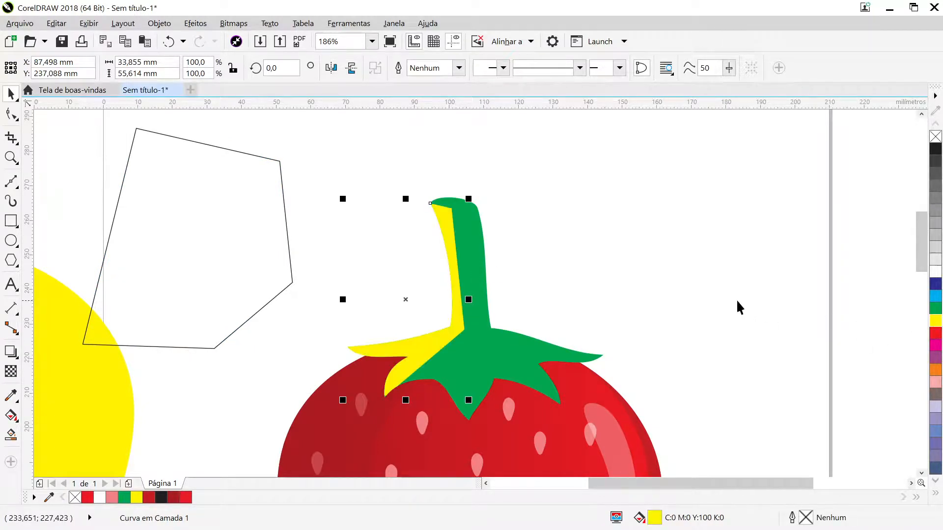
left_click(663, 301)
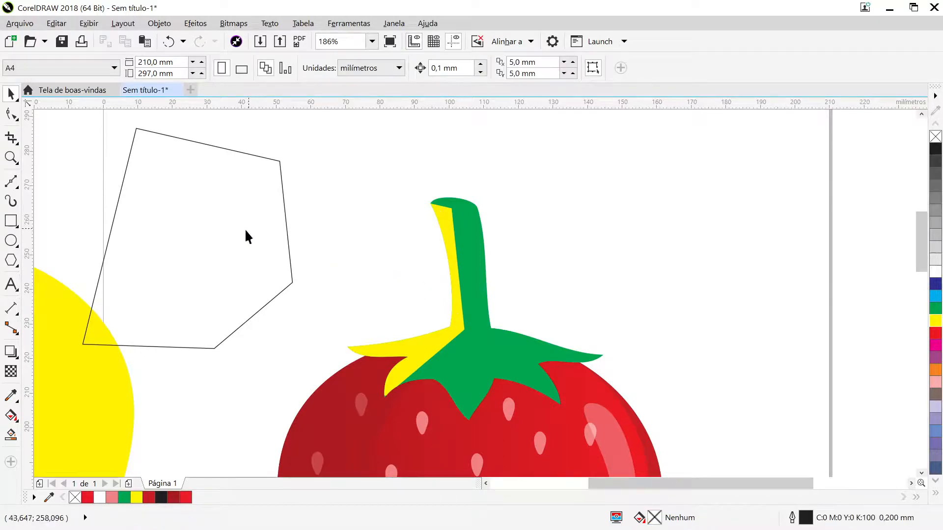
- Shift the loose outline to about X 35, Y 255 mm, and undo a trial move of the yellow piece away from the stem
left_click_drag(245, 236, 275, 239)
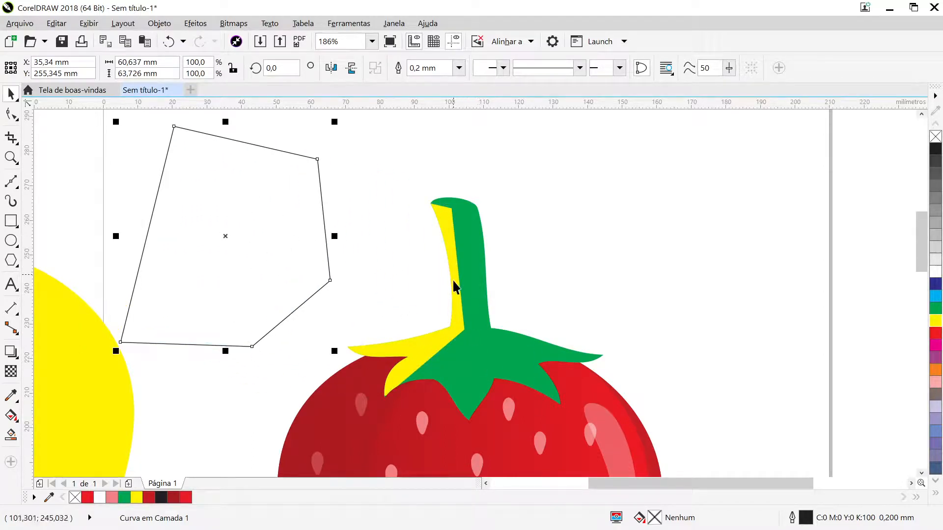
left_click_drag(436, 348, 690, 282)
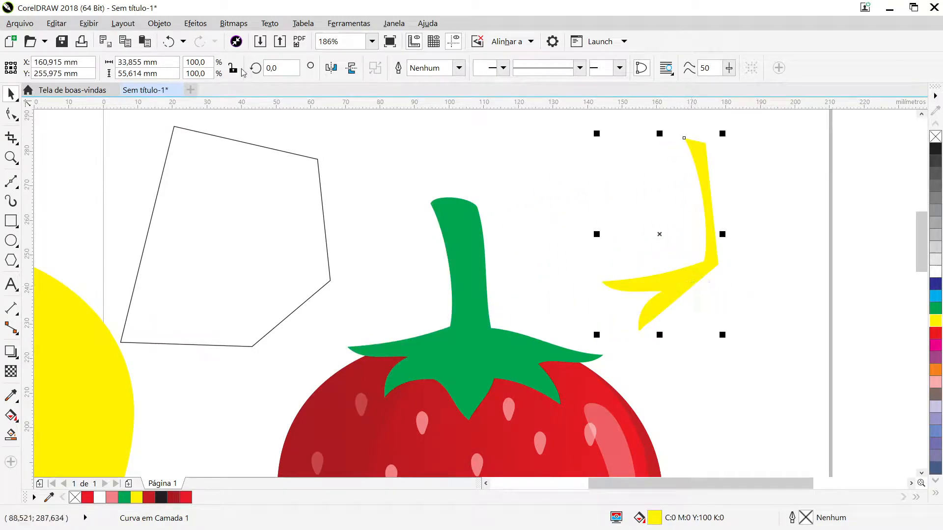
left_click(168, 43)
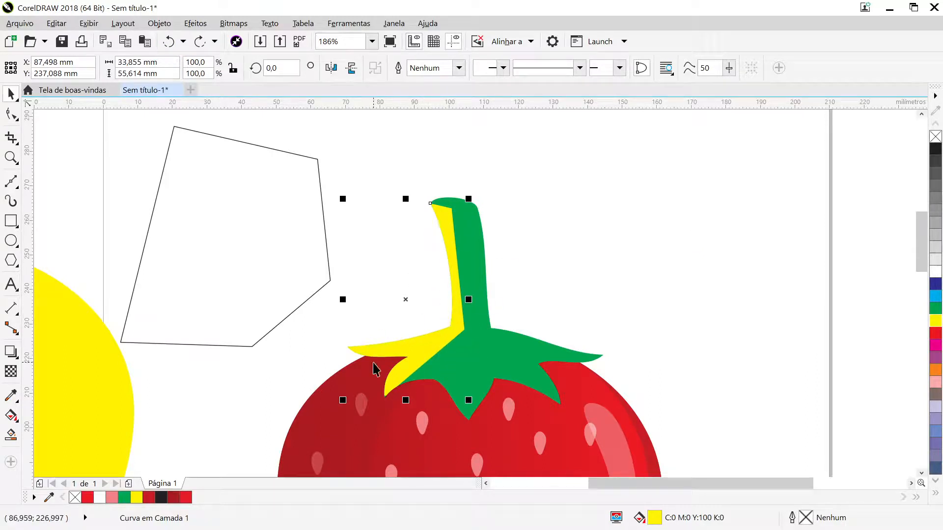
- Fill the left-side shading piece on the stem and leaves with dark green, C97 M32 Y100 K26
left_click(936, 314)
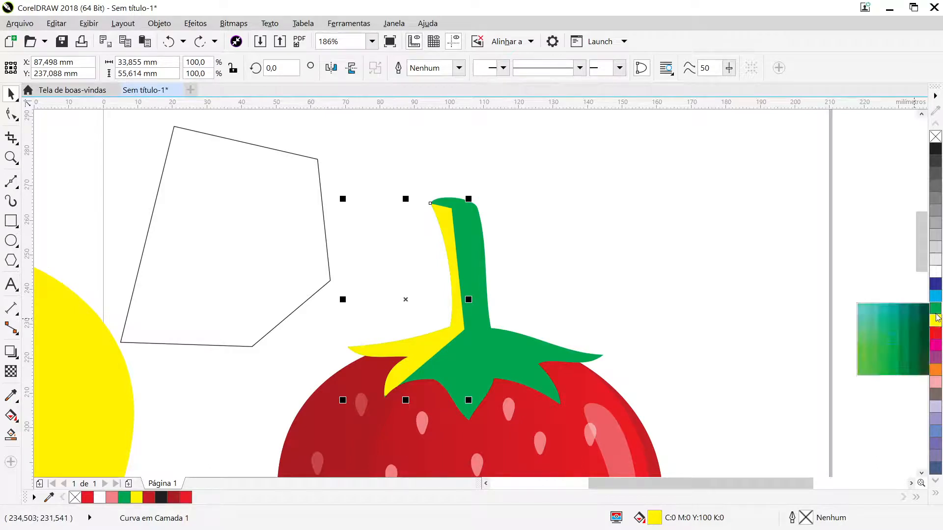
left_click(916, 340)
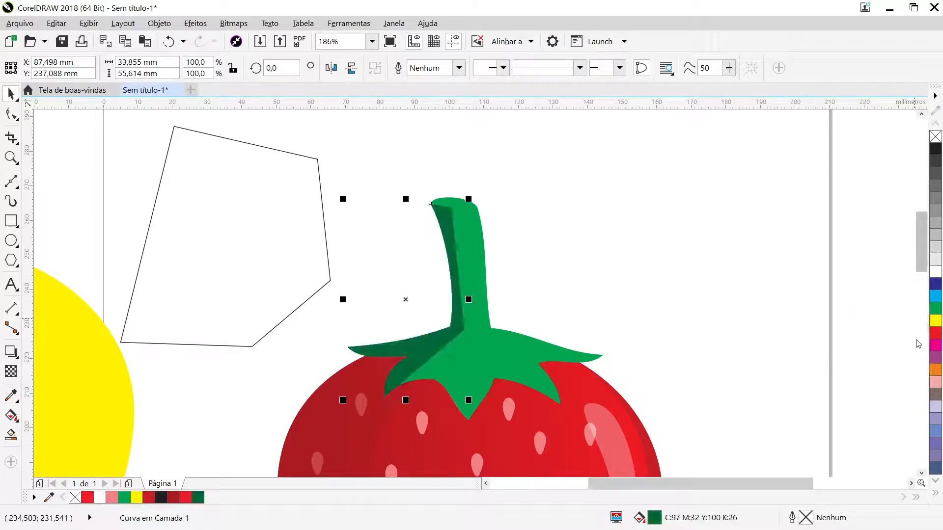
left_click(707, 313)
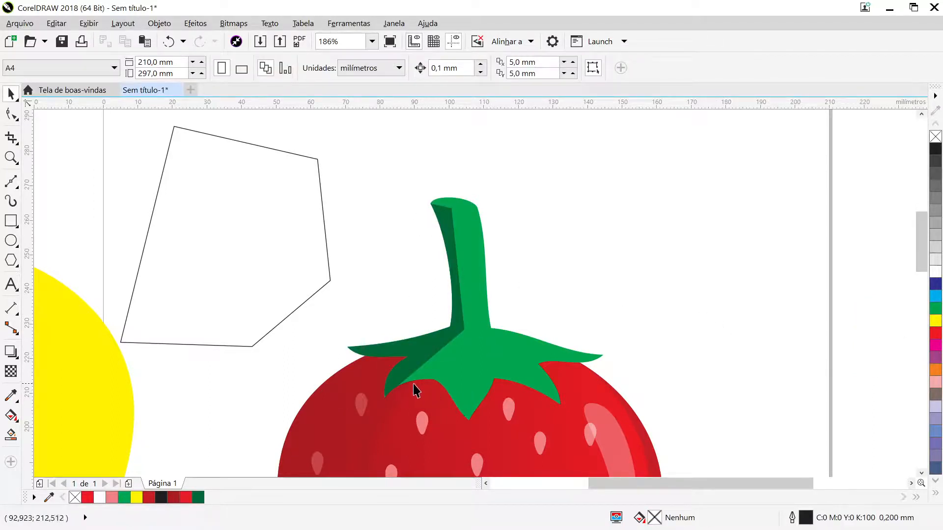
- Convert the straight right edge of the stem shading to a curve and bow it slightly outward
scroll(460, 285, "up", 1)
left_click(461, 289)
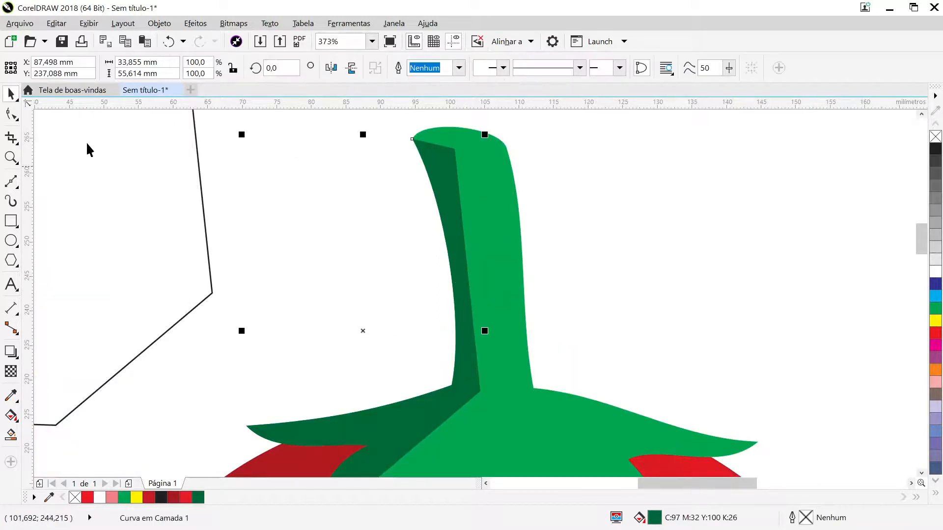
left_click(11, 114)
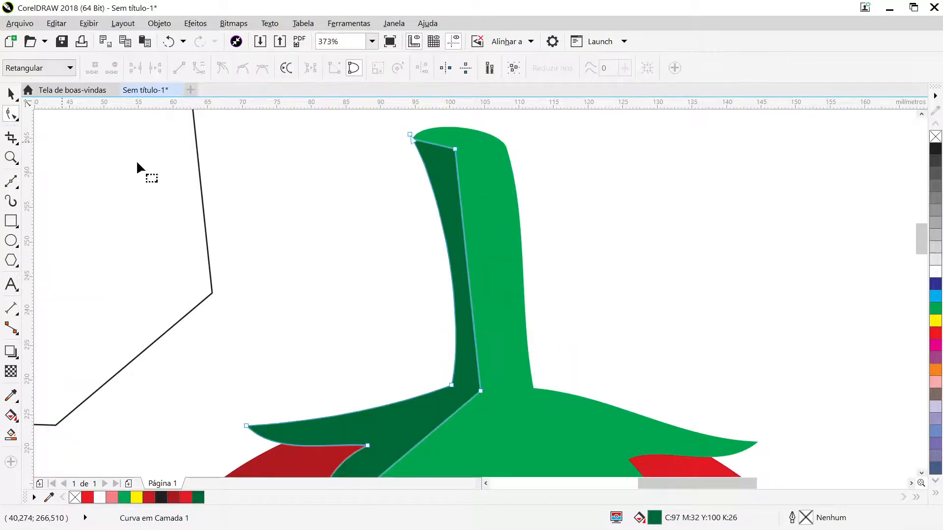
left_click(466, 264)
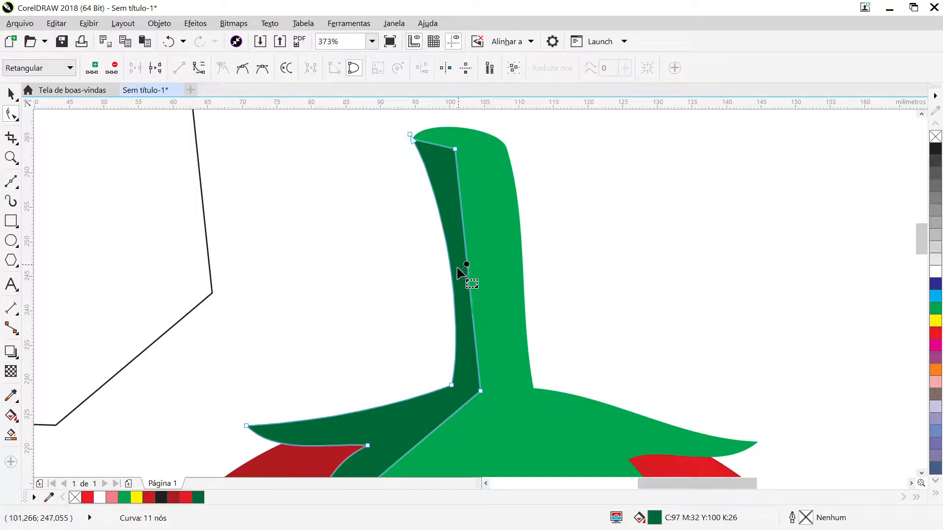
left_click(198, 68)
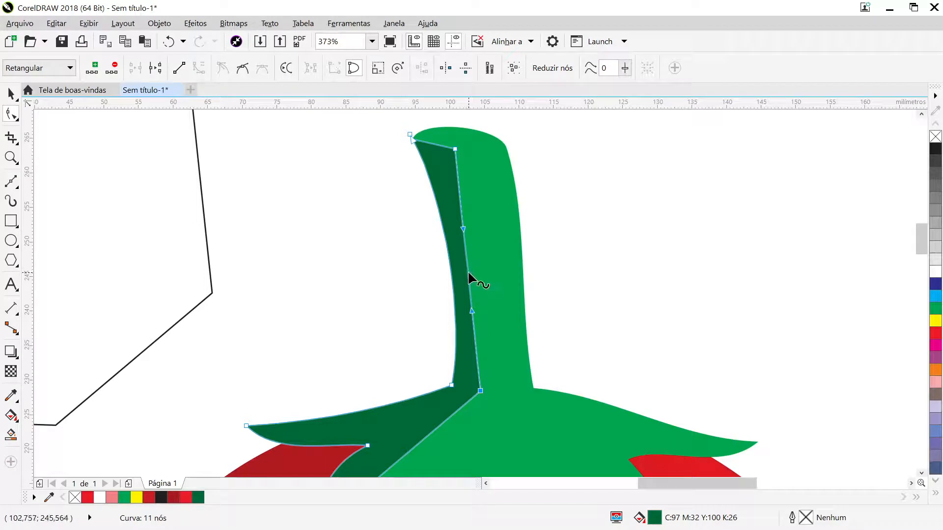
left_click_drag(468, 273, 475, 274)
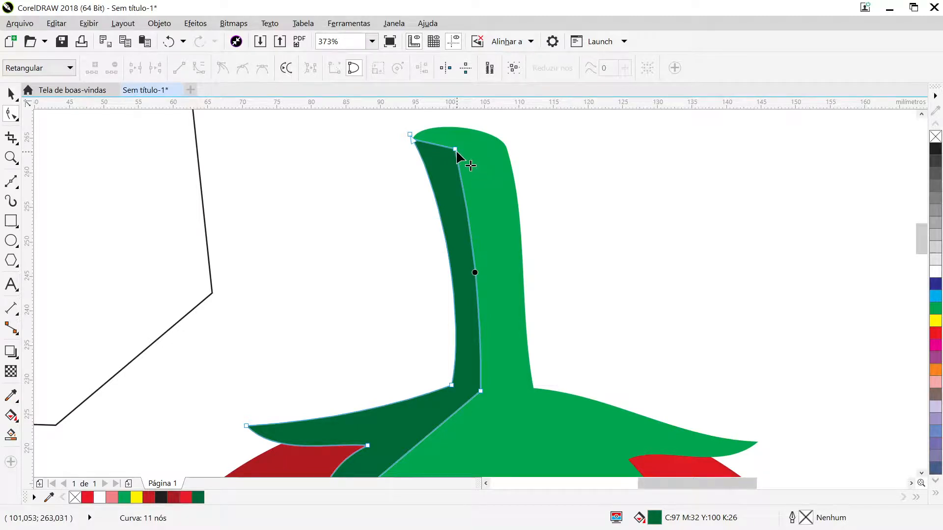
- Narrow the stem shading by moving its upper and lower right nodes inward, and adjust the edge's curvature to follow the stem
left_click_drag(455, 151, 448, 152)
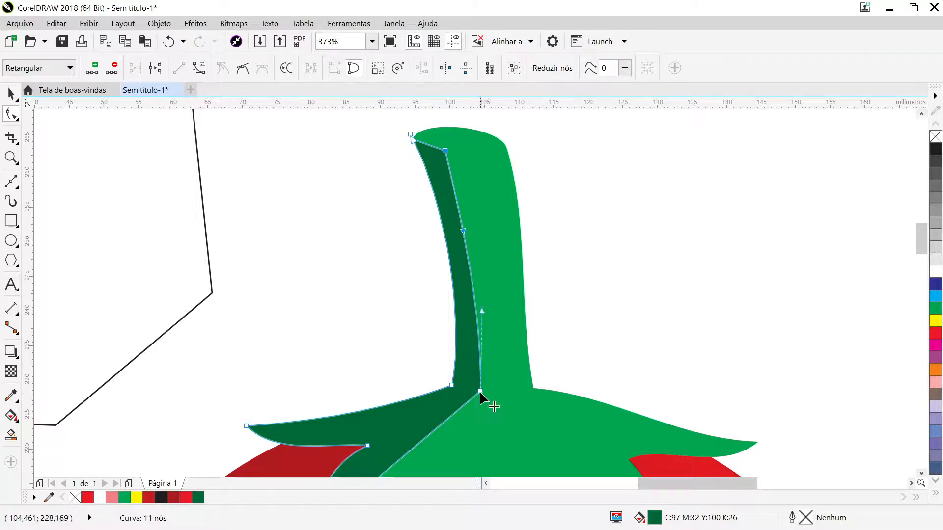
left_click_drag(480, 391, 465, 389)
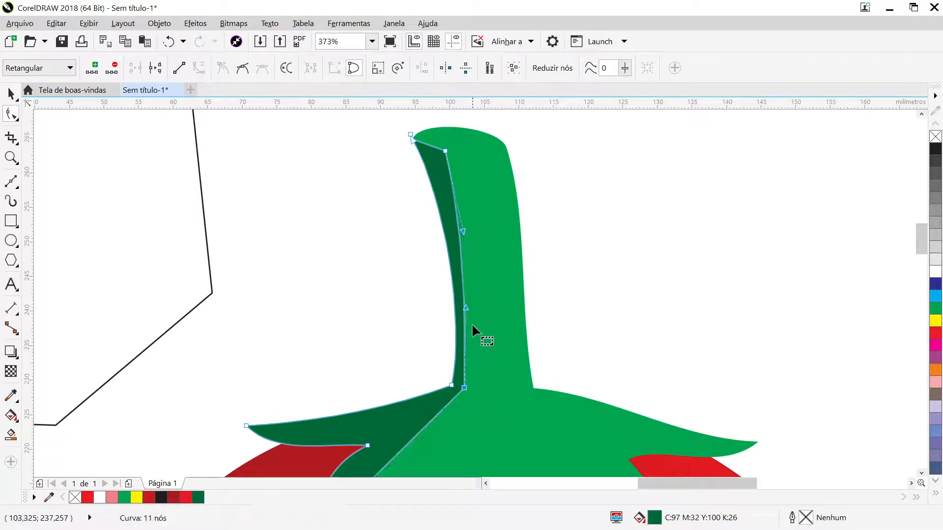
left_click_drag(466, 307, 472, 318)
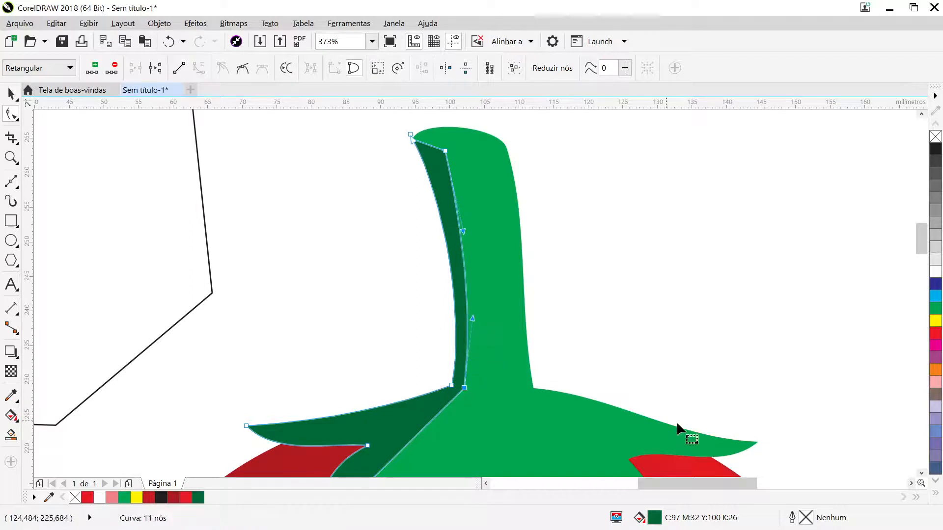
- Smooth the shading's lower leaf edge by removing its middle node, and shift the corner node at the stem base slightly outward
scroll(921, 479, "down", 3)
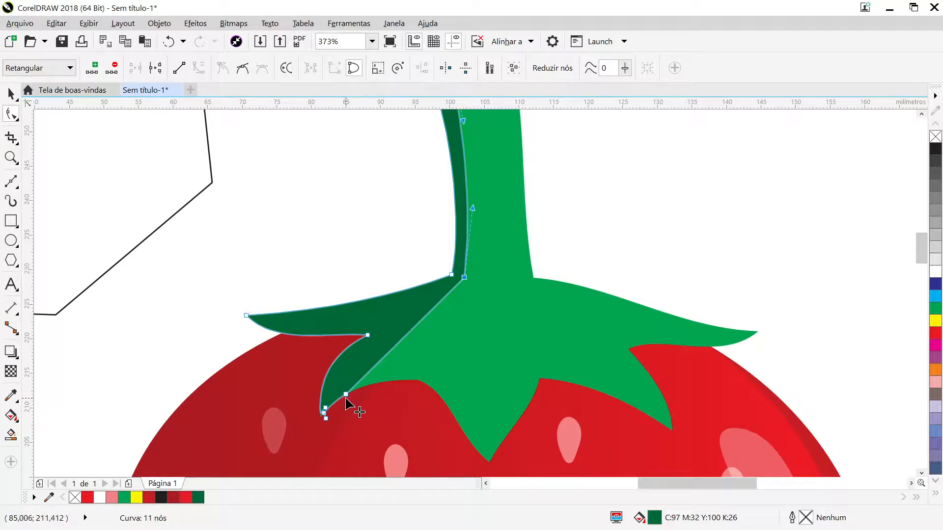
left_click_drag(345, 396, 350, 375)
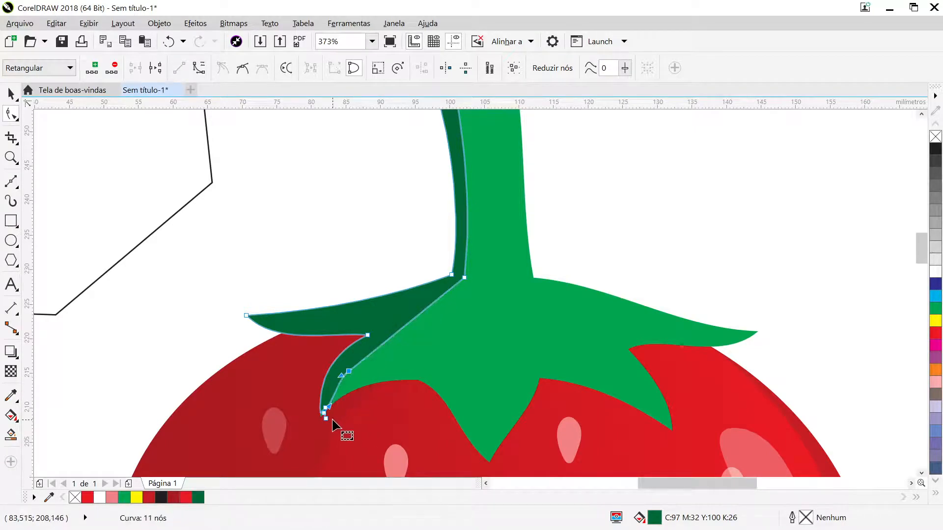
left_click_drag(329, 406, 330, 393)
double_click(348, 372)
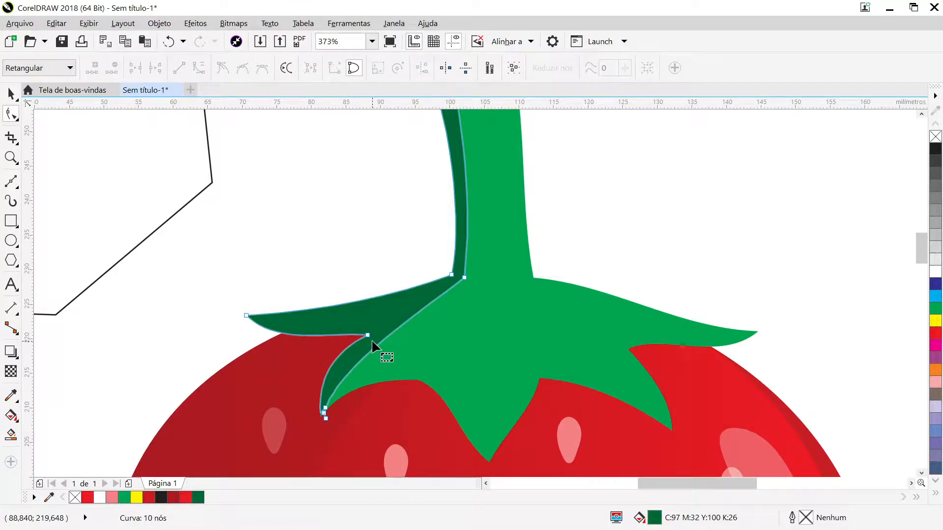
left_click(462, 278)
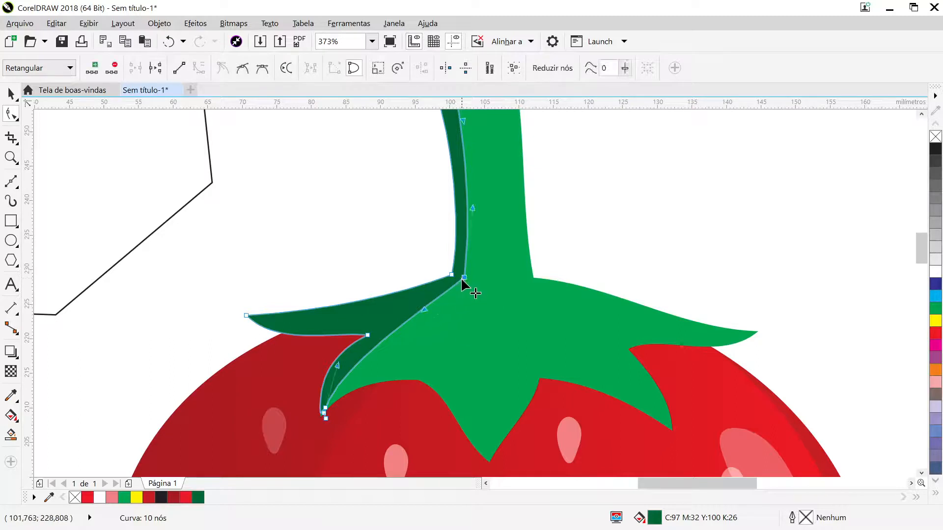
left_click_drag(423, 308, 467, 282)
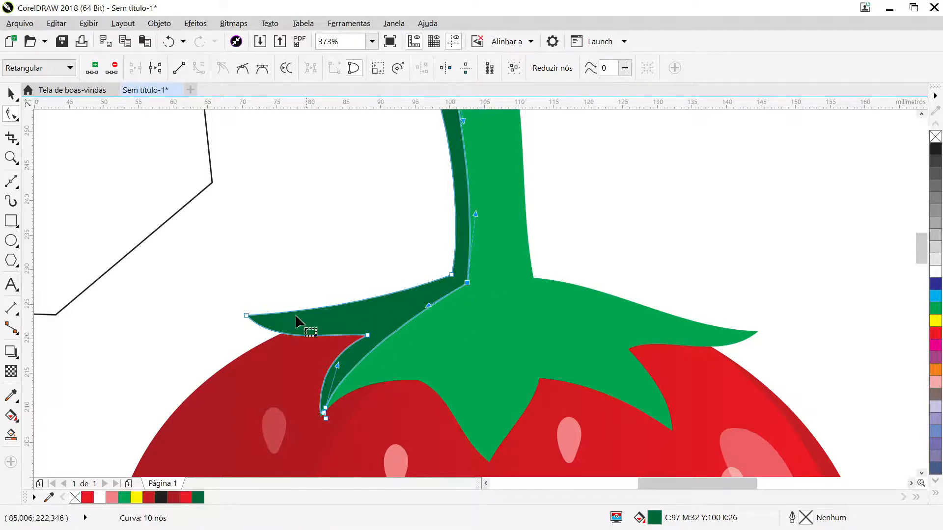
- Bring the shading's end node onto the lower left leaf tip and delete the two extra nodes beside it
scroll(351, 421, "up", 1)
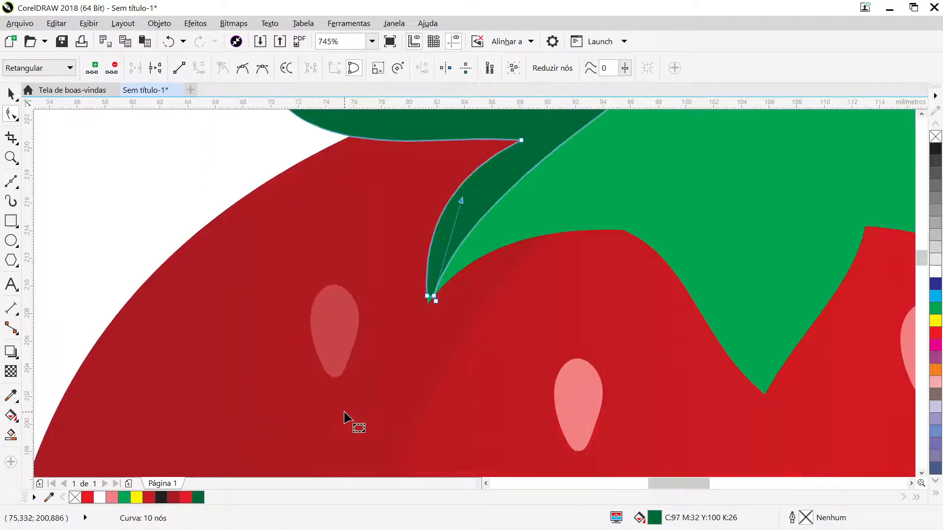
scroll(452, 300, "up", 1)
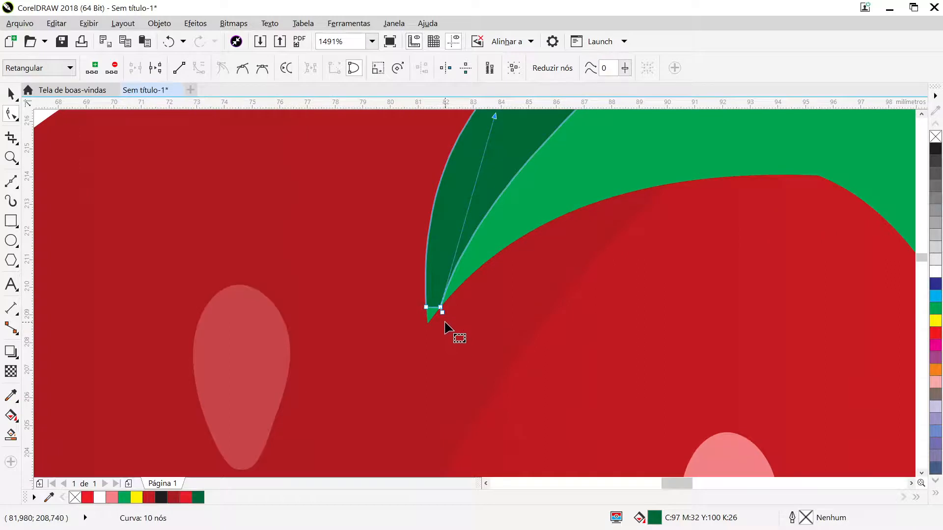
scroll(443, 317, "up", 1)
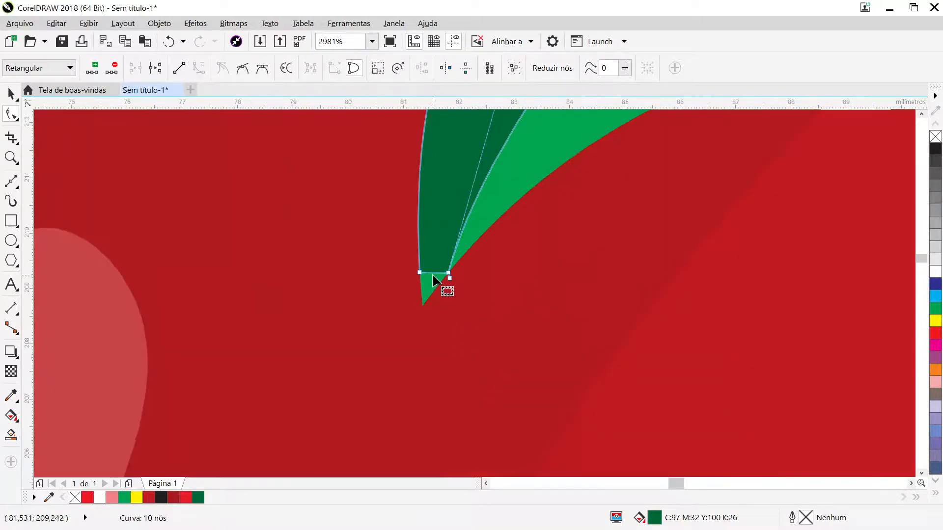
left_click_drag(449, 277, 424, 309)
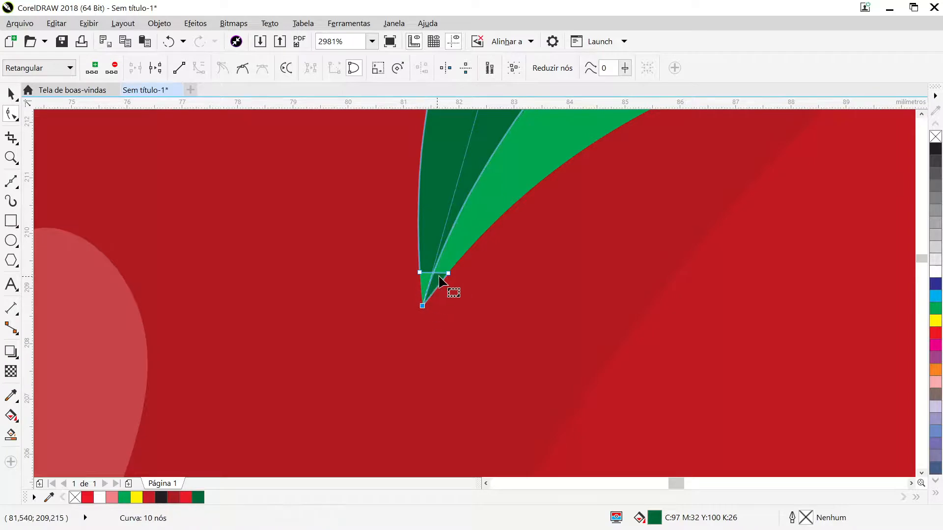
double_click(447, 274)
double_click(419, 272)
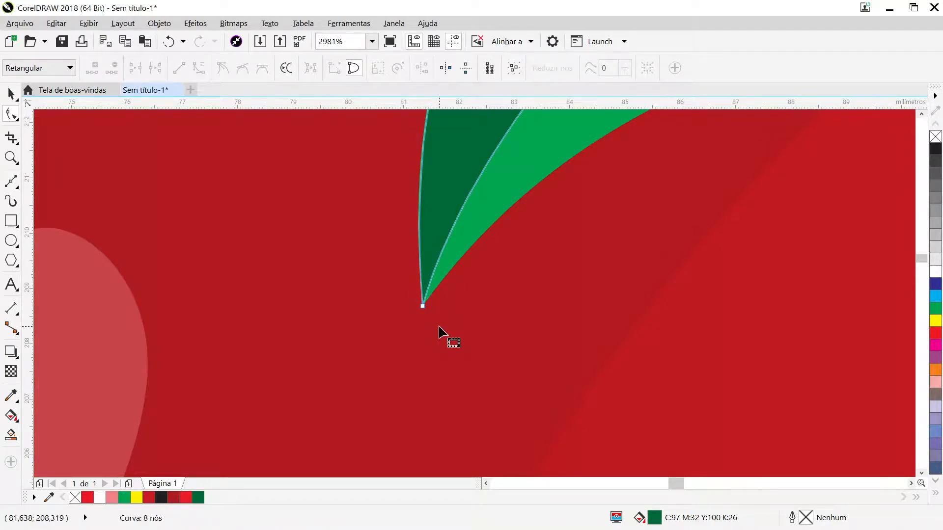
scroll(438, 326, "down", 4)
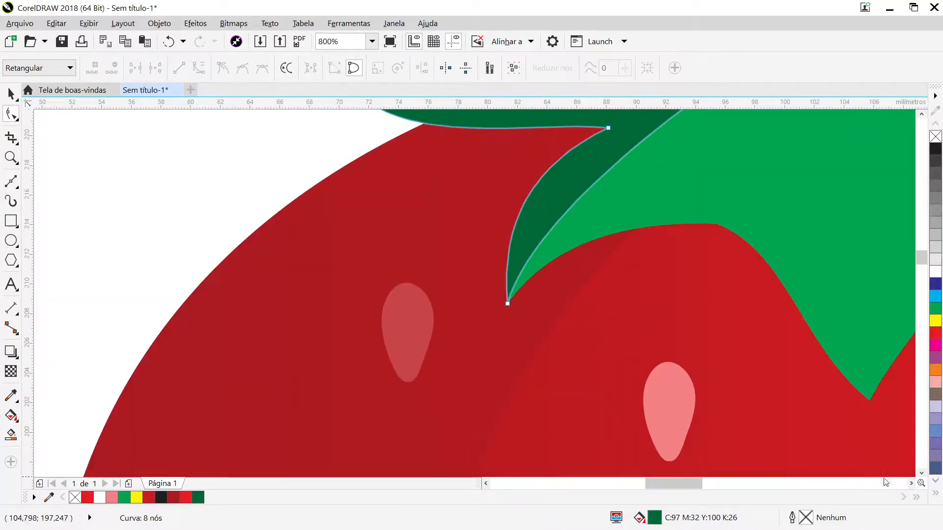
left_click(911, 483)
left_click(911, 483)
left_click(911, 484)
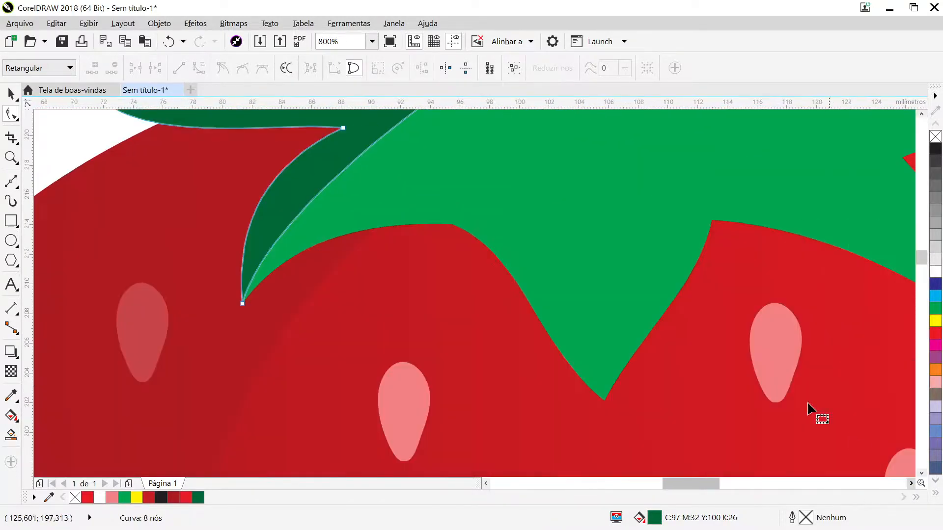
left_click(11, 93)
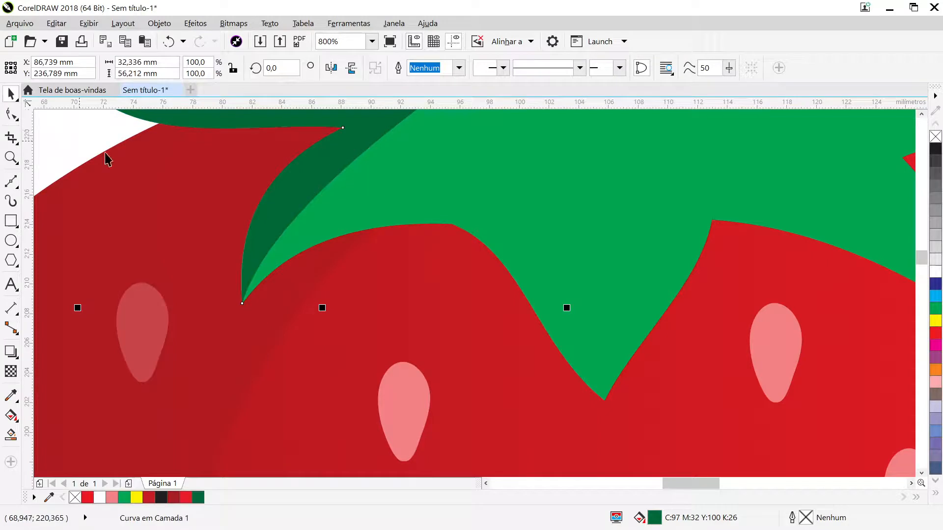
- Bow the dark shading's outer edge slightly outward near the lower left leaf tip by adjusting the tip node's curve handle
scroll(261, 244, "up", 2)
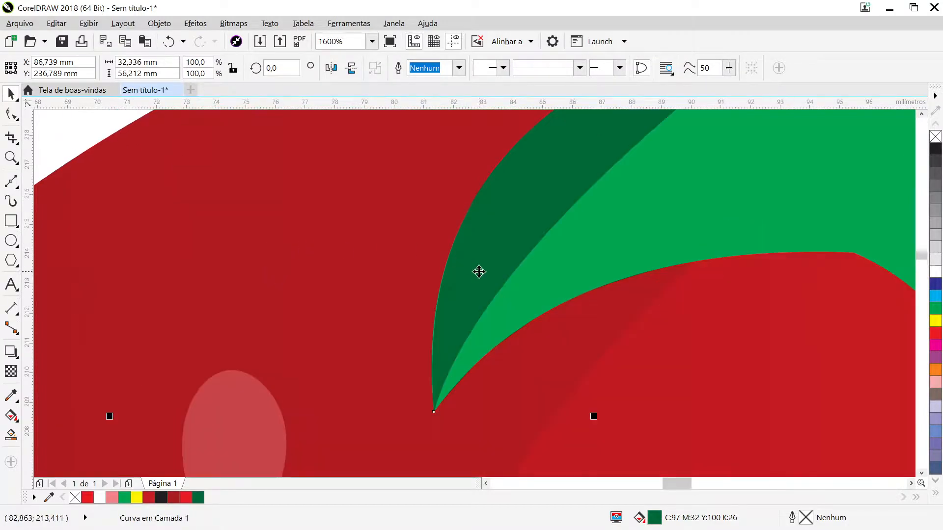
left_click(10, 114)
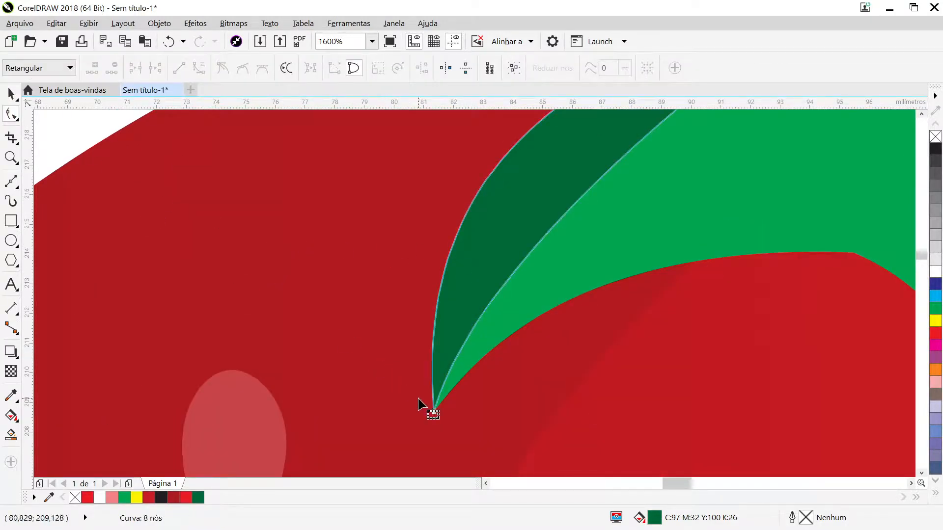
left_click(434, 411)
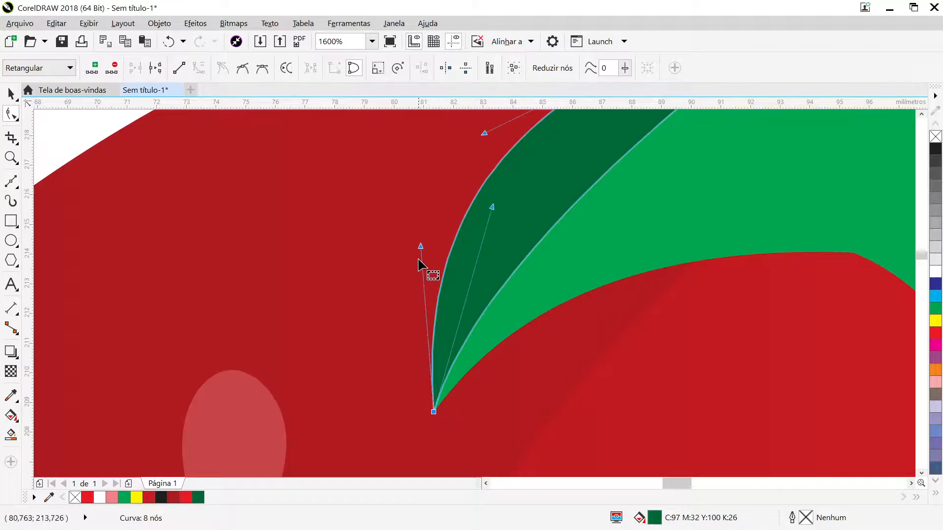
left_click_drag(420, 246, 414, 259)
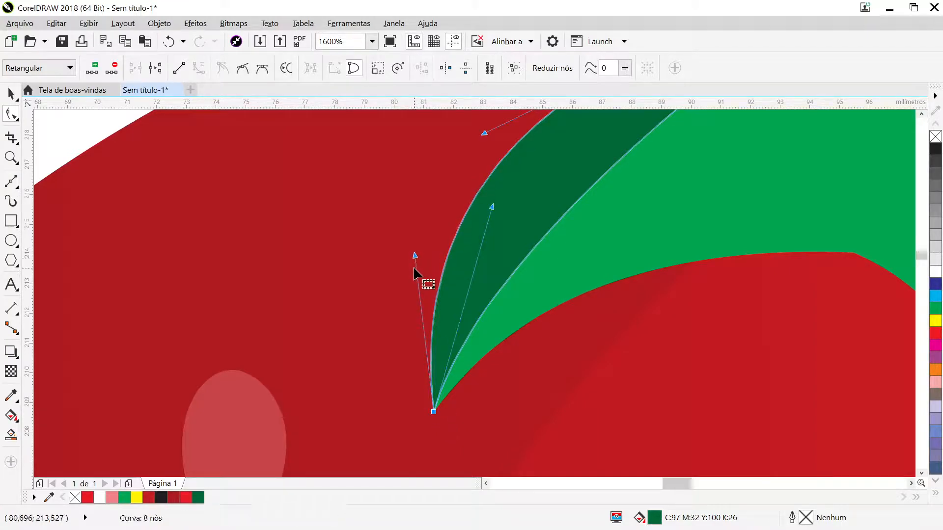
left_click(11, 93)
key("Escape")
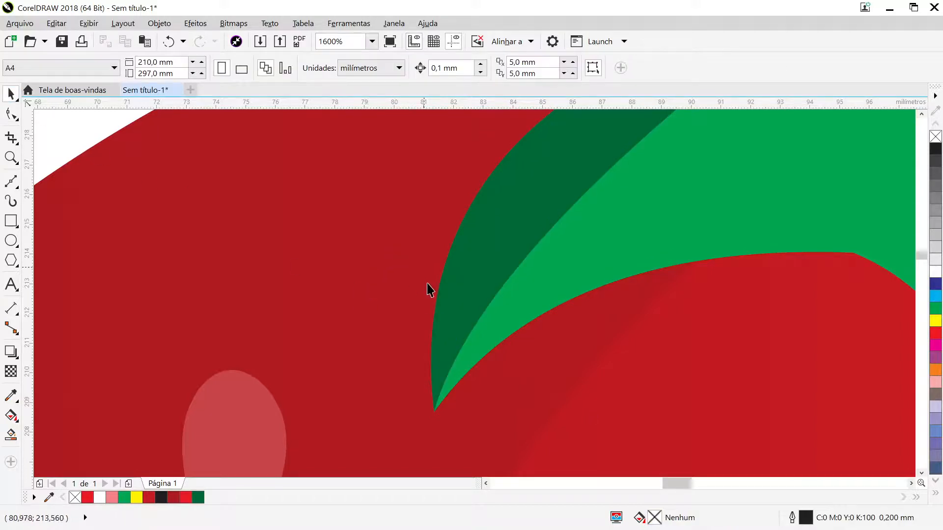
- Duplicate the dark green shading in place and move the copy's stem-base node about 2 mm outward into the light green
scroll(496, 293, "down", 1)
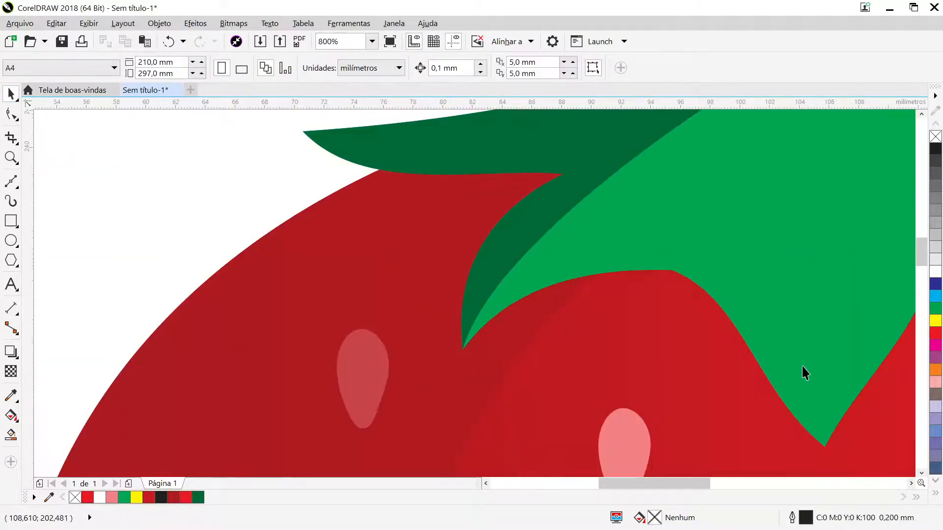
scroll(785, 353, "down", 2)
key("z")
left_click_drag(642, 117, 871, 402)
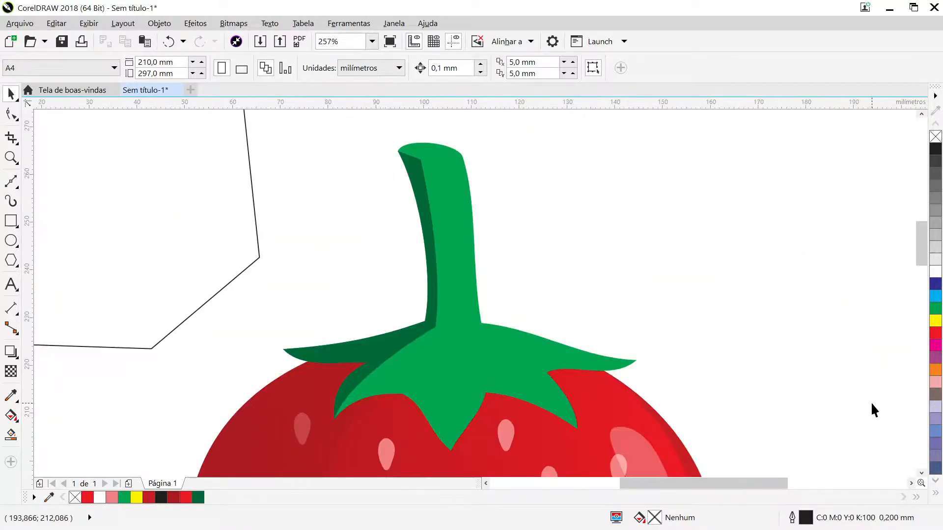
left_click(391, 347)
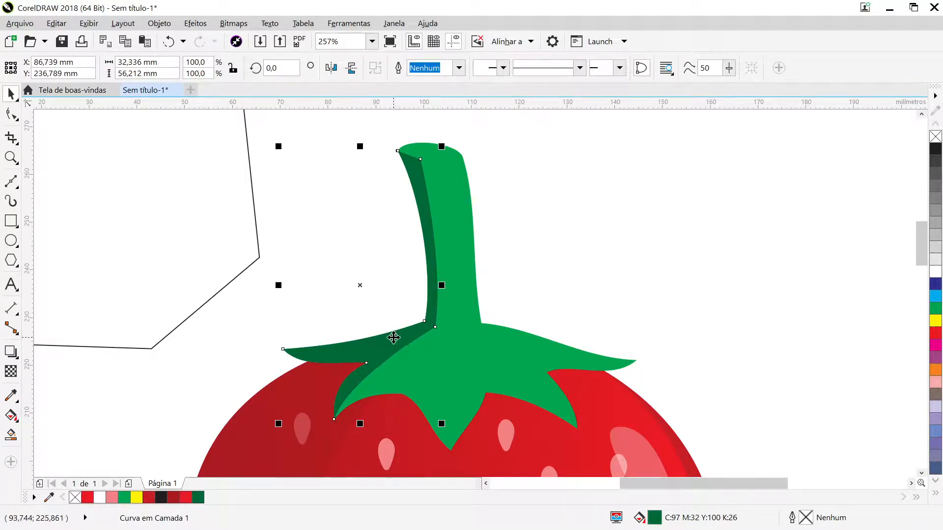
left_click(11, 115)
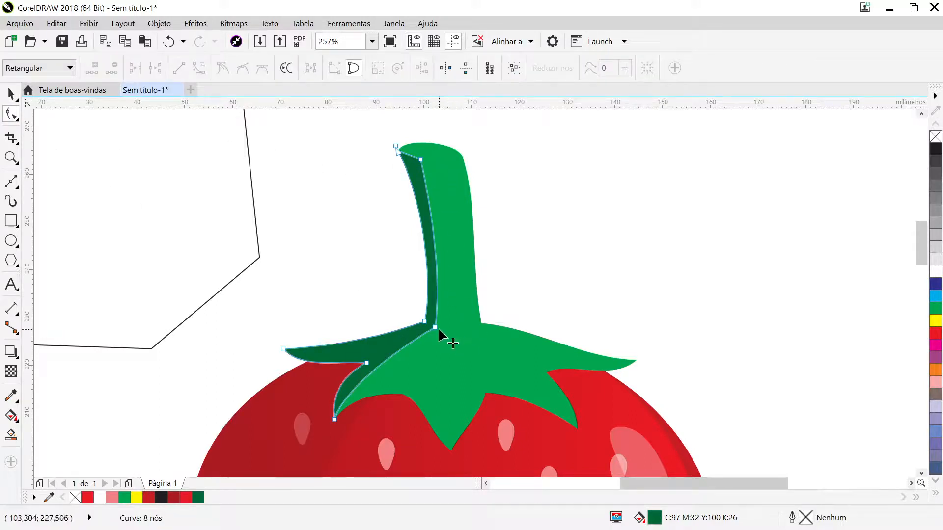
left_click_drag(438, 328, 447, 332)
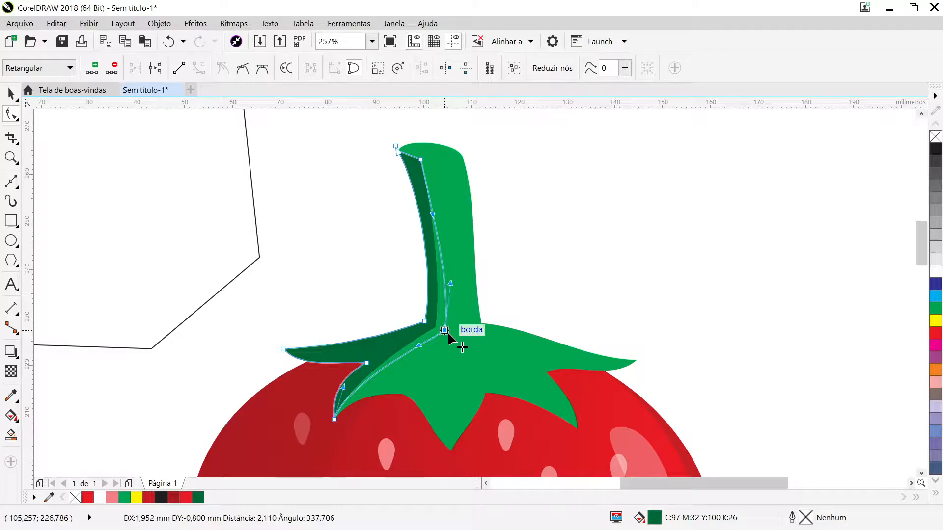
left_click_drag(447, 332, 446, 332)
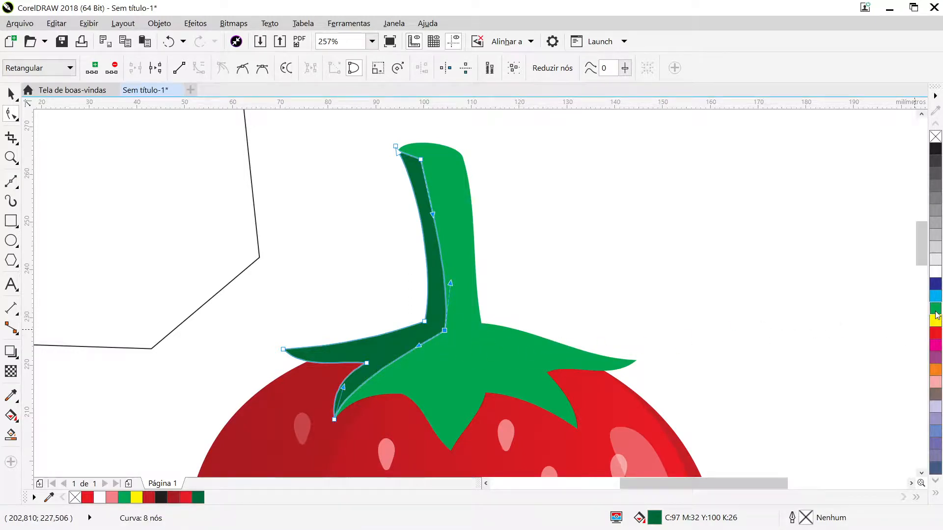
- Fill the shading copy with the medium green C:93 M:22 Y:100 K:9 and place it behind the dark green shading
left_click_drag(936, 316, 914, 329)
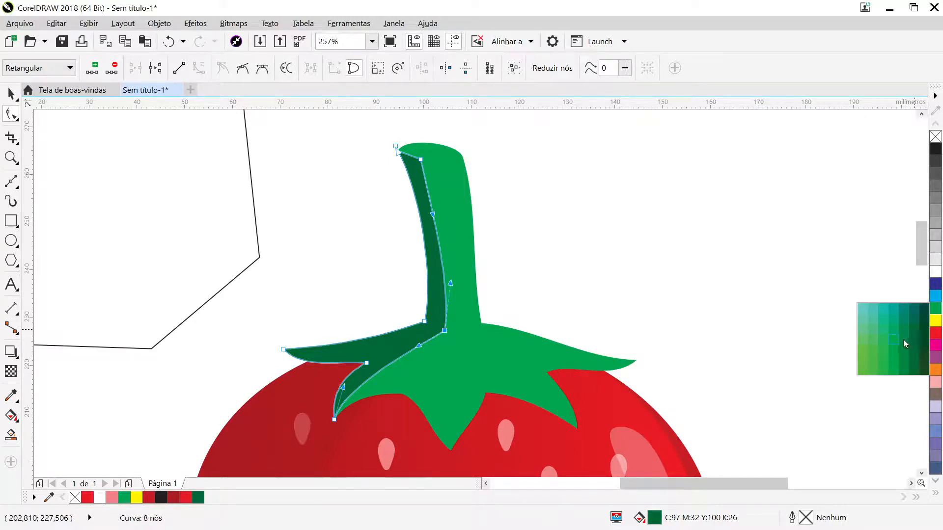
left_click_drag(902, 339, 903, 340)
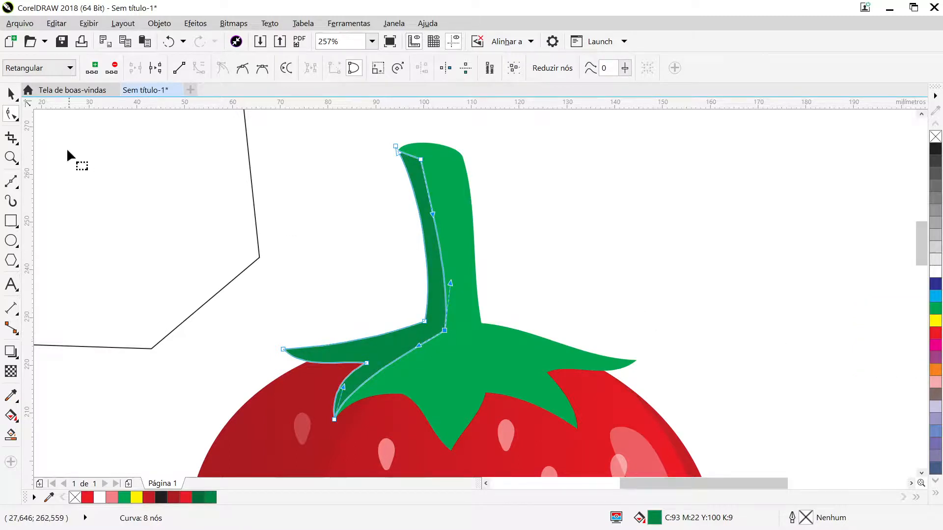
left_click(10, 93)
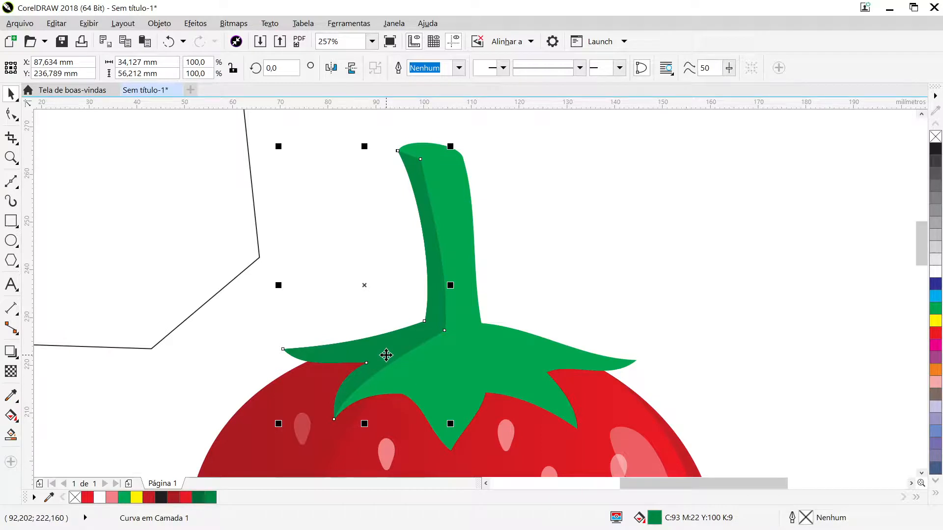
key("ctrl+Page_Down")
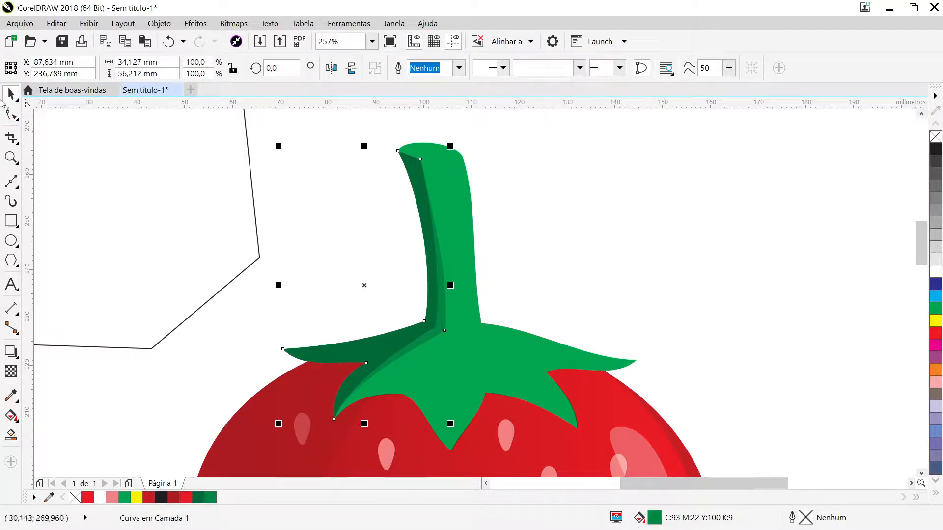
- Widen the medium green shading along the stem by moving its upper right and stem-base nodes further right
left_click(11, 114)
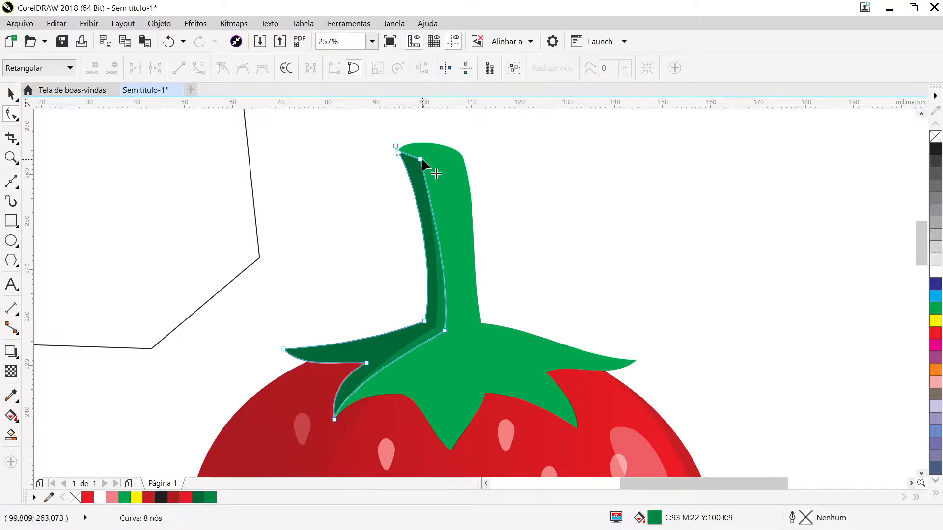
left_click_drag(421, 158, 429, 157)
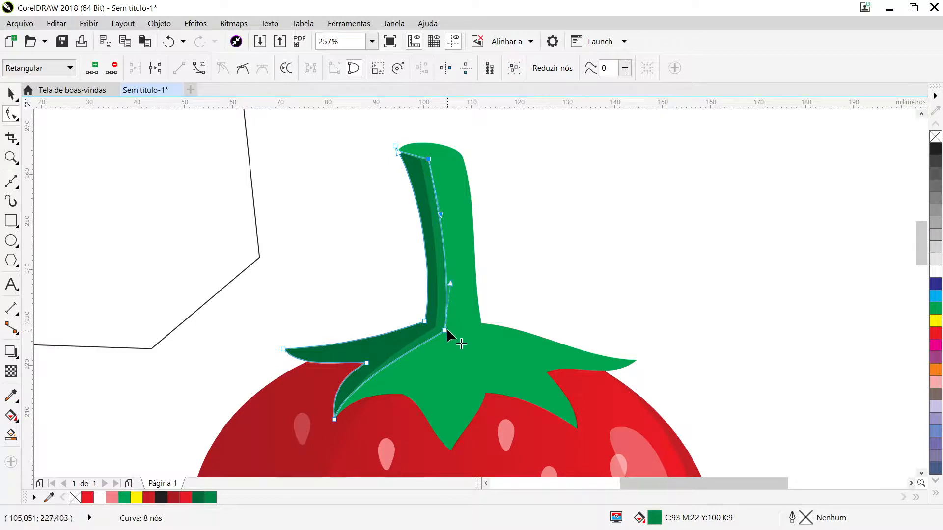
left_click_drag(447, 331, 451, 333)
key("space")
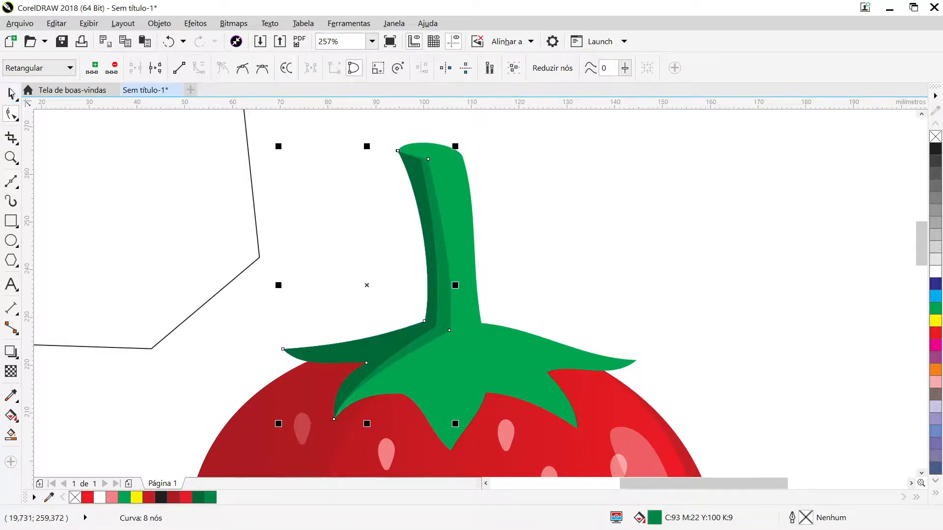
left_click(648, 279)
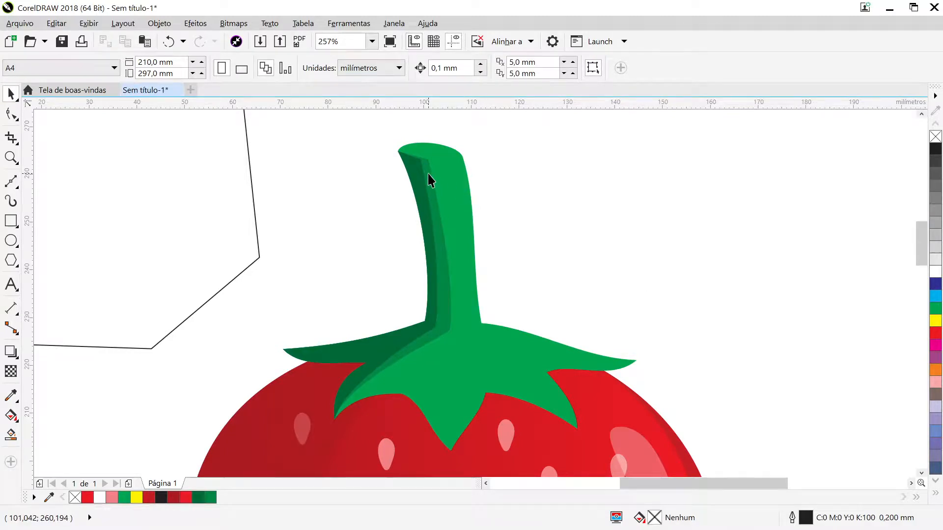
- Narrow the top of the dark green stem shading by moving its upper right node slightly up and to the left
scroll(429, 181, "up", 3)
left_click(421, 163)
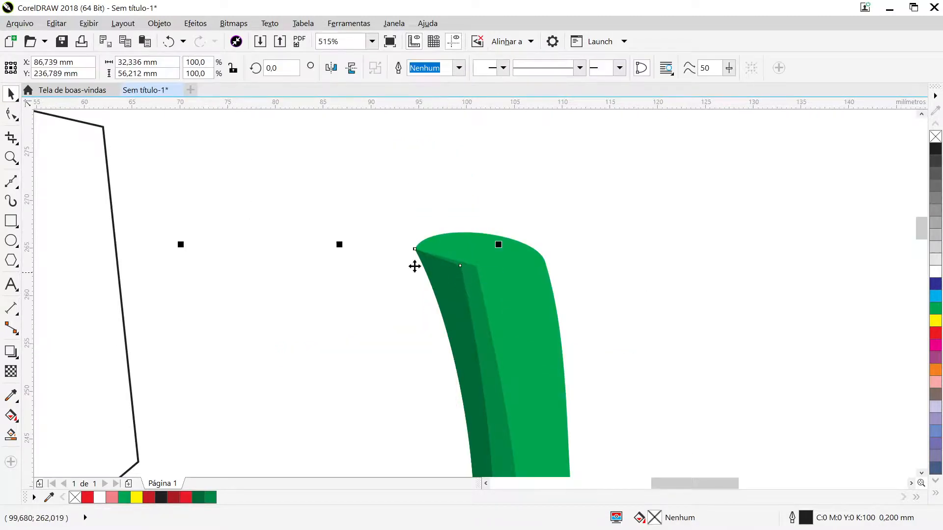
left_click(7, 110)
left_click_drag(460, 270, 453, 264)
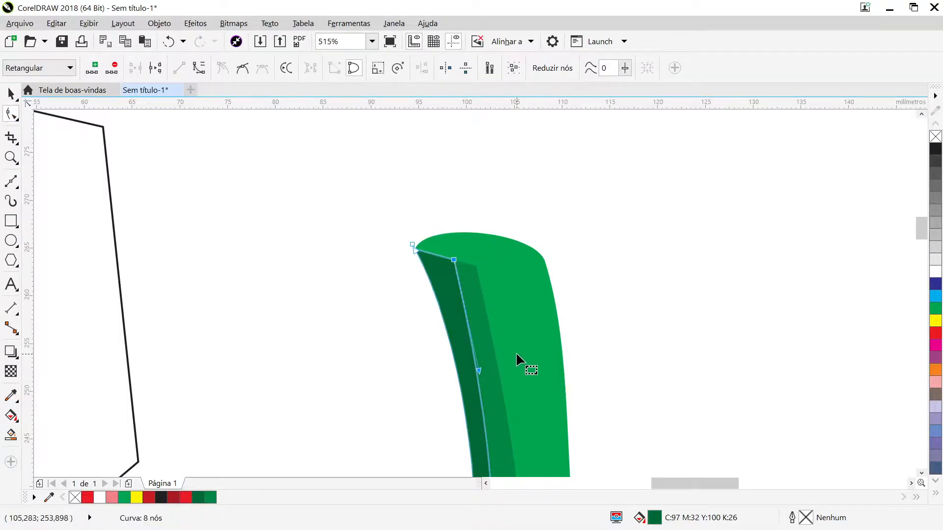
scroll(516, 354, "down", 3)
scroll(549, 361, "down", 2)
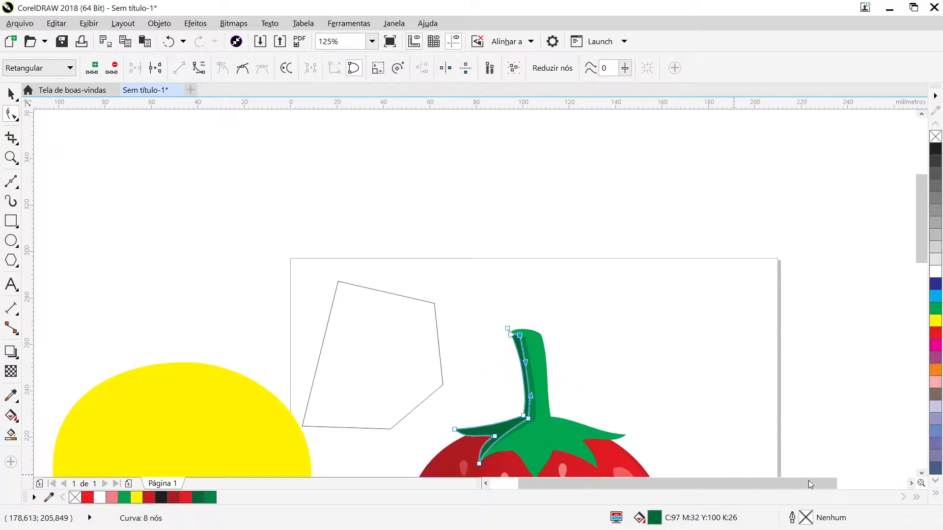
left_click(919, 474)
left_click(919, 473)
left_click(920, 474)
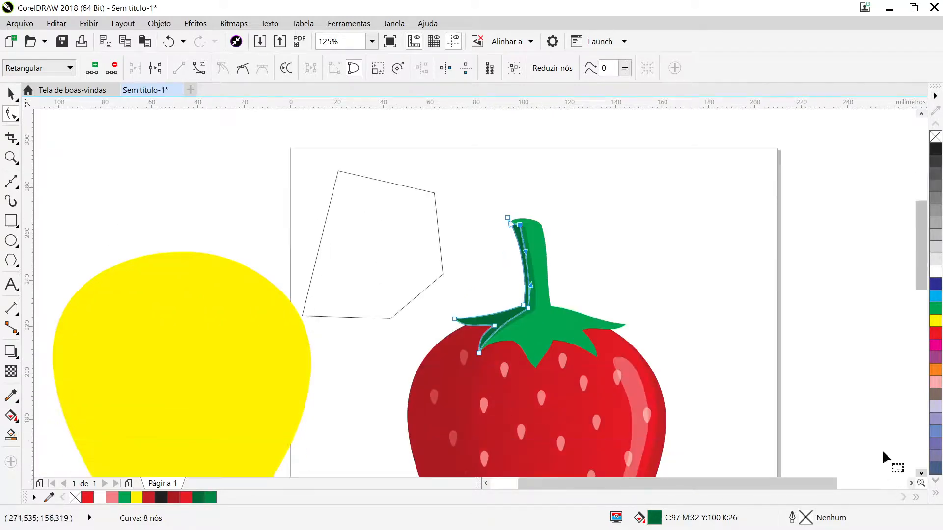
key("F2")
left_click_drag(420, 180, 647, 378)
key("space")
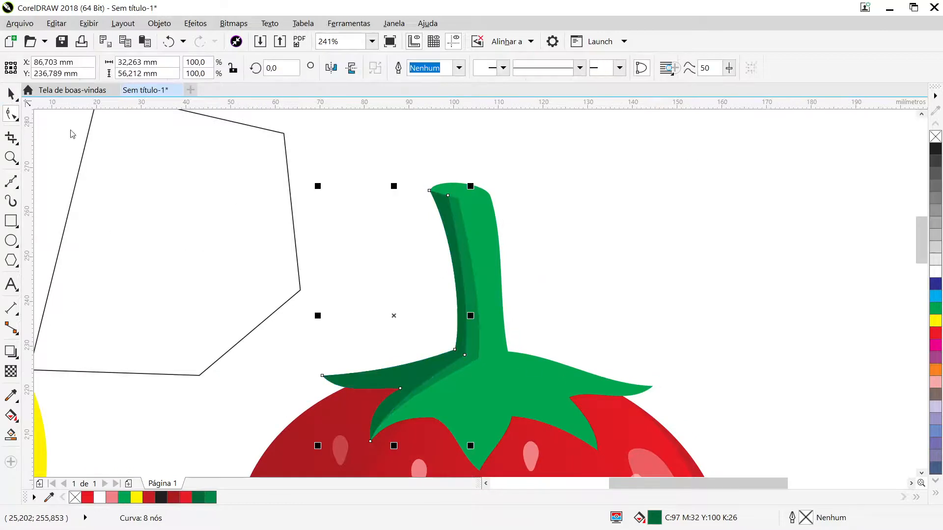
left_click(561, 251)
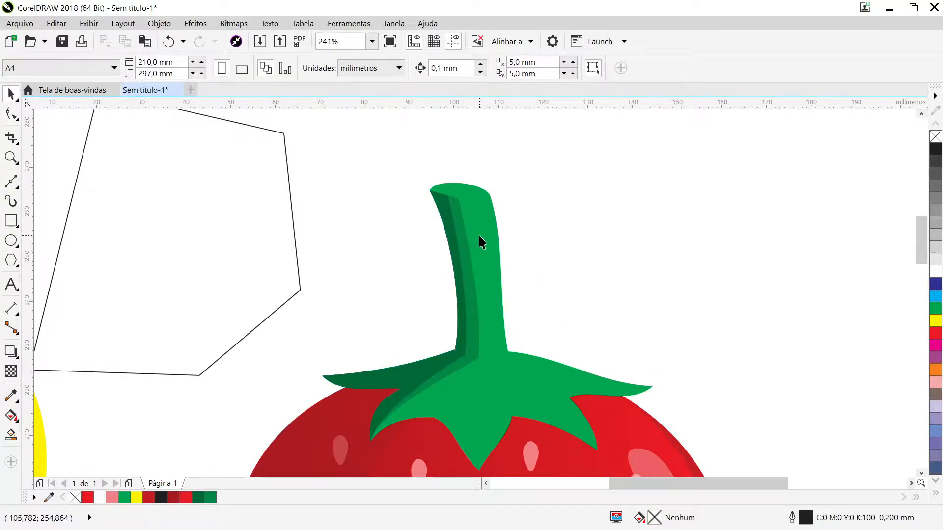
- Draw an ellipse about 13.4 by 3.3 mm across the stem's top and move it up to meet the stem's left corner
left_click(471, 205)
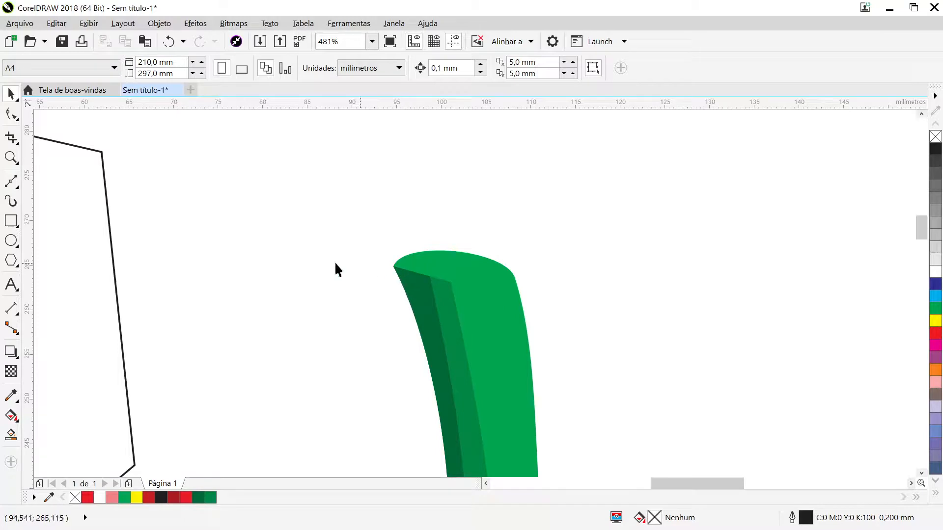
left_click(11, 241)
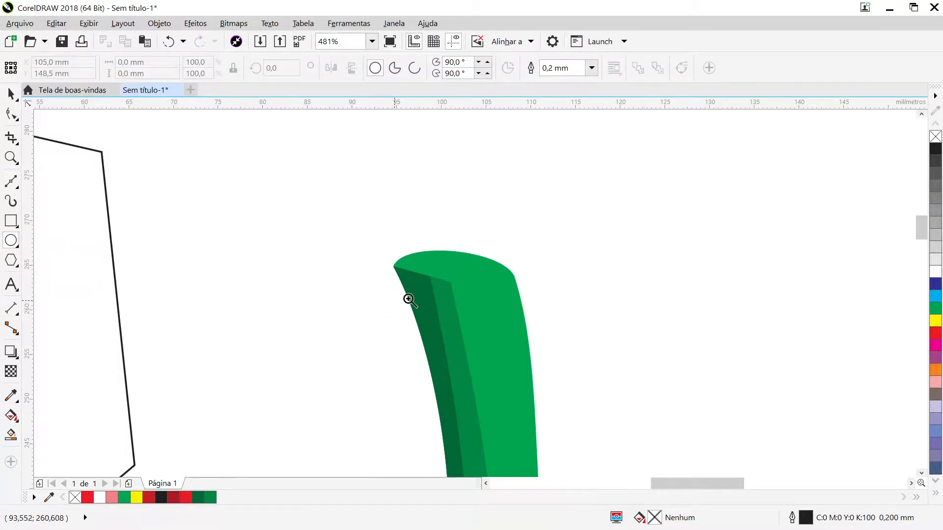
scroll(444, 285, "up", 2)
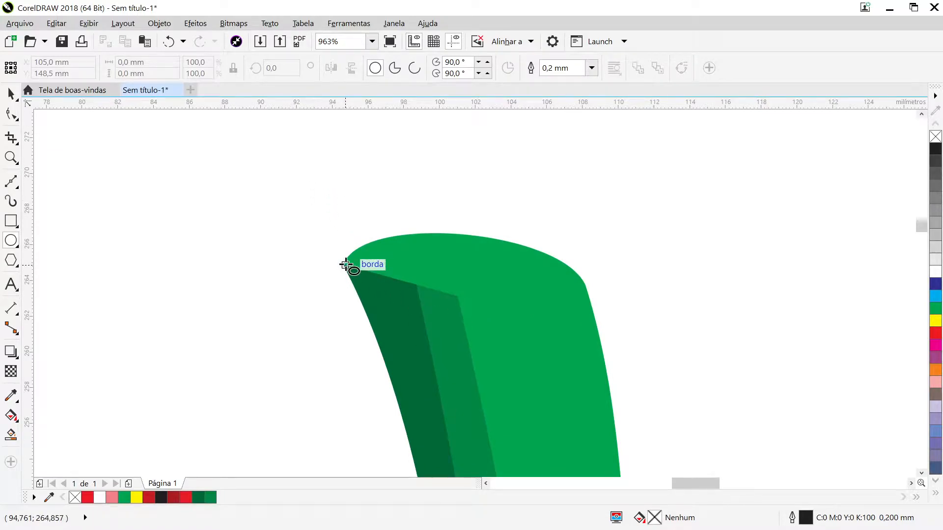
left_click_drag(344, 265, 586, 325)
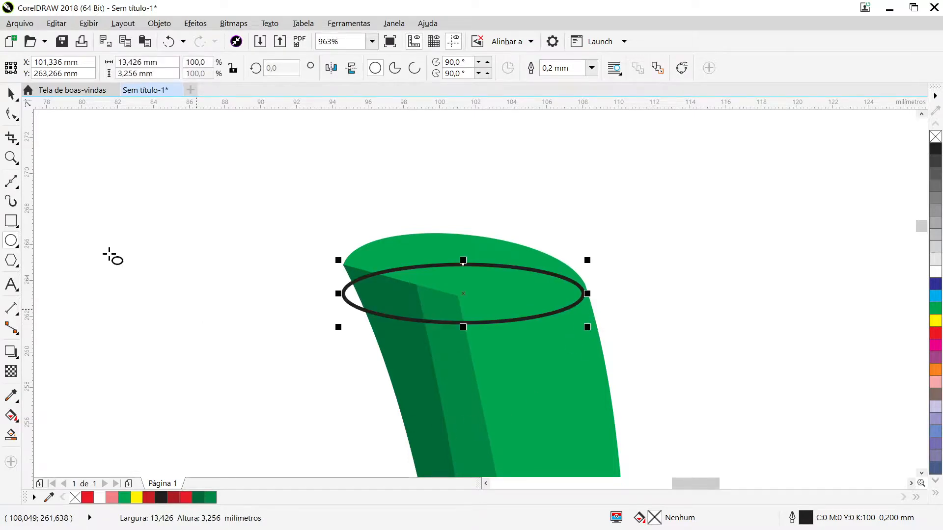
left_click(11, 93)
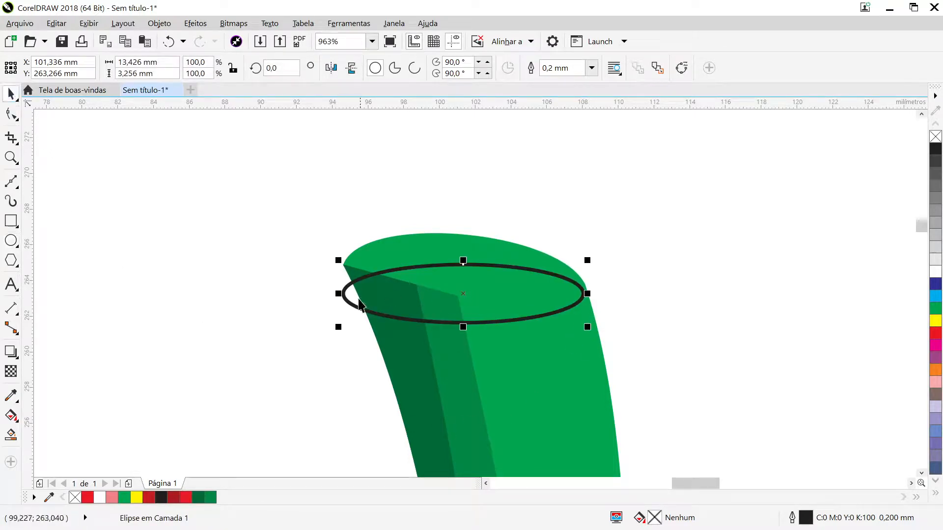
left_click_drag(344, 294, 343, 264)
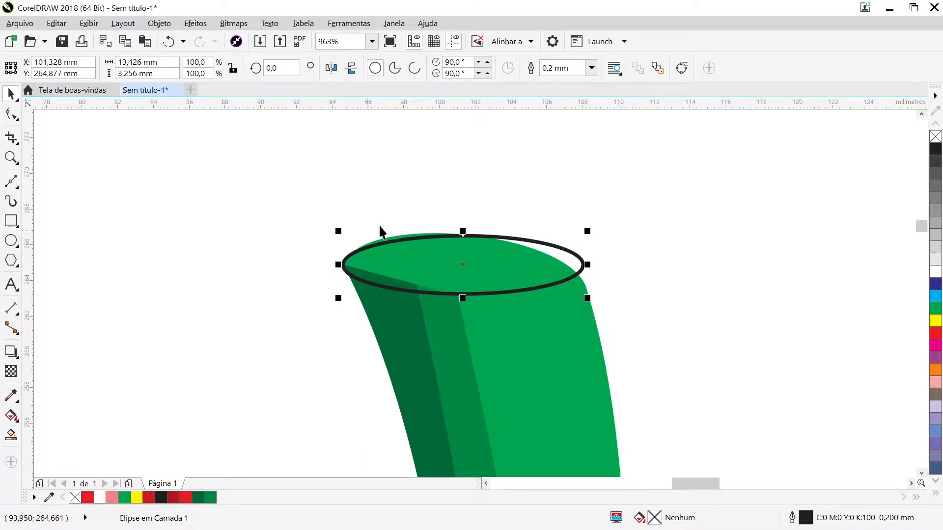
- Skew the ellipse down toward the stem's right corner and stretch its height to about 4.5 mm to match the stem's top
left_click(541, 265)
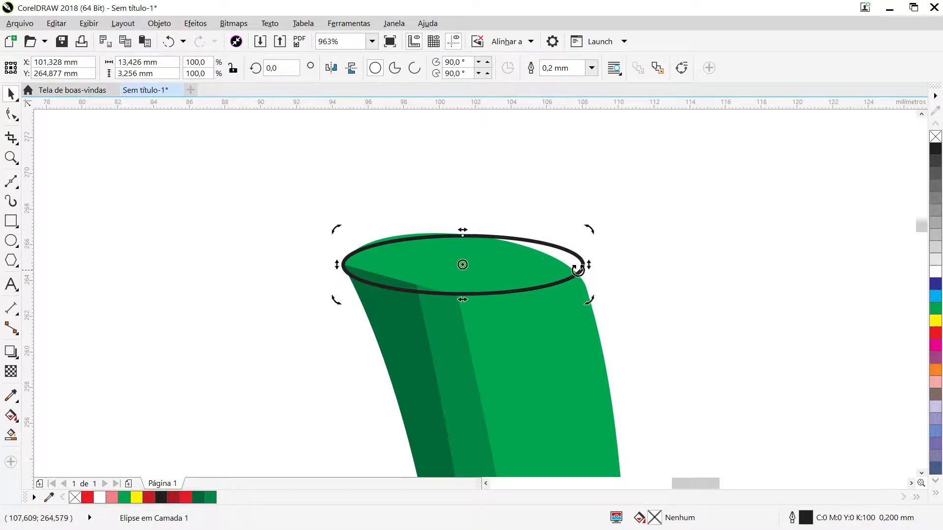
left_click_drag(585, 265, 606, 287)
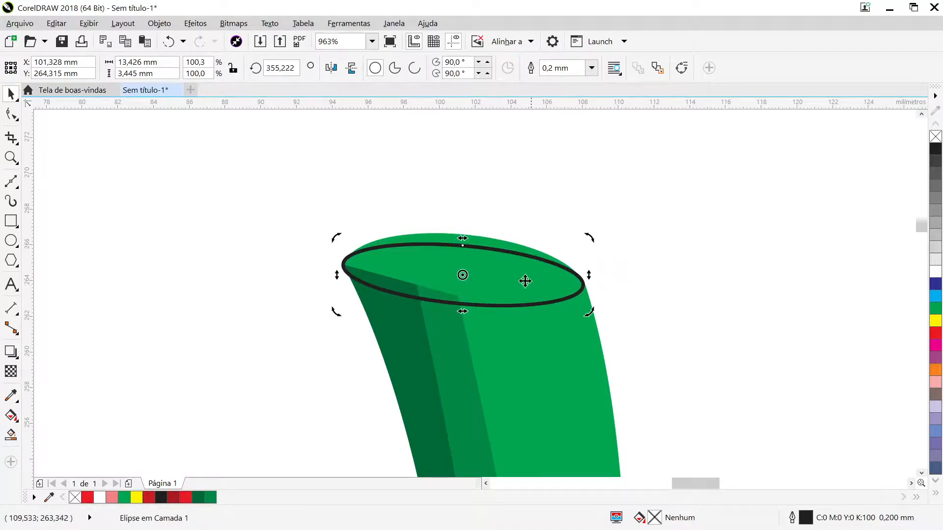
left_click(477, 265)
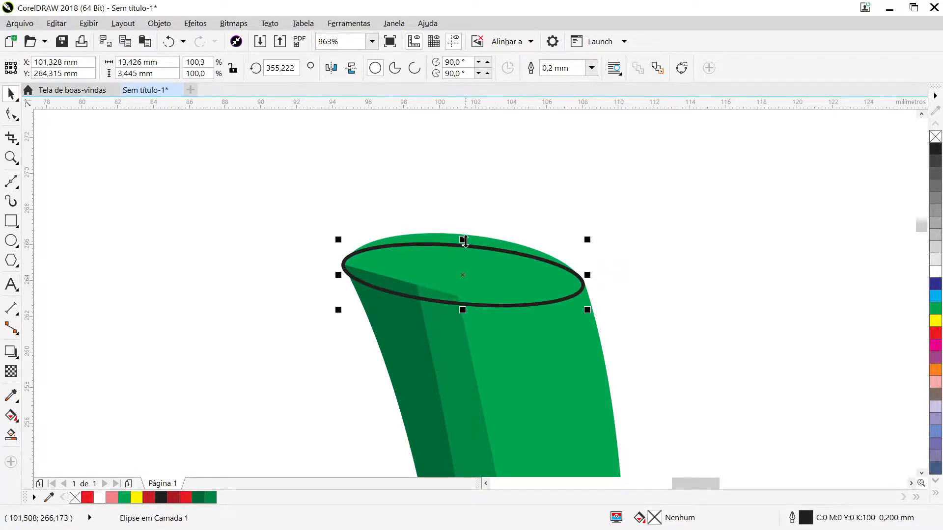
left_click_drag(463, 239, 466, 231)
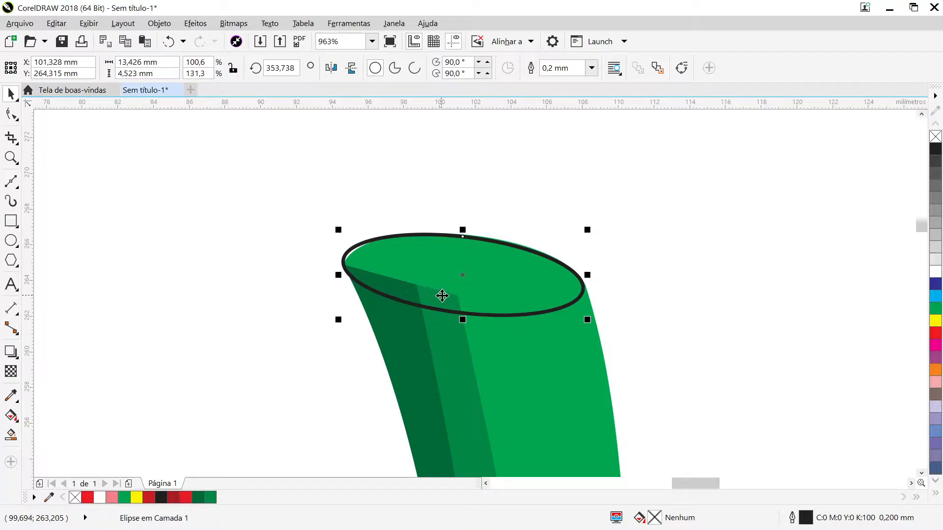
- Fill the ellipse on the stem's top with green (C:100 M:0 Y:100 K:0) and remove its outline
left_click(937, 309)
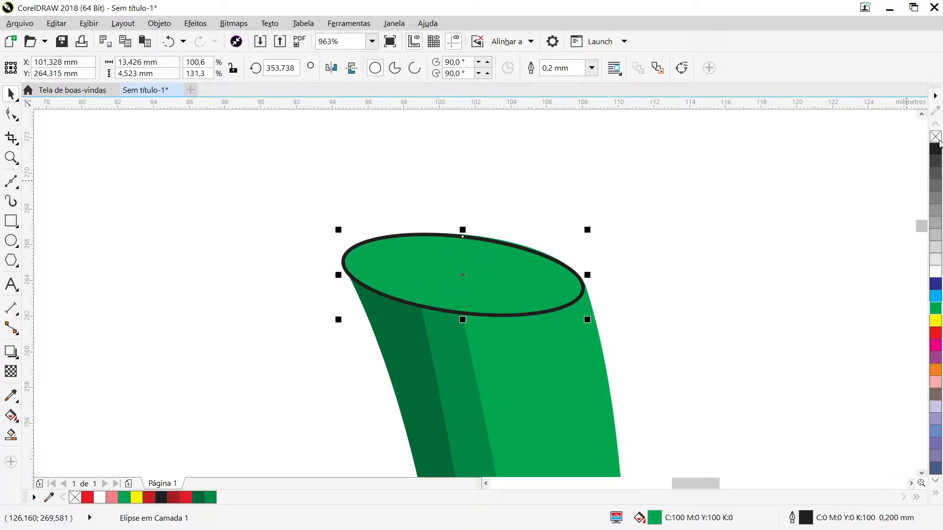
right_click(936, 137)
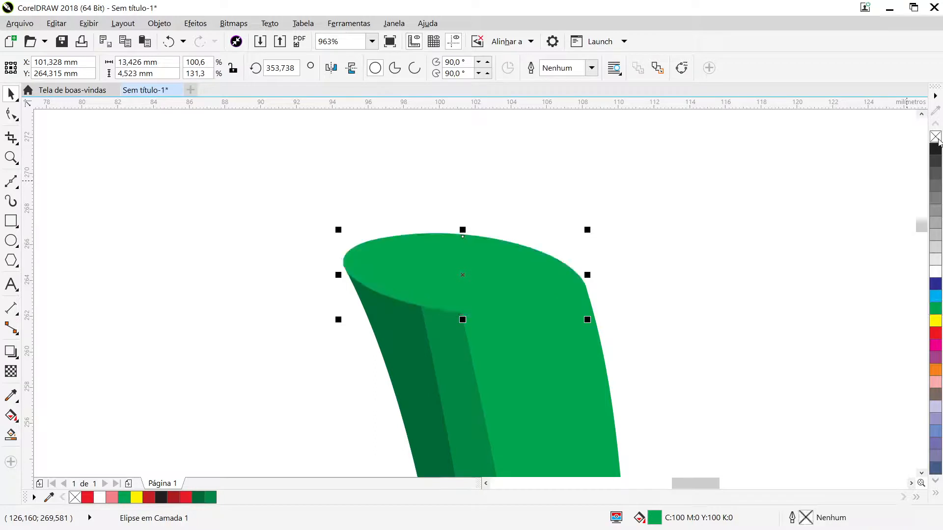
left_click(704, 270)
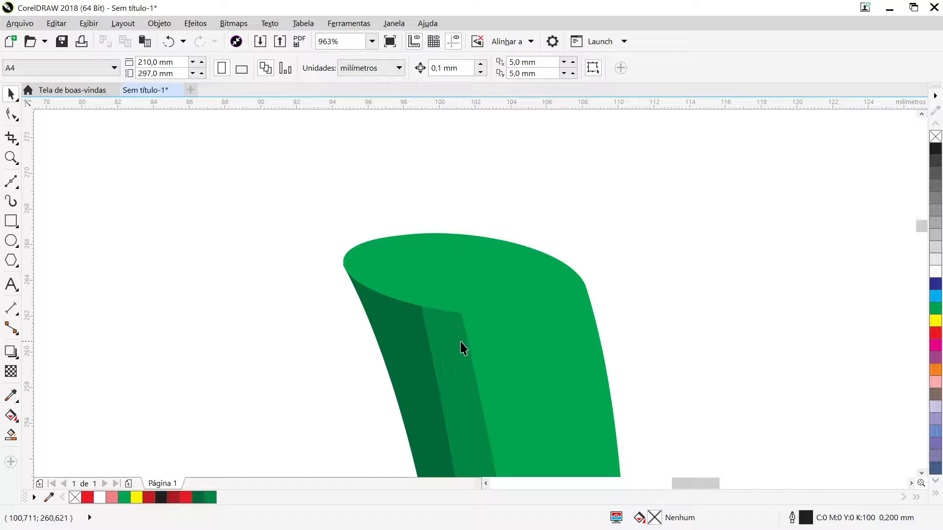
- Delete the leftover unfilled five-sided outline beside the strawberry
scroll(654, 315, "down", 1)
scroll(876, 484, "down", 1)
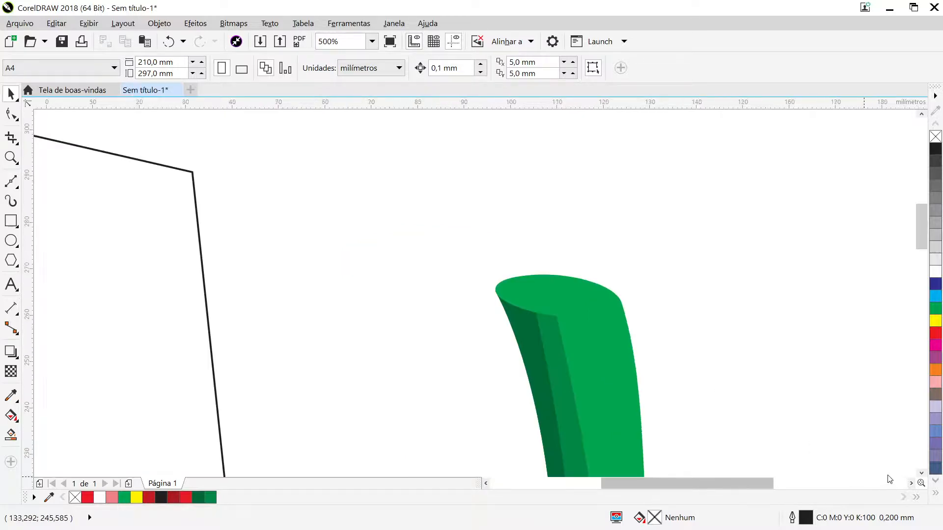
left_click(921, 474)
left_click(921, 474)
left_click(921, 474)
left_click(921, 474)
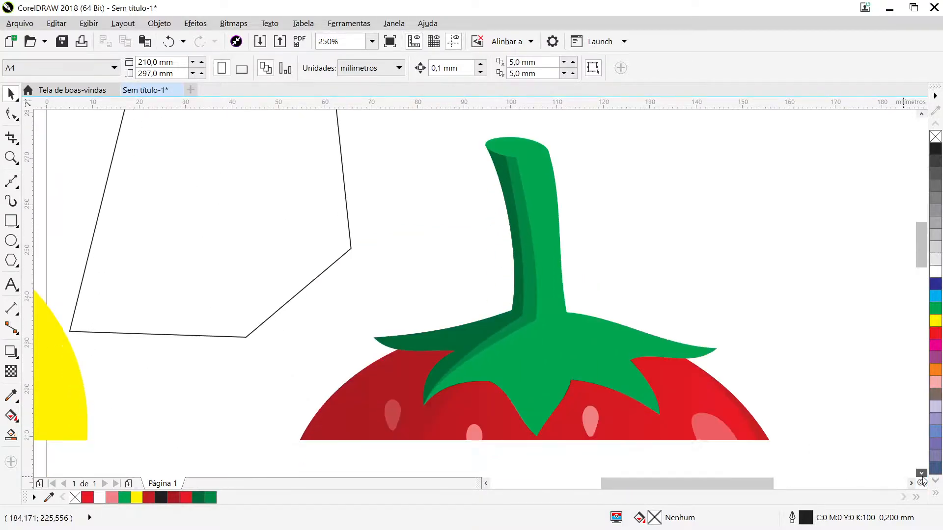
key("F3")
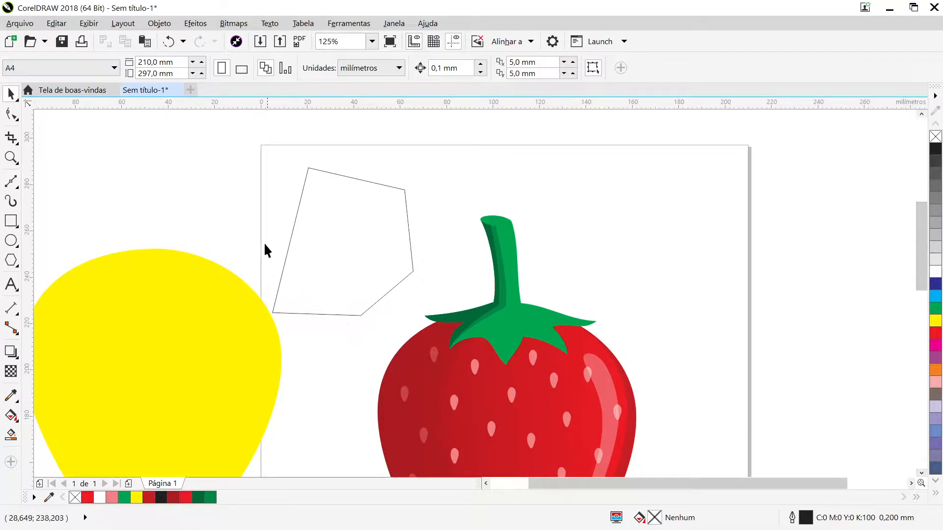
left_click(328, 237)
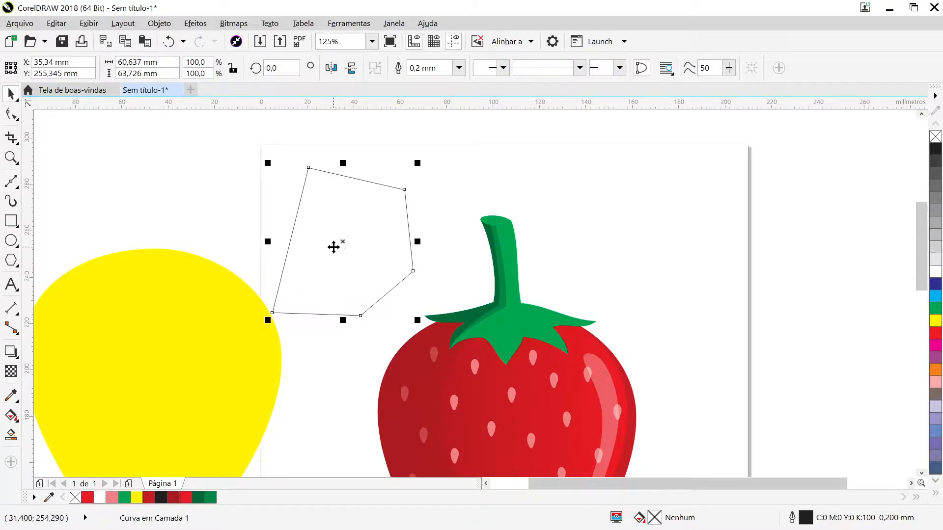
key("Delete")
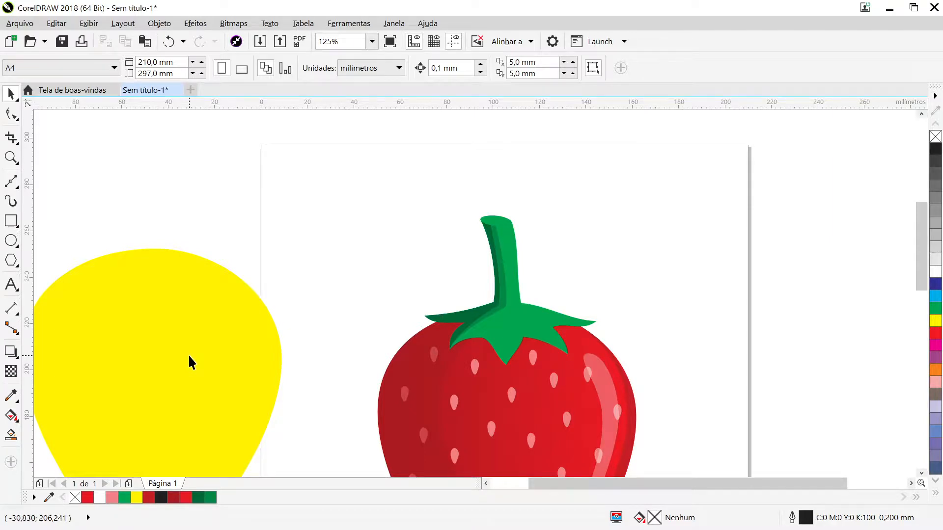
- Place the yellow body shape over the strawberry, slightly offset to the left, and send it behind everything
scroll(596, 258, "down", 1)
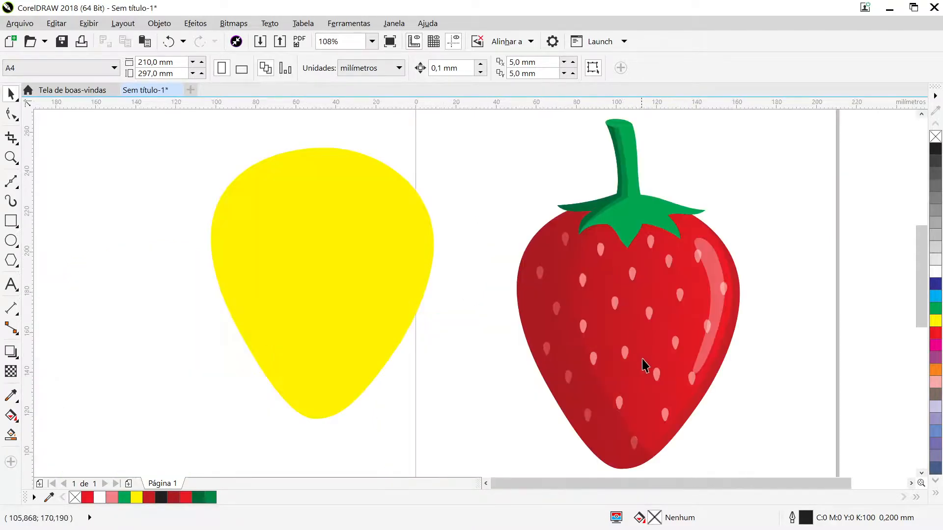
left_click(284, 274)
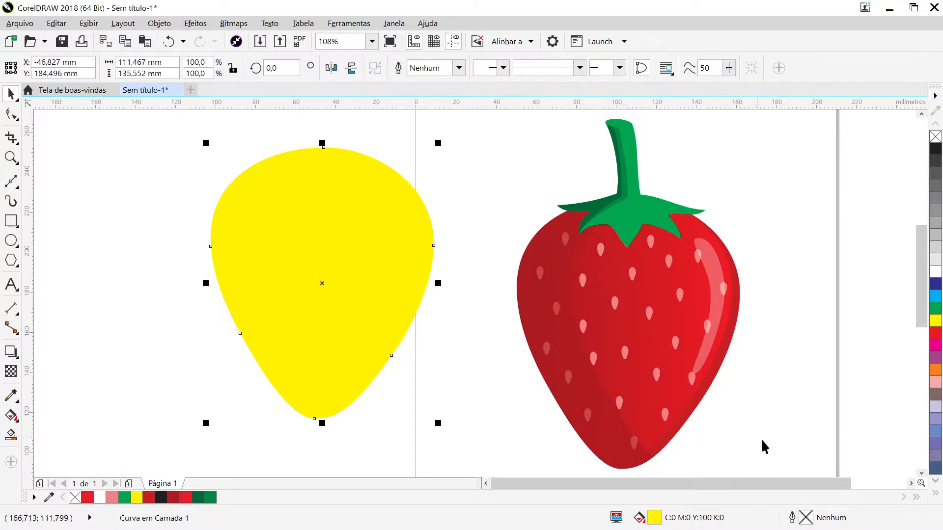
left_click(911, 483)
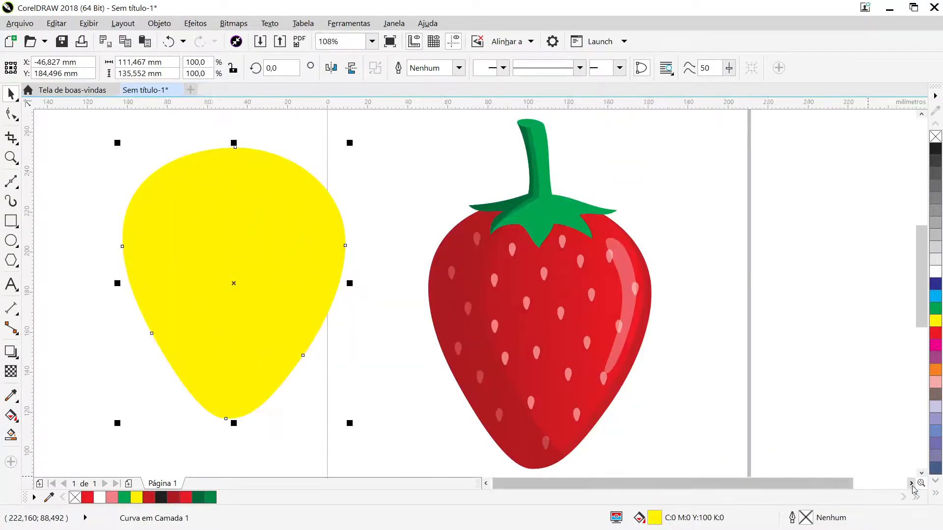
left_click(911, 483)
left_click_drag(155, 250, 451, 302)
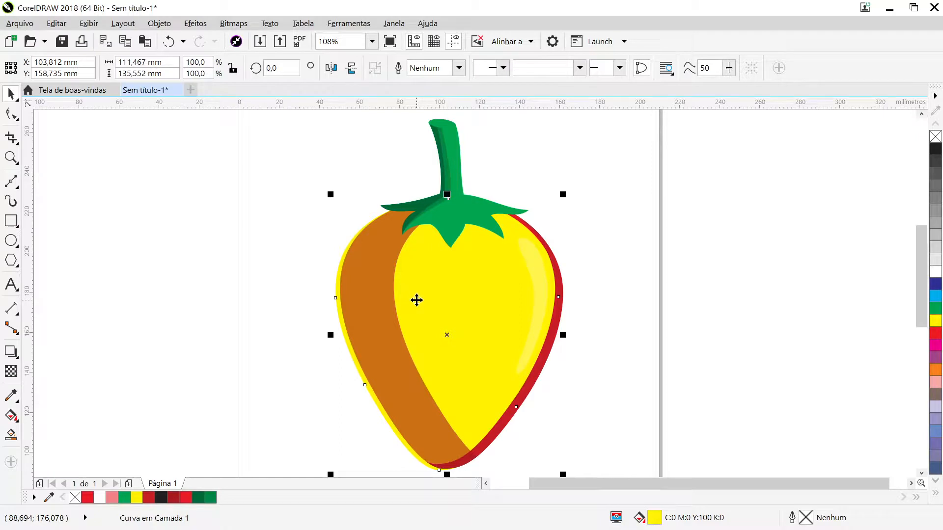
key("shift+Page_Down")
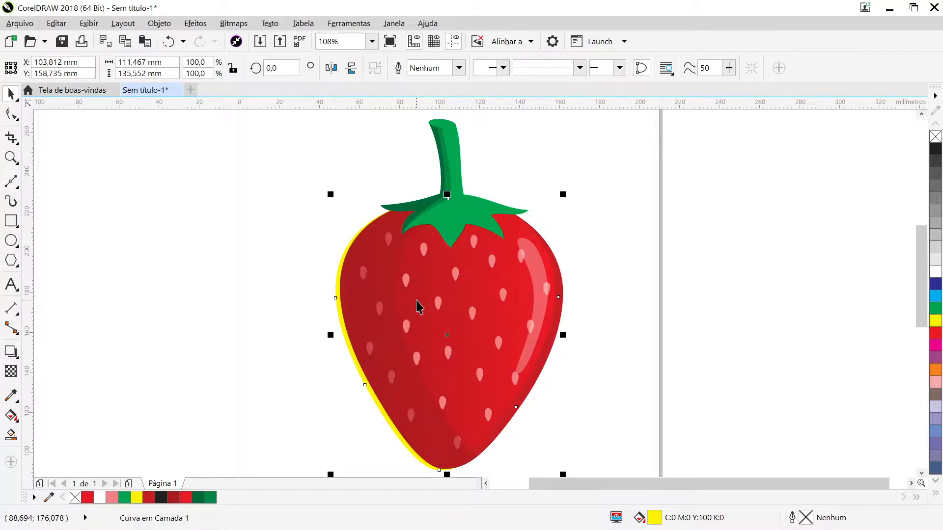
- Fill the yellow body shape with black and nudge it slightly right and down, leaving a thin shadow along the strawberry's left edge
left_click(933, 151)
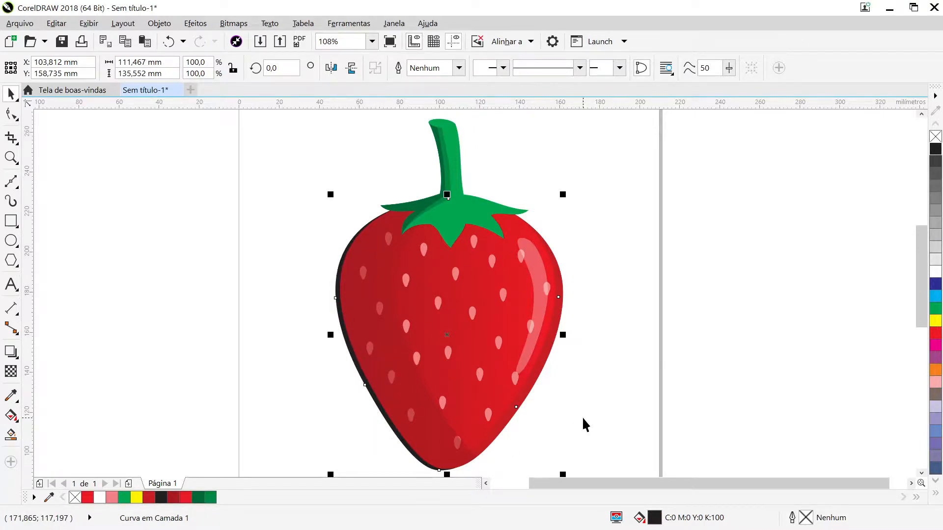
key("Right")
key("Right")
key("Right")
key("Right")
key("Right")
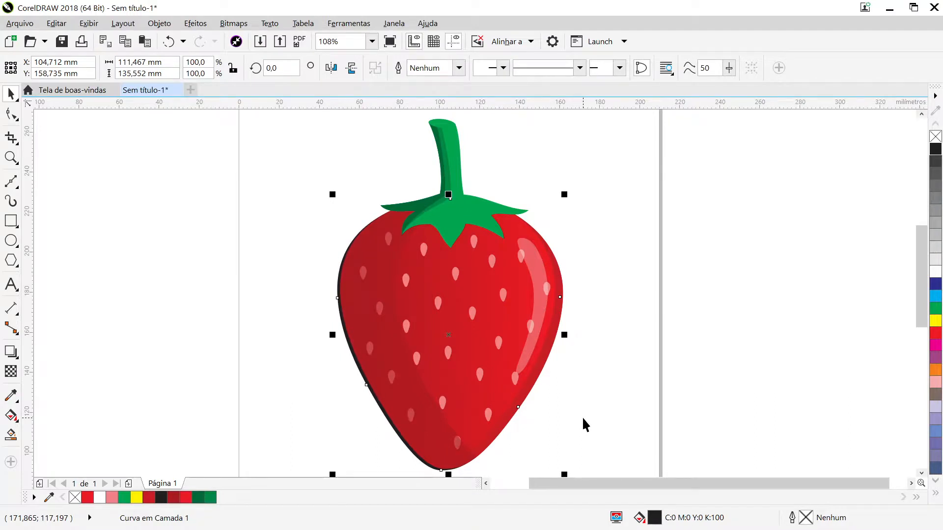
key("Right")
key("Right")
key("Down")
key("Down")
key("Down")
key("Down")
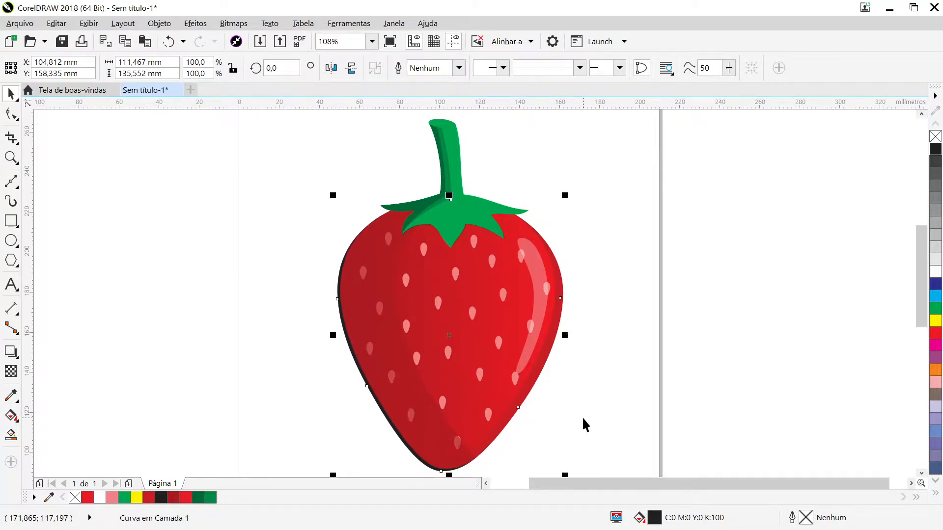
key("Left")
key("Left")
key("Down")
key("Escape")
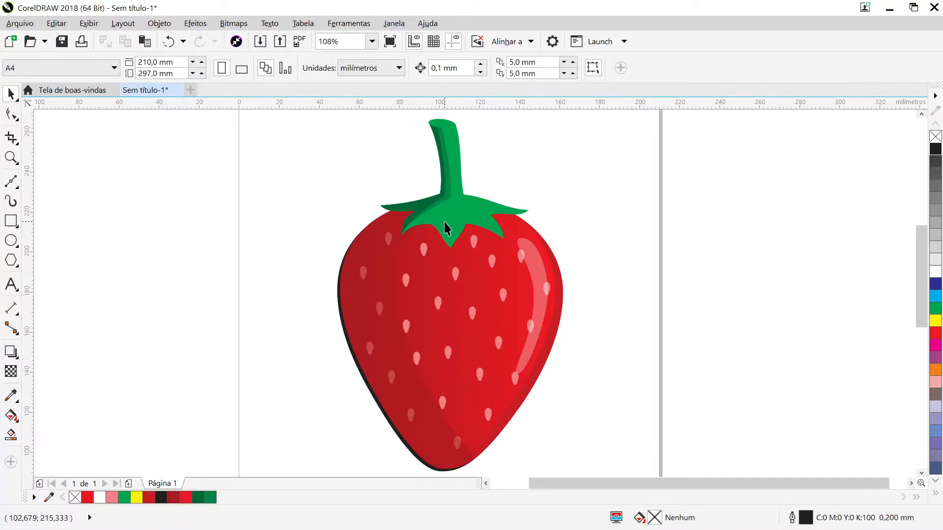
- Duplicate the green stem-and-leaves shape in place, fill the copy with black, and move it about 2 mm down
scroll(454, 233, "up", 2)
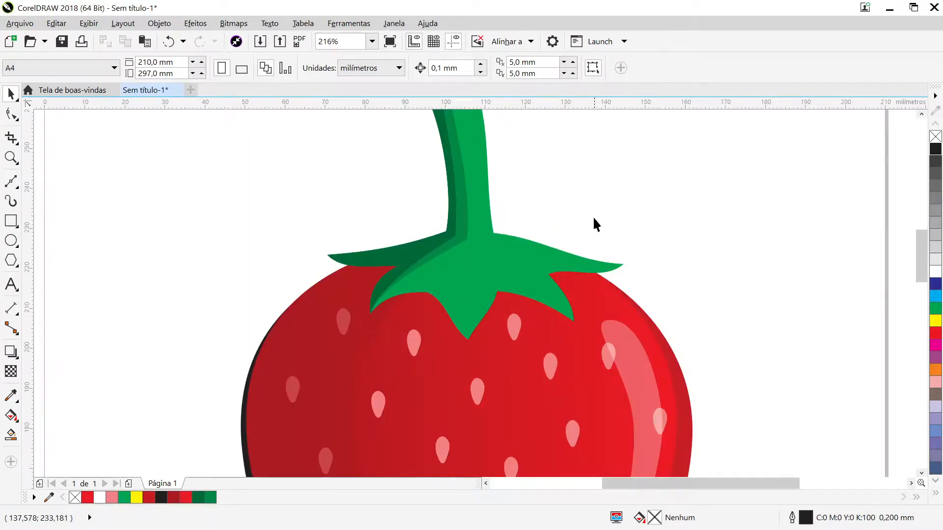
left_click(472, 276)
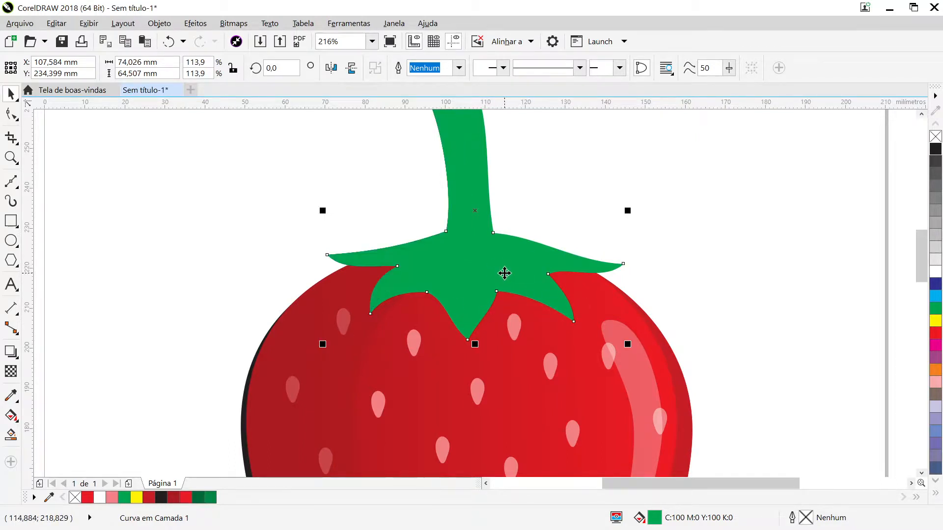
left_click(935, 150)
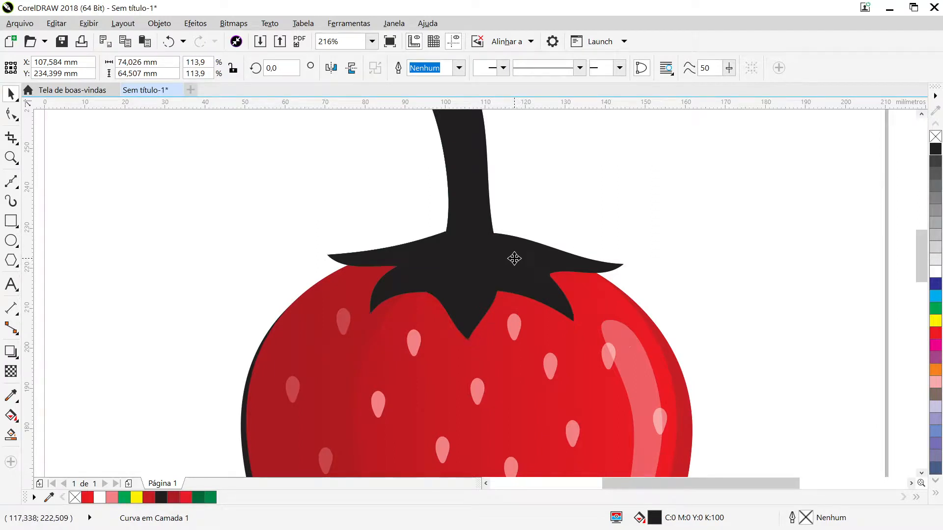
left_click_drag(514, 258, 513, 267)
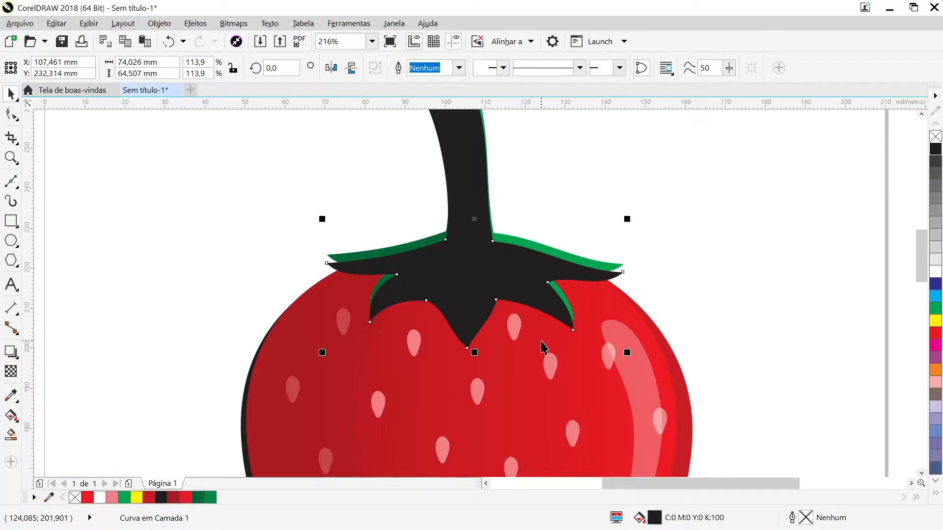
- Order the black stem-and-leaves copy behind the green leaves and their shading, keeping it in front of the strawberry body
key("ctrl+Page_Down")
key("ctrl+Page_Down")
key("ctrl+Page_Down")
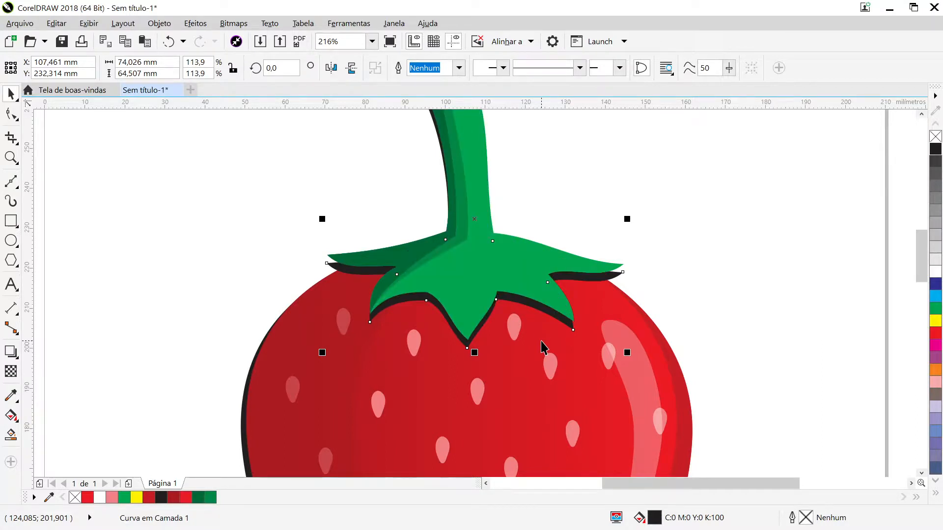
- Examine how the black shadow shape sits along the stem's left side and under the leaves
left_click(922, 115)
left_click(921, 115)
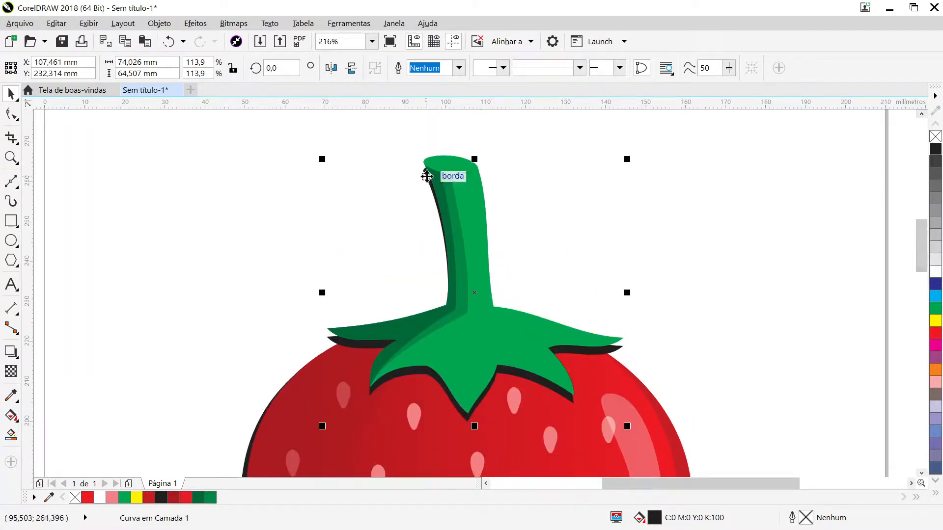
left_click(445, 196)
scroll(589, 257, "up", 2)
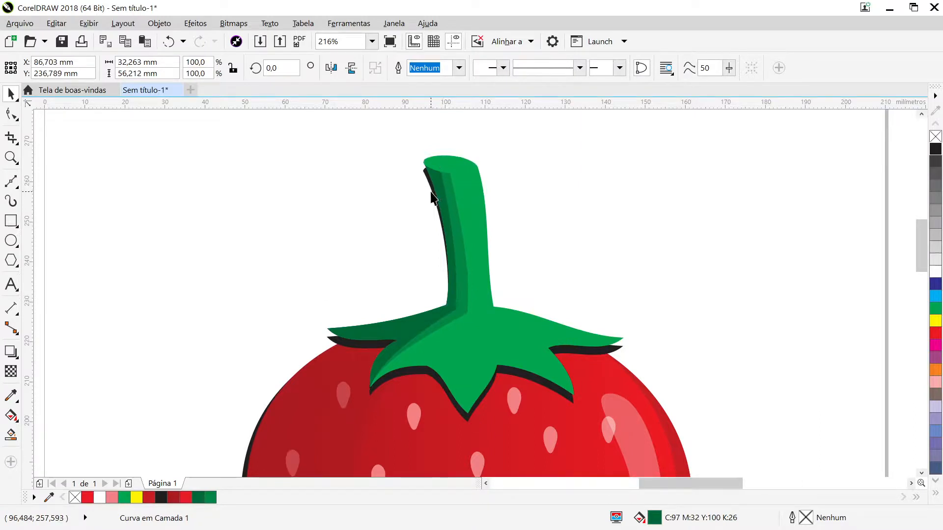
left_click(367, 257)
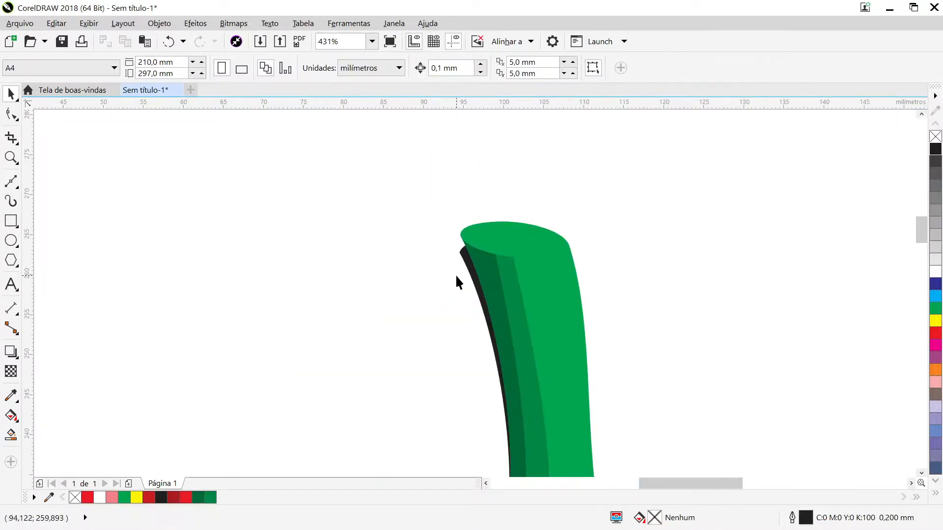
scroll(802, 435, "down", 2)
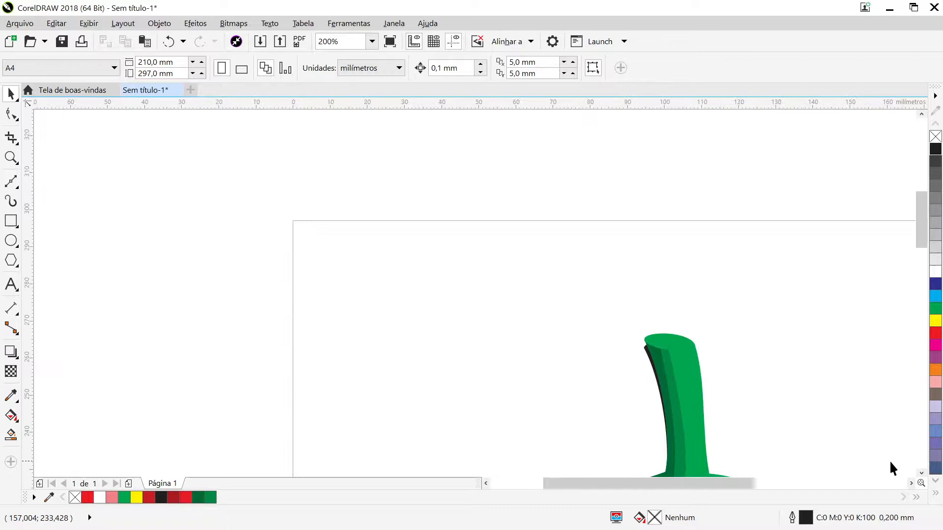
left_click(921, 472)
left_click(910, 483)
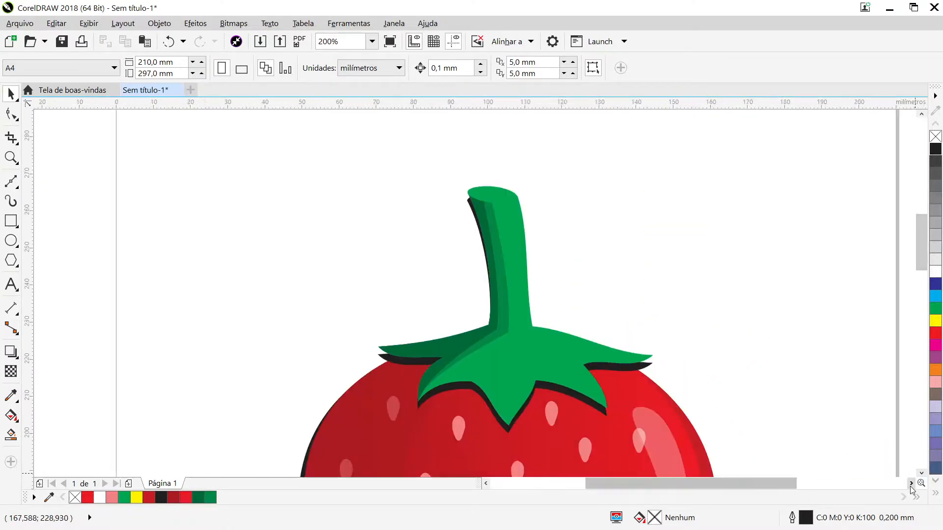
left_click(911, 484)
- Bring the black leaf shadow in front of the green leaves and delete the two nodes at its stem's top
left_click(483, 397)
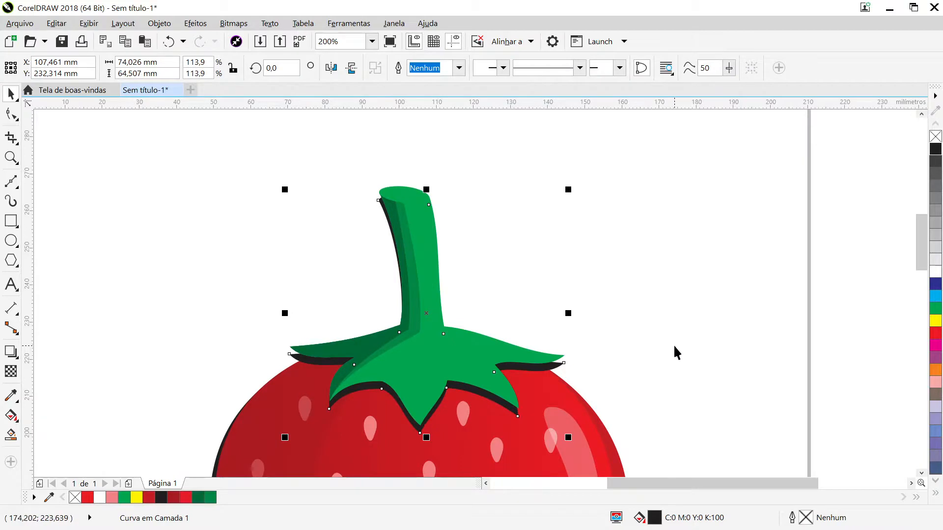
key("ctrl+Page_Up")
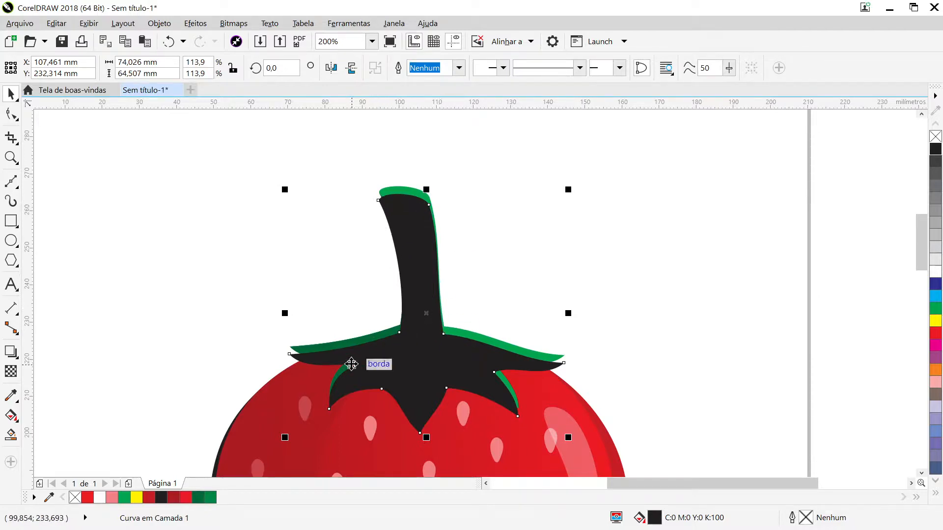
left_click(11, 114)
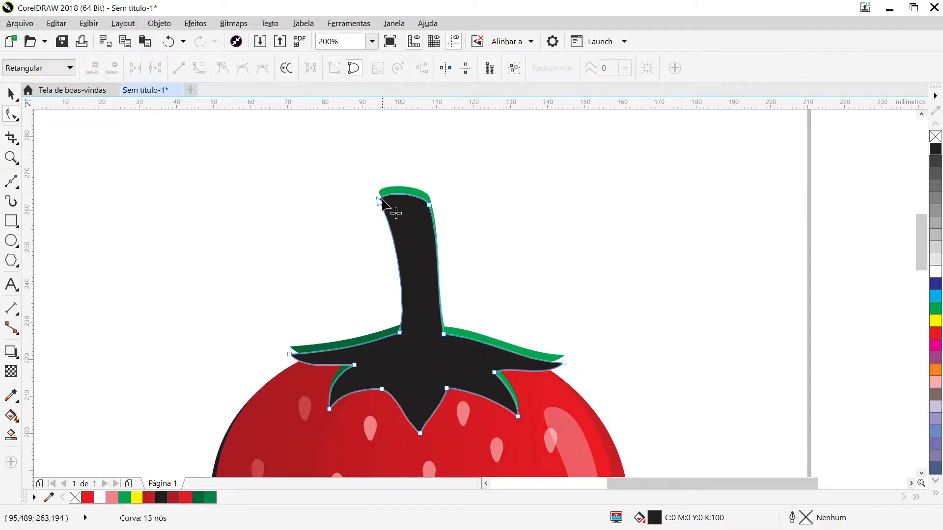
double_click(429, 205)
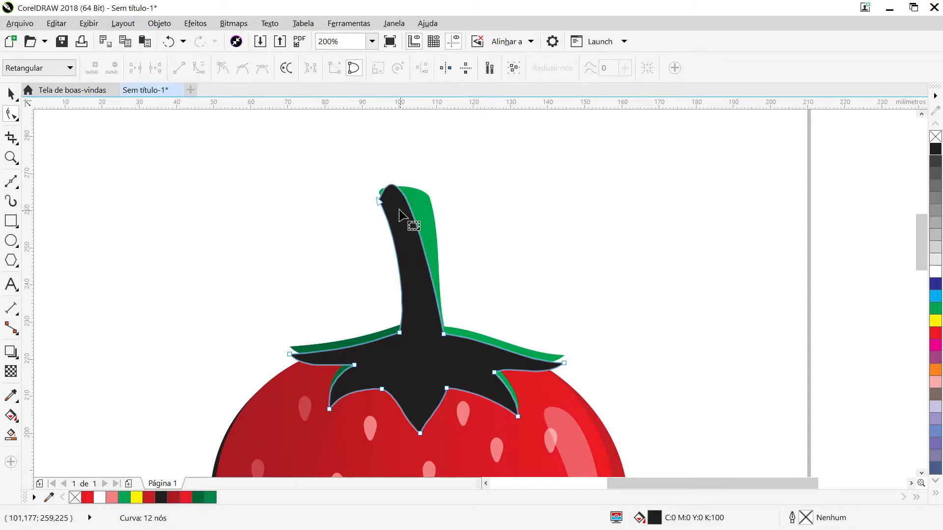
left_click(380, 204)
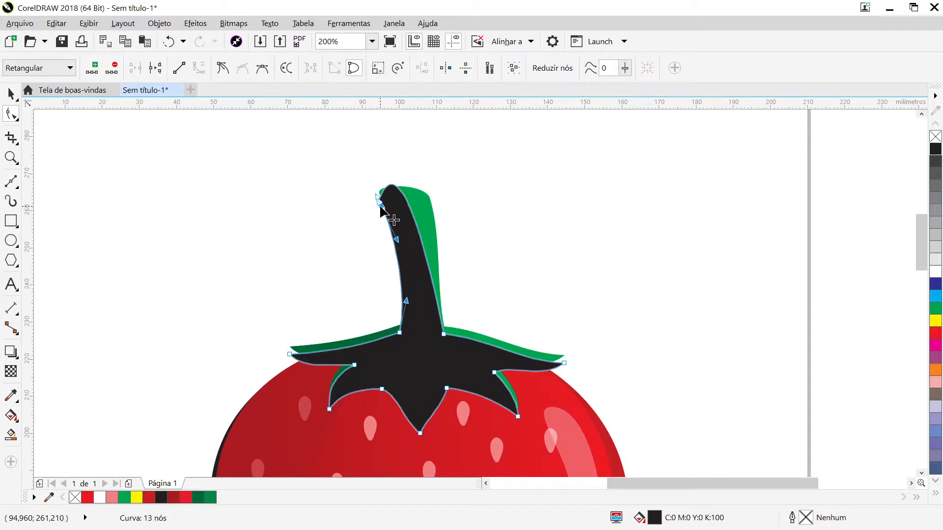
key("ctrl+z")
double_click(378, 202)
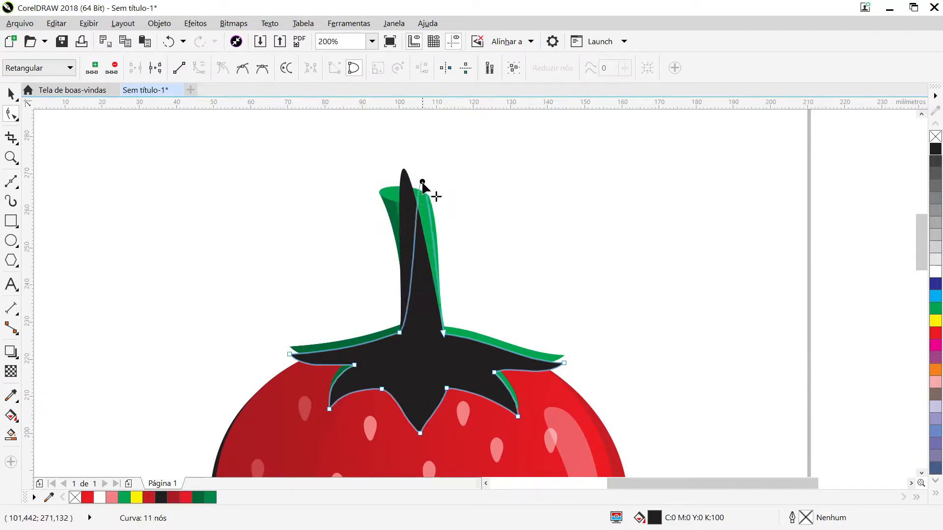
- Convert the spike-shaped stem segment of the black leaf shadow into a straight line between the two nodes at the stem's base
left_click_drag(422, 182, 406, 172)
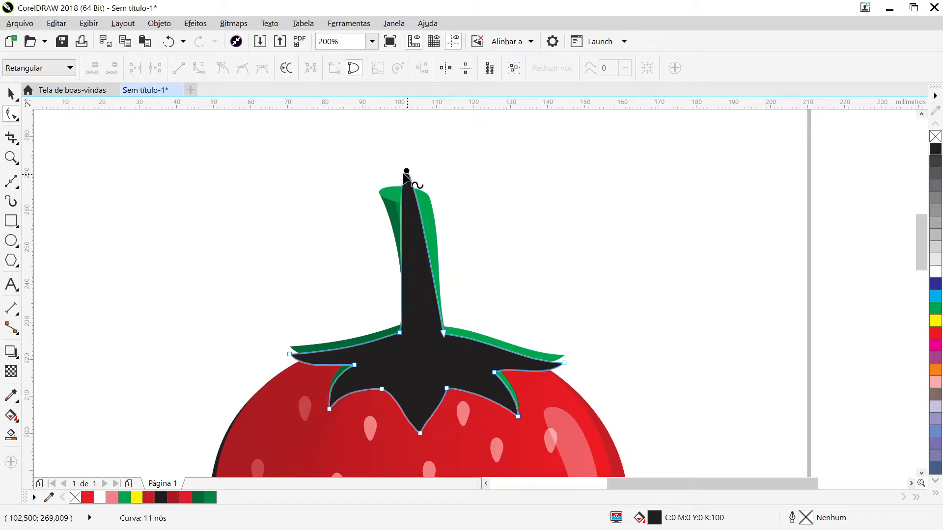
left_click(402, 224)
left_click(401, 222)
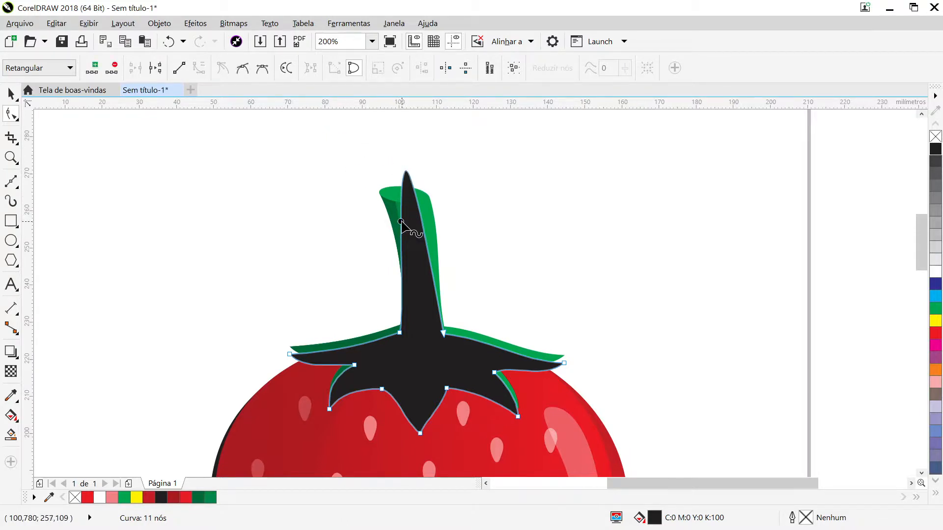
left_click(181, 71)
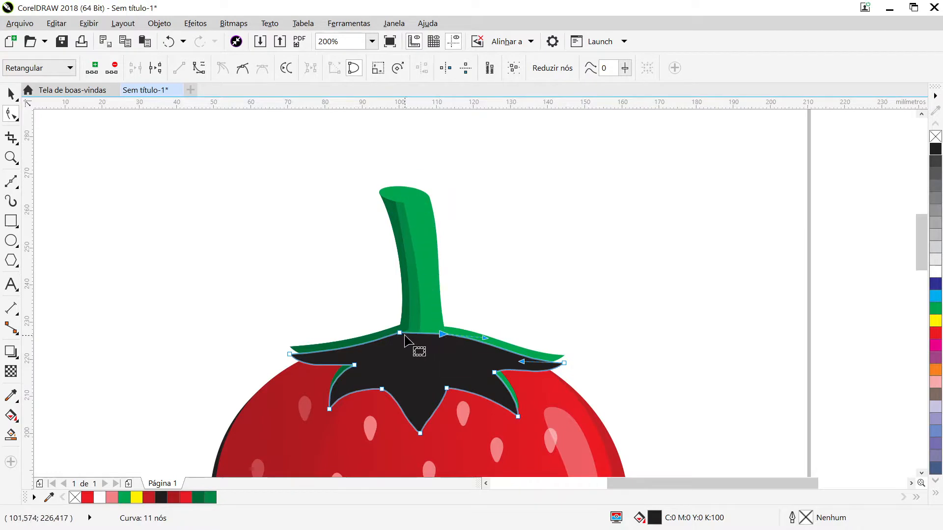
left_click(11, 95)
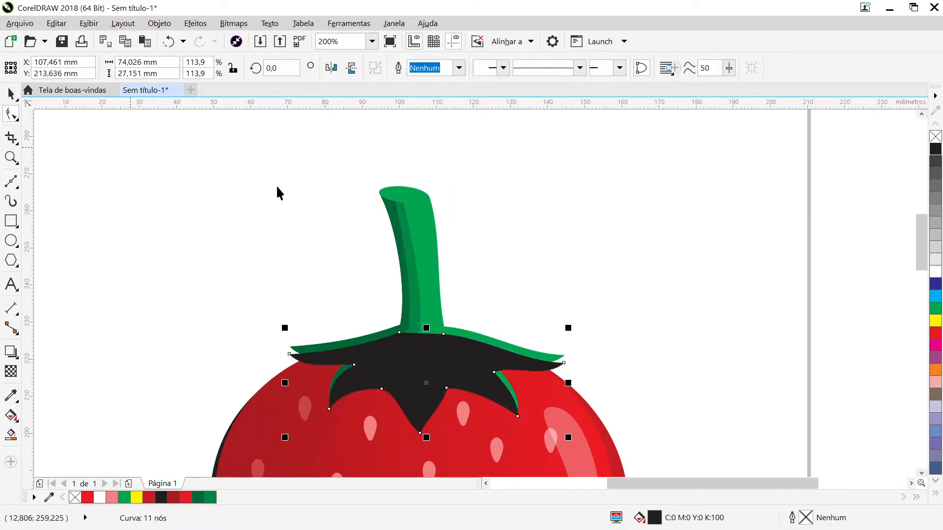
left_click(563, 229)
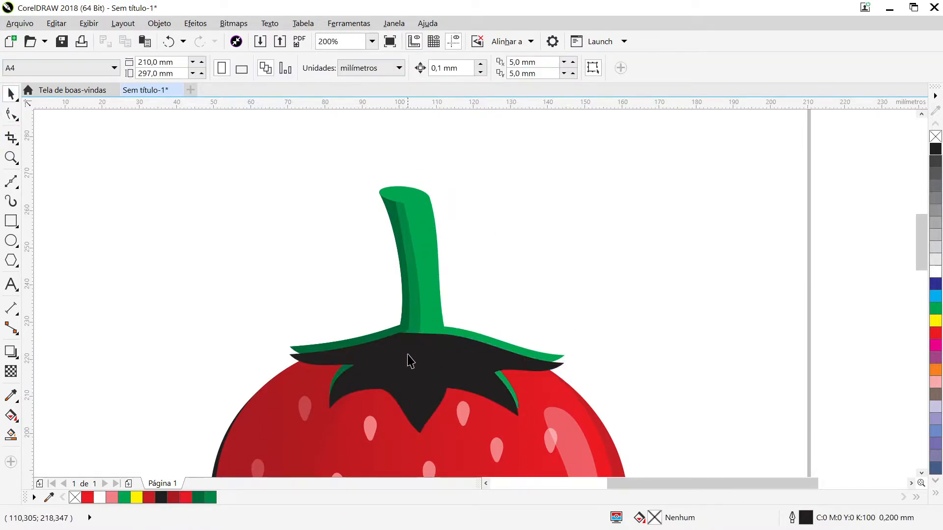
- Order the stemless black leaf shadow behind the green leaves and their shading, keeping it in front of the strawberry body
left_click(434, 369)
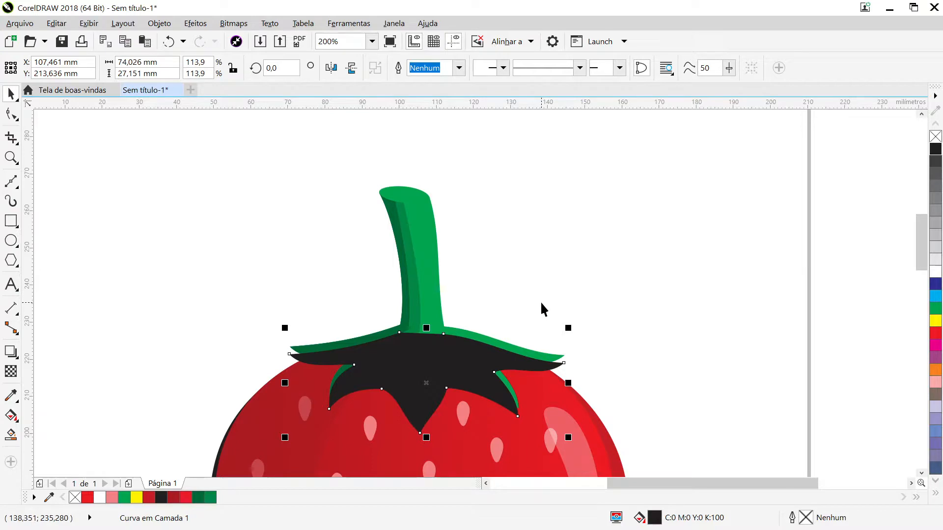
key("ctrl+Page_Down")
key("ctrl+Page_Down")
key("ctrl+Page_Down")
key("ctrl+Page_Down")
key("ctrl+Page_Down")
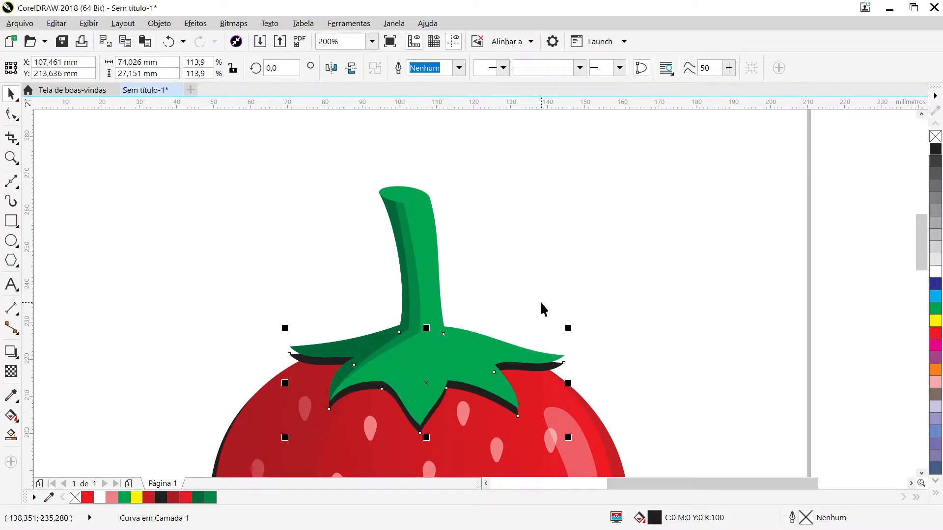
left_click(542, 308)
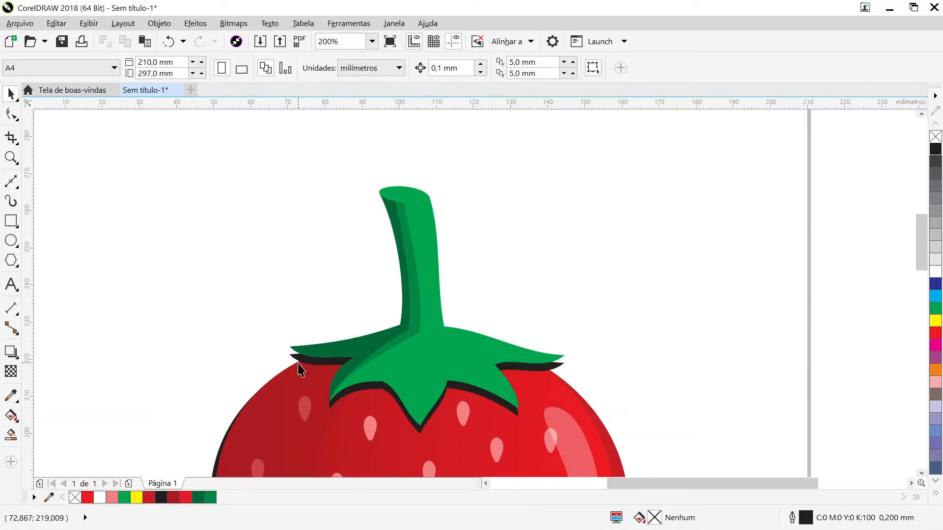
- Intersect the black leaf shadow with the strawberry body and fill the resulting piece with yellow
left_click(547, 370)
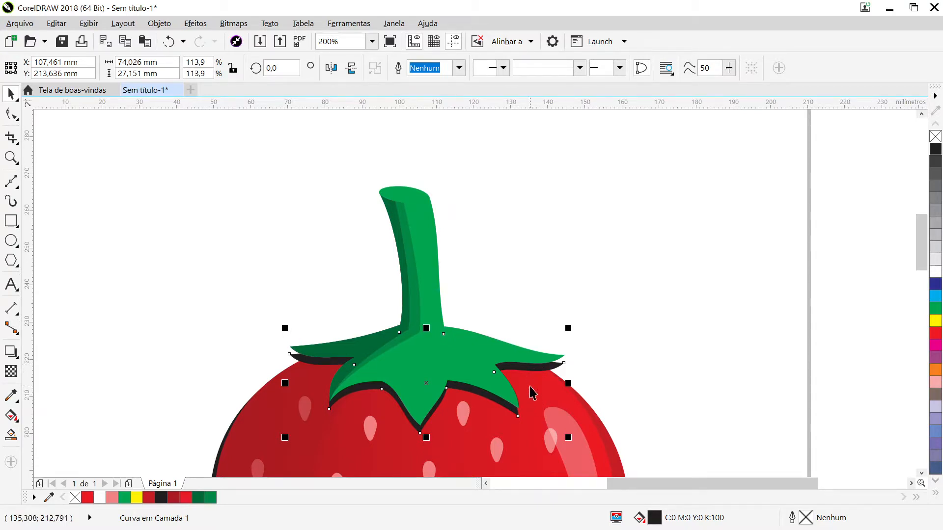
left_click(530, 387, "shift")
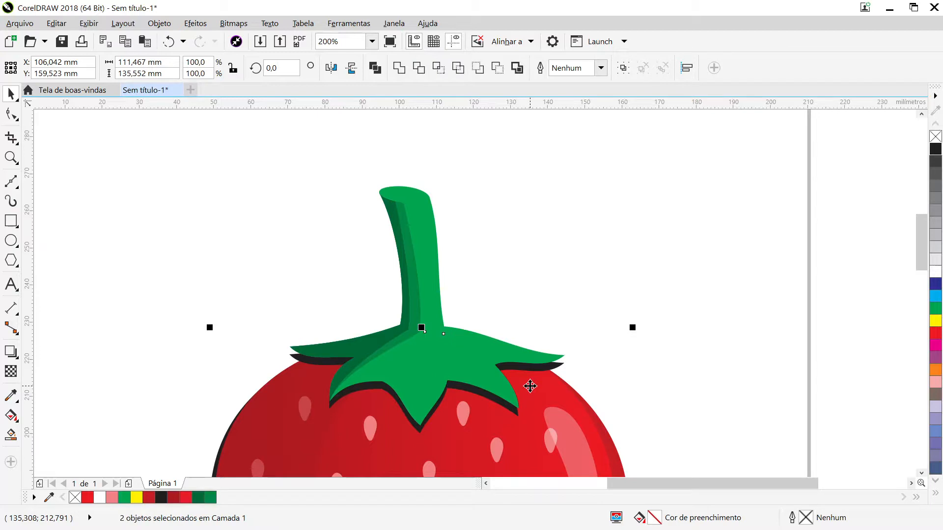
left_click(439, 71)
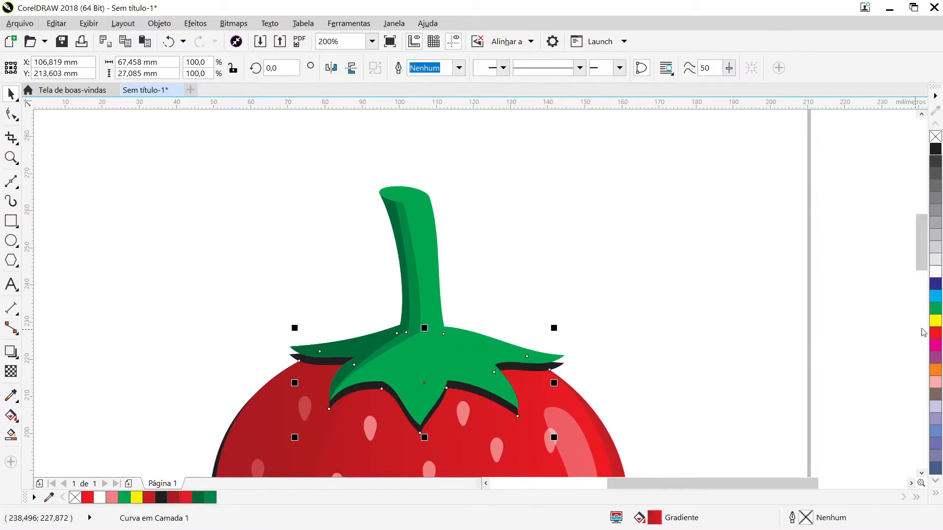
left_click(936, 323)
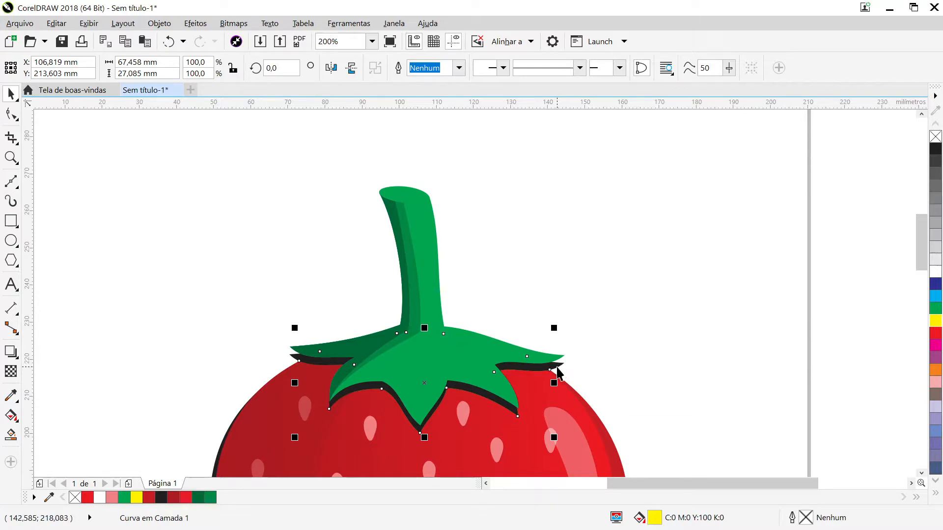
- Move the original black leaf shadow off the strawberry, fill the yellow intersection piece with black, and delete the original
left_click_drag(558, 374, 760, 222)
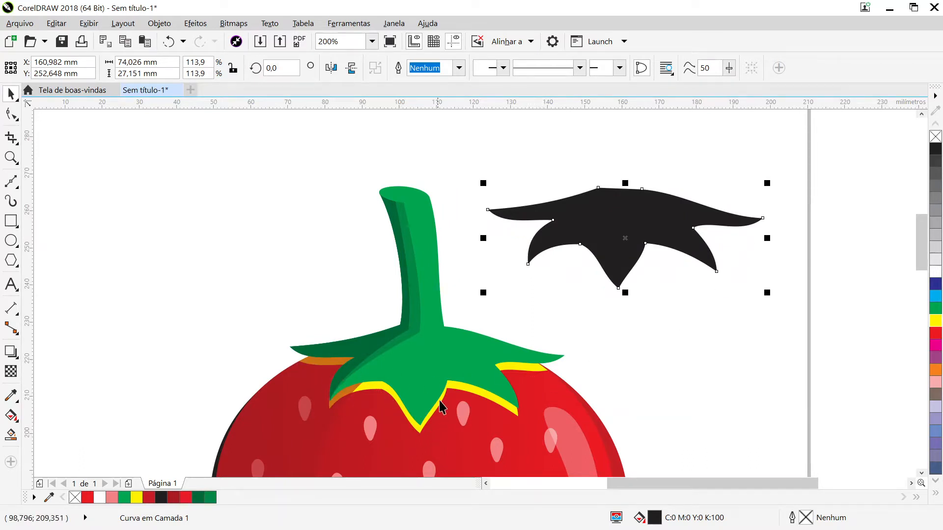
left_click(519, 372)
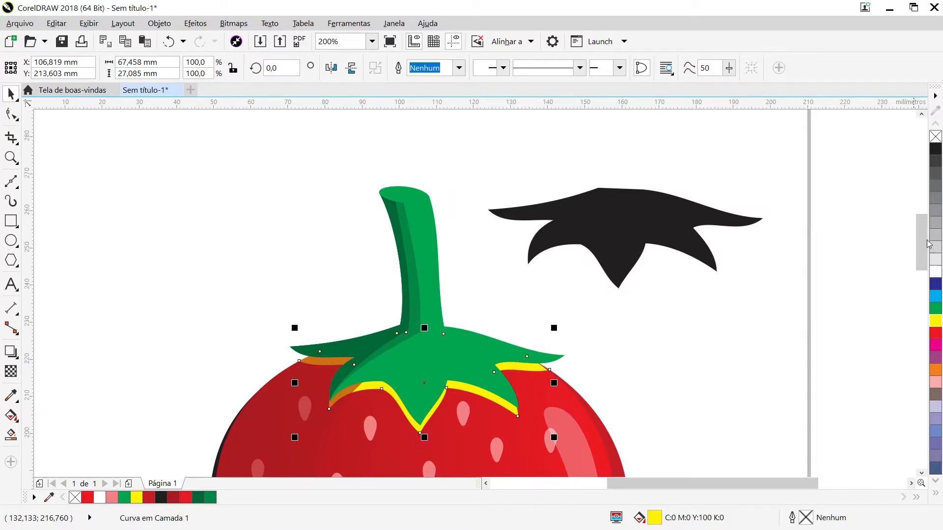
left_click(936, 153)
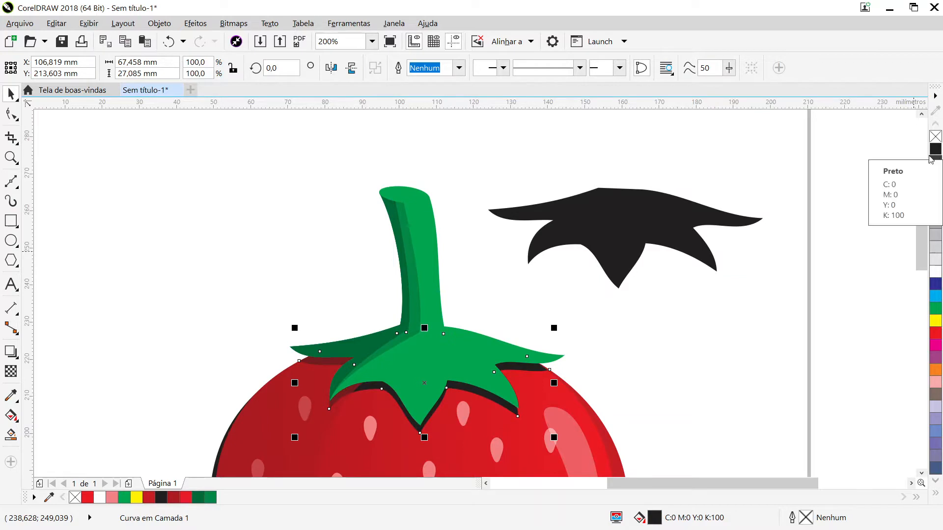
left_click(617, 226)
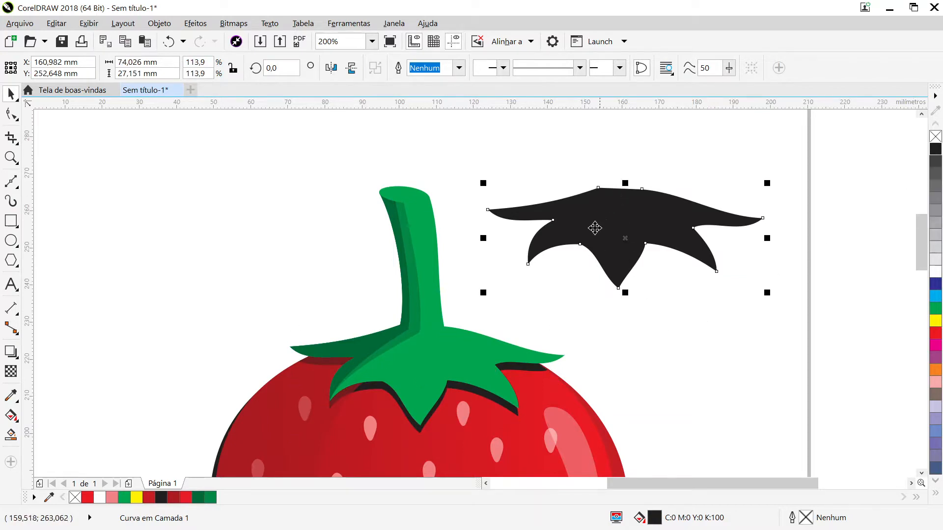
key("Delete")
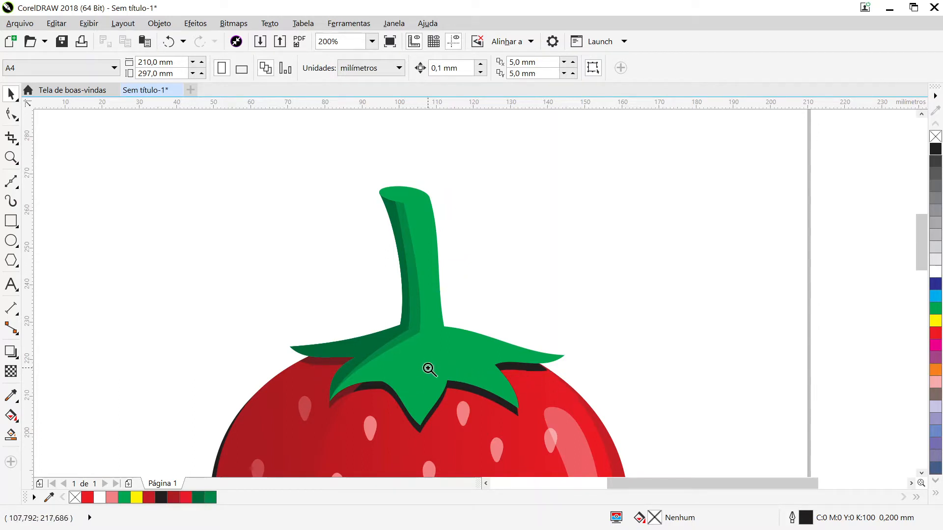
- Bring the trimmed black leaf shadow in front of the dark shading on the strawberry body, keeping it behind the green leaves
scroll(428, 373, "up", 2)
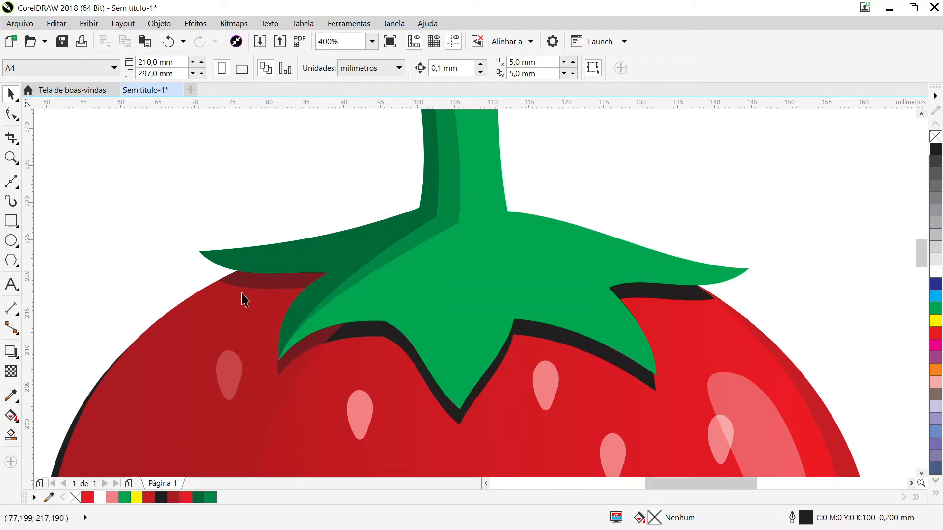
left_click(364, 338)
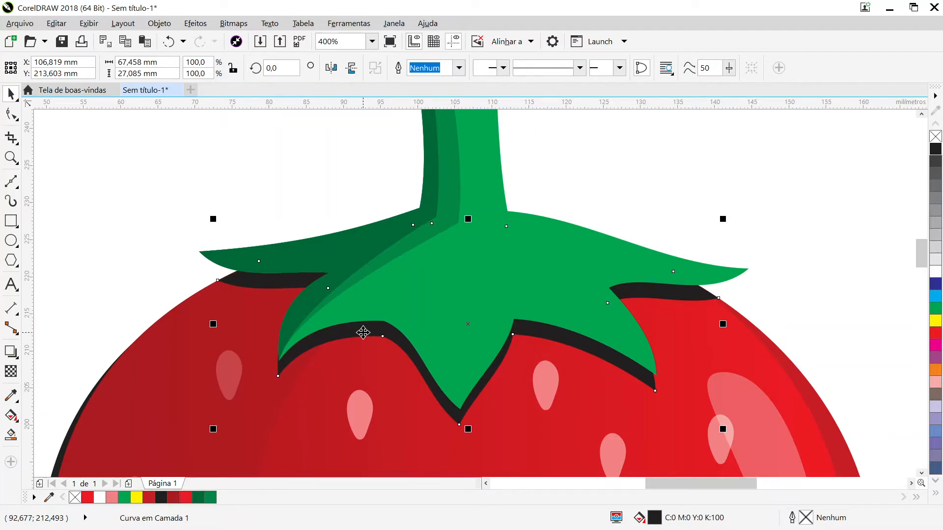
left_click(732, 145)
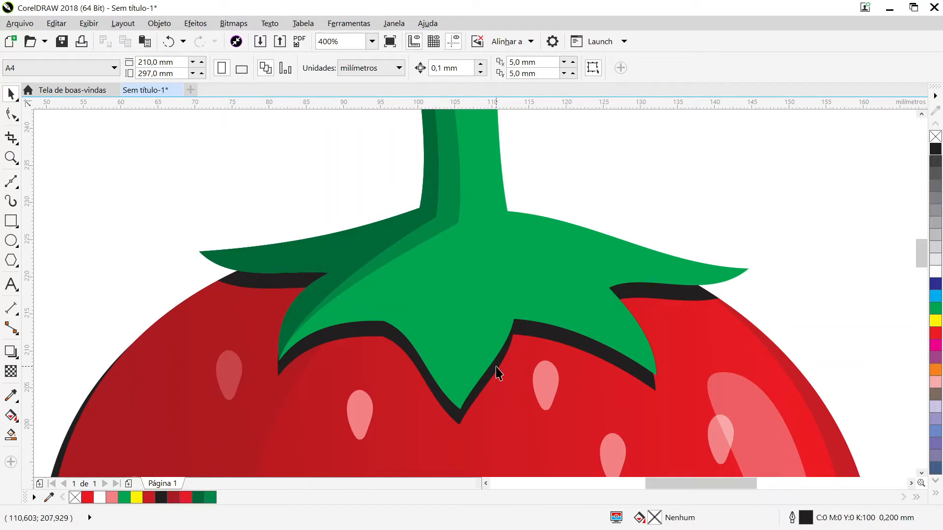
- Group the green stem-and-leaves shape with its two darker green shading shapes
key("F4")
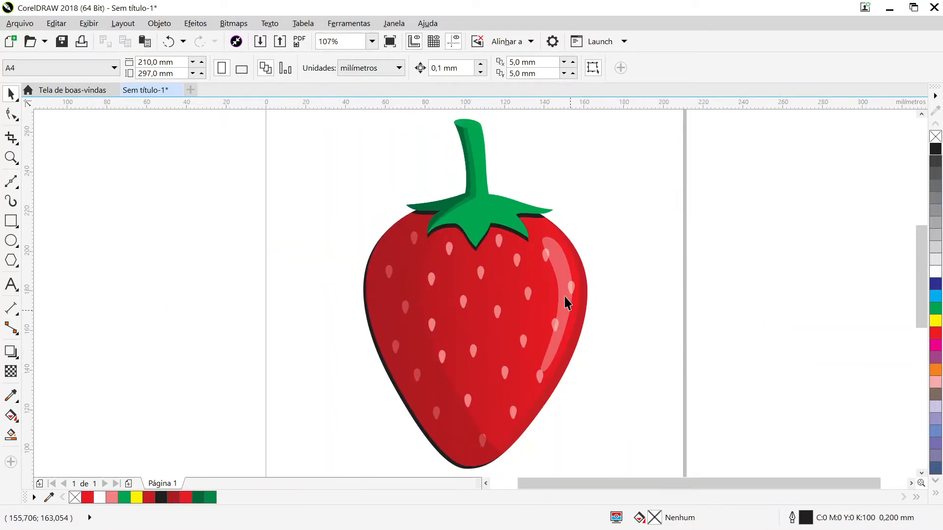
left_click(443, 204)
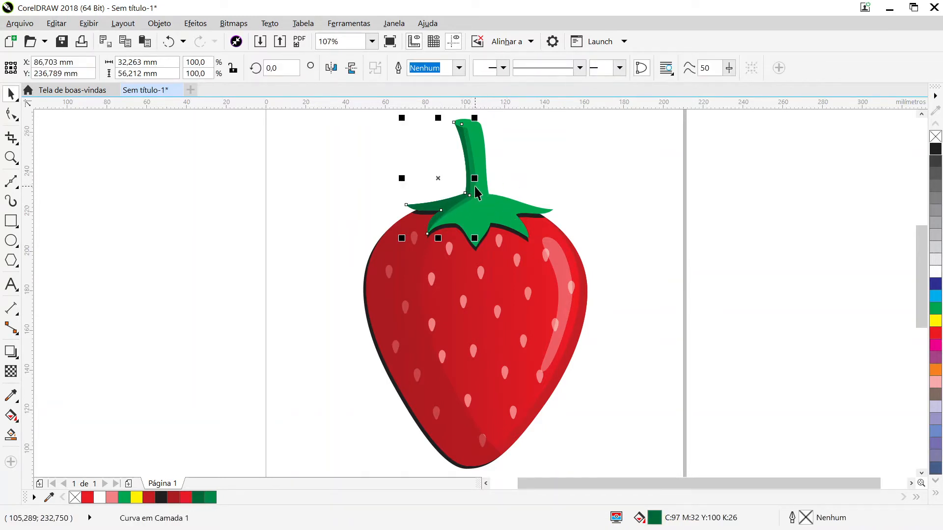
left_click(475, 189, "shift")
left_click(494, 207, "shift")
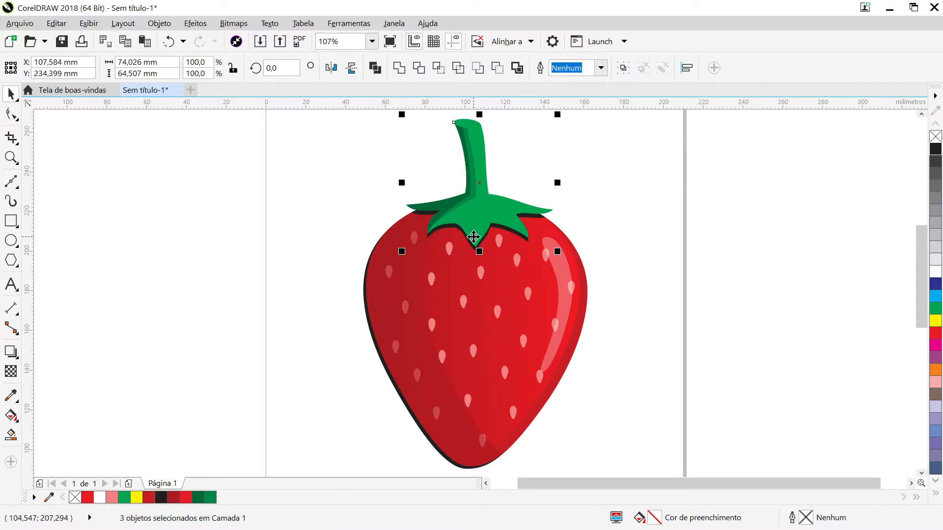
key("ctrl+g")
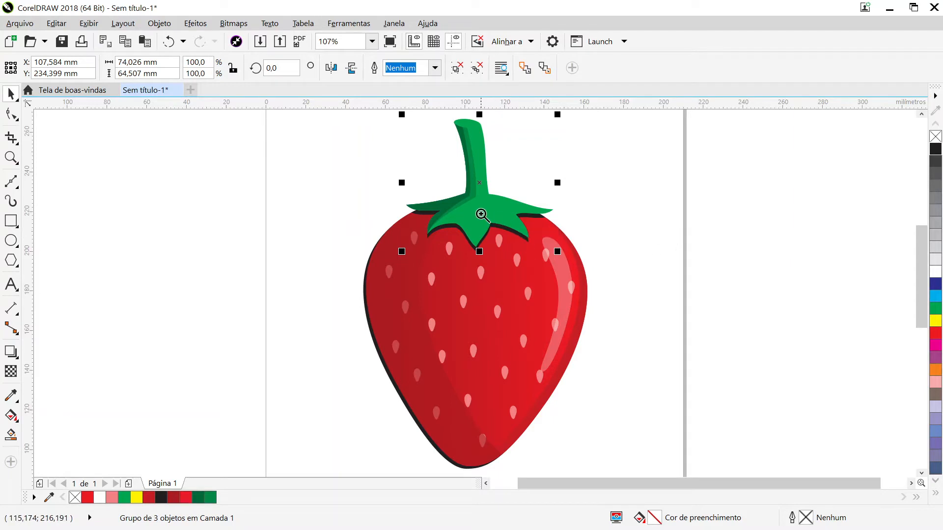
- Move the green stem-and-leaves group 0.4 mm down over the black shadow
scroll(482, 217, "up", 2)
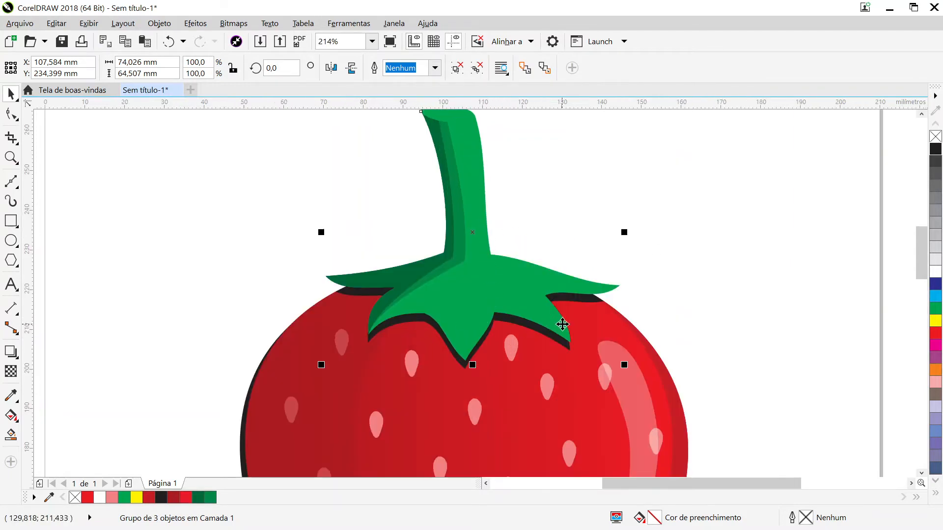
key("Down")
key("Down")
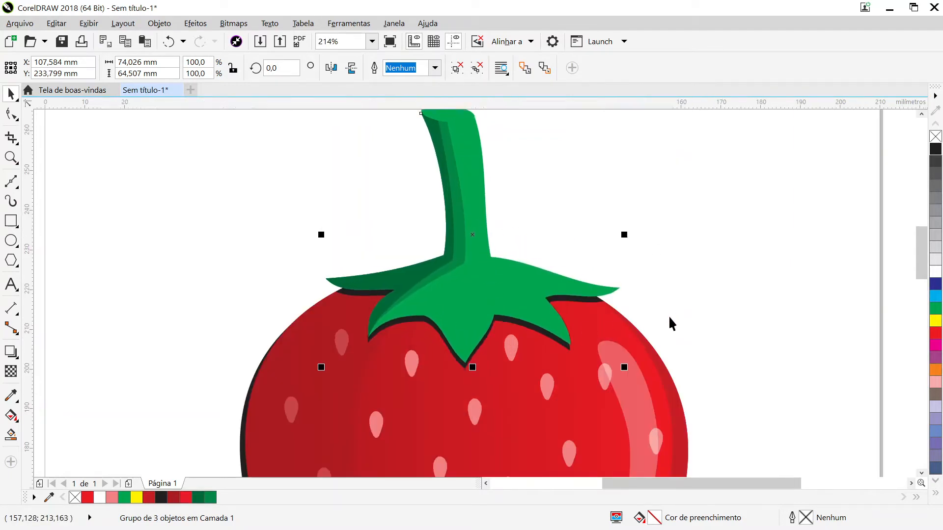
key("Up")
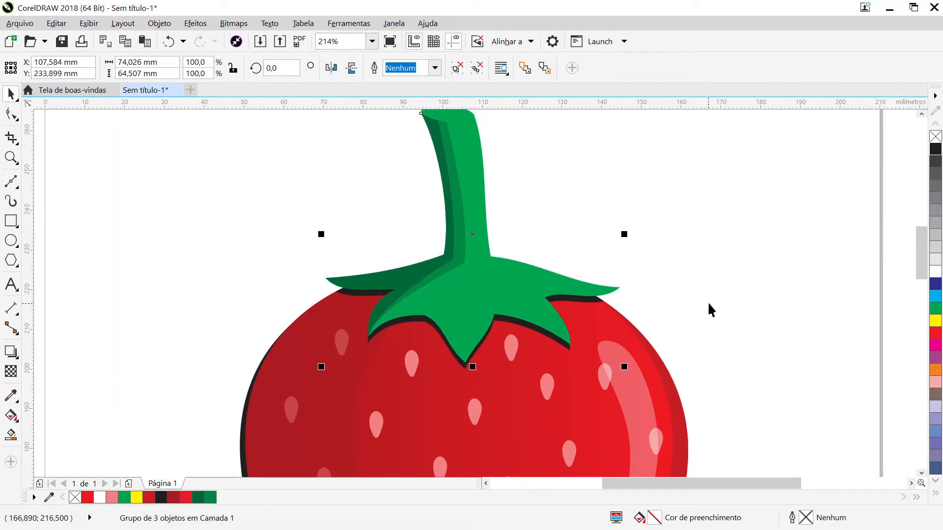
key("ctrl+Up")
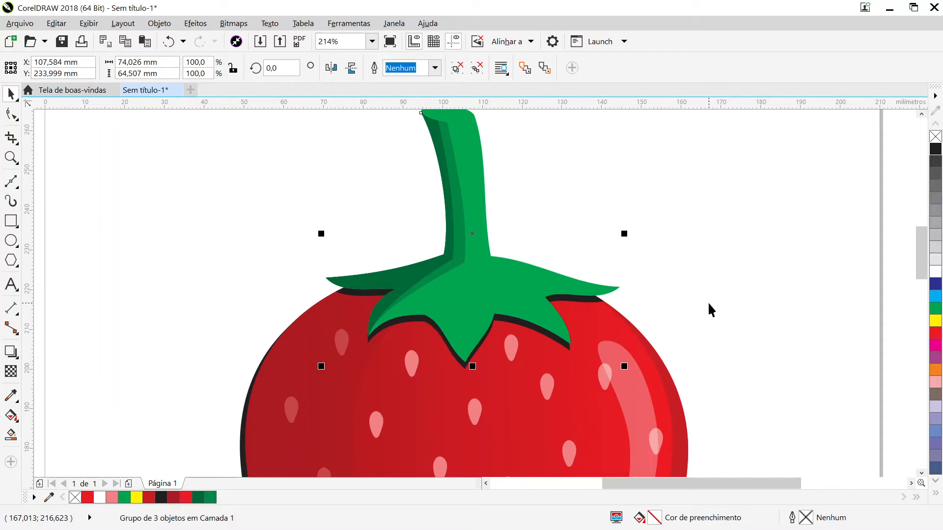
left_click(707, 301)
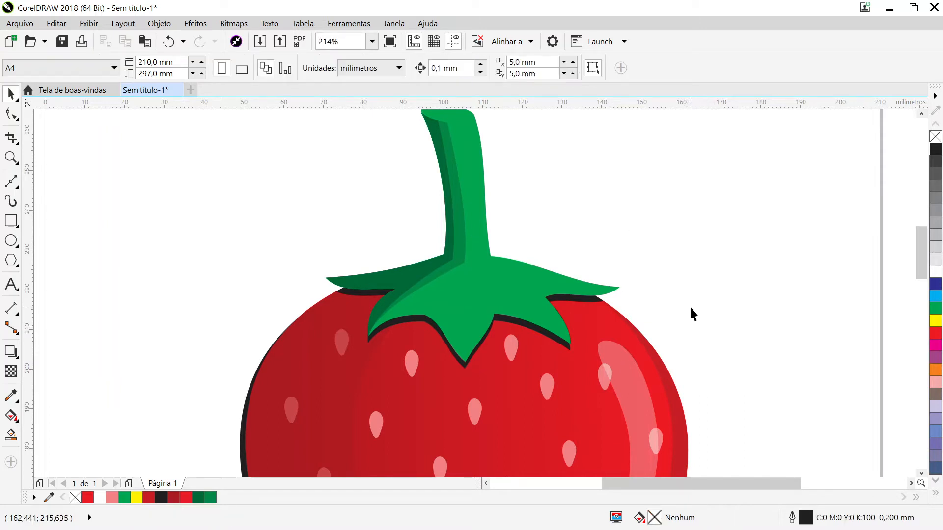
key("F3")
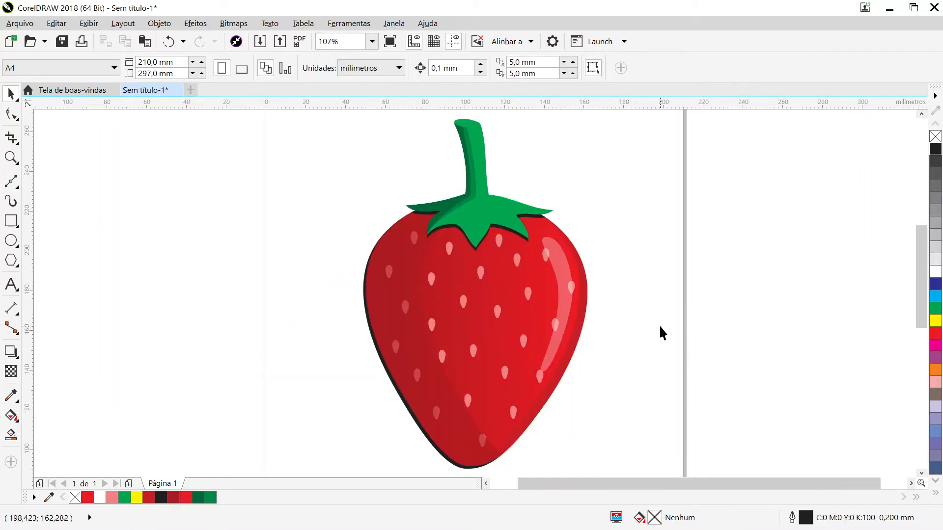